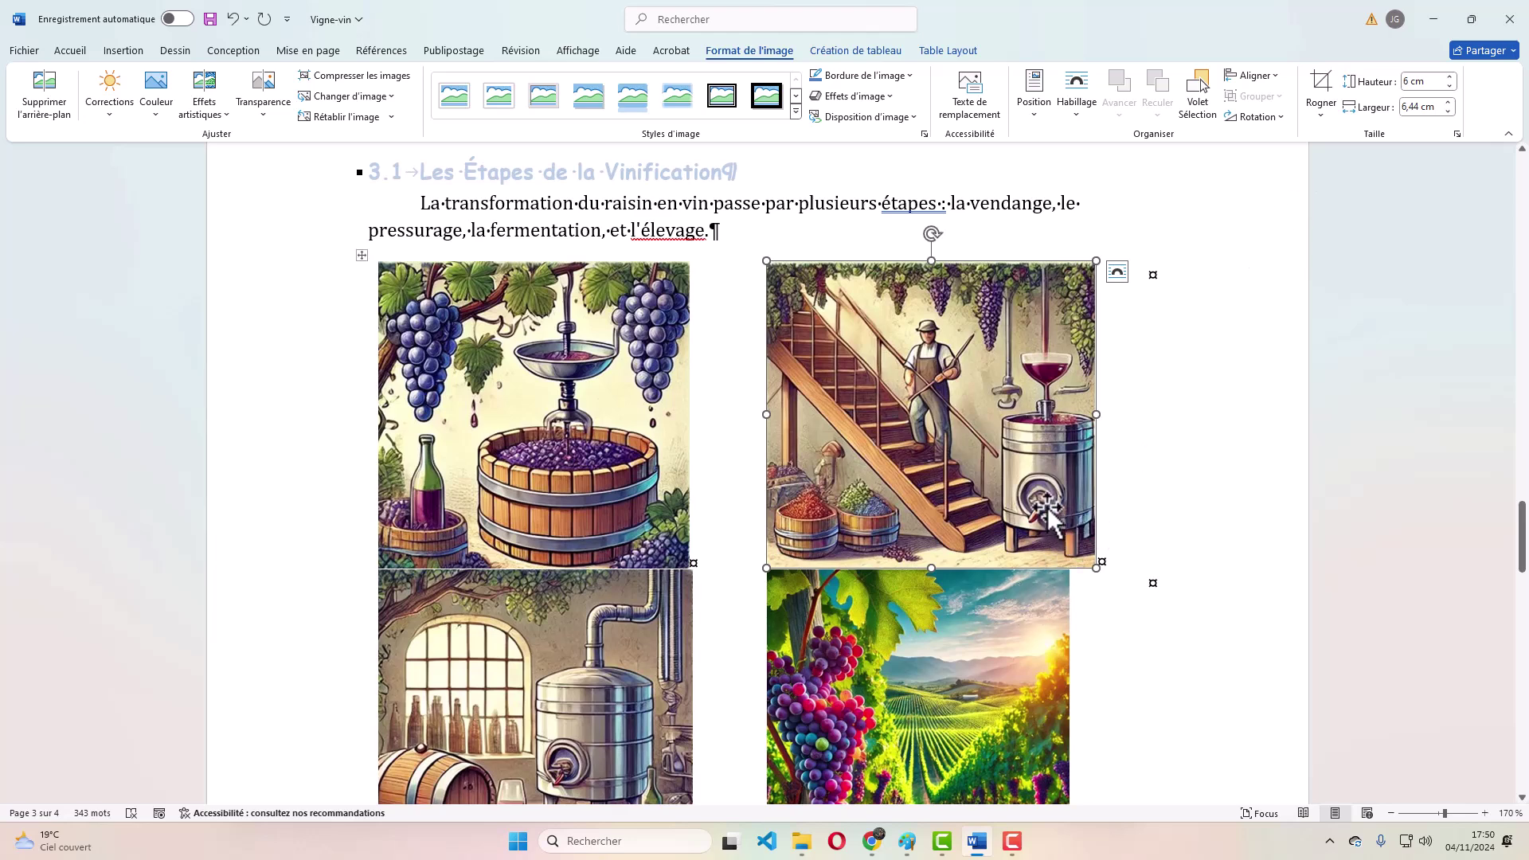
- Set the vineyard landscape image's width to 6,44 cm and the steel tank and barrel image's width to 6,09 cm
{"action": "left_click", "coordinate": [996, 623]}
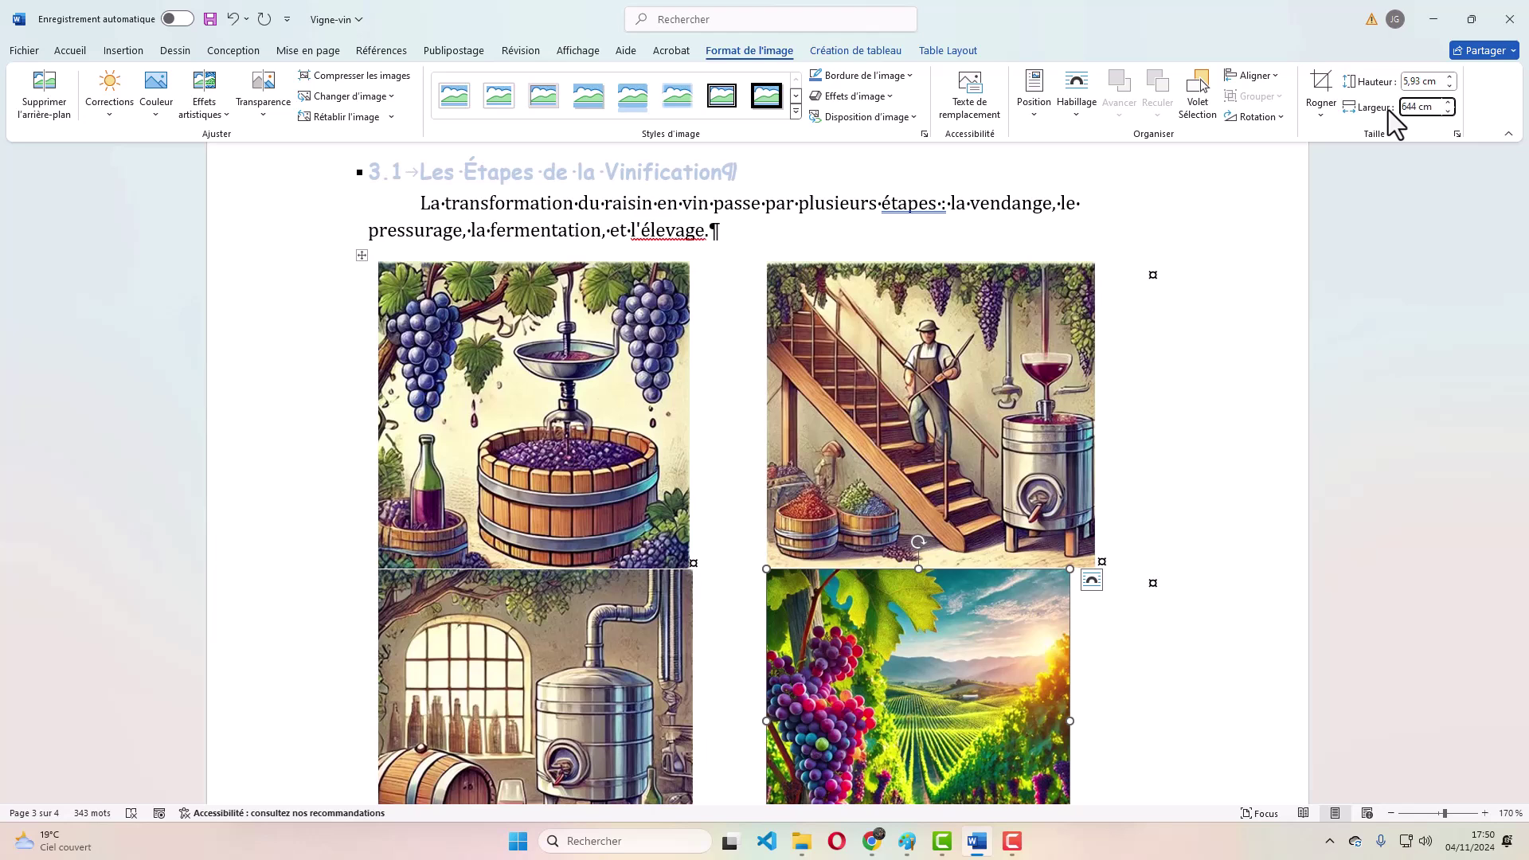
{"action": "key", "text": "Return"}
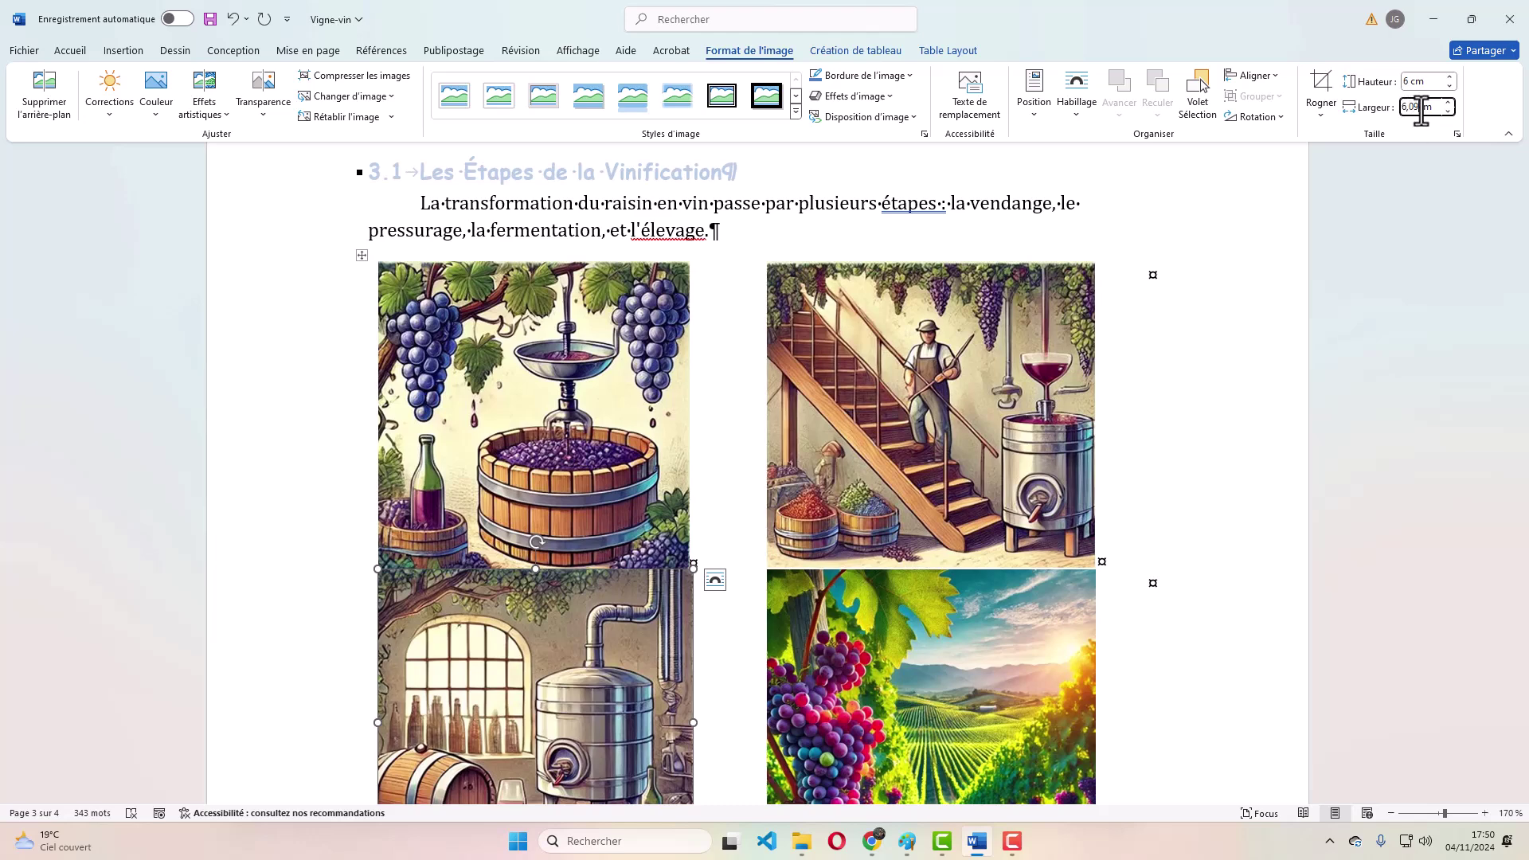
{"action": "key", "text": "Return"}
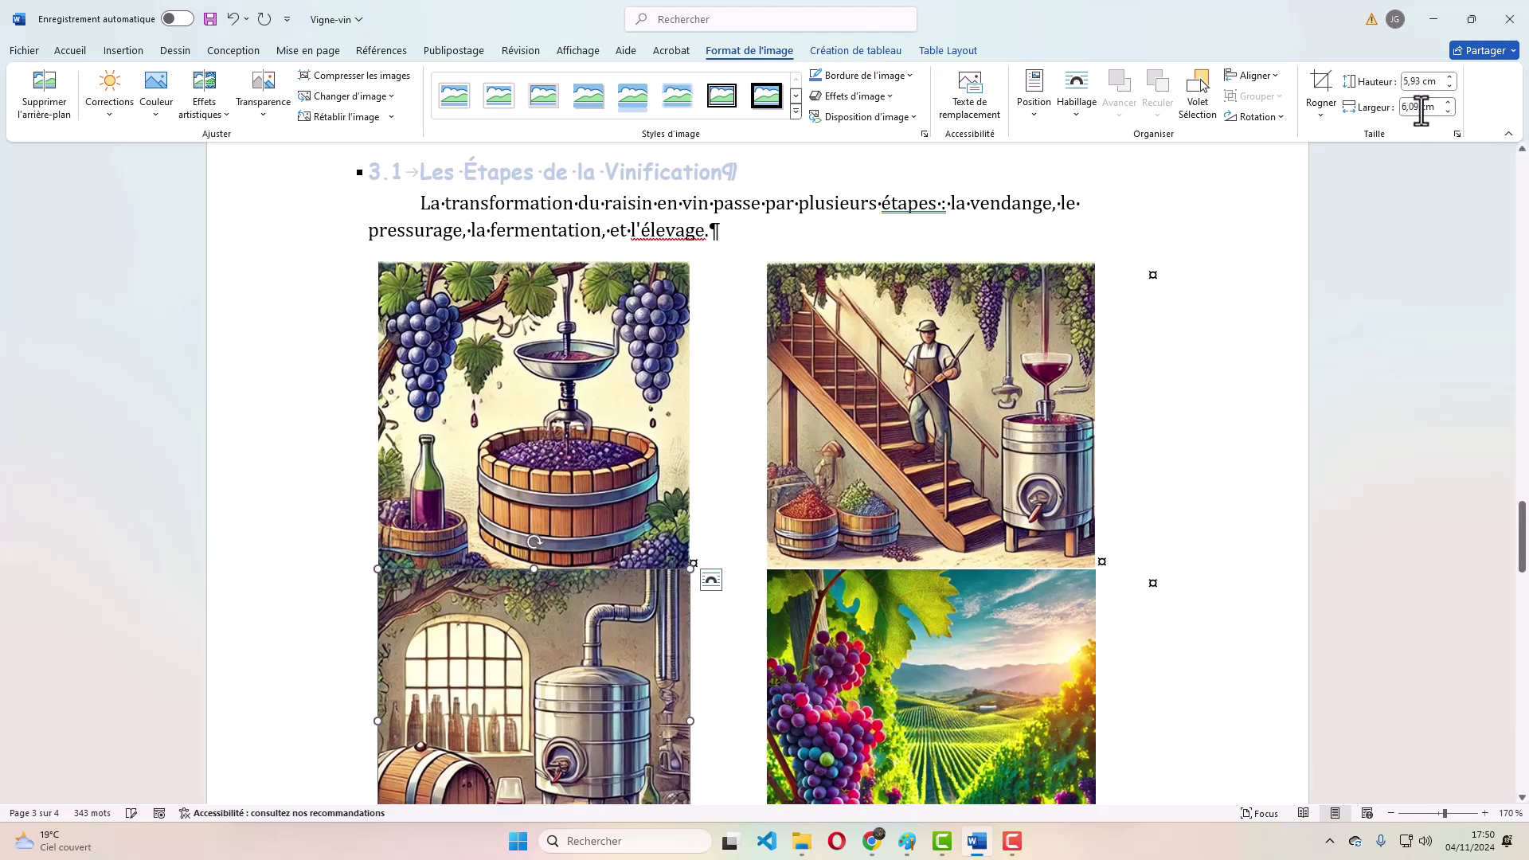
{"action": "left_click", "coordinate": [1116, 518]}
{"action": "scroll", "coordinate": [973, 649], "scroll_direction": "down", "scroll_amount": 5}
{"action": "scroll", "coordinate": [973, 653], "scroll_direction": "down", "scroll_amount": 9}
{"action": "scroll", "coordinate": [972, 648], "scroll_direction": "up", "scroll_amount": 11}
{"action": "scroll", "coordinate": [971, 637], "scroll_direction": "up", "scroll_amount": 16}
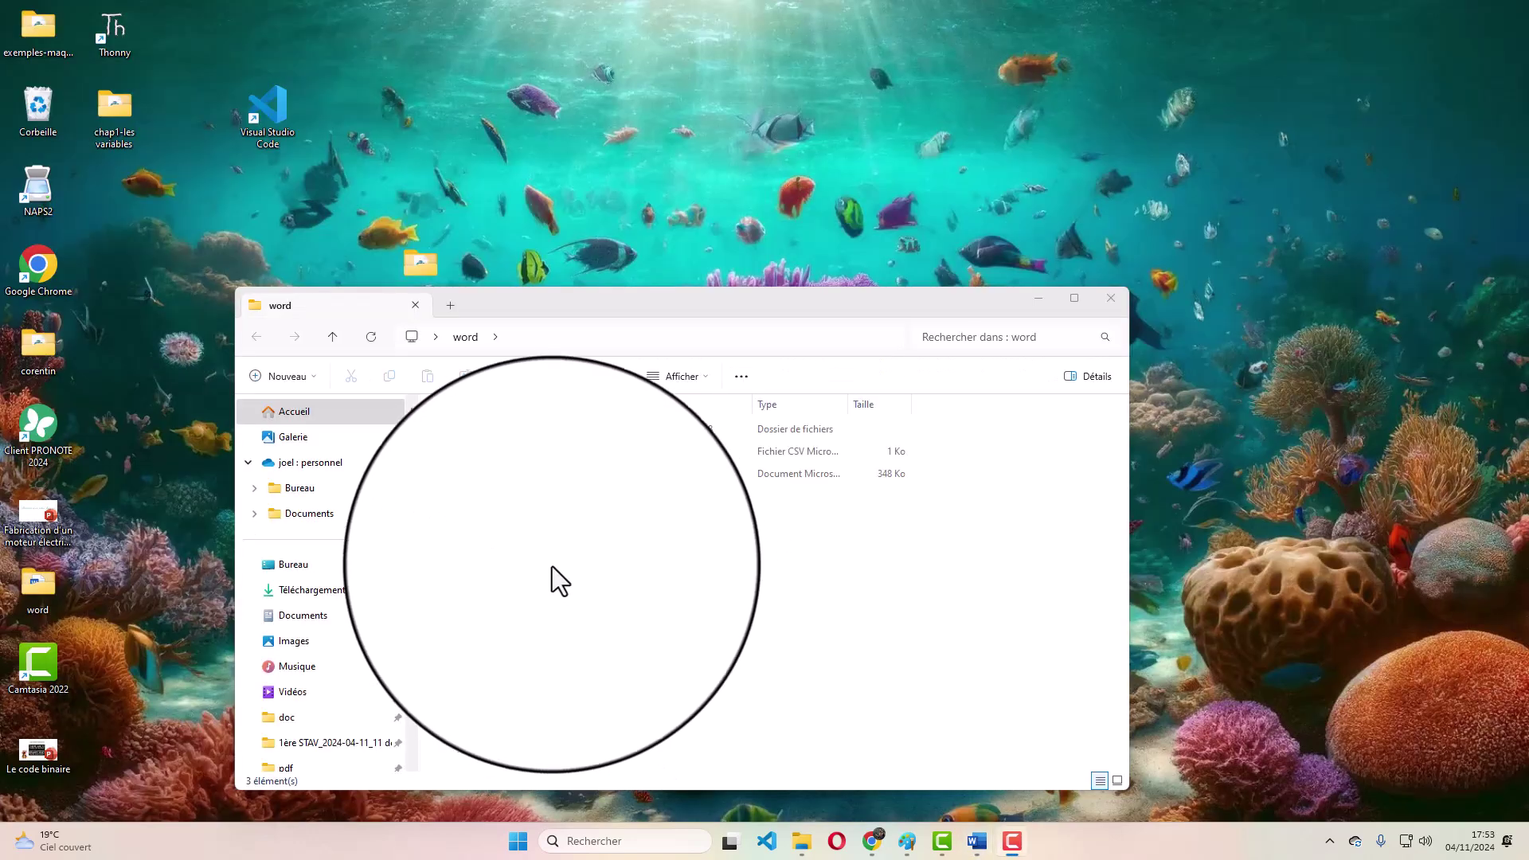
- Open the "données vin" CSV file from the word folder in Excel
{"action": "left_click", "coordinate": [502, 476]}
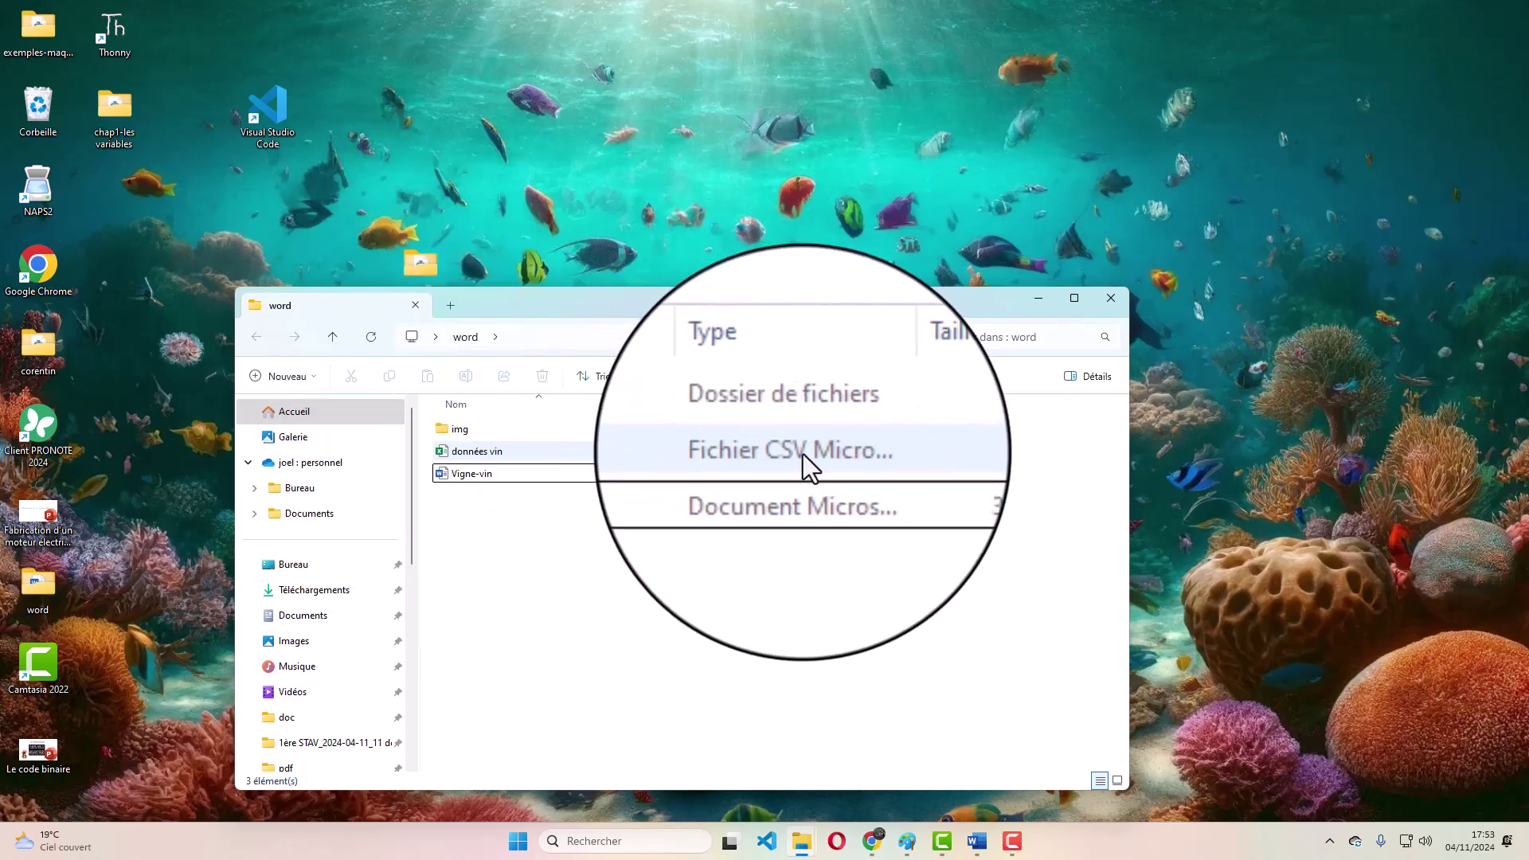
{"action": "left_click", "coordinate": [518, 455]}
{"action": "double_click", "coordinate": [518, 455]}
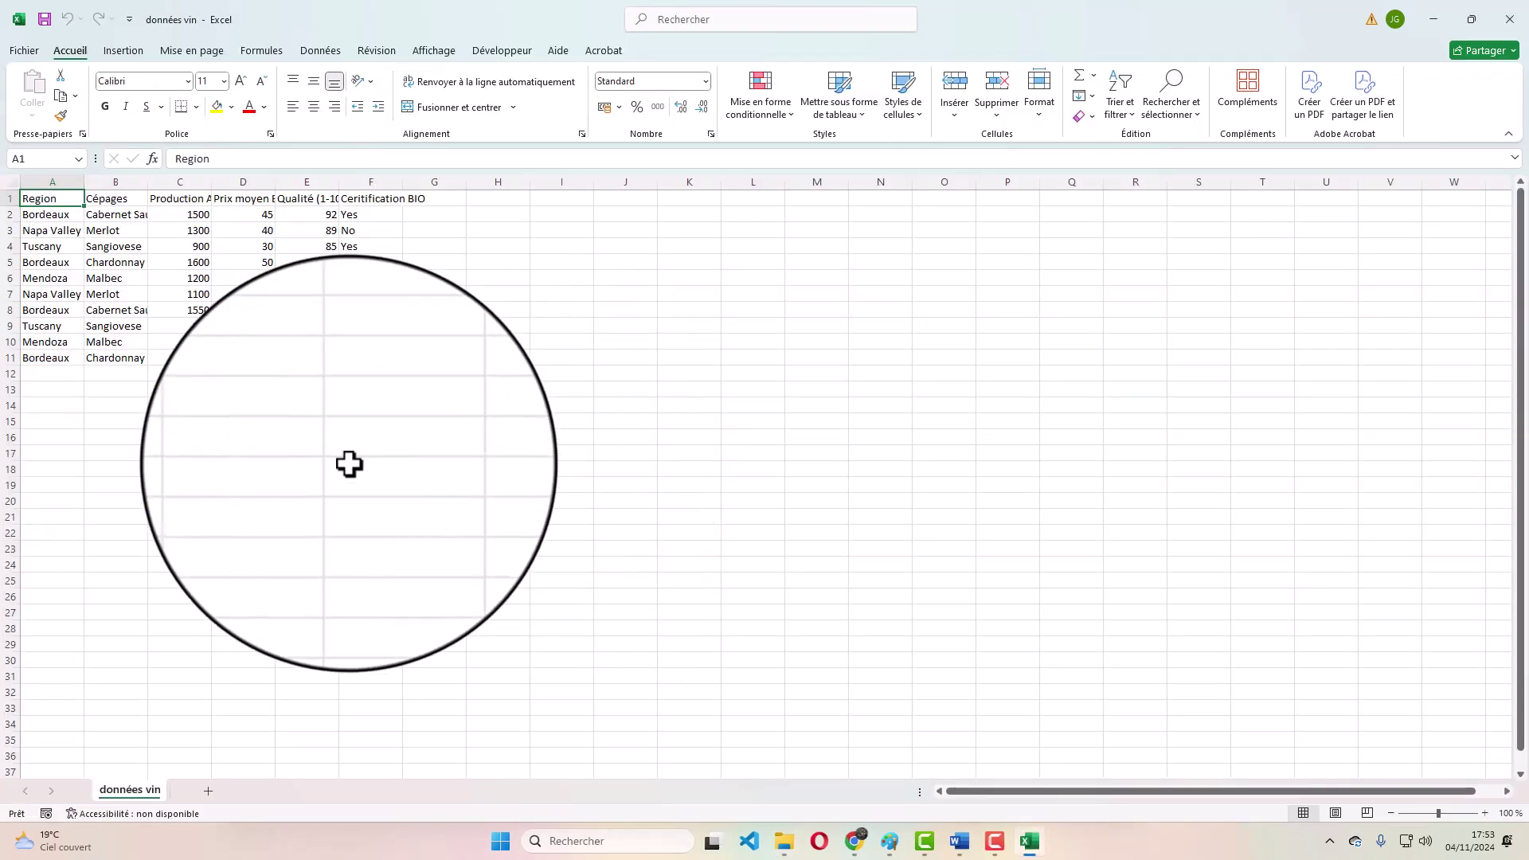
- Autofit columns C, D, E and F to the width of their headers
{"action": "scroll", "coordinate": [347, 462], "scroll_direction": "up", "scroll_amount": 4, "text": "ctrl"}
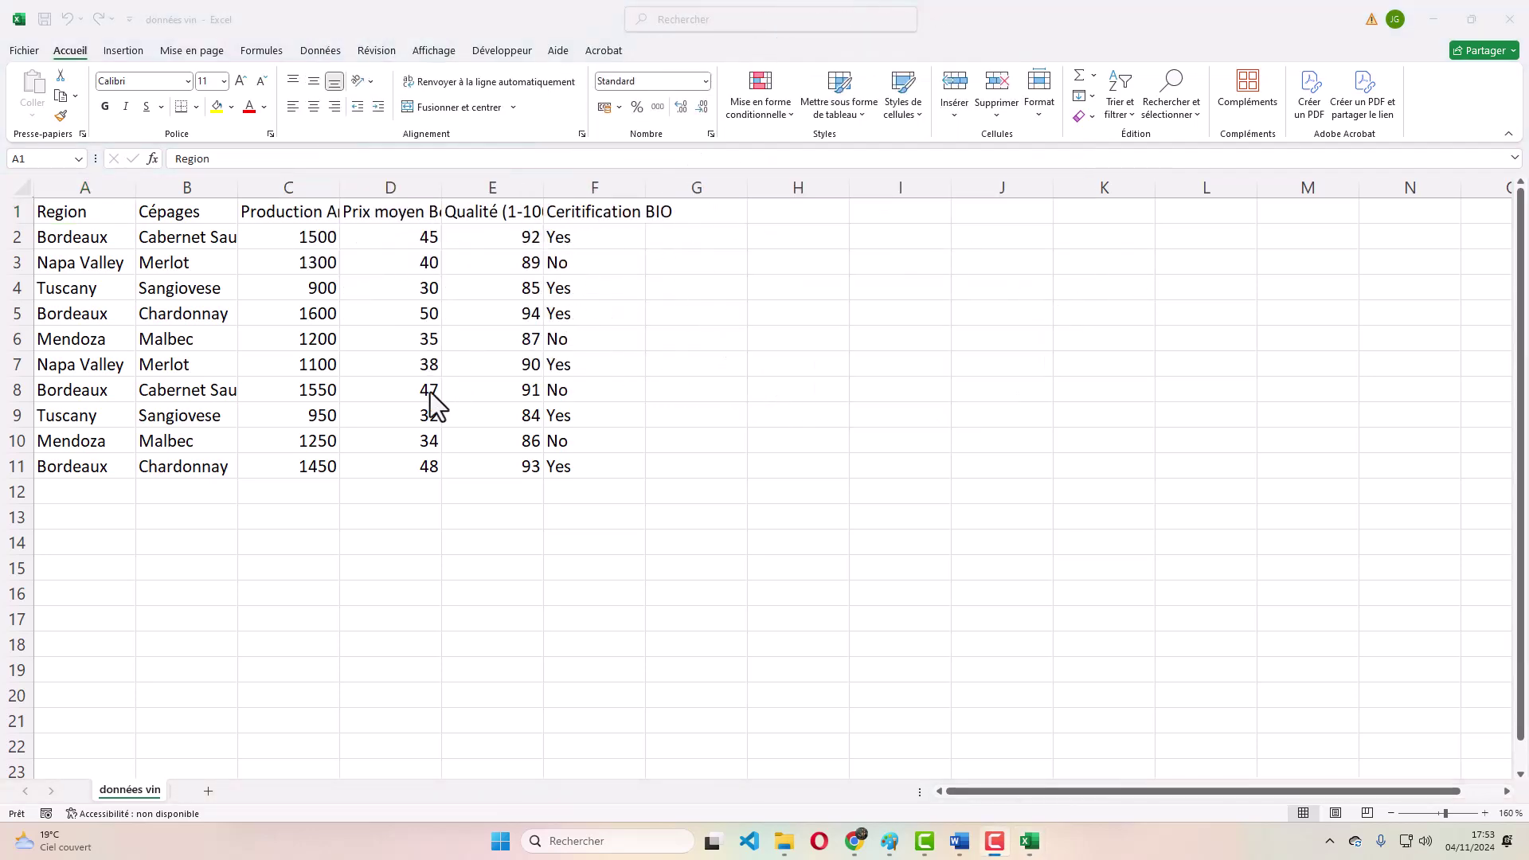
{"action": "scroll", "coordinate": [430, 392], "scroll_direction": "up", "scroll_amount": 2, "text": "ctrl"}
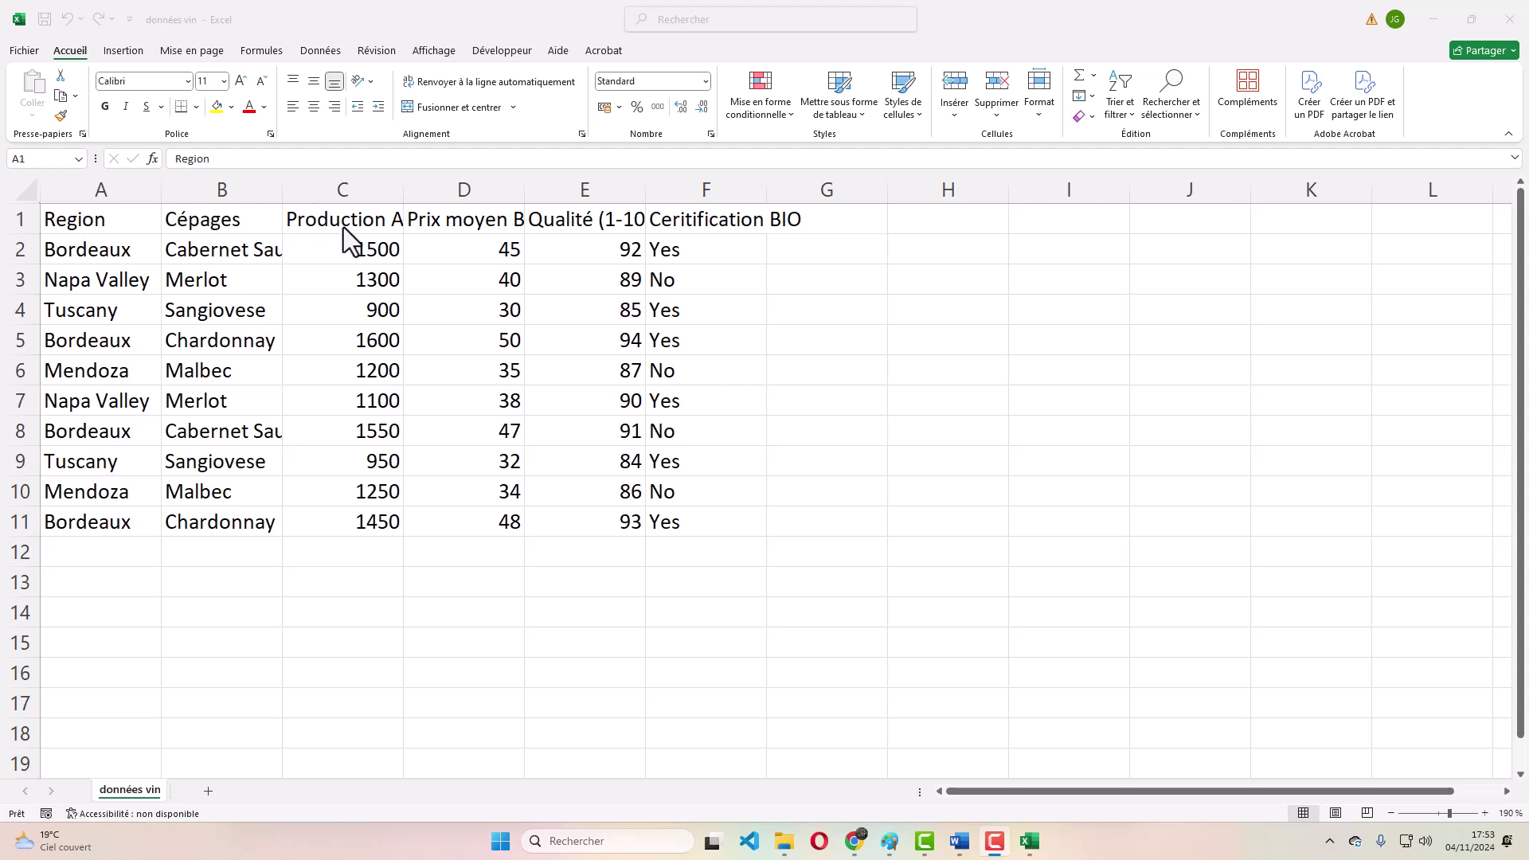
{"action": "double_click", "coordinate": [406, 187]}
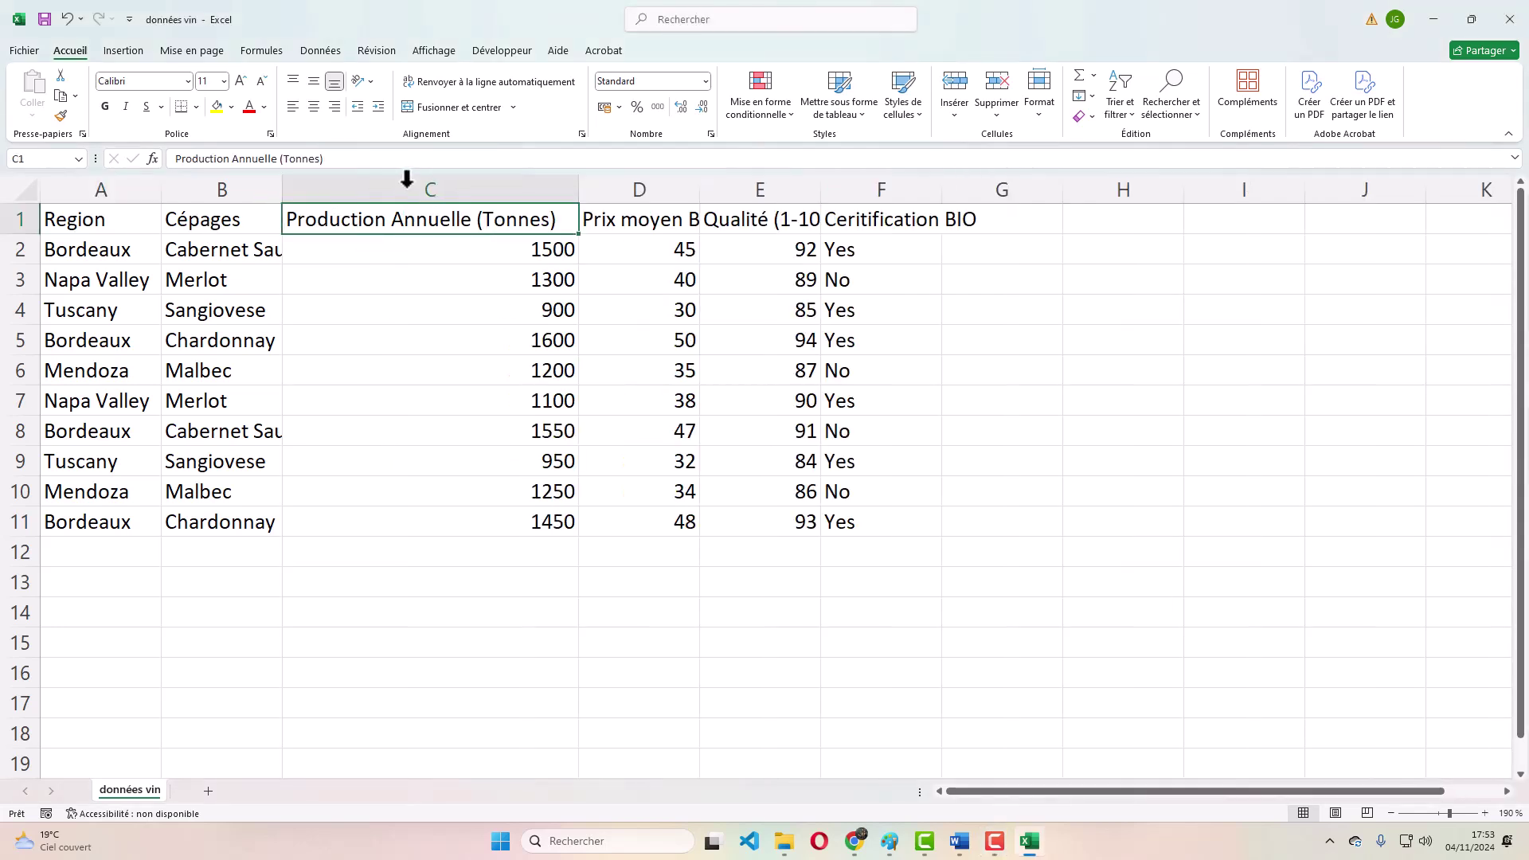
{"action": "left_click", "coordinate": [669, 214]}
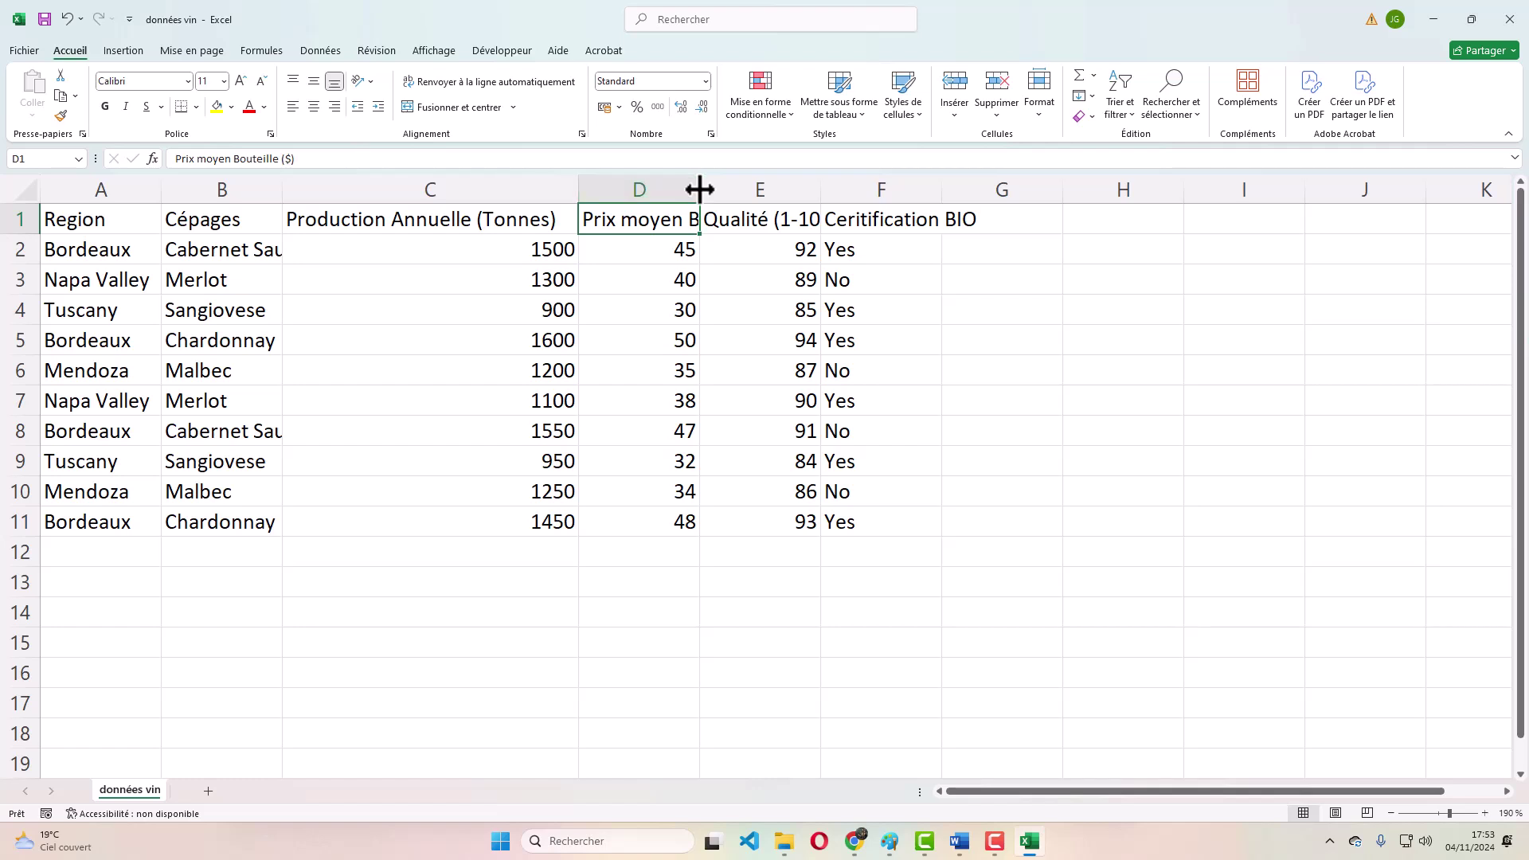
{"action": "double_click", "coordinate": [699, 188]}
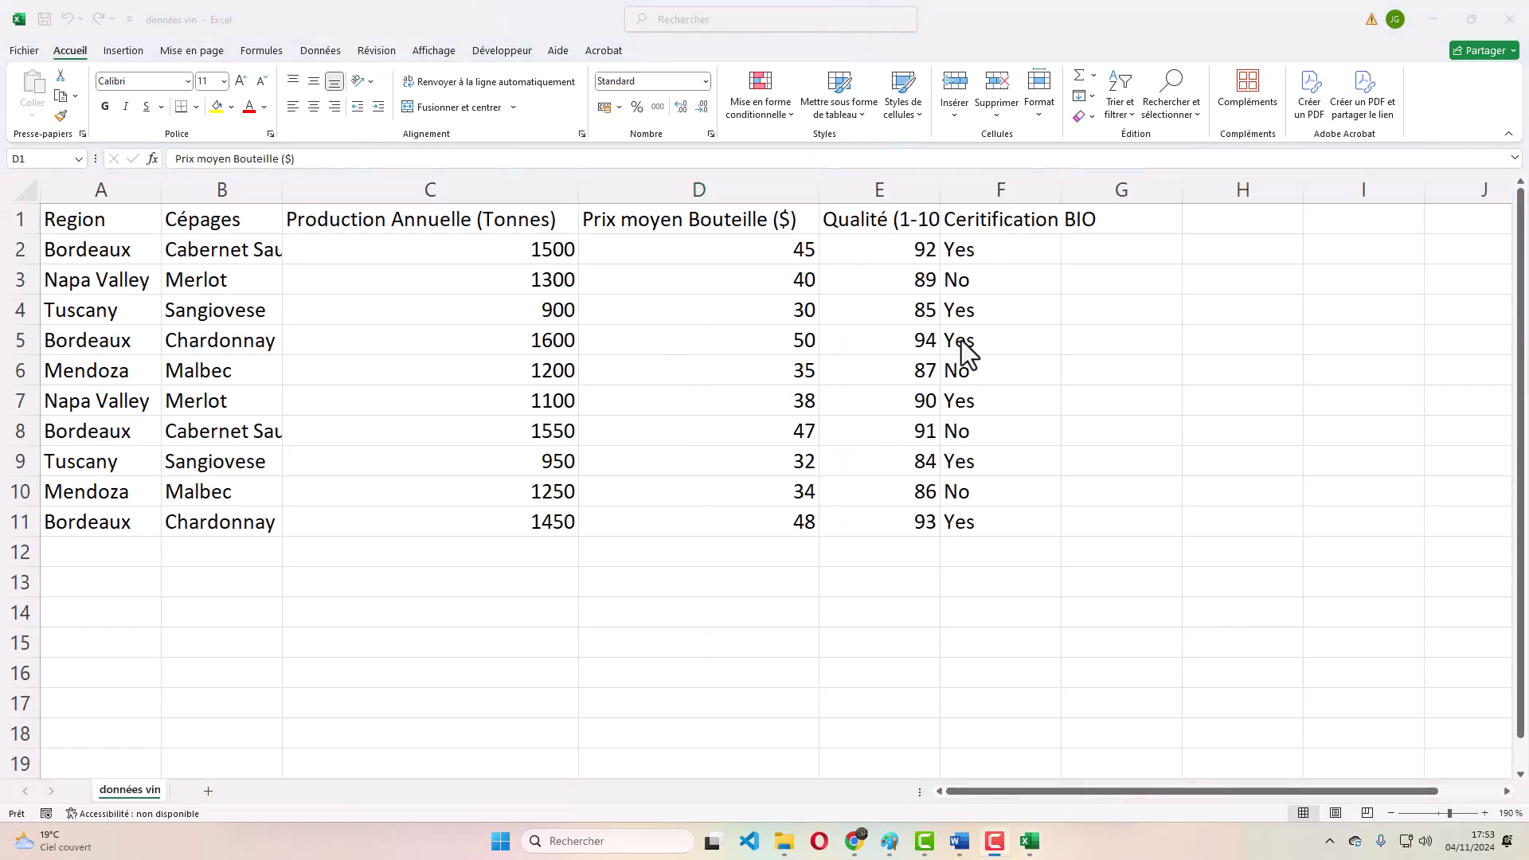
{"action": "left_click", "coordinate": [937, 189]}
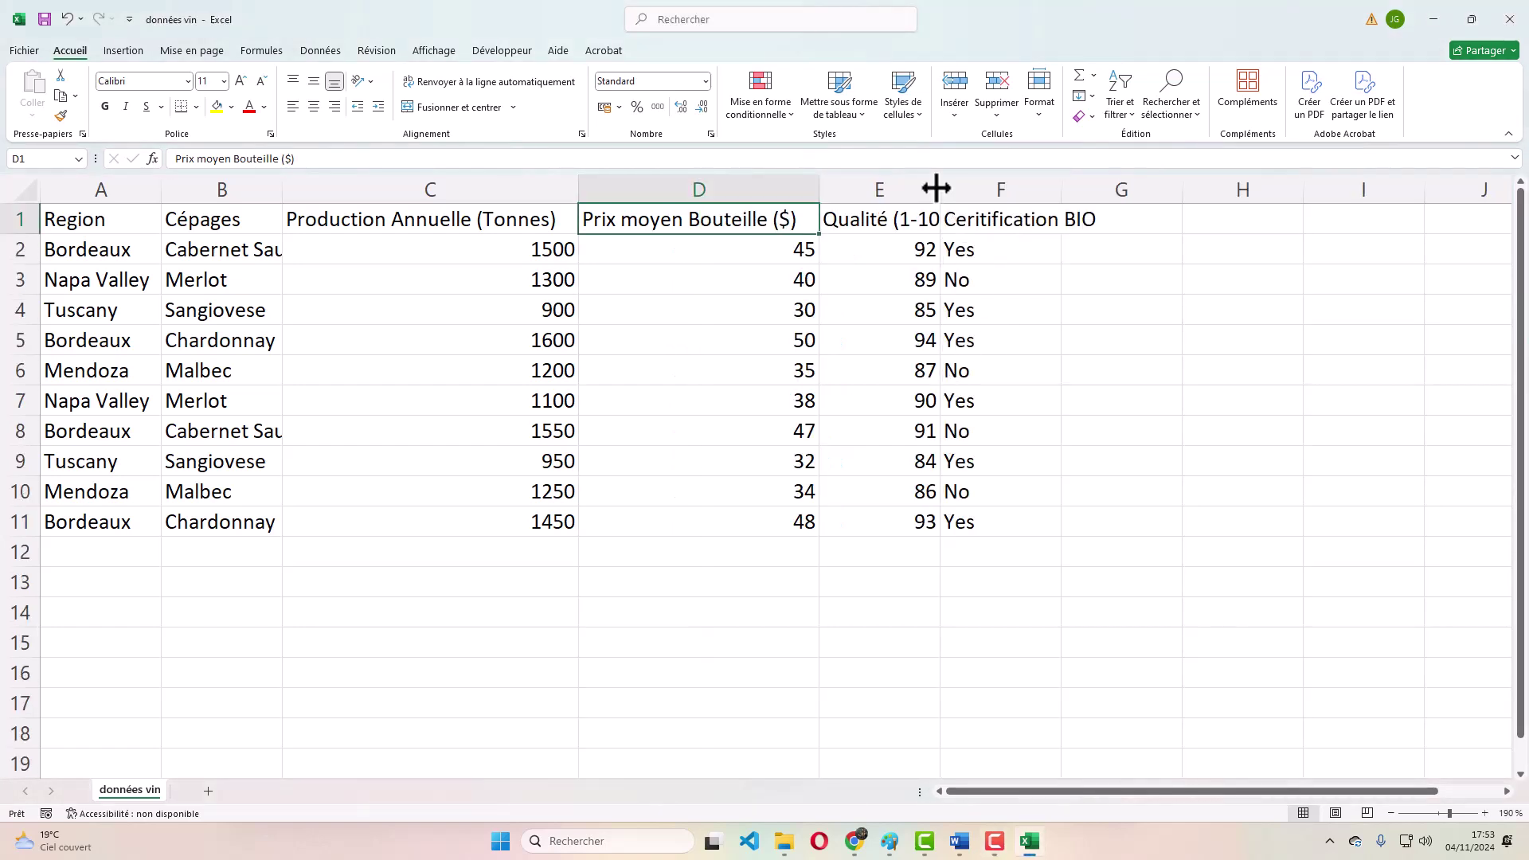
{"action": "double_click", "coordinate": [937, 189]}
{"action": "double_click", "coordinate": [1088, 199]}
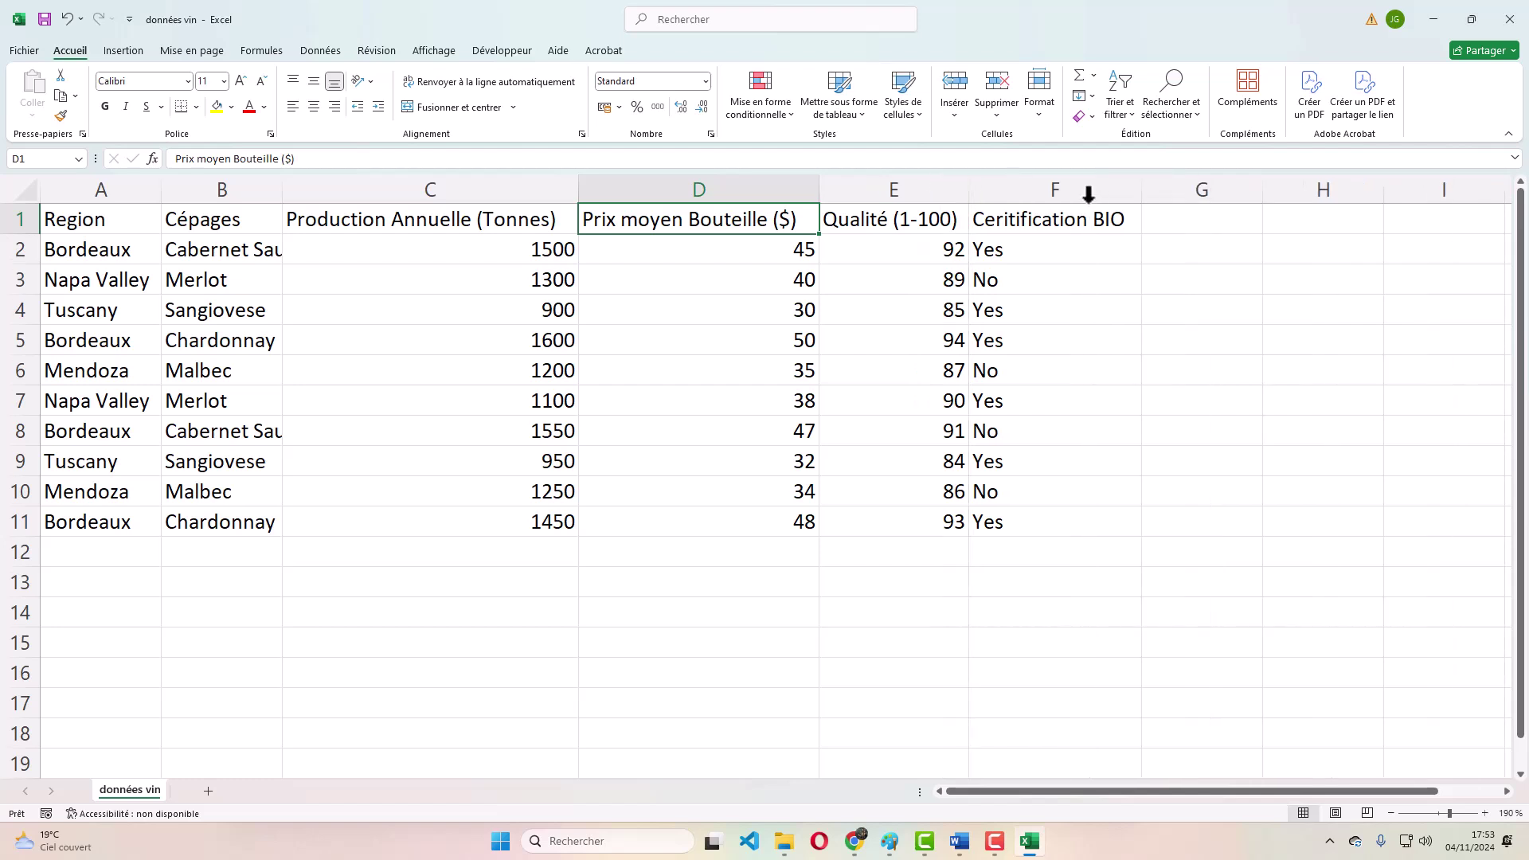
- Centre the contents of the whole data table A1:F11 horizontally
{"action": "mouse_move", "coordinate": [125, 219]}
{"action": "left_mouse_down"}
{"action": "mouse_move", "coordinate": [915, 433]}
{"action": "mouse_move", "coordinate": [1010, 514]}
{"action": "left_mouse_up"}
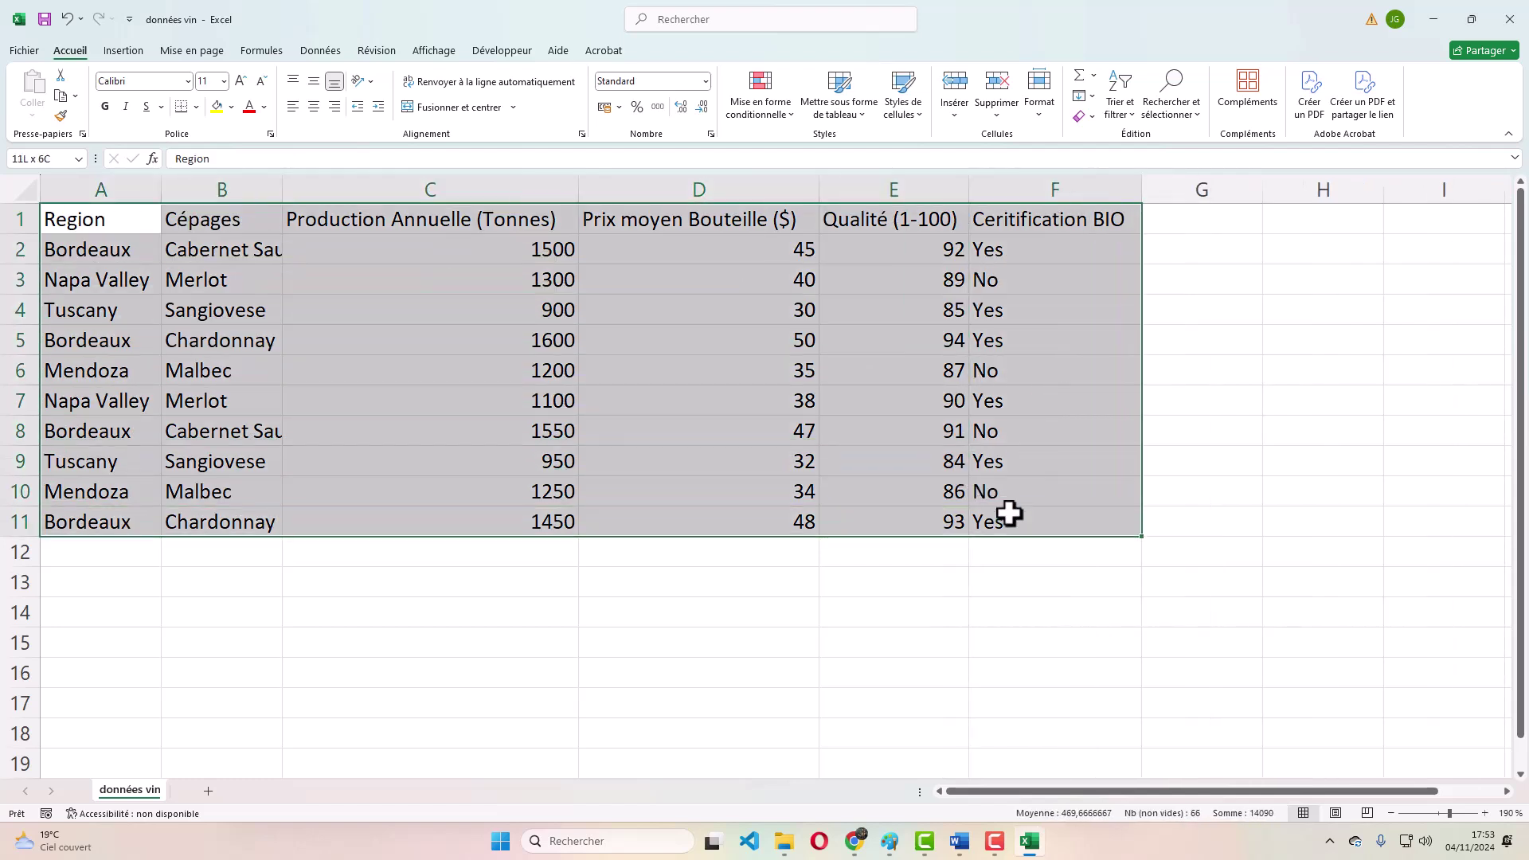
{"action": "left_click", "coordinate": [314, 107]}
{"action": "left_click", "coordinate": [418, 359]}
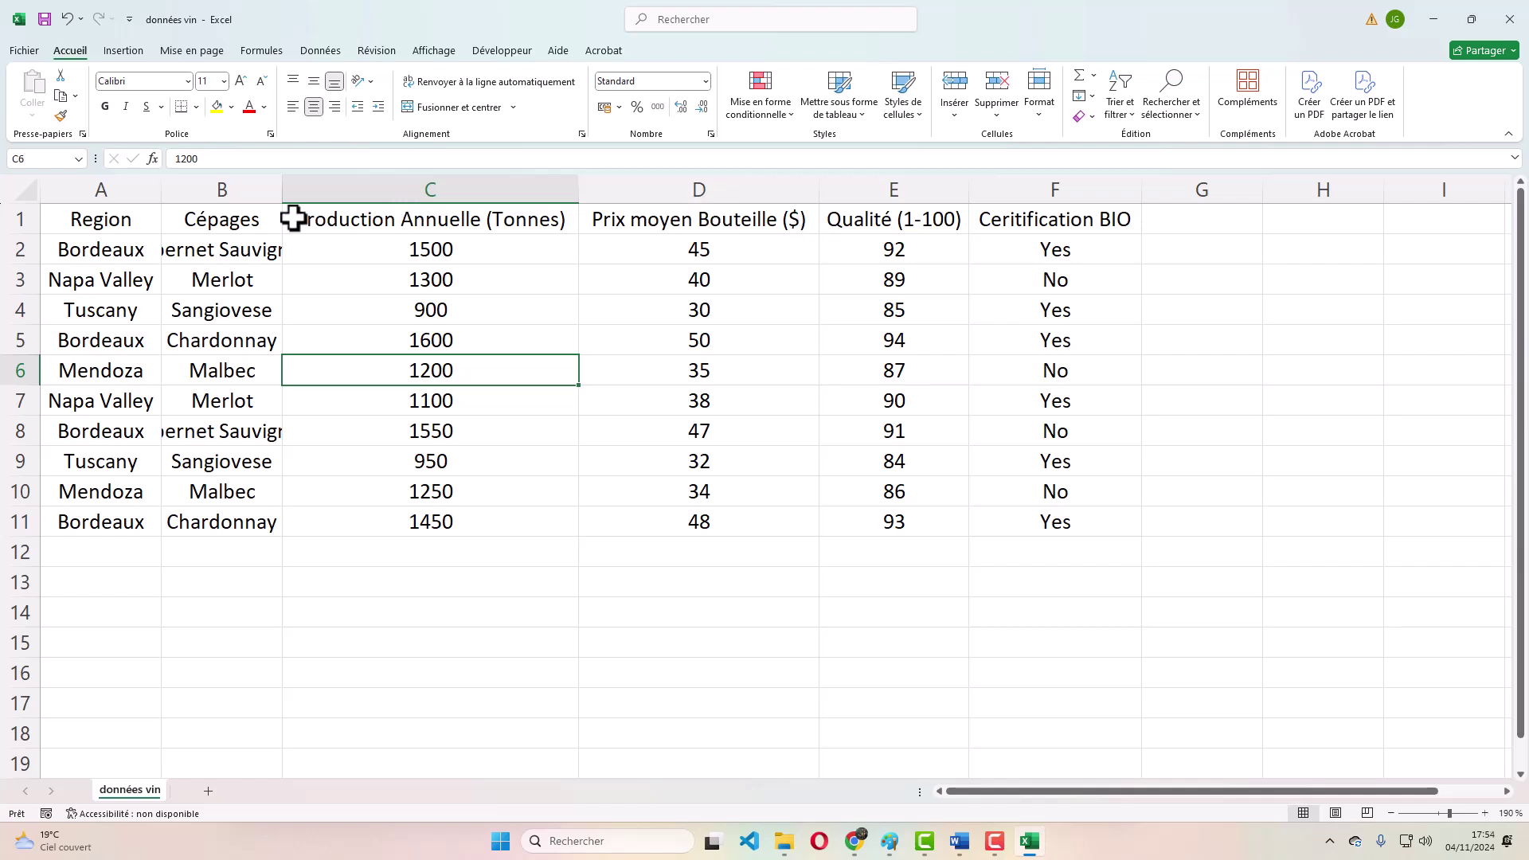
- Format the header cells A1:F1 with automatic text wrapping and centred vertical alignment
{"action": "left_click_drag", "start_coordinate": [81, 217], "coordinate": [990, 215]}
{"action": "right_click", "coordinate": [912, 219]}
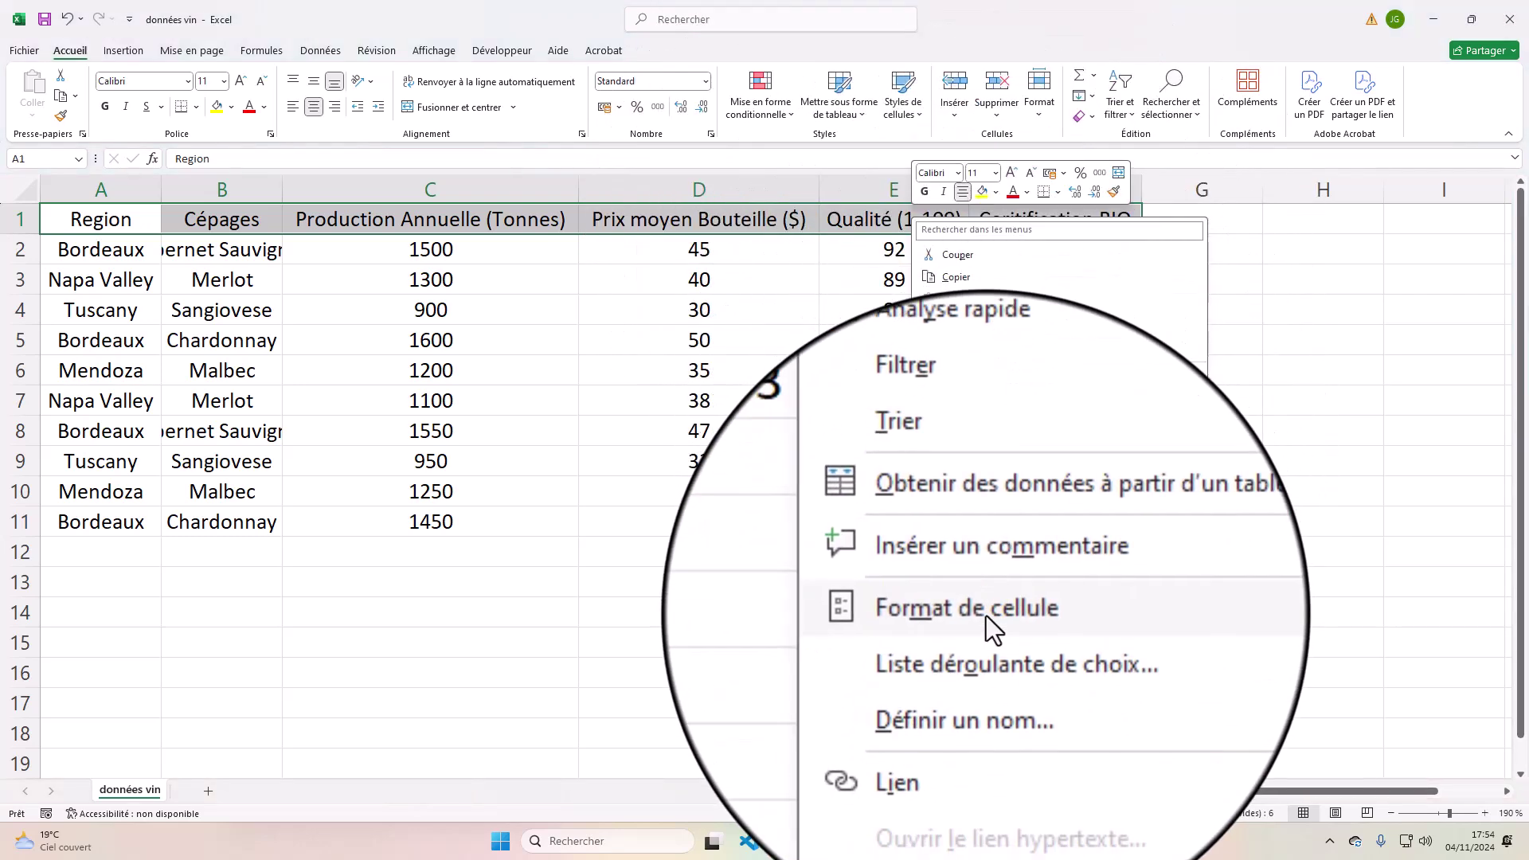
{"action": "left_click", "coordinate": [984, 611]}
{"action": "left_click", "coordinate": [839, 452]}
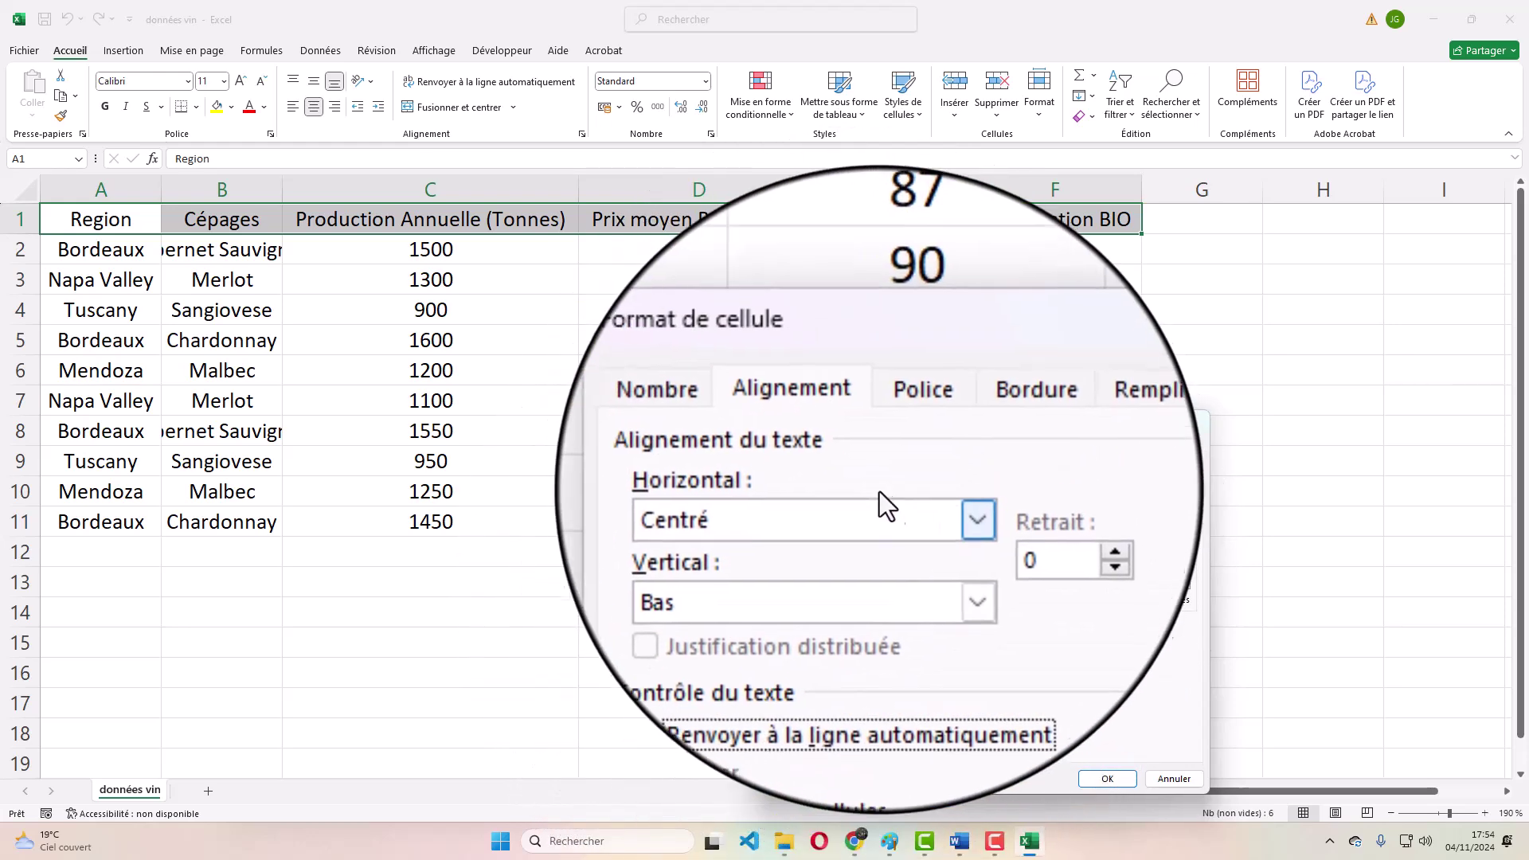
{"action": "left_click", "coordinate": [911, 535]}
{"action": "left_click", "coordinate": [839, 562]}
{"action": "left_click", "coordinate": [1077, 775]}
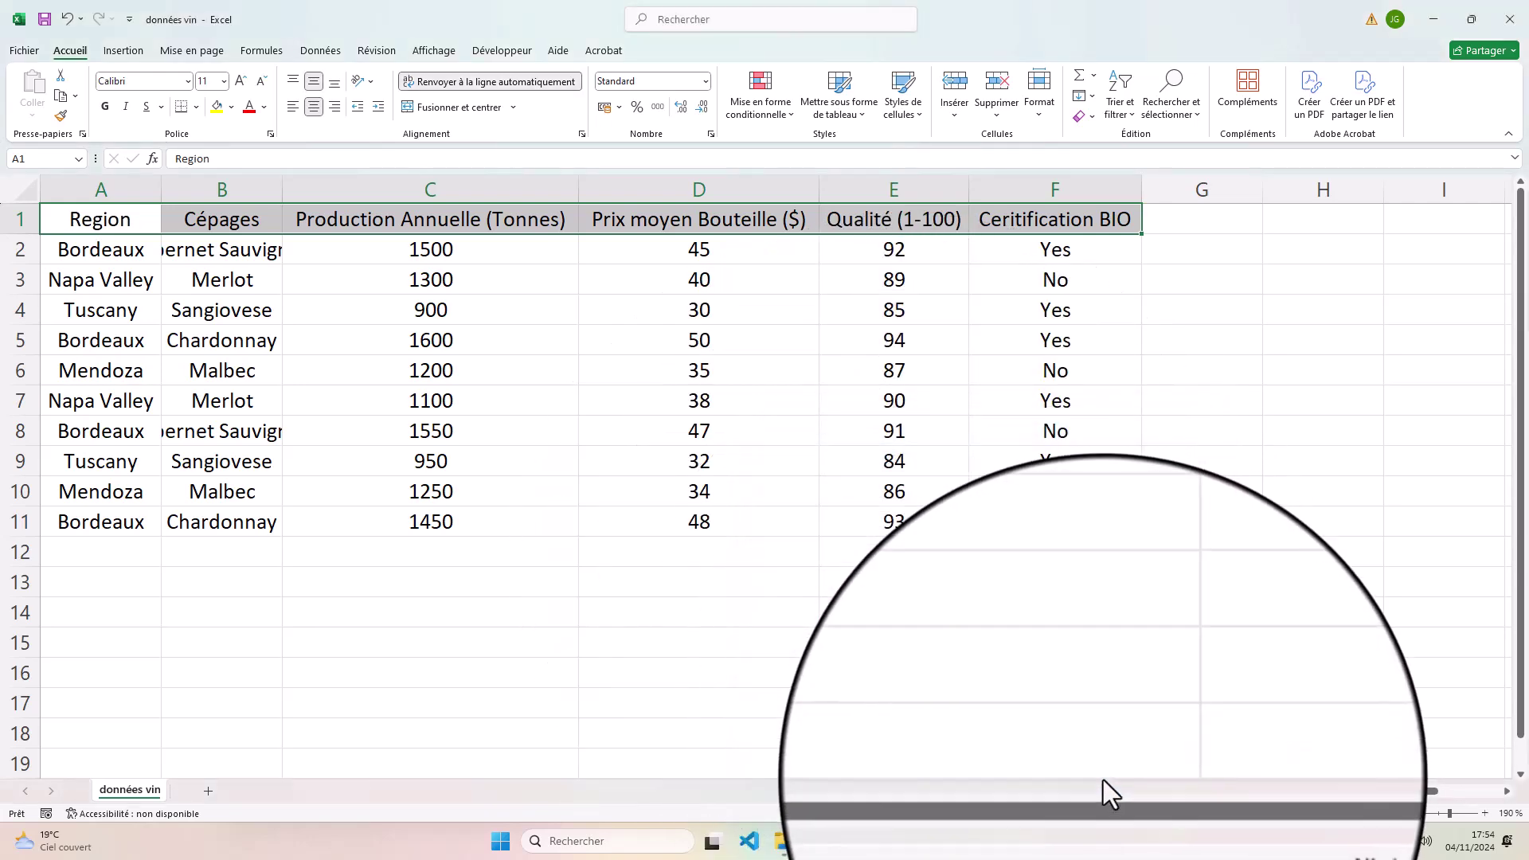
- Narrow column C and increase the height of row 1 so the Production Annuelle header wraps onto three lines
{"action": "left_click", "coordinate": [390, 223]}
{"action": "left_click_drag", "start_coordinate": [579, 192], "coordinate": [439, 189]}
{"action": "left_click_drag", "start_coordinate": [20, 234], "coordinate": [35, 300]}
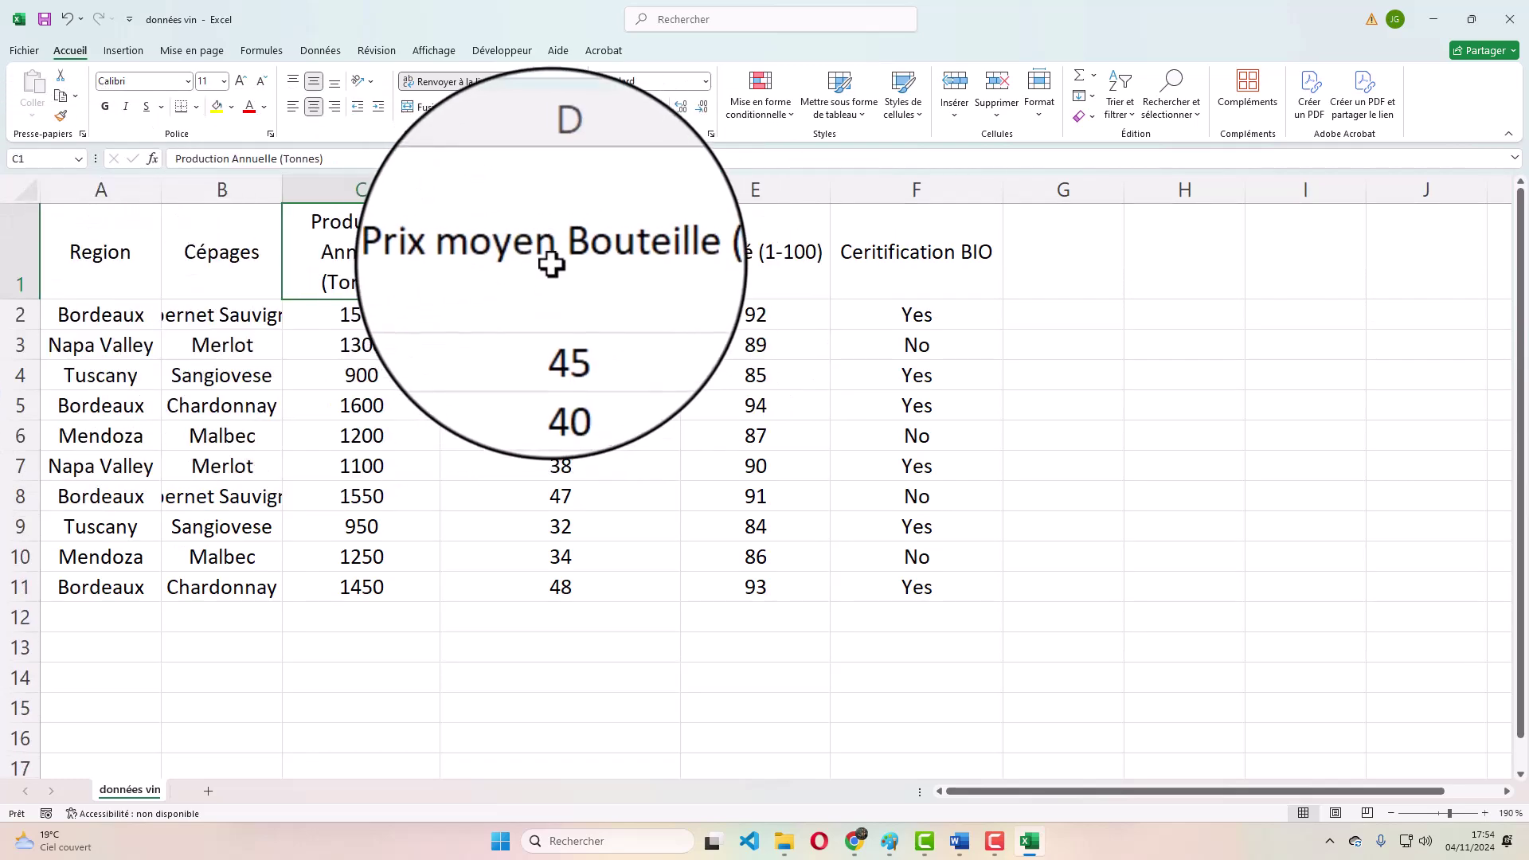
- Narrow columns D and F so their headers wrap onto two lines, and autofit column B to its contents
{"action": "left_click", "coordinate": [526, 252]}
{"action": "left_click_drag", "start_coordinate": [680, 191], "coordinate": [556, 212]}
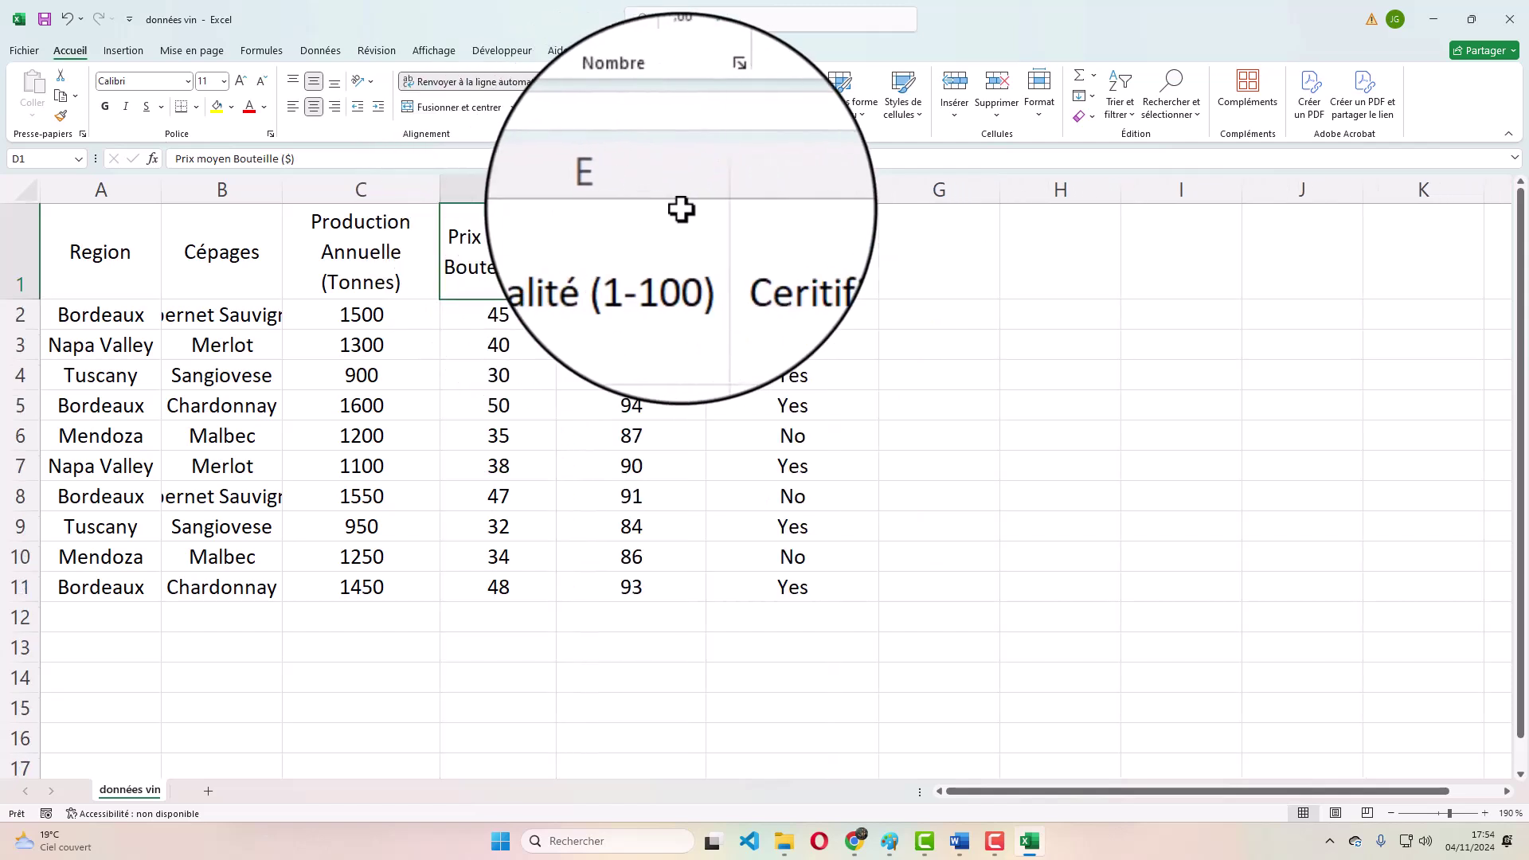
{"action": "left_click_drag", "start_coordinate": [876, 195], "coordinate": [833, 194]}
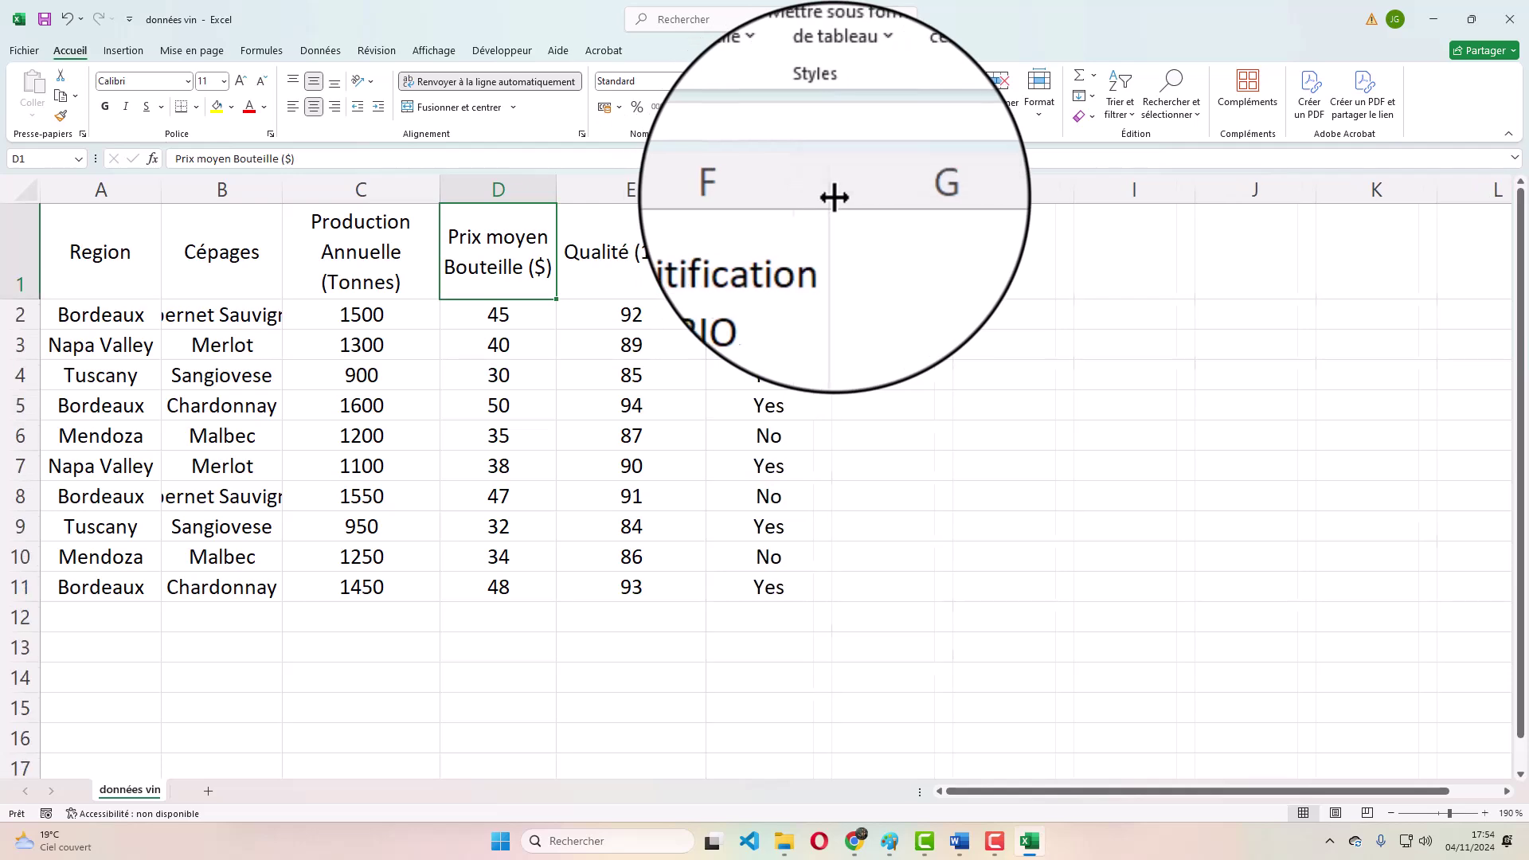
{"action": "left_click", "coordinate": [716, 561]}
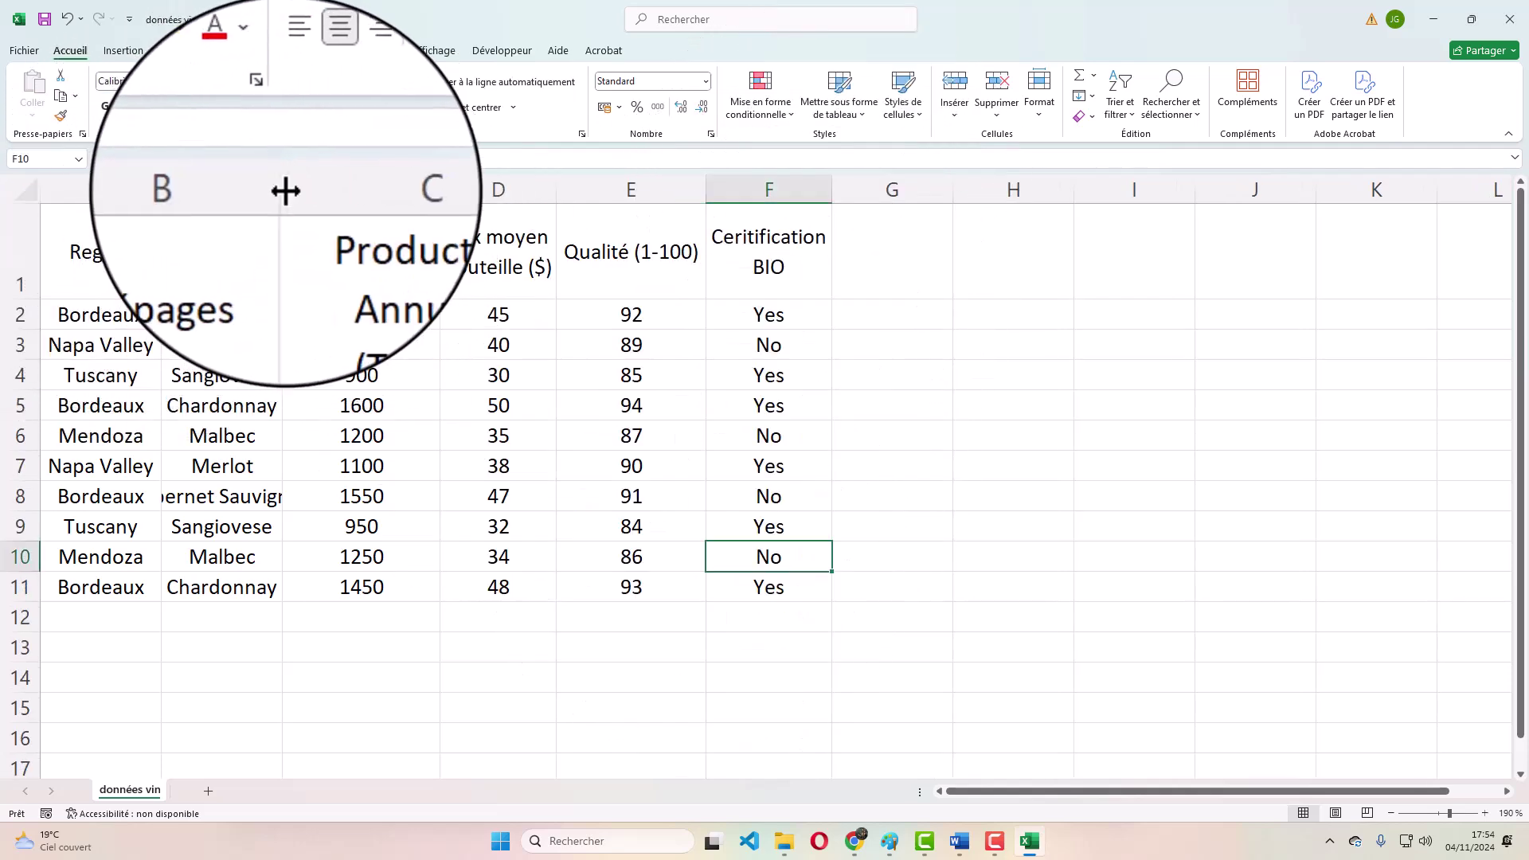
{"action": "double_click", "coordinate": [283, 191]}
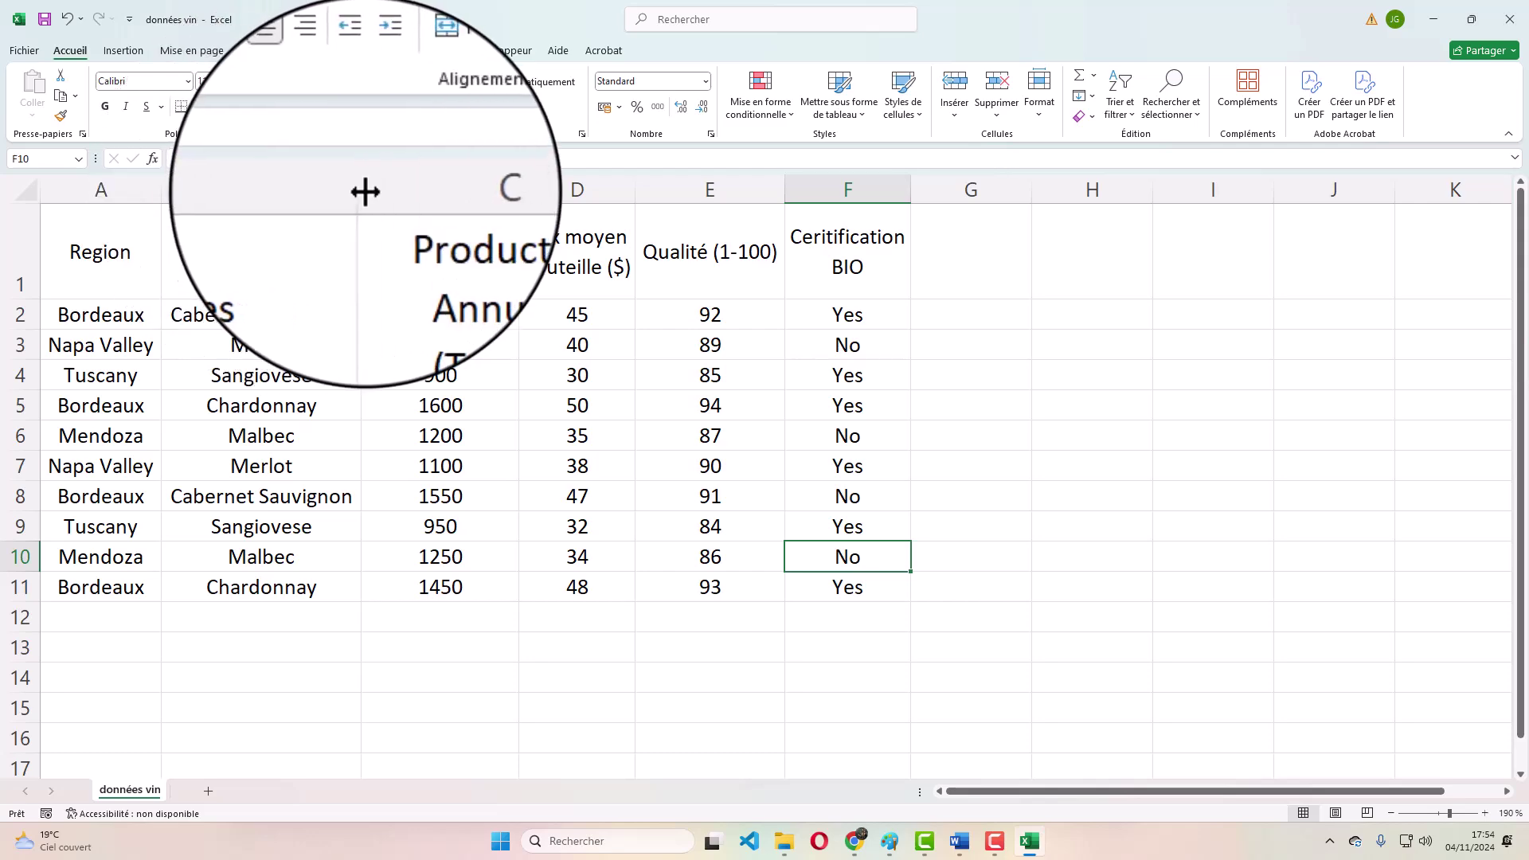
- Fill the header cells A1:F1 with light green and apply all borders to them
{"action": "left_click_drag", "start_coordinate": [119, 245], "coordinate": [820, 258]}
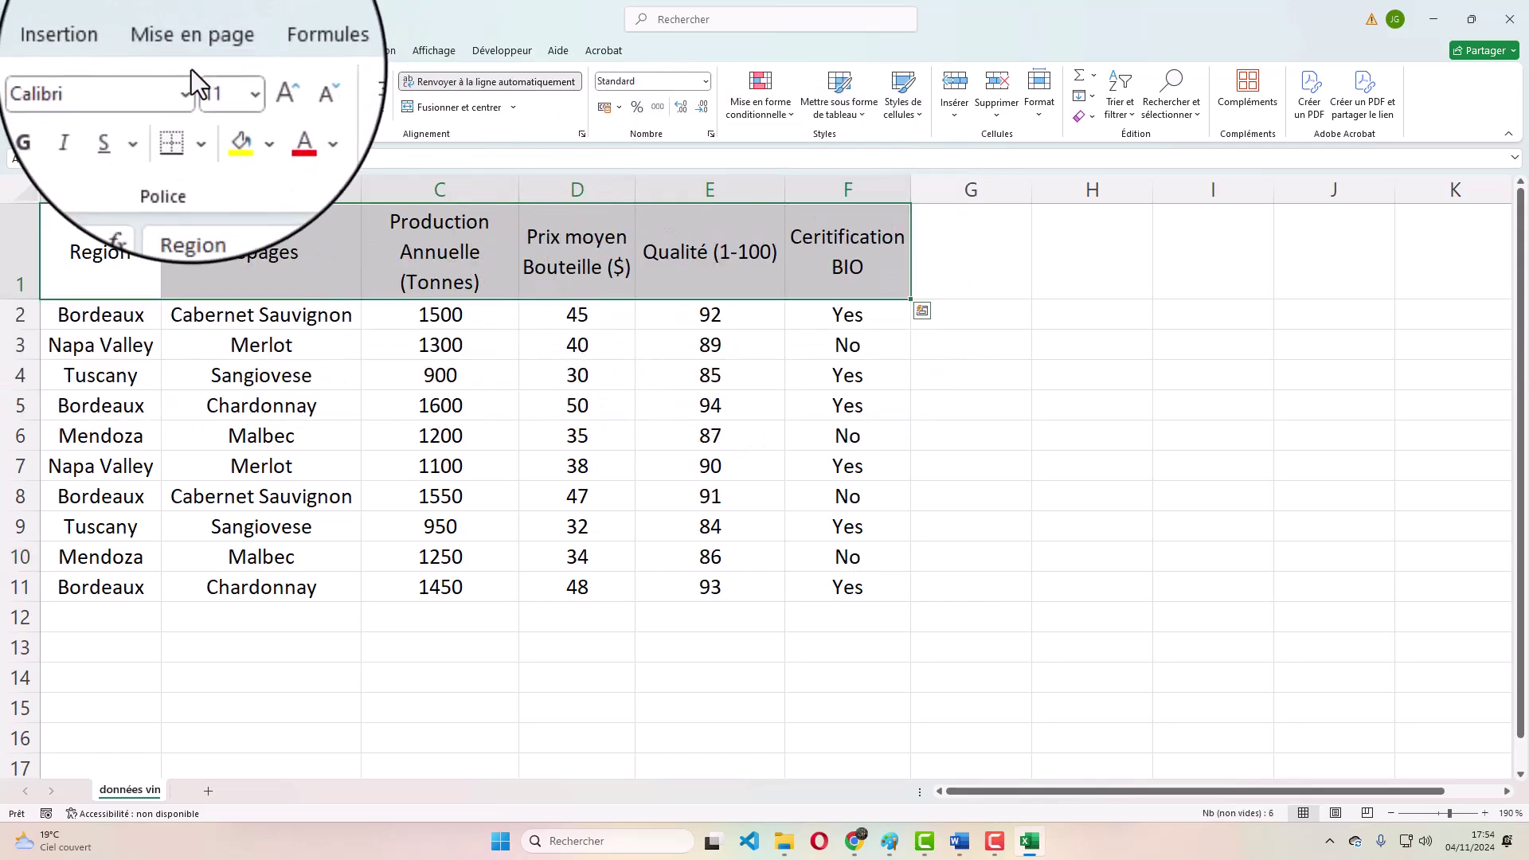
{"action": "left_click", "coordinate": [232, 107]}
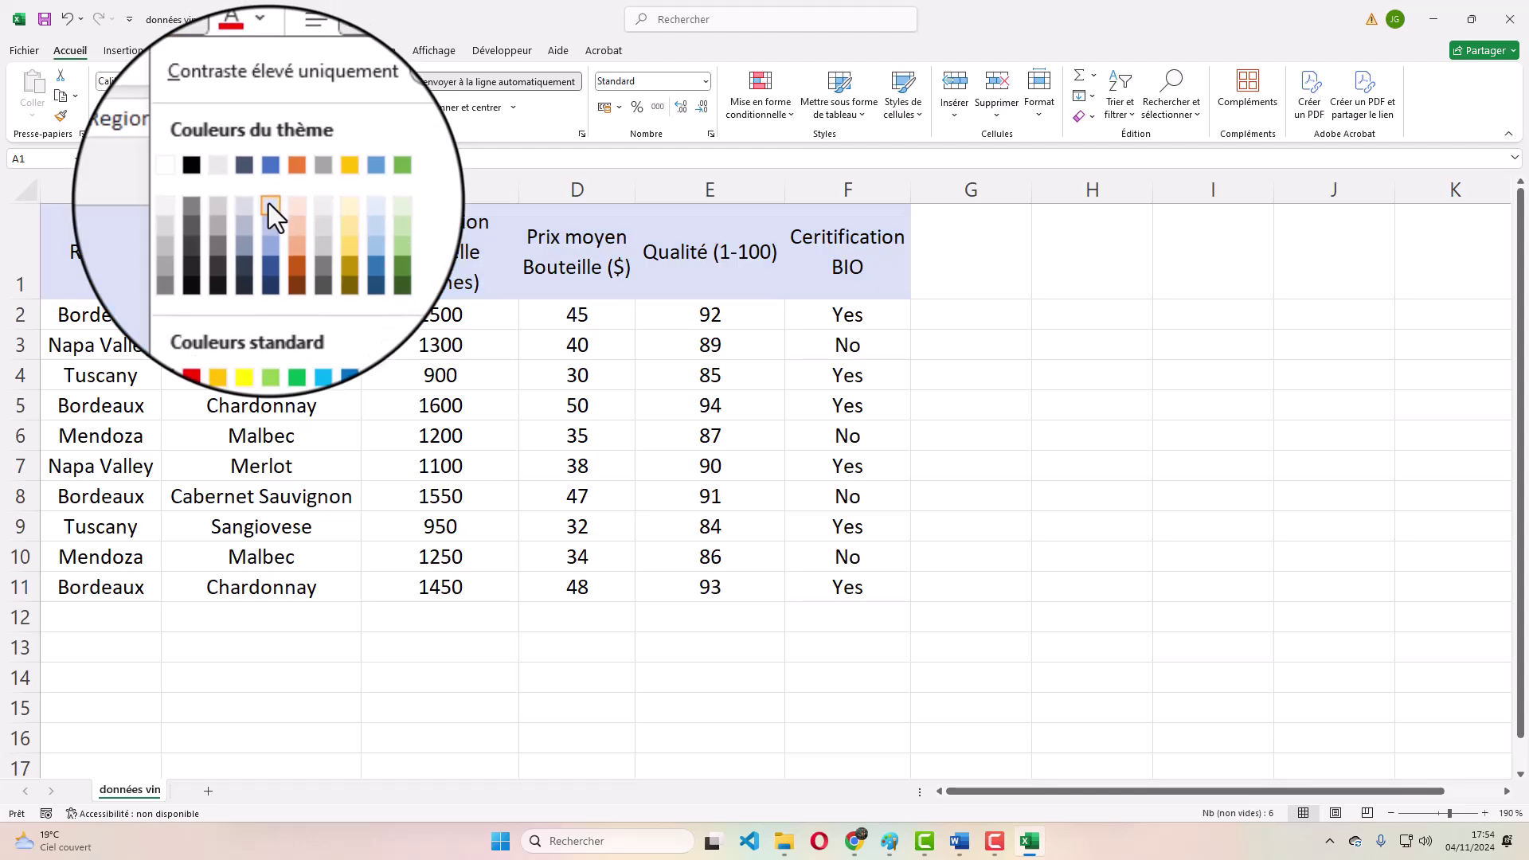
{"action": "left_click", "coordinate": [333, 204]}
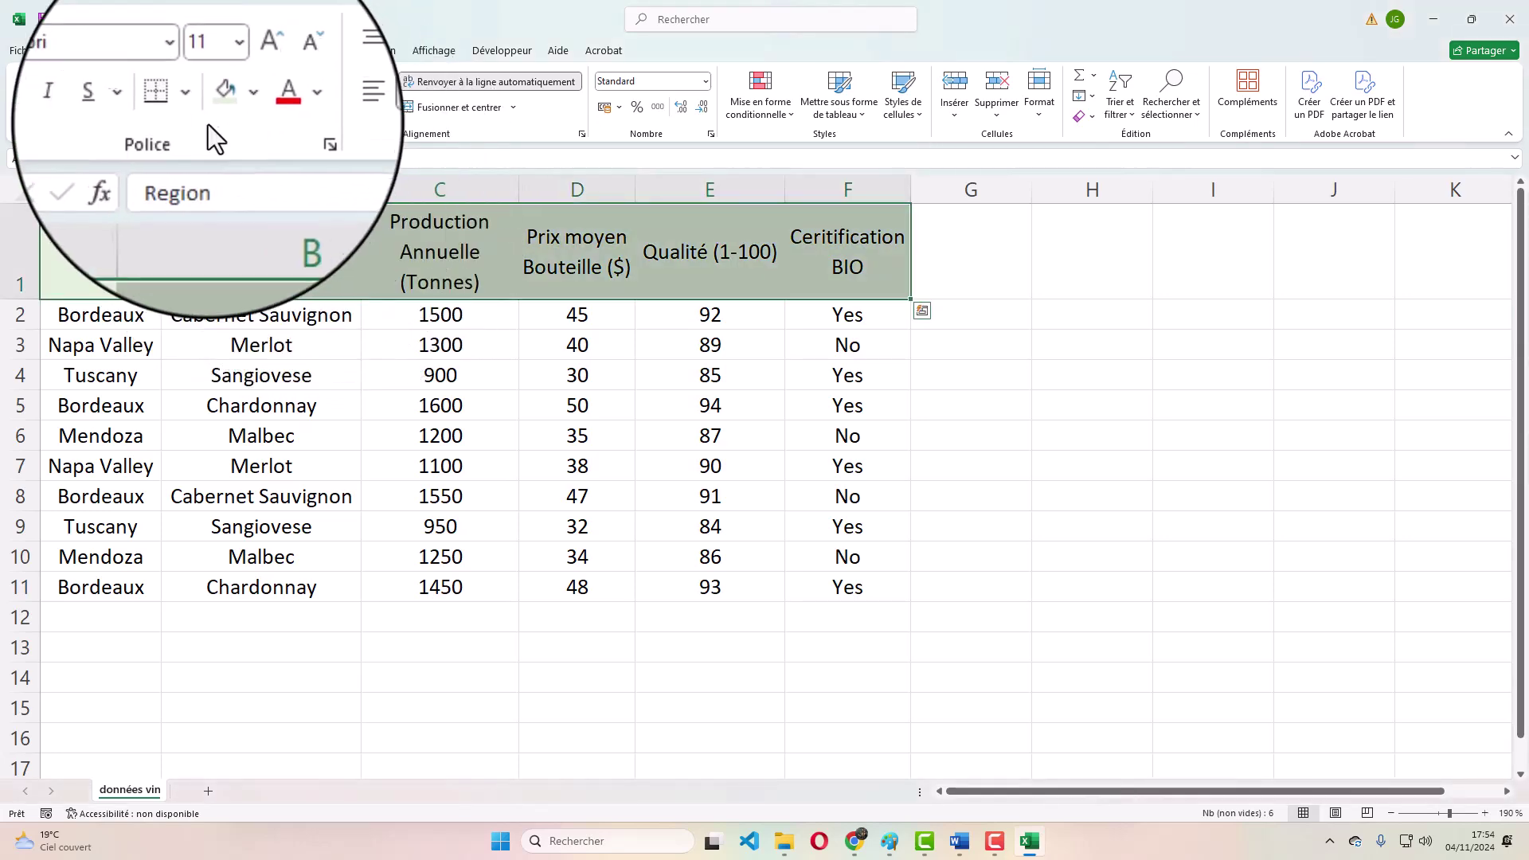
{"action": "left_click", "coordinate": [194, 106]}
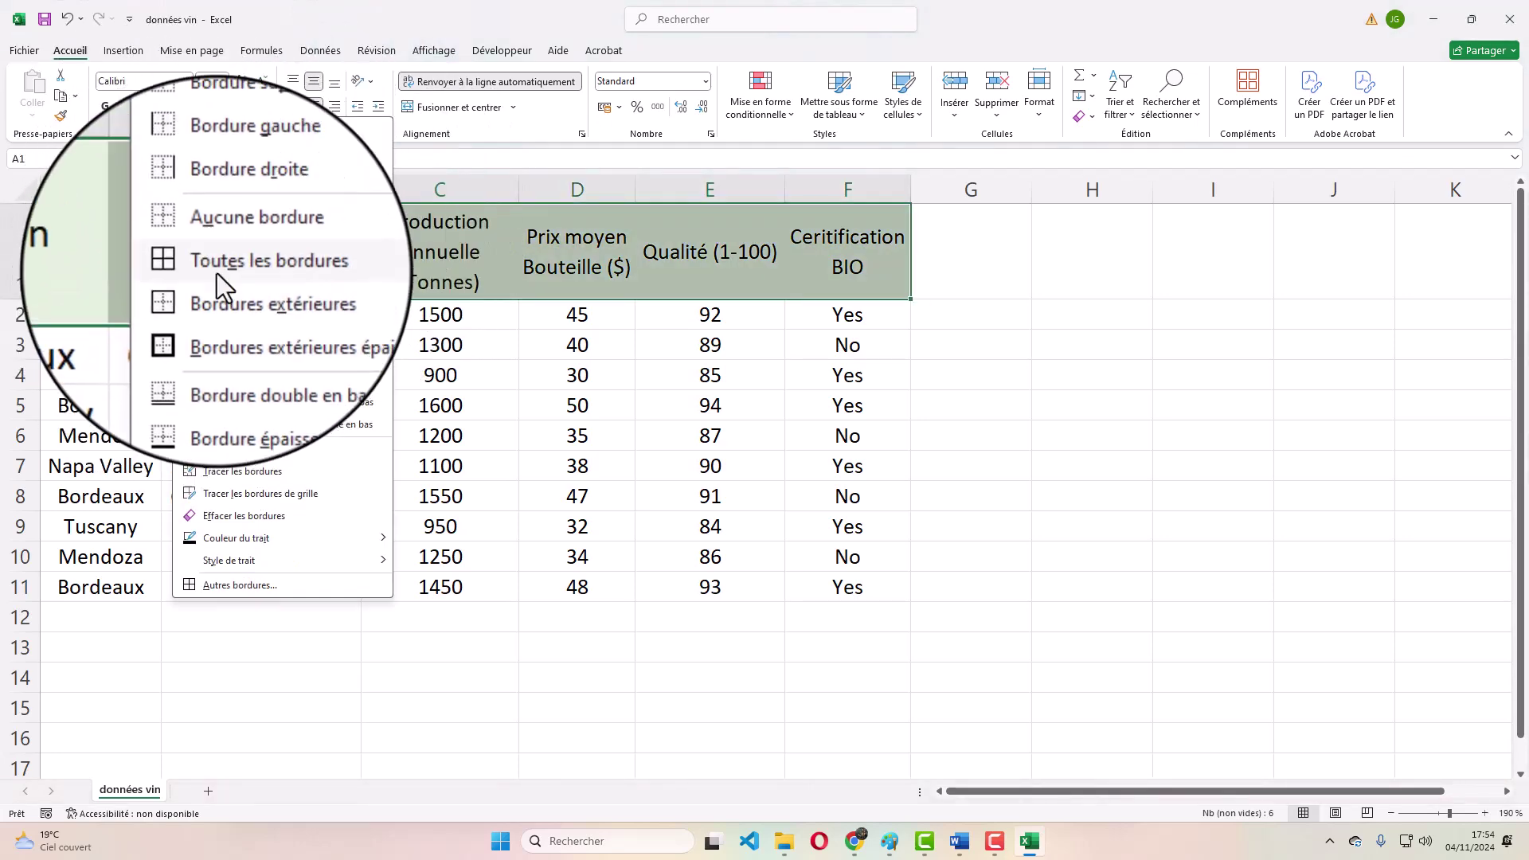
{"action": "left_click", "coordinate": [217, 270]}
- Apply thick outside borders to the Region values in A2:A11
{"action": "left_click_drag", "start_coordinate": [120, 315], "coordinate": [120, 587]}
{"action": "left_click", "coordinate": [196, 107]}
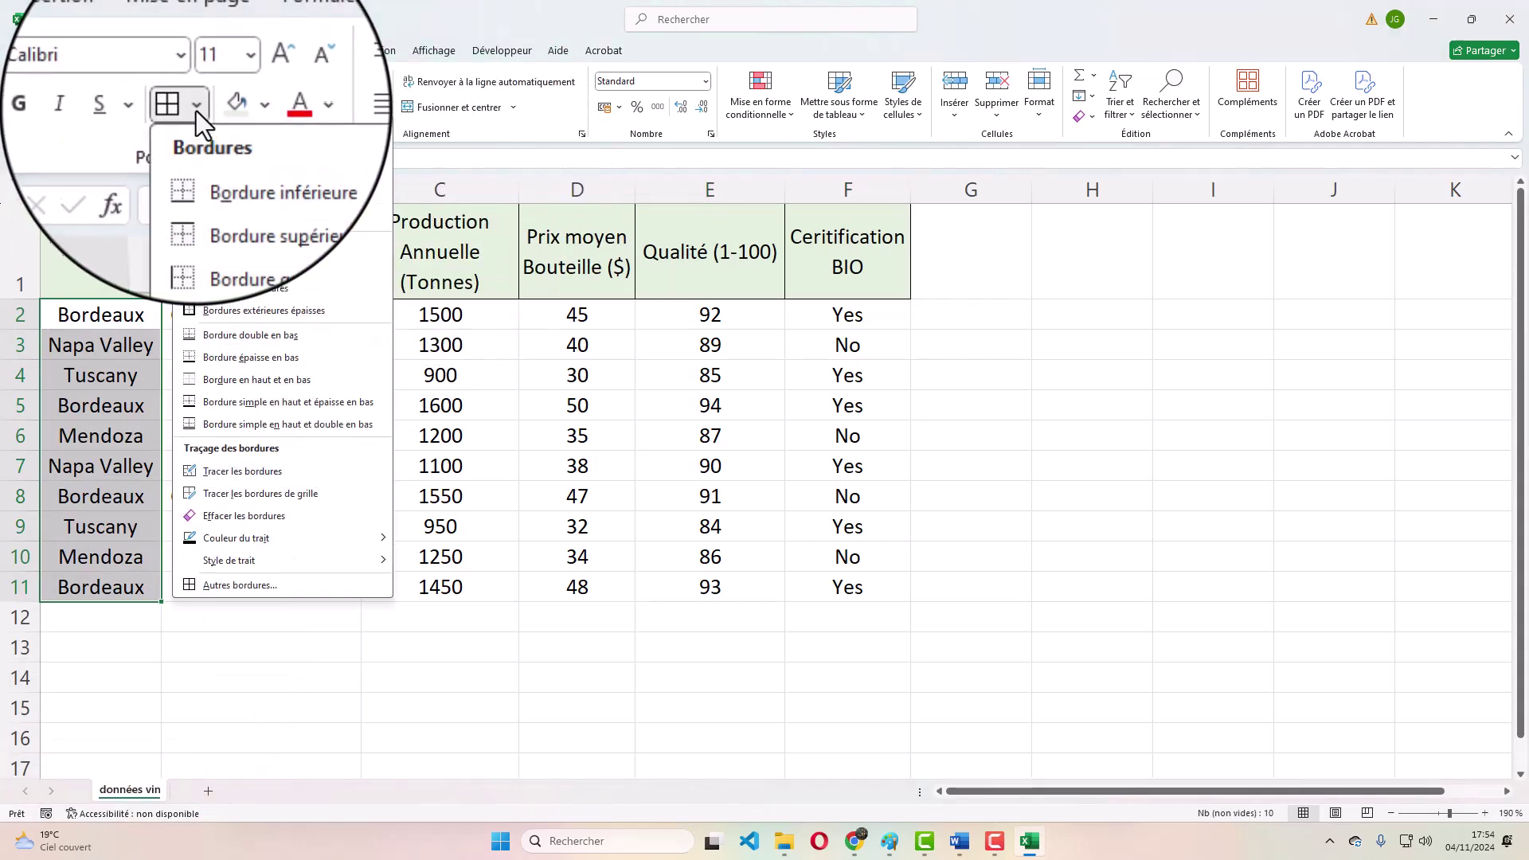
{"action": "left_click", "coordinate": [209, 310]}
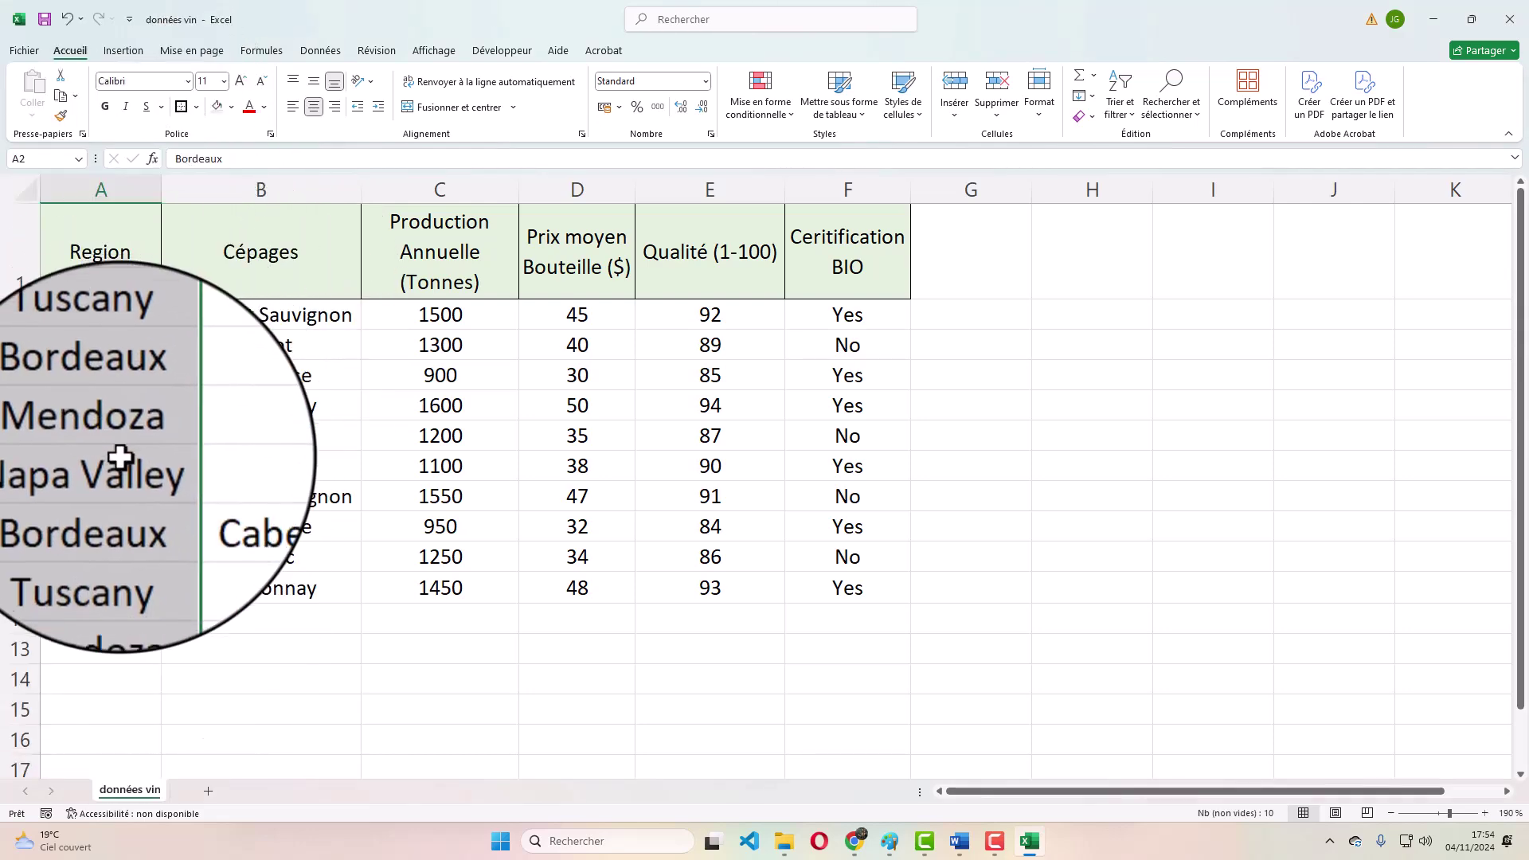
- Copy the formatting of A2:A11 column by column onto the values in rows 2 to 11 of columns B through F
{"action": "left_click", "coordinate": [60, 116]}
{"action": "left_click_drag", "start_coordinate": [318, 323], "coordinate": [279, 599]}
{"action": "left_click", "coordinate": [61, 116]}
{"action": "left_click_drag", "start_coordinate": [394, 313], "coordinate": [422, 589]}
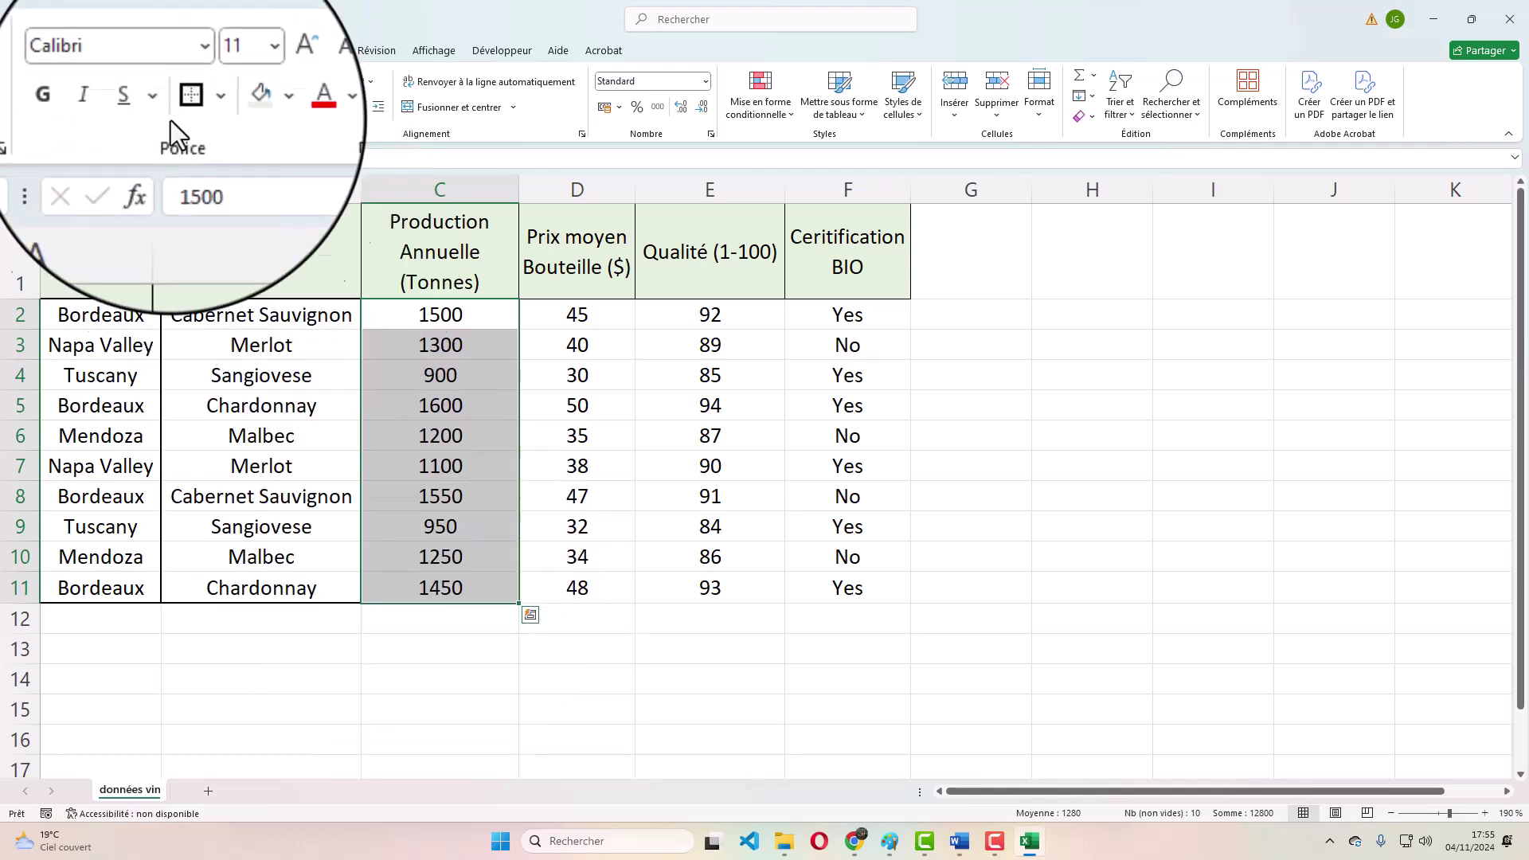
{"action": "left_click", "coordinate": [67, 116]}
{"action": "left_click_drag", "start_coordinate": [593, 310], "coordinate": [577, 590]}
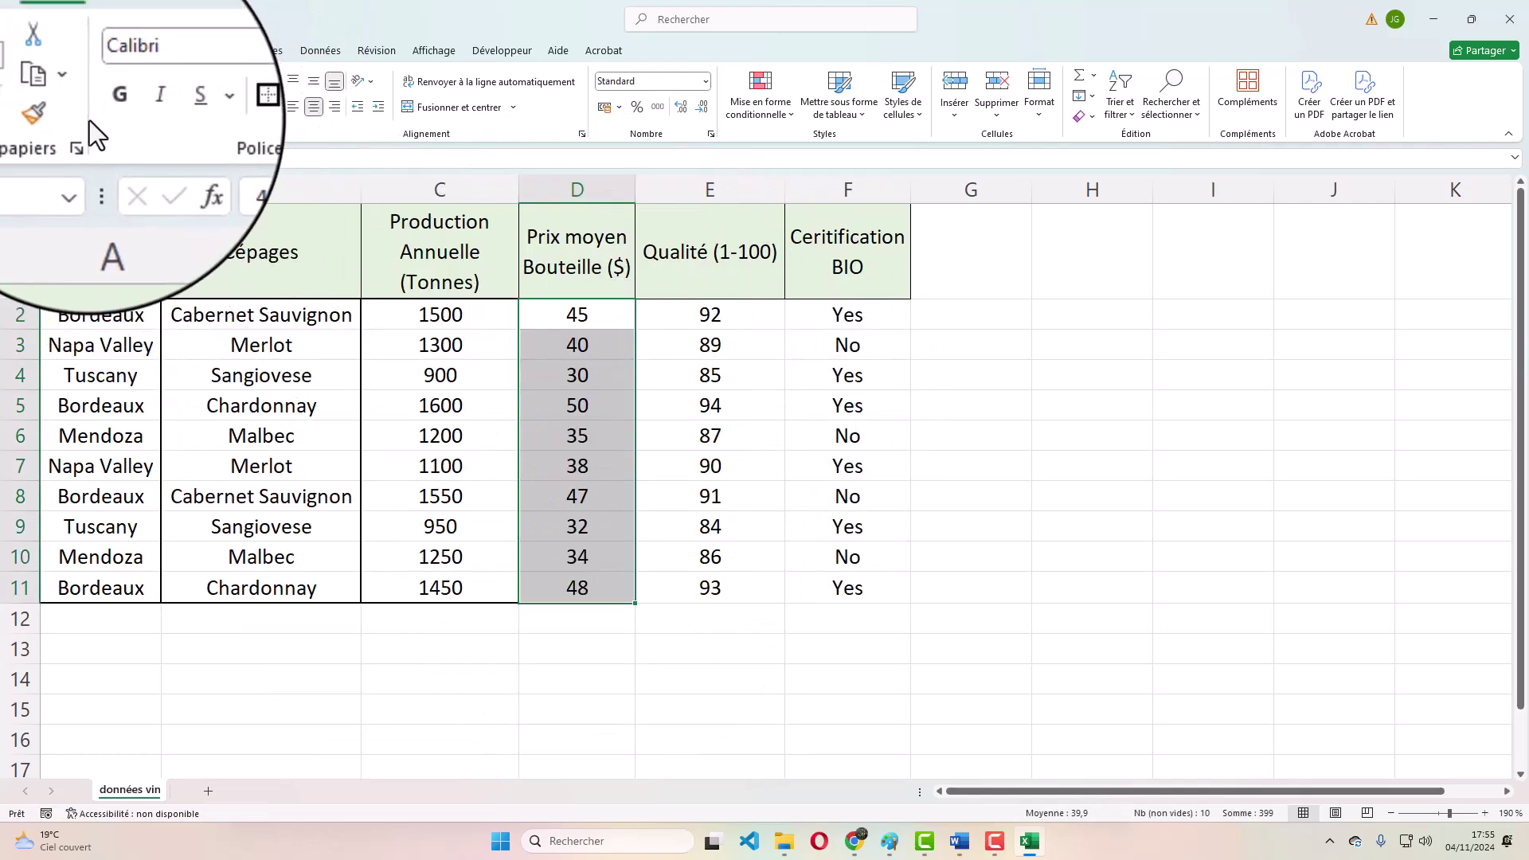
{"action": "left_click", "coordinate": [61, 116]}
{"action": "mouse_move", "coordinate": [677, 331]}
{"action": "left_mouse_down"}
{"action": "mouse_move", "coordinate": [710, 466]}
{"action": "mouse_move", "coordinate": [710, 590]}
{"action": "left_mouse_up"}
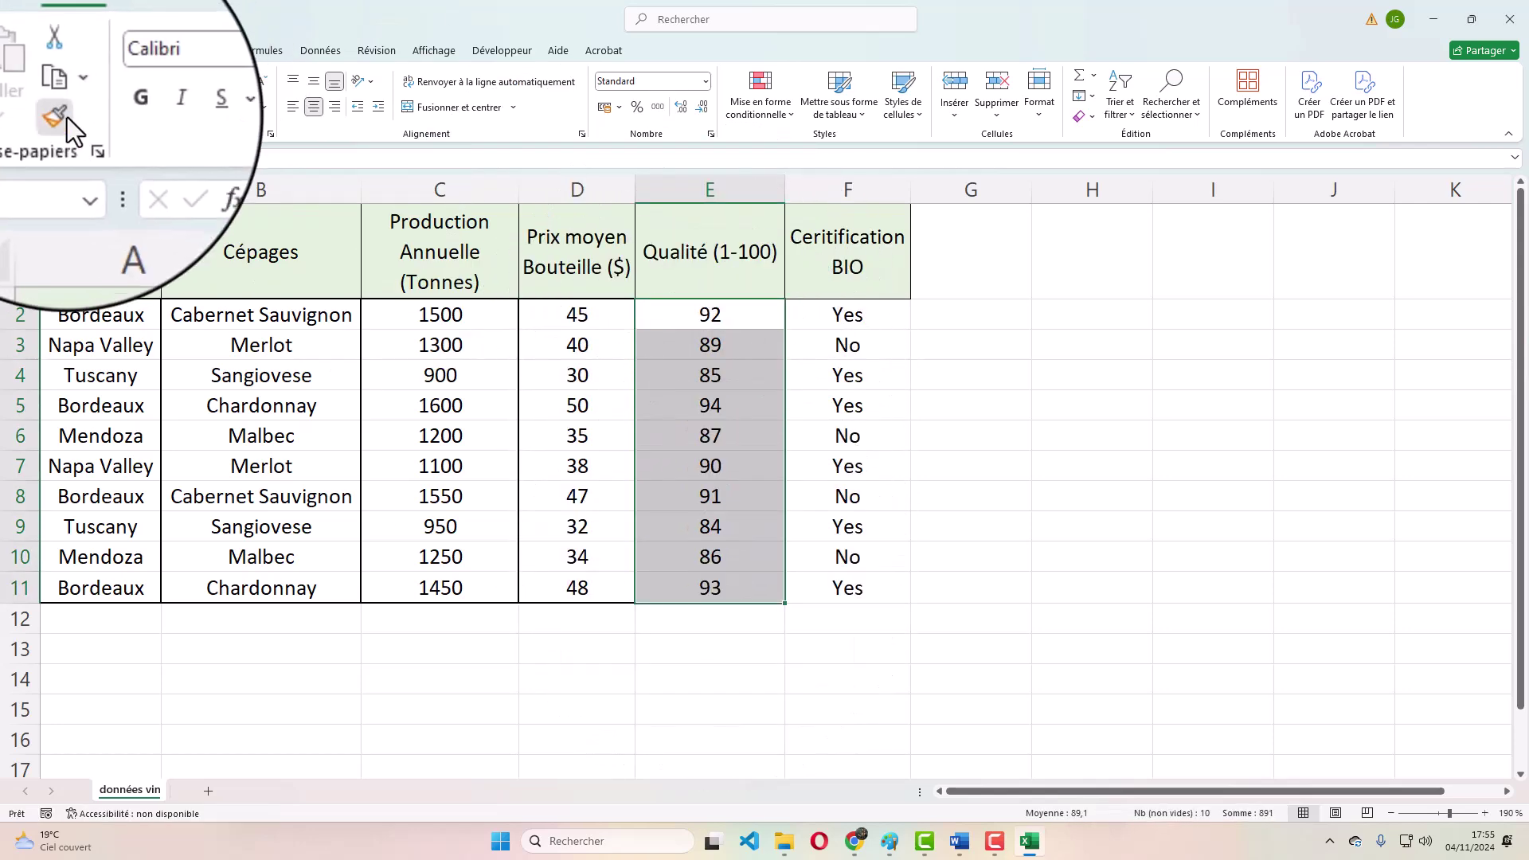
{"action": "left_click", "coordinate": [66, 117]}
{"action": "left_click_drag", "start_coordinate": [832, 314], "coordinate": [840, 589]}
{"action": "left_click", "coordinate": [571, 647]}
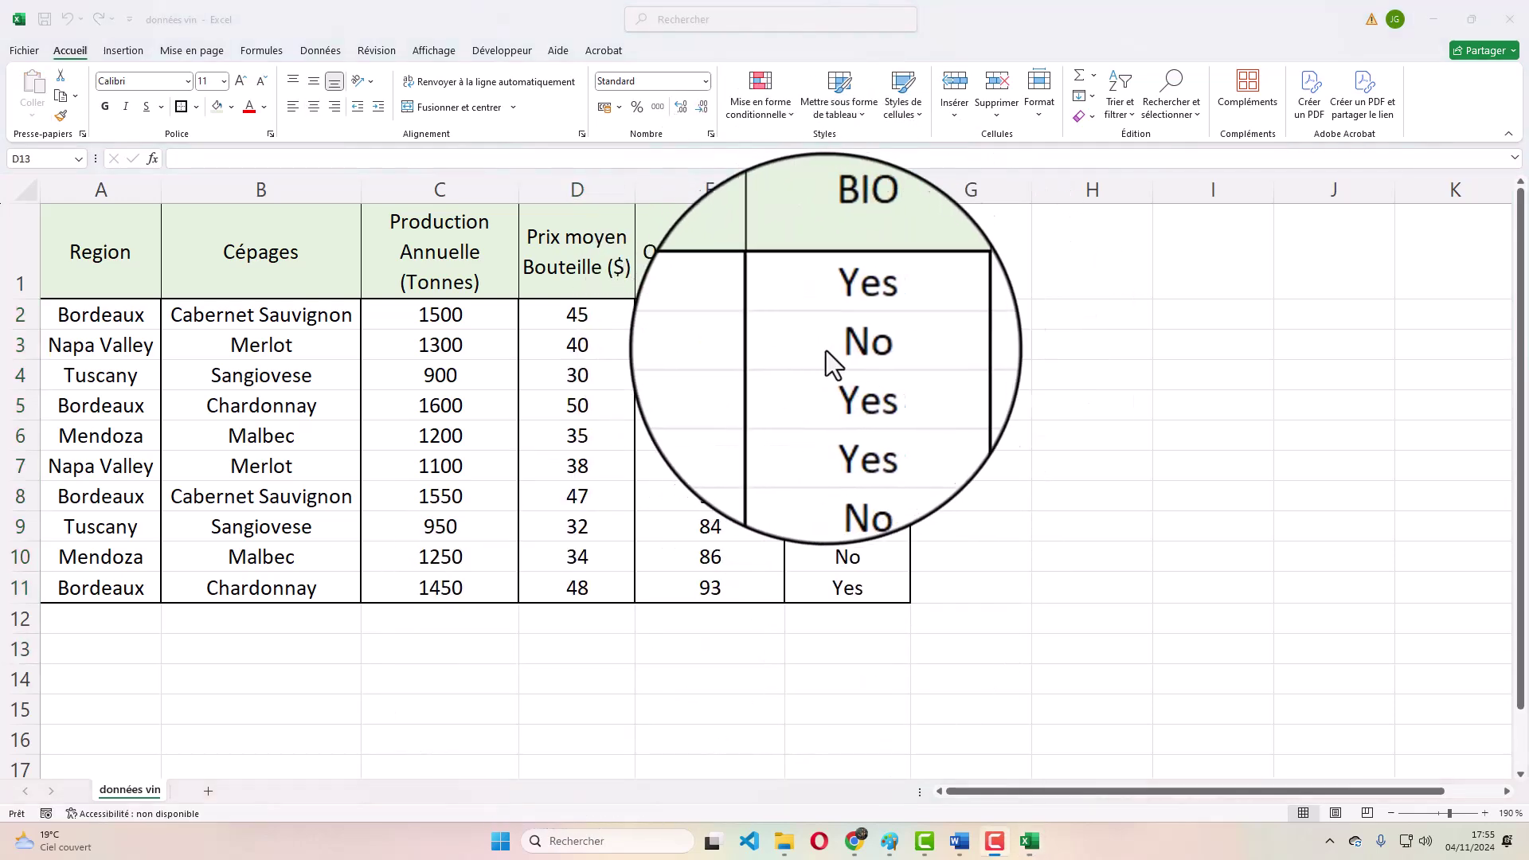
- Replace every "Yes" in the sheet with "Oui"
{"action": "left_click", "coordinate": [843, 310]}
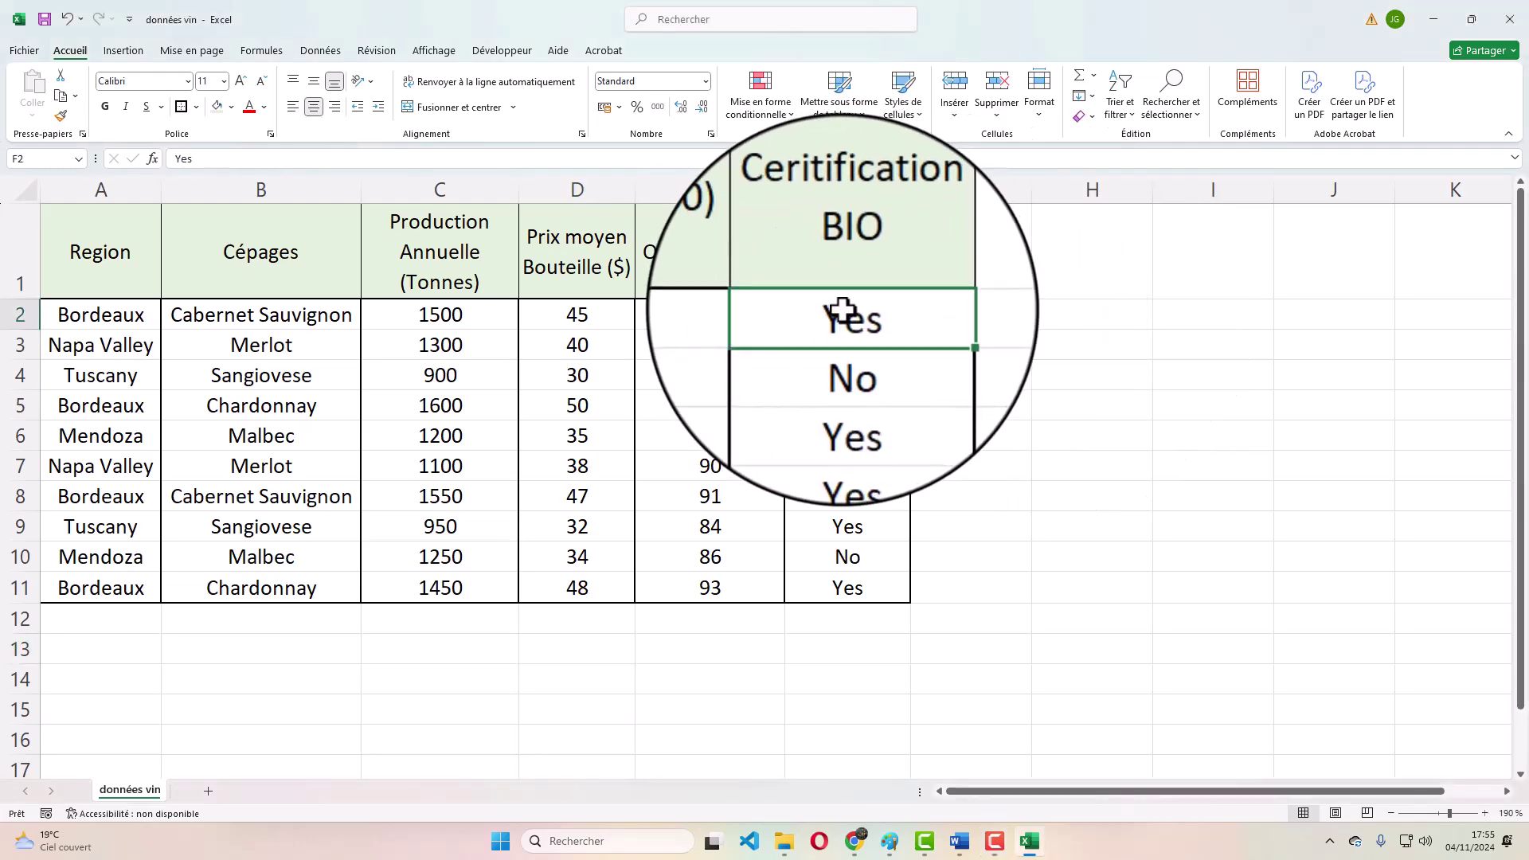
{"action": "key", "text": "ctrl+f"}
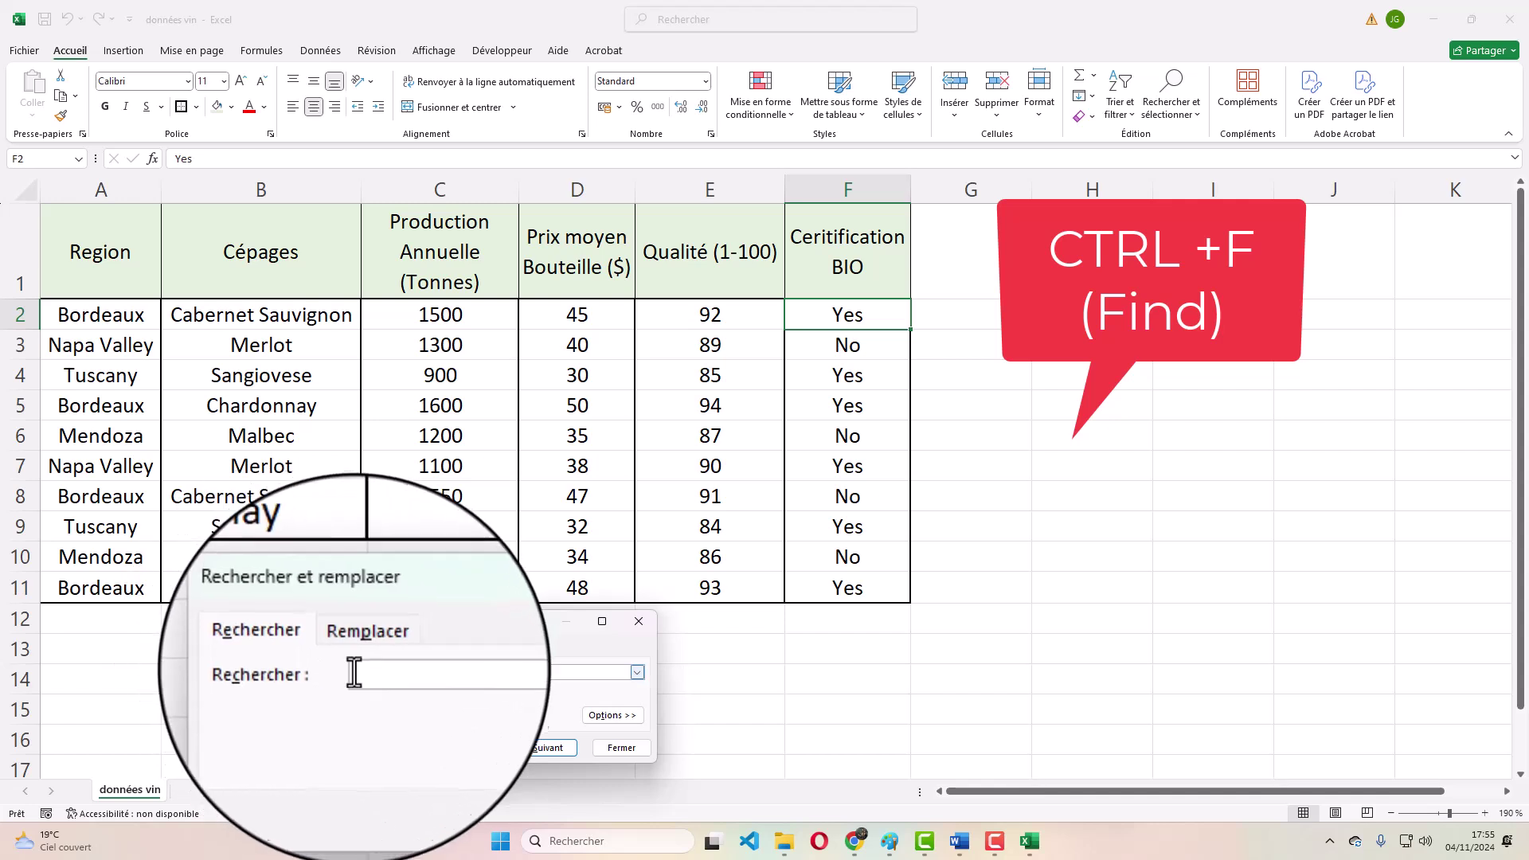
{"action": "type", "text": "Ye"}
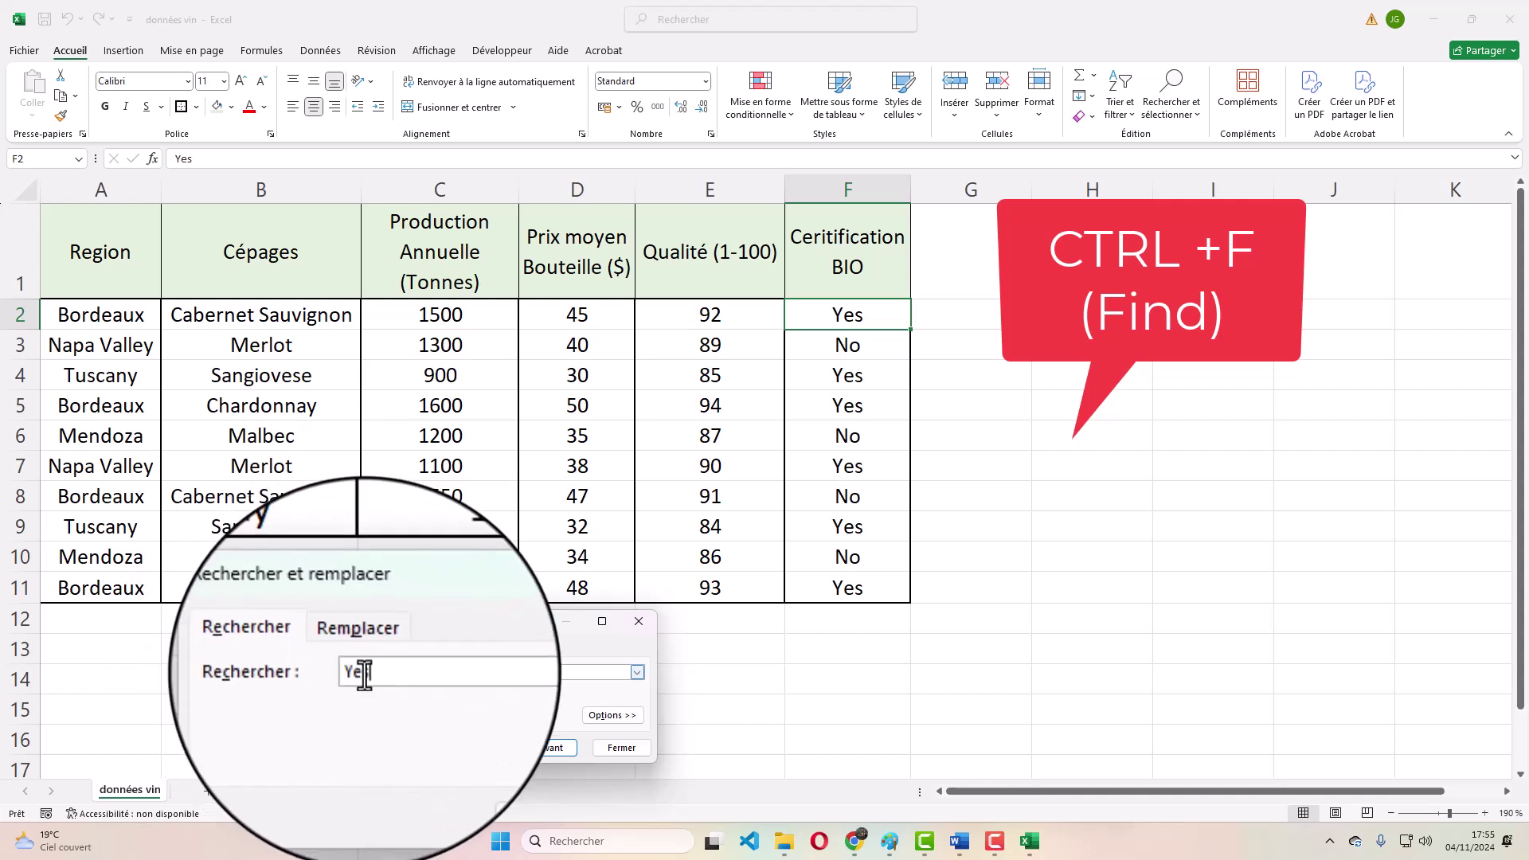
{"action": "type", "text": "s"}
{"action": "left_click", "coordinate": [360, 656]}
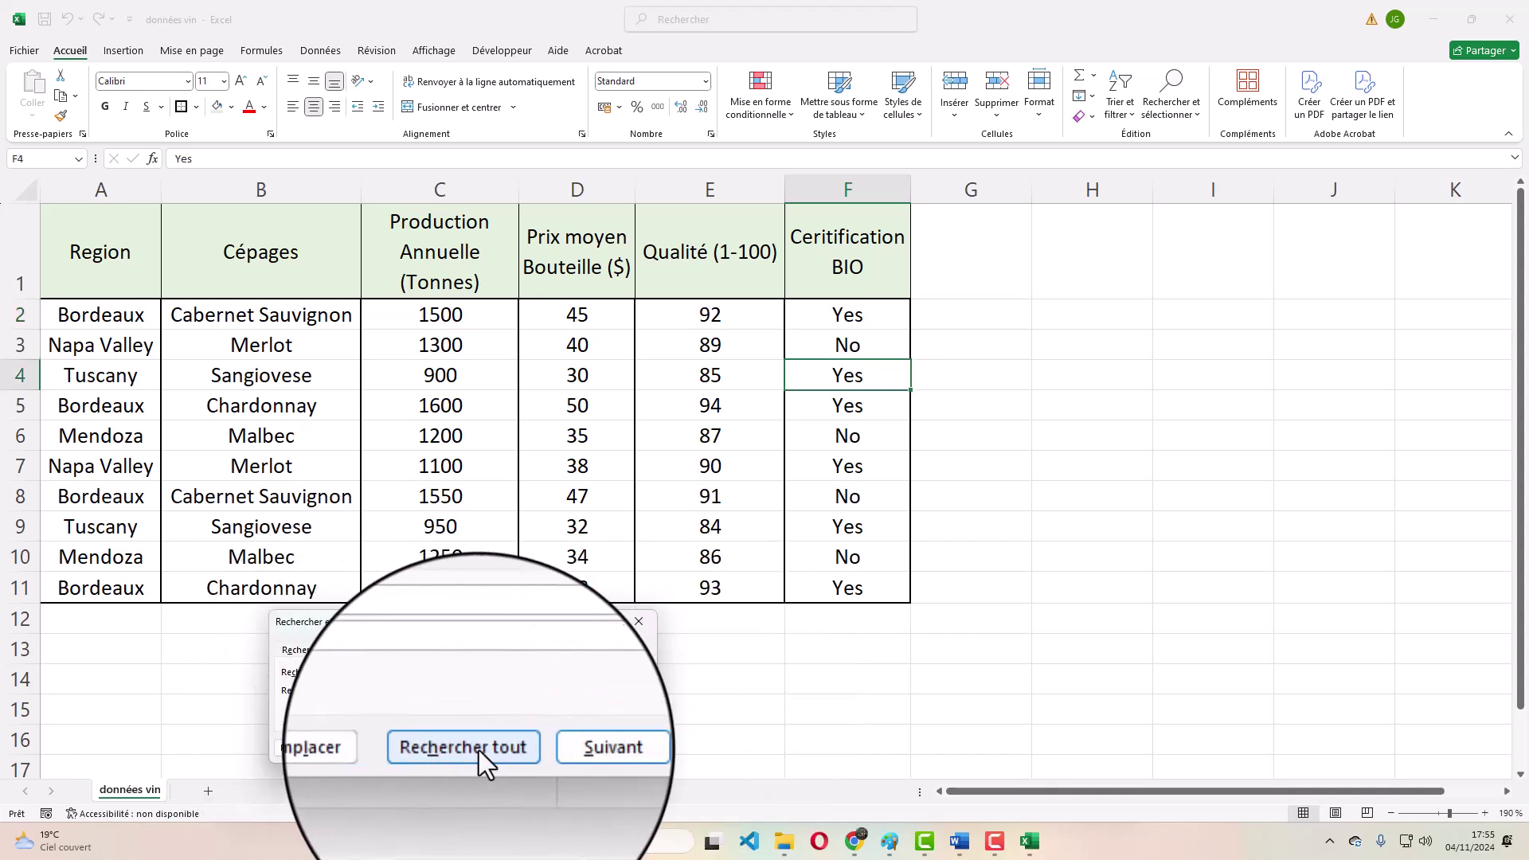
{"action": "left_click", "coordinate": [311, 747]}
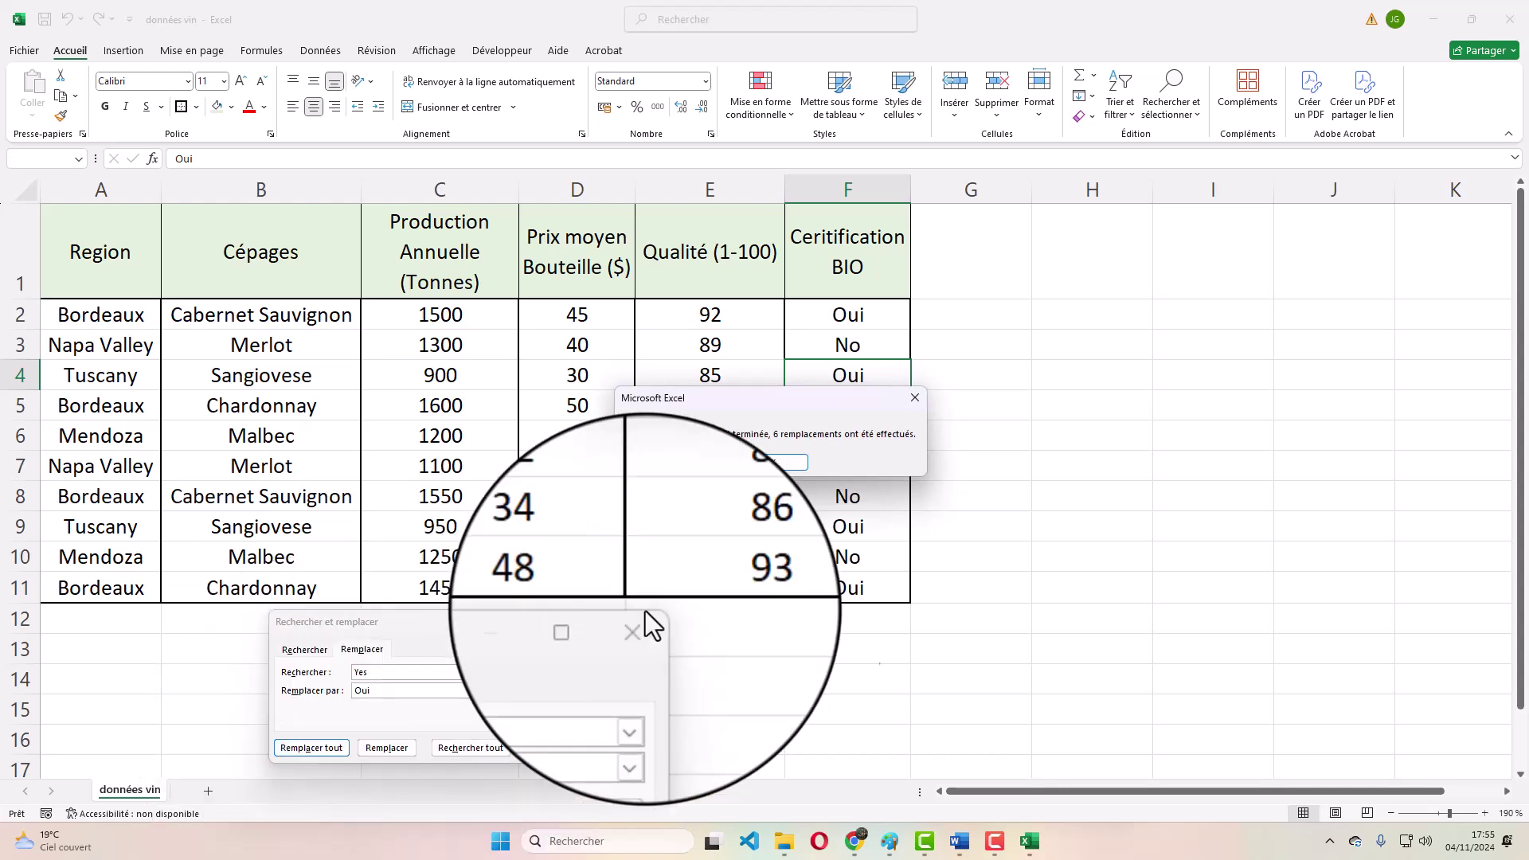
{"action": "left_click", "coordinate": [788, 462]}
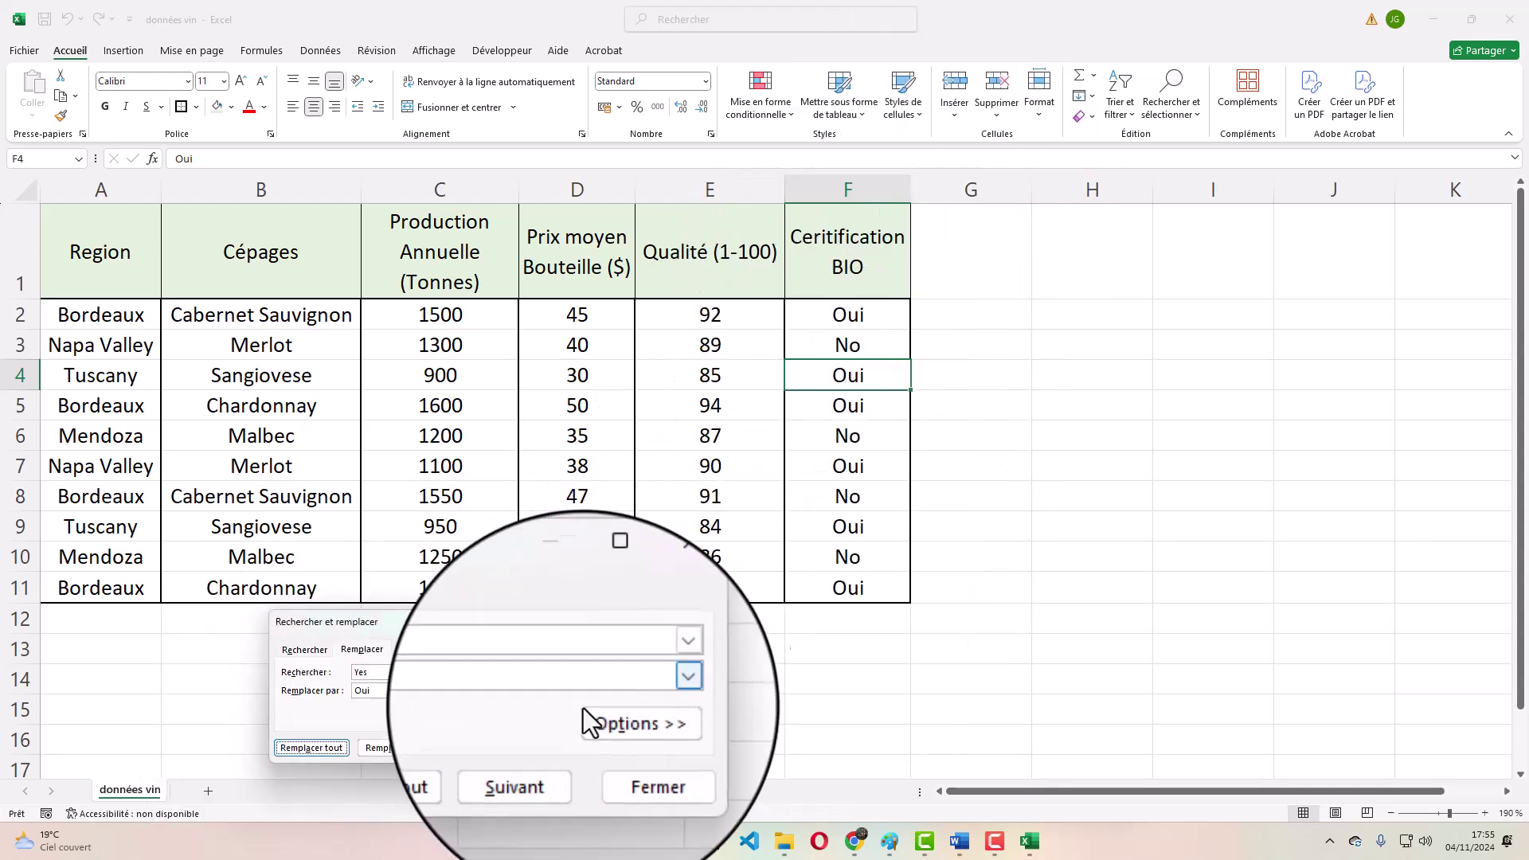
- Replace every "No" in the sheet with "Non"
{"action": "left_click_drag", "start_coordinate": [375, 674], "coordinate": [322, 675]}
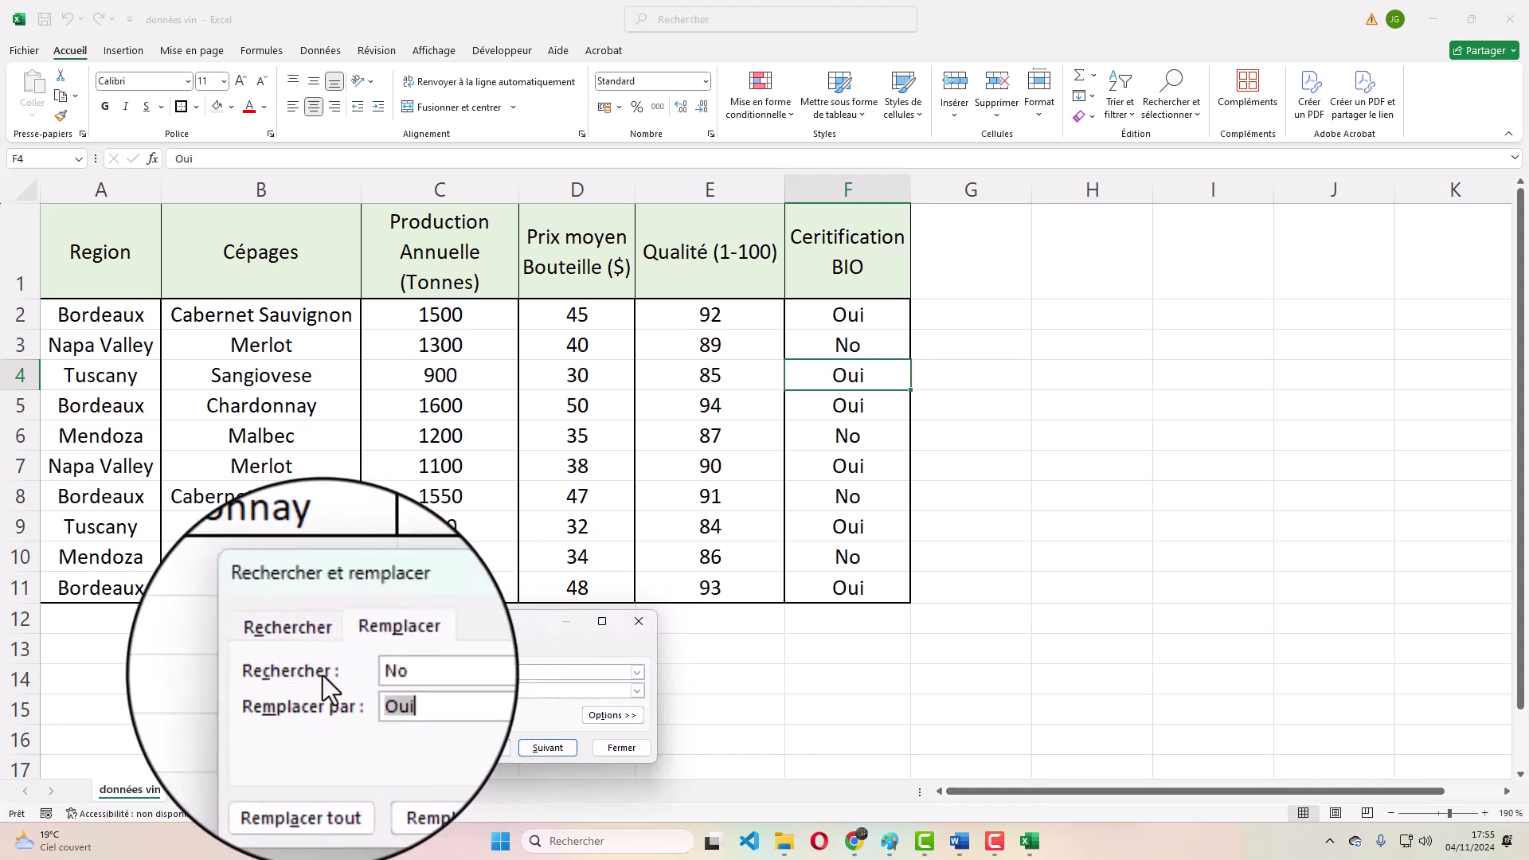
{"action": "left_click", "coordinate": [313, 747]}
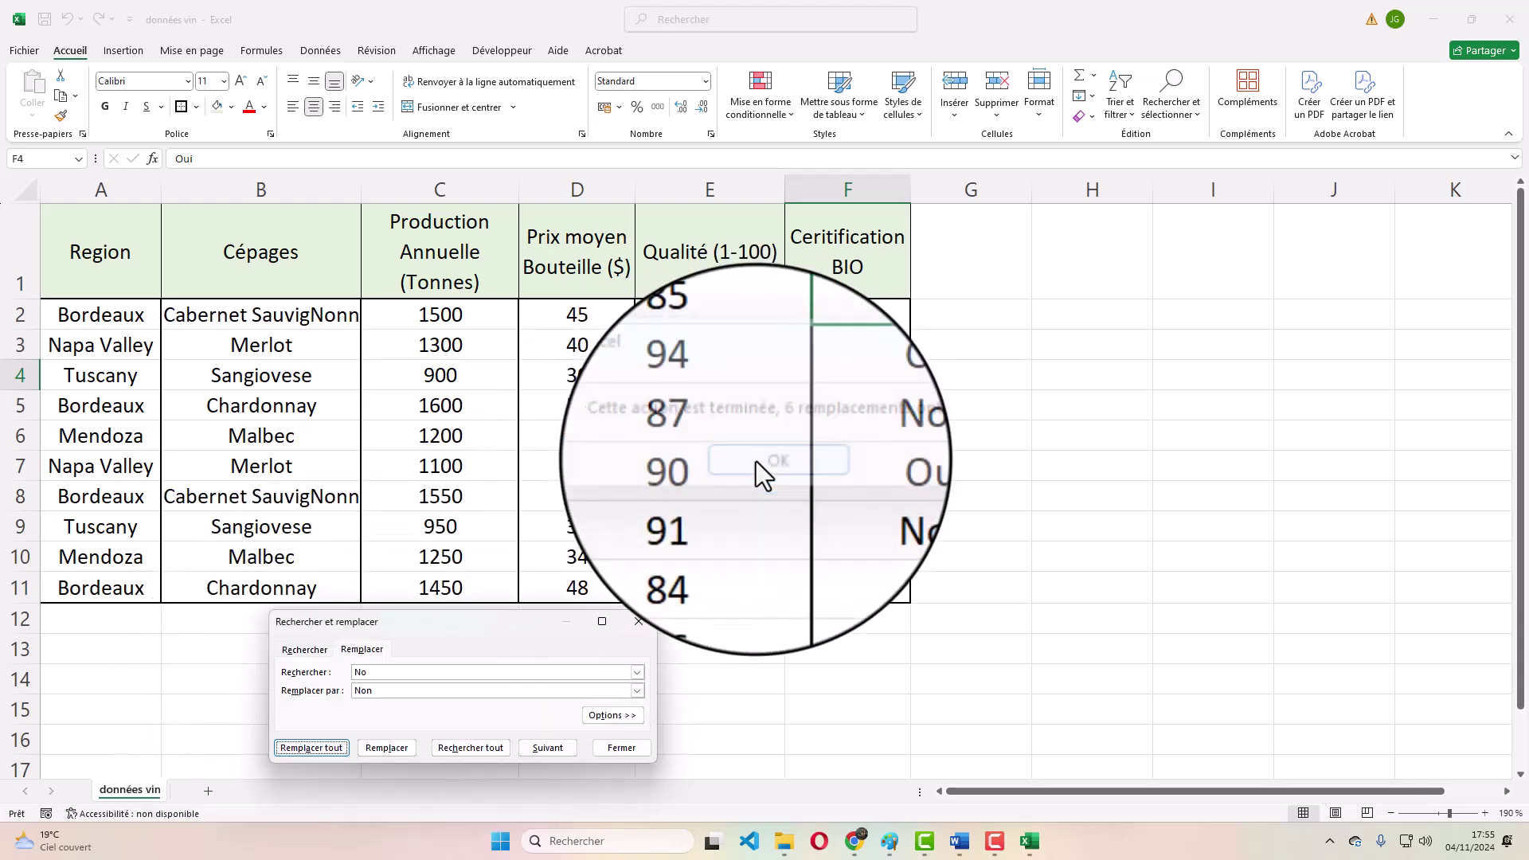
{"action": "left_click", "coordinate": [758, 460]}
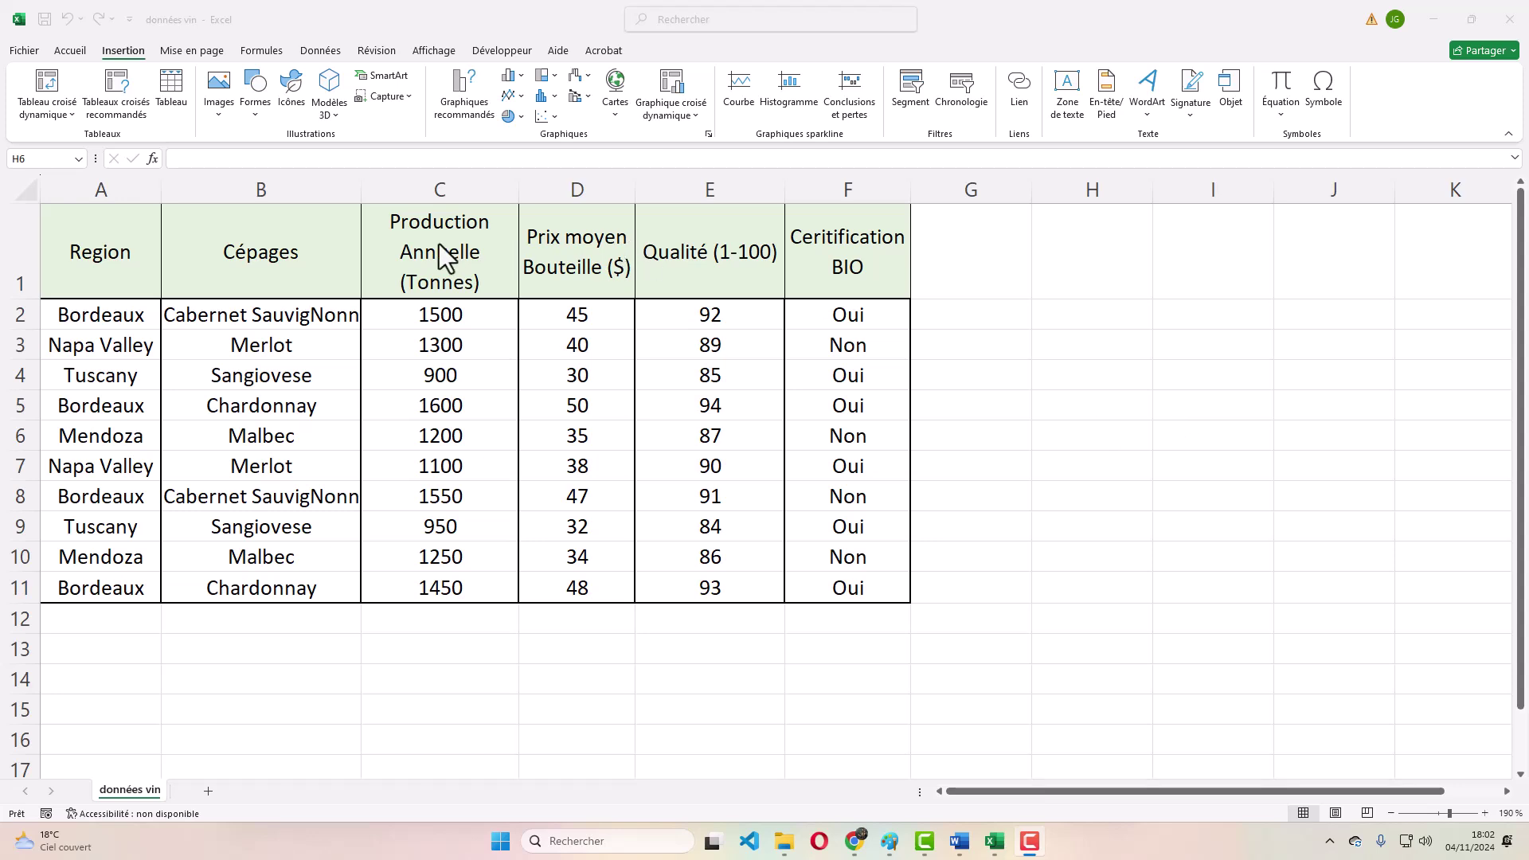
- Insert a 3D pie chart from the Region and Production Annuelle (Tonnes) columns, A1:A11 and C1:C11
{"action": "left_click_drag", "start_coordinate": [107, 264], "coordinate": [112, 564]}
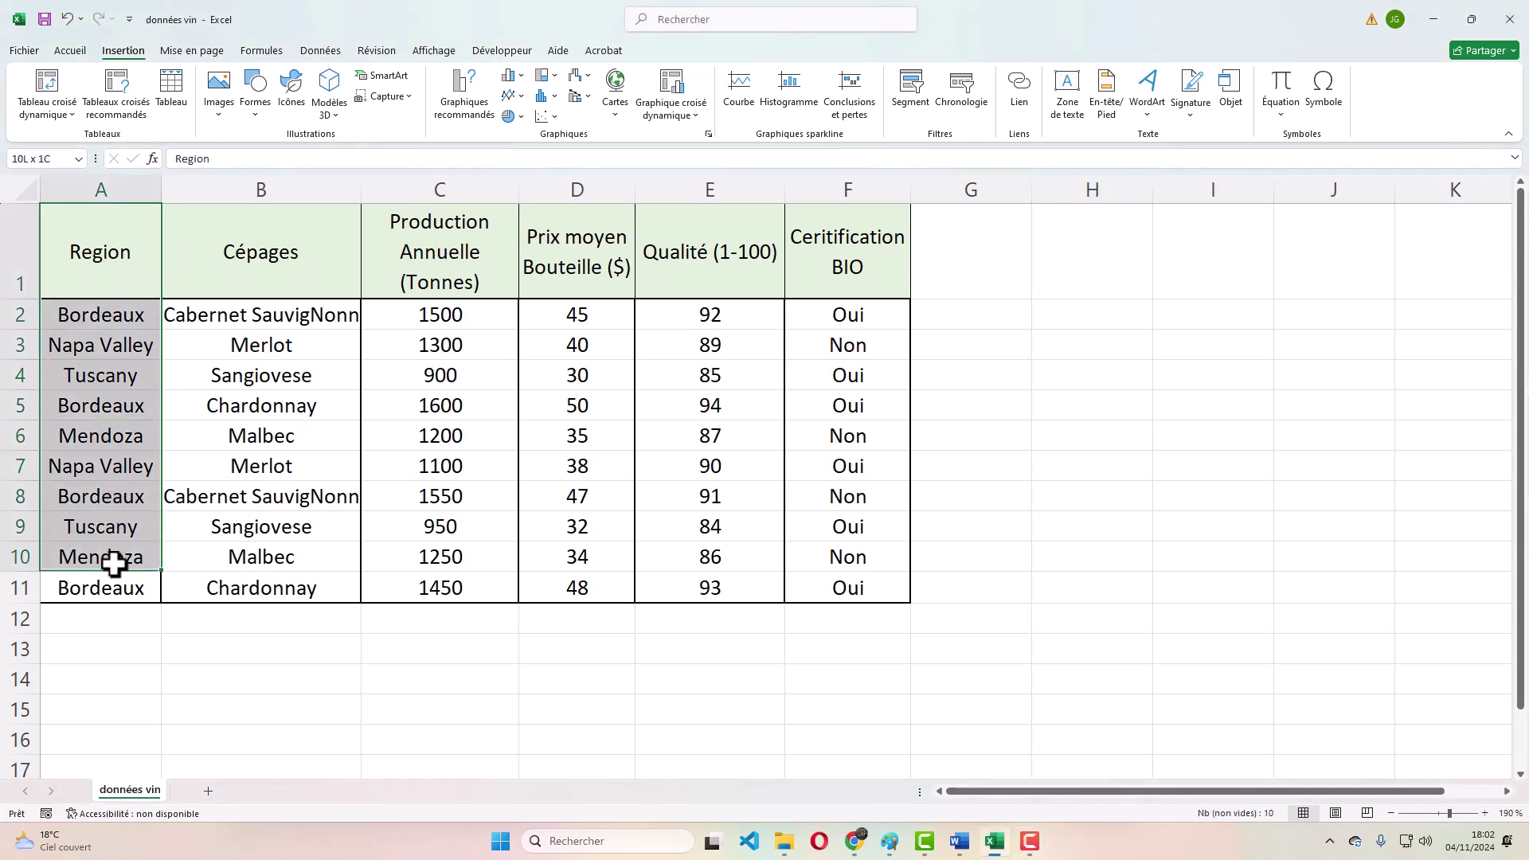
{"action": "left_click_drag", "start_coordinate": [440, 269], "coordinate": [458, 563]}
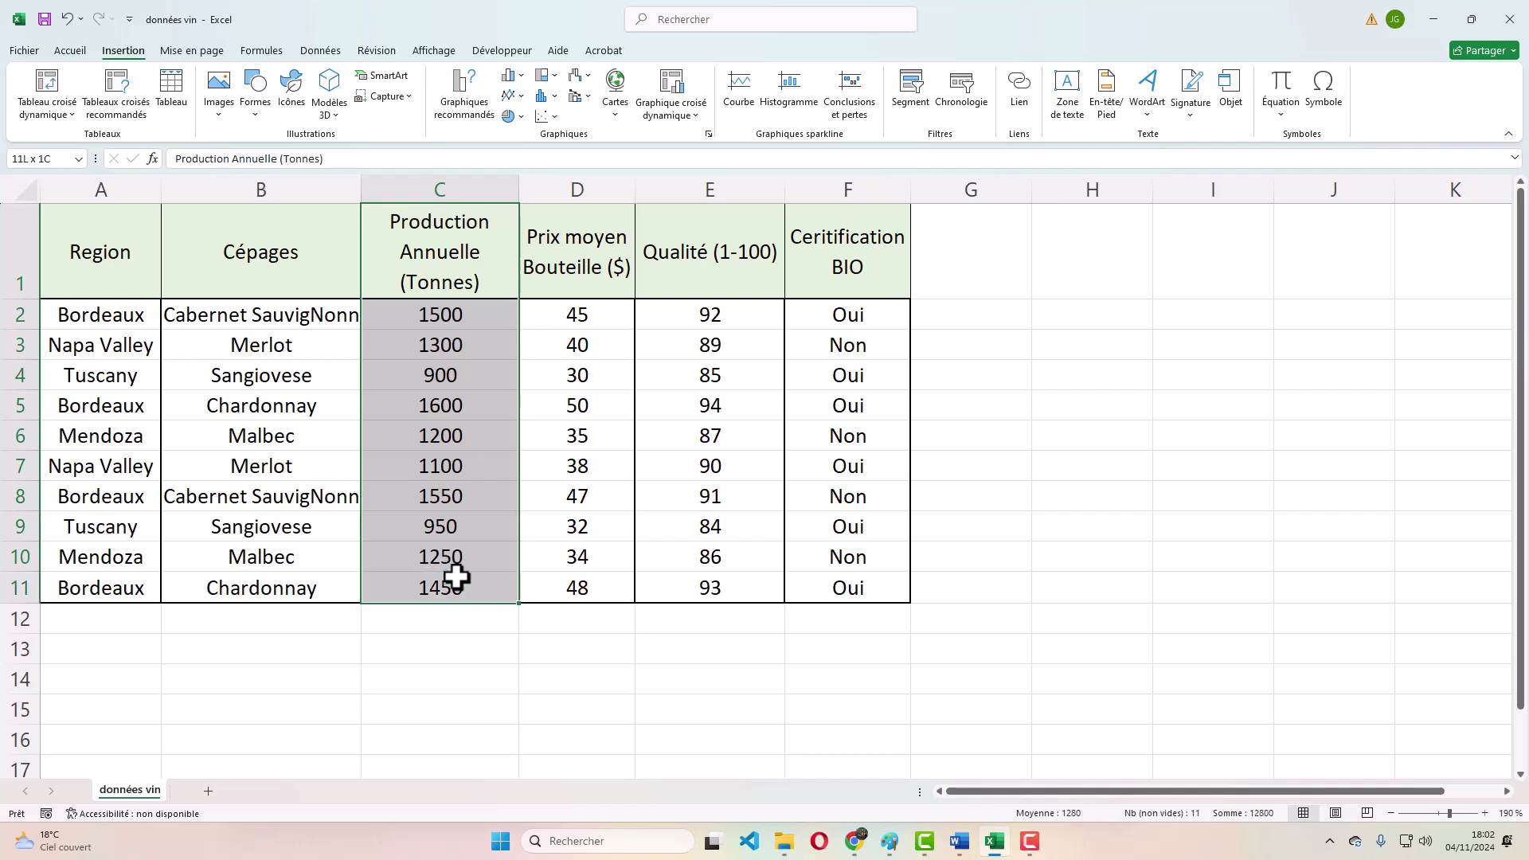
{"action": "left_click", "coordinate": [100, 244]}
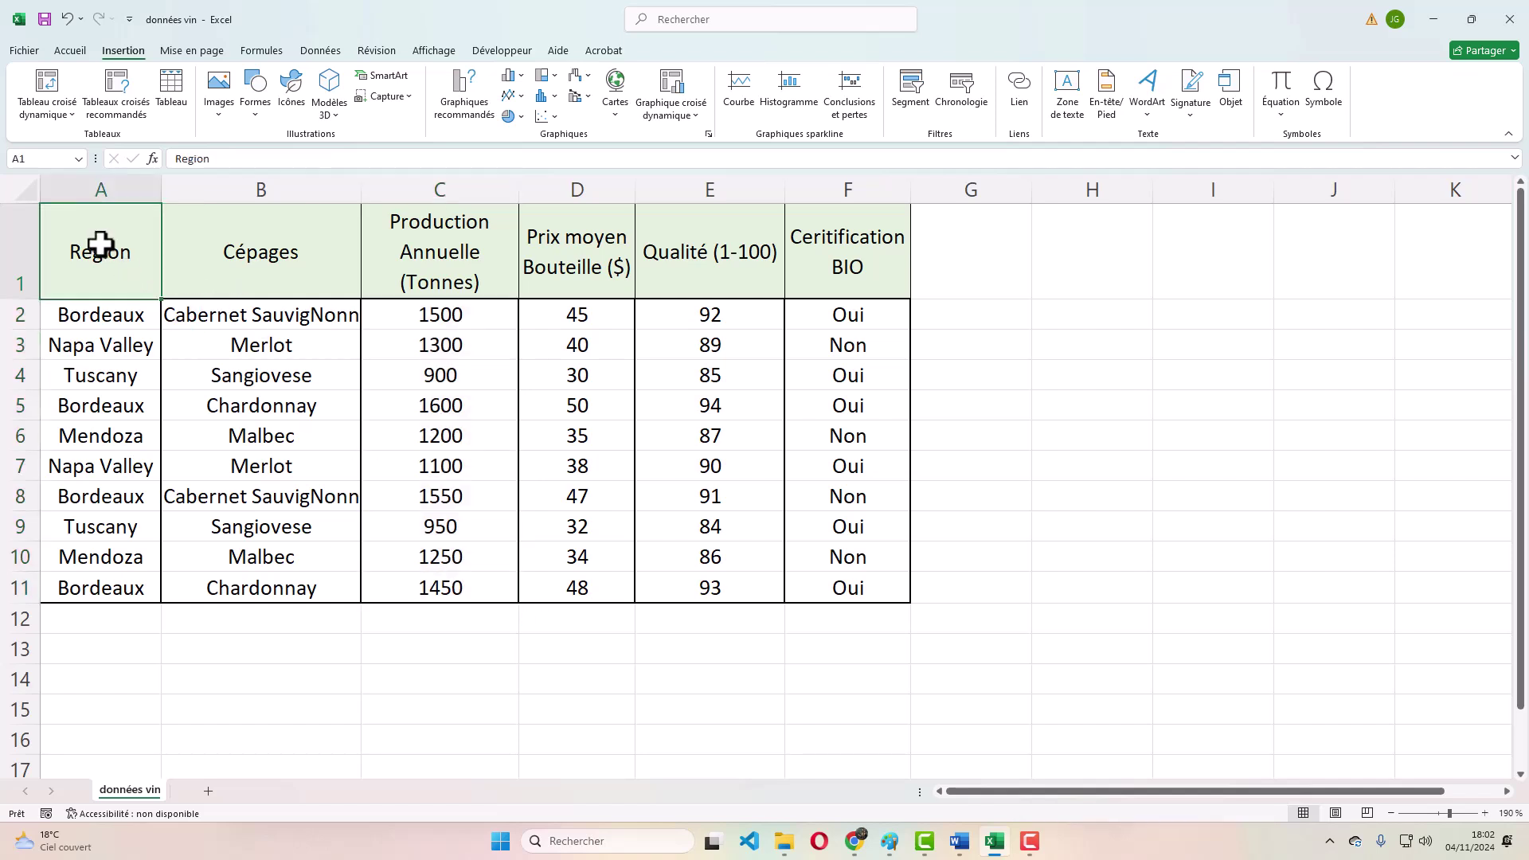
{"action": "left_click_drag", "start_coordinate": [96, 321], "coordinate": [97, 567]}
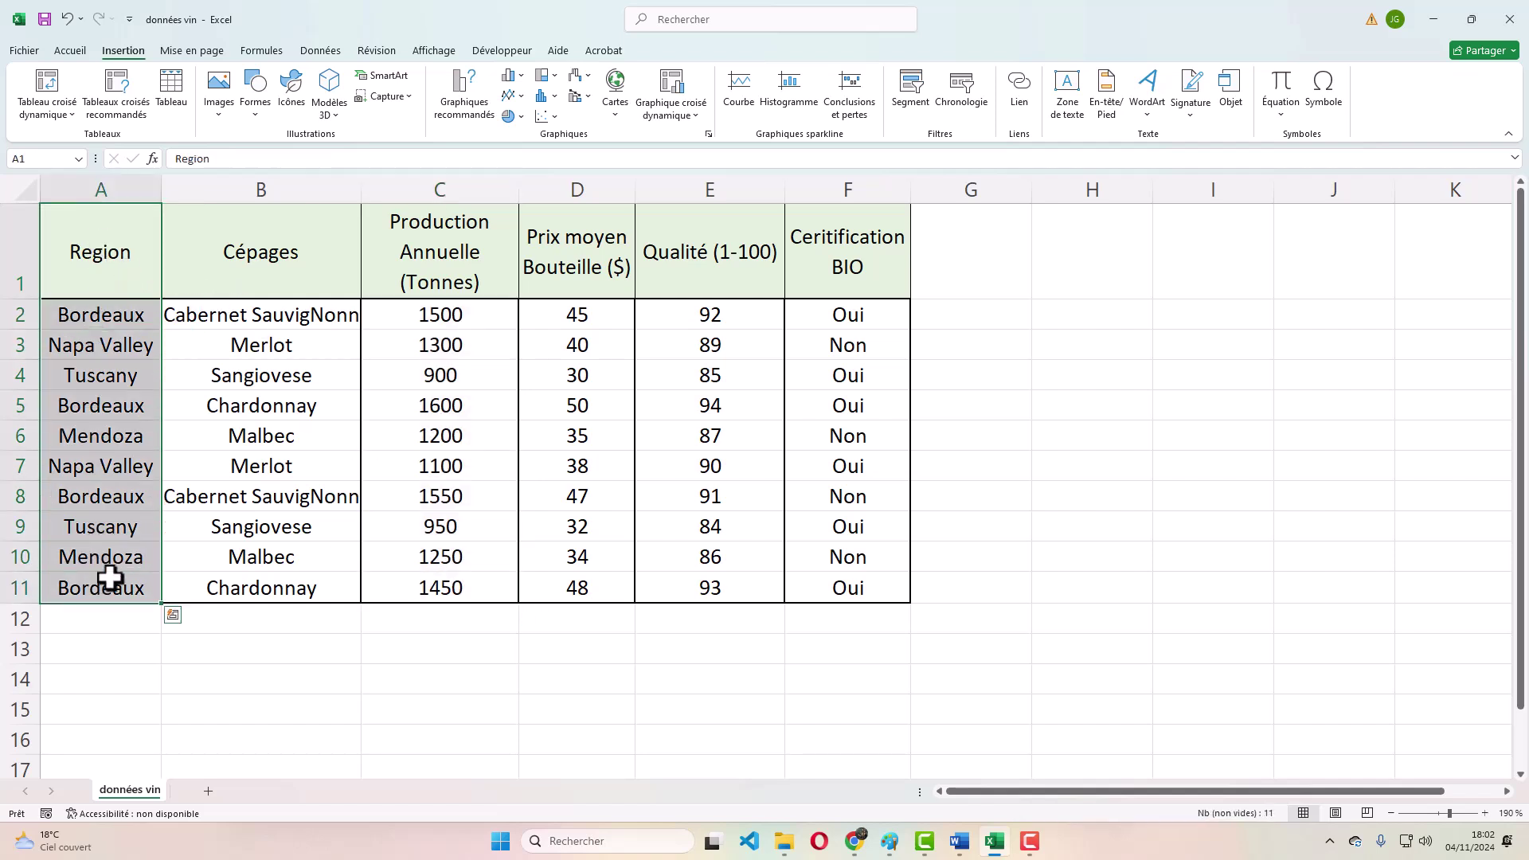
{"action": "left_click_drag", "start_coordinate": [437, 239], "coordinate": [456, 589]}
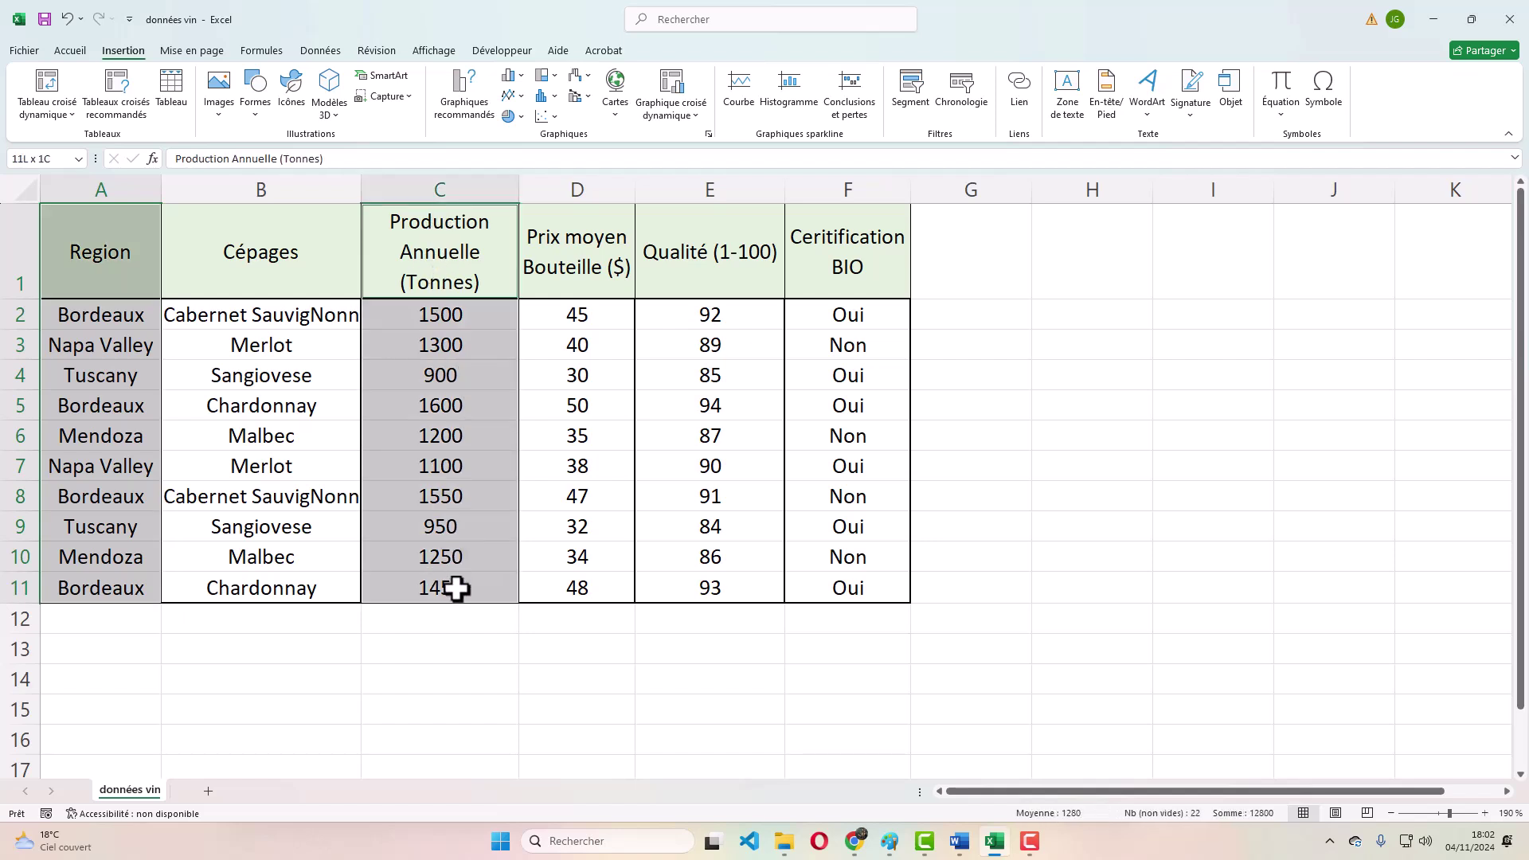
{"action": "left_click", "coordinate": [512, 115]}
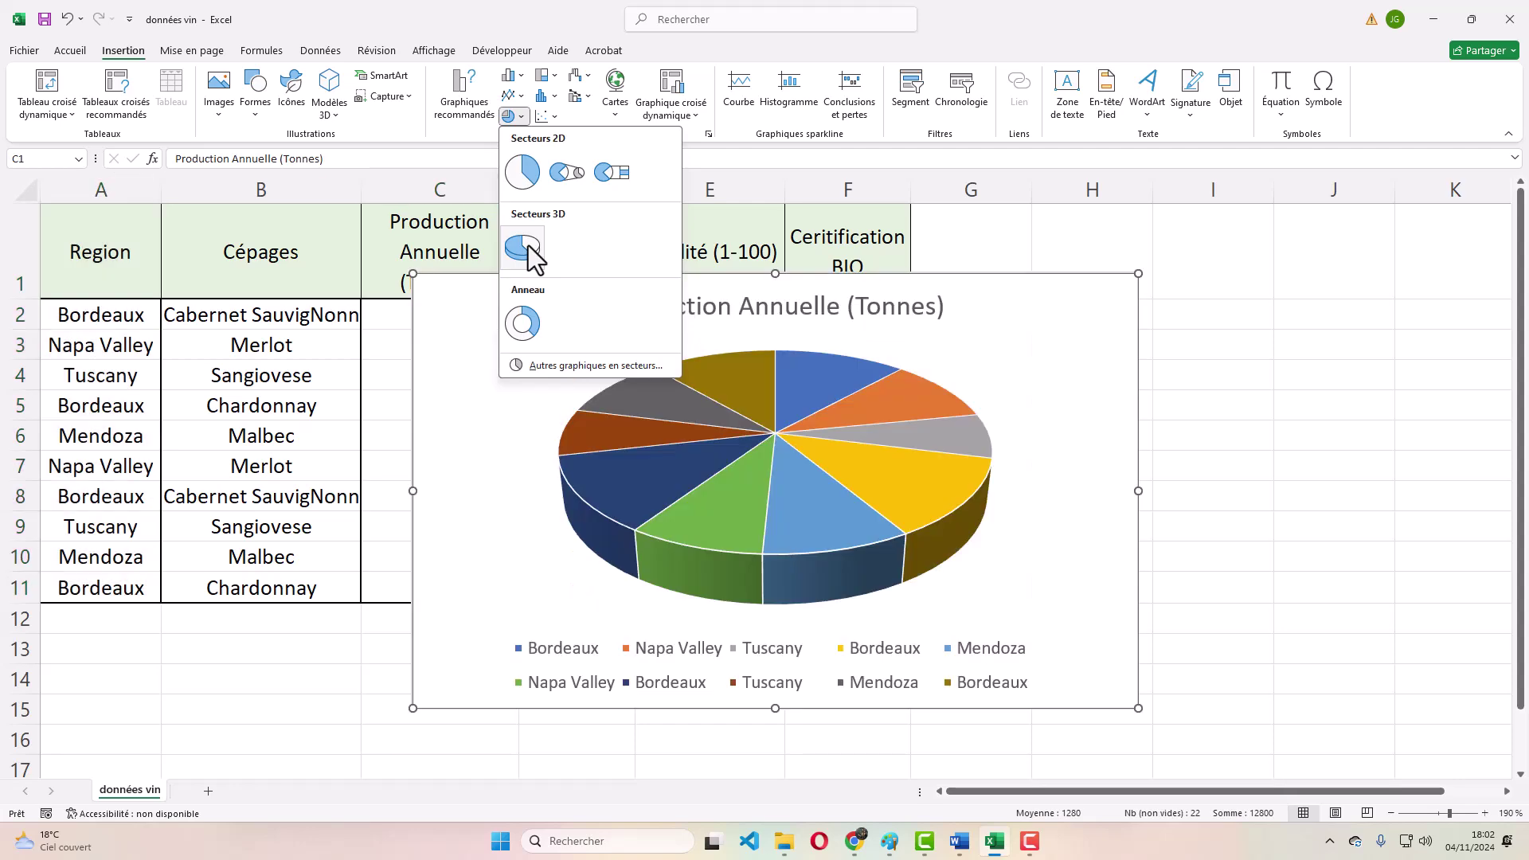
{"action": "left_click", "coordinate": [526, 247]}
- Place the pie chart's legend at Droite and move the chart so that it no longer covers column C
{"action": "left_click", "coordinate": [620, 646]}
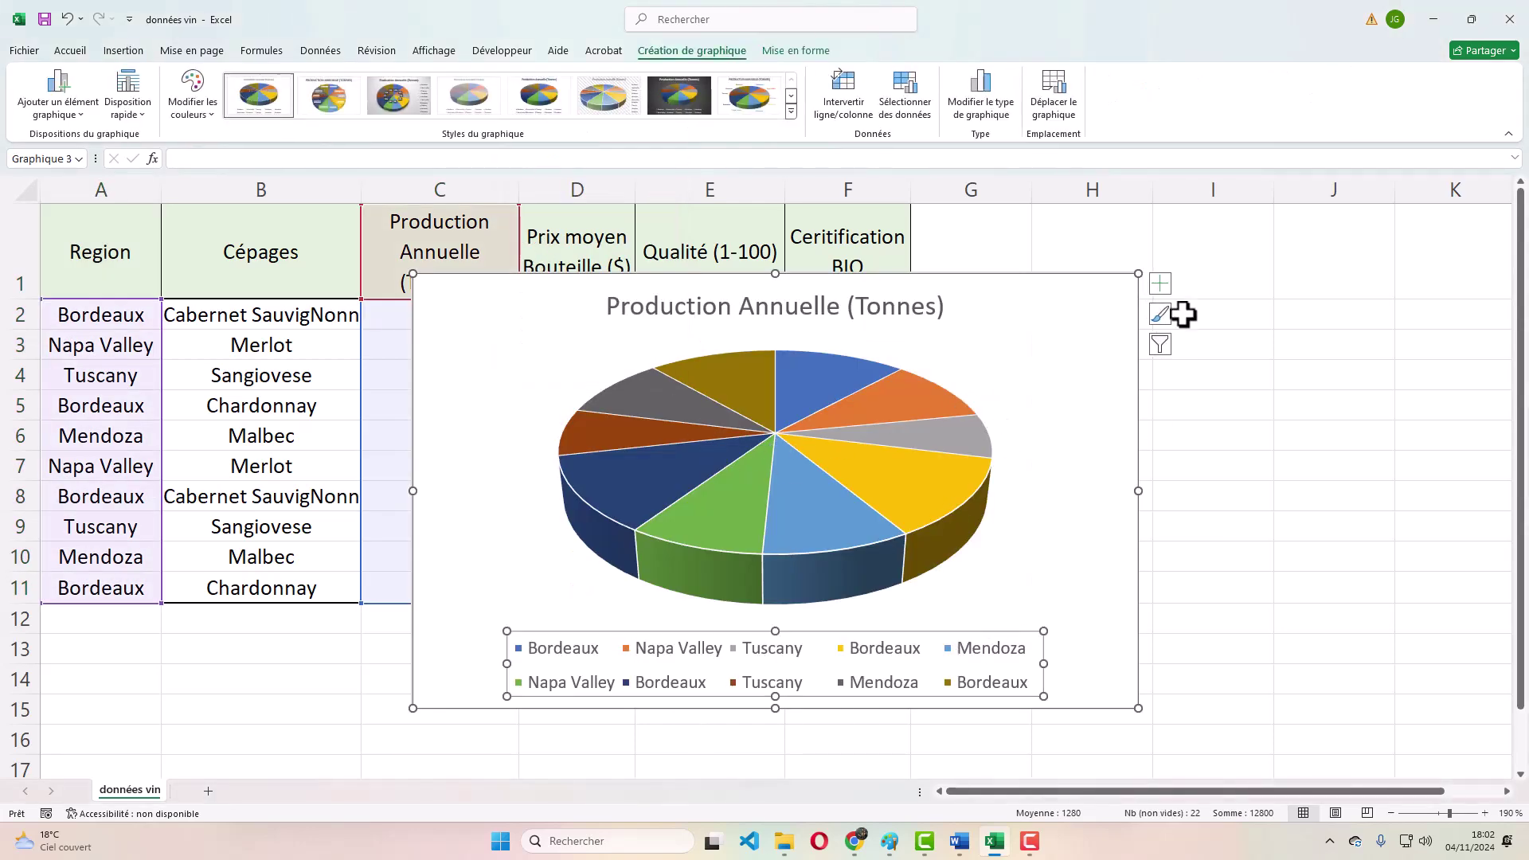
{"action": "left_click", "coordinate": [1163, 293]}
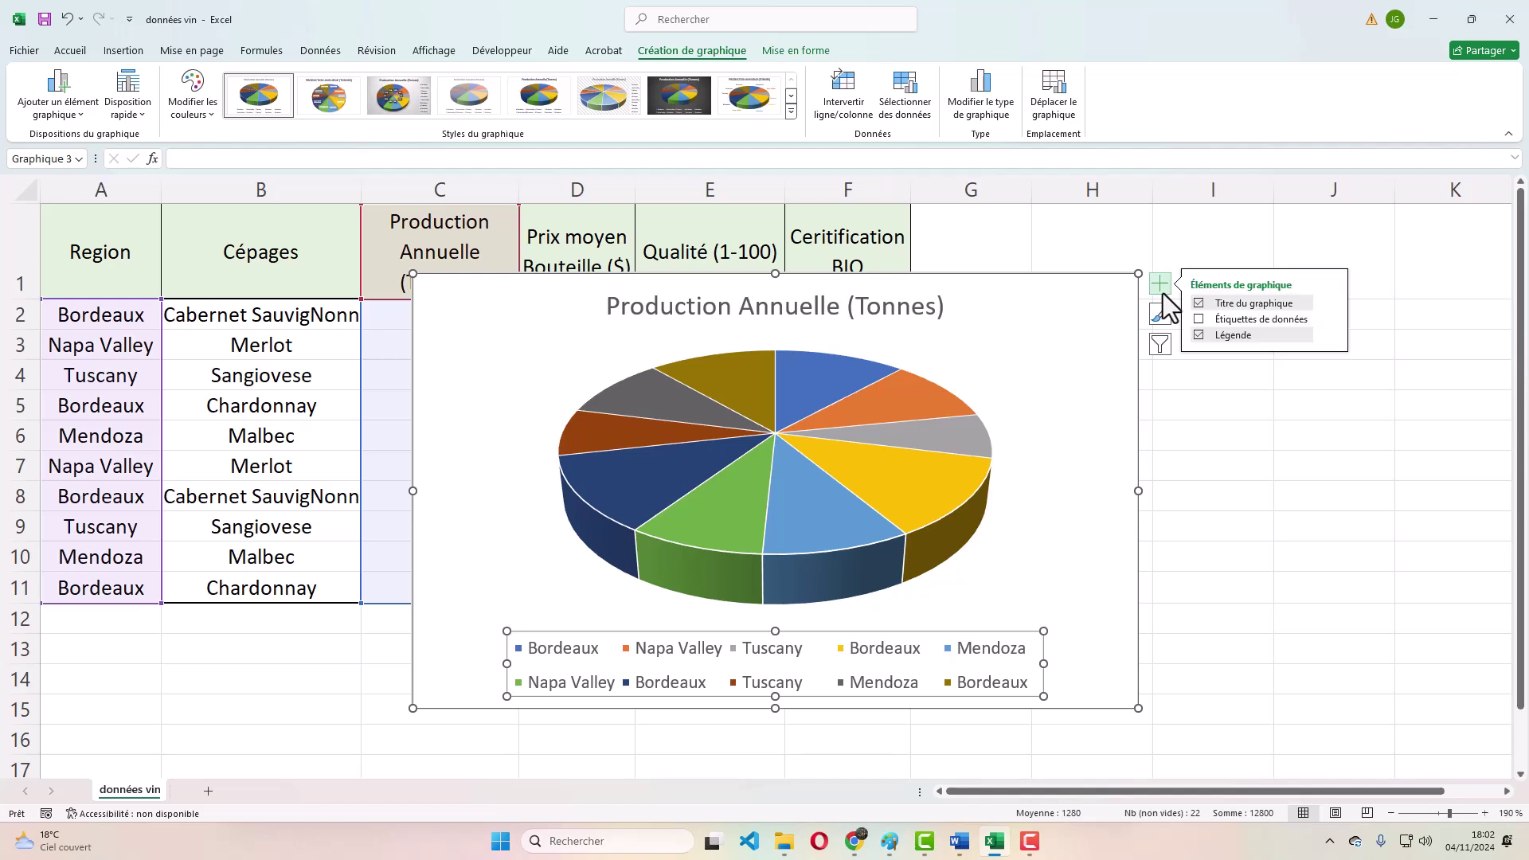
{"action": "left_click", "coordinate": [1329, 336]}
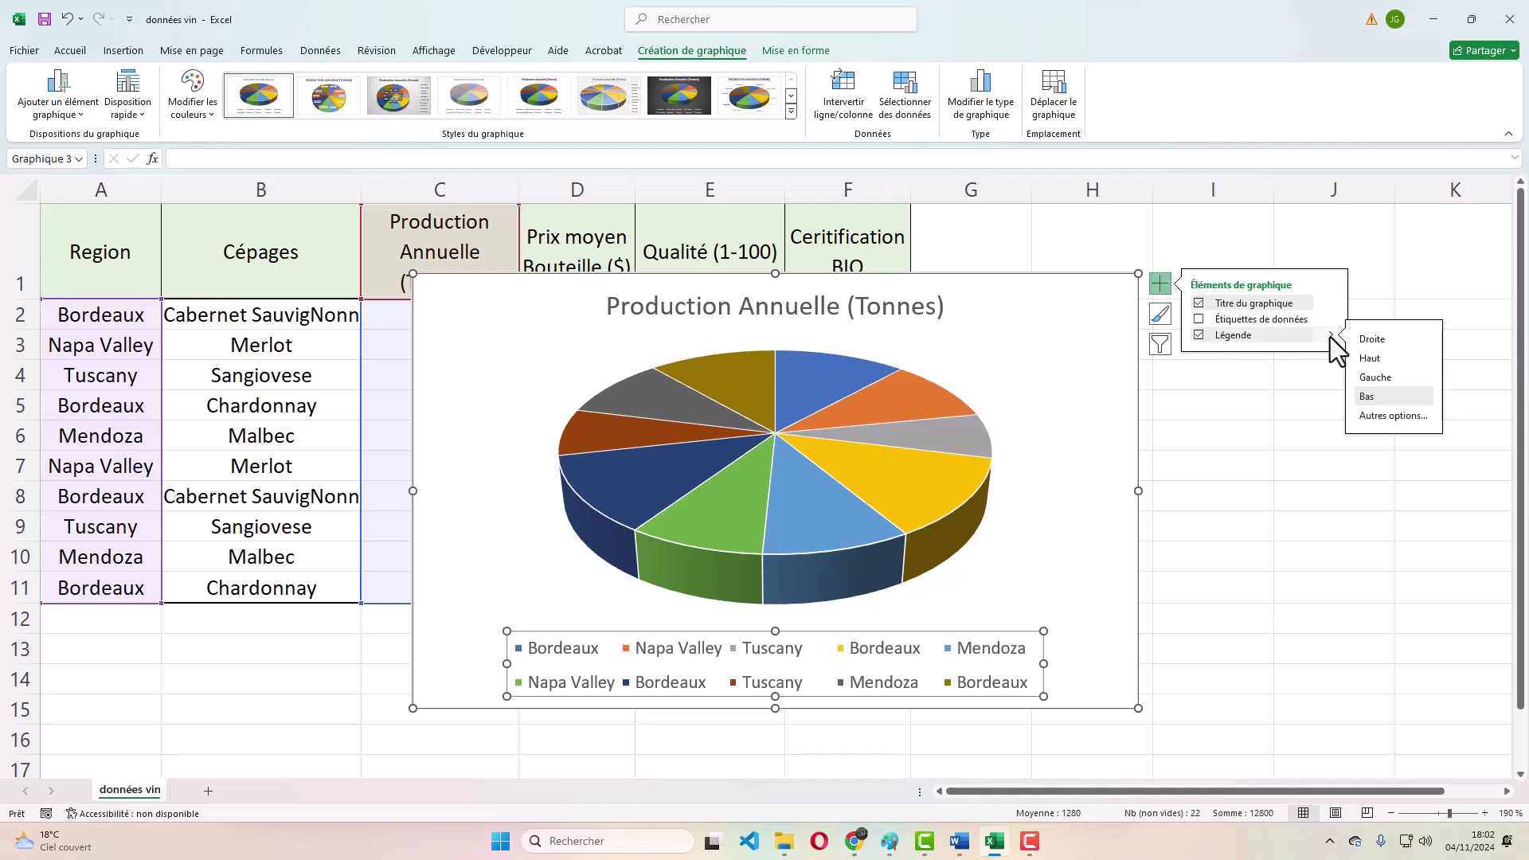
{"action": "left_click", "coordinate": [1376, 339]}
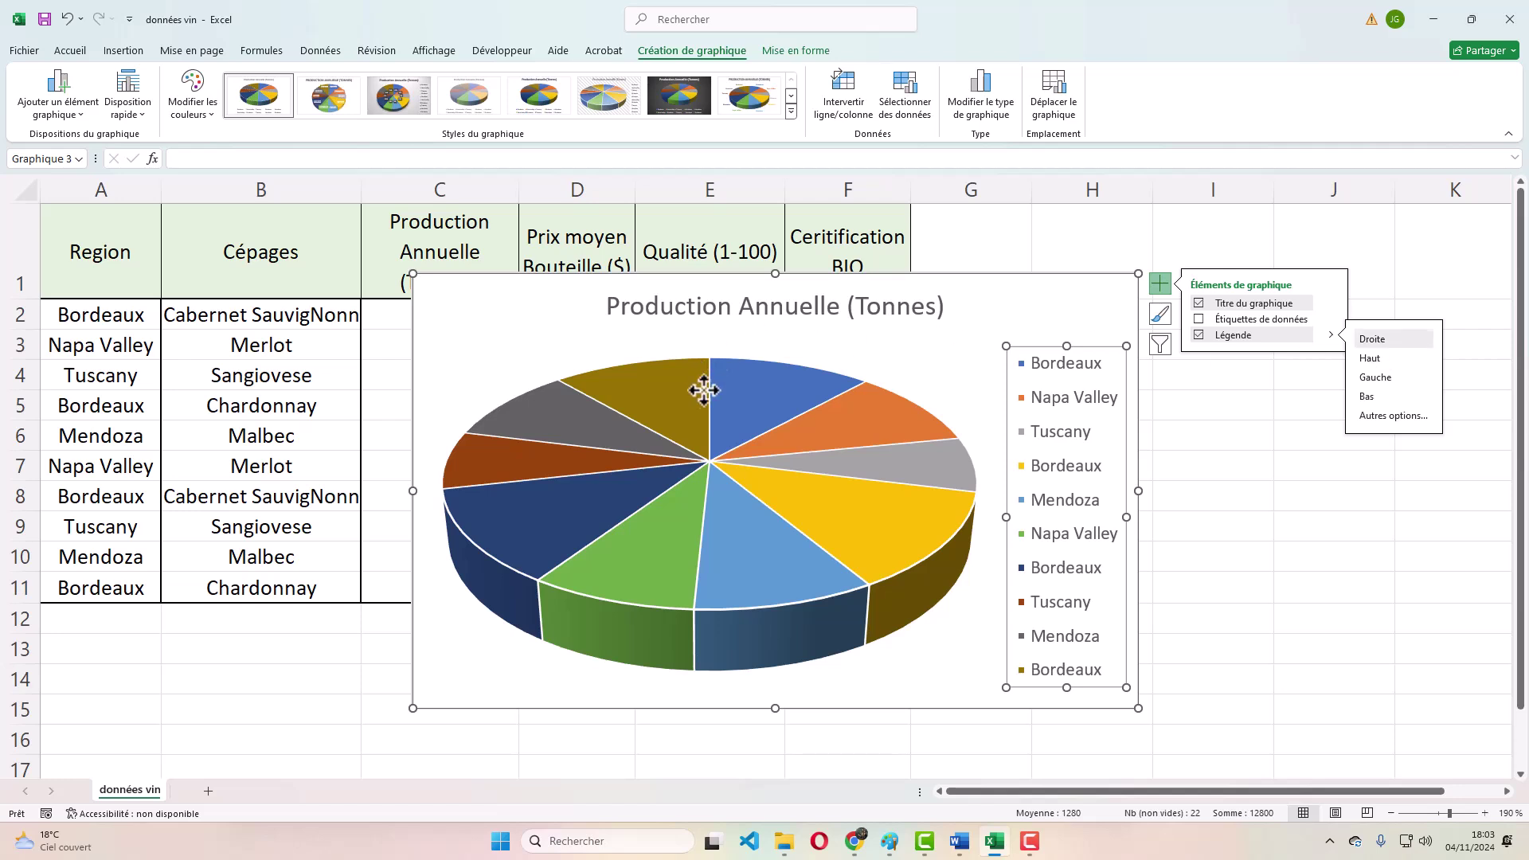
{"action": "left_click", "coordinate": [757, 402]}
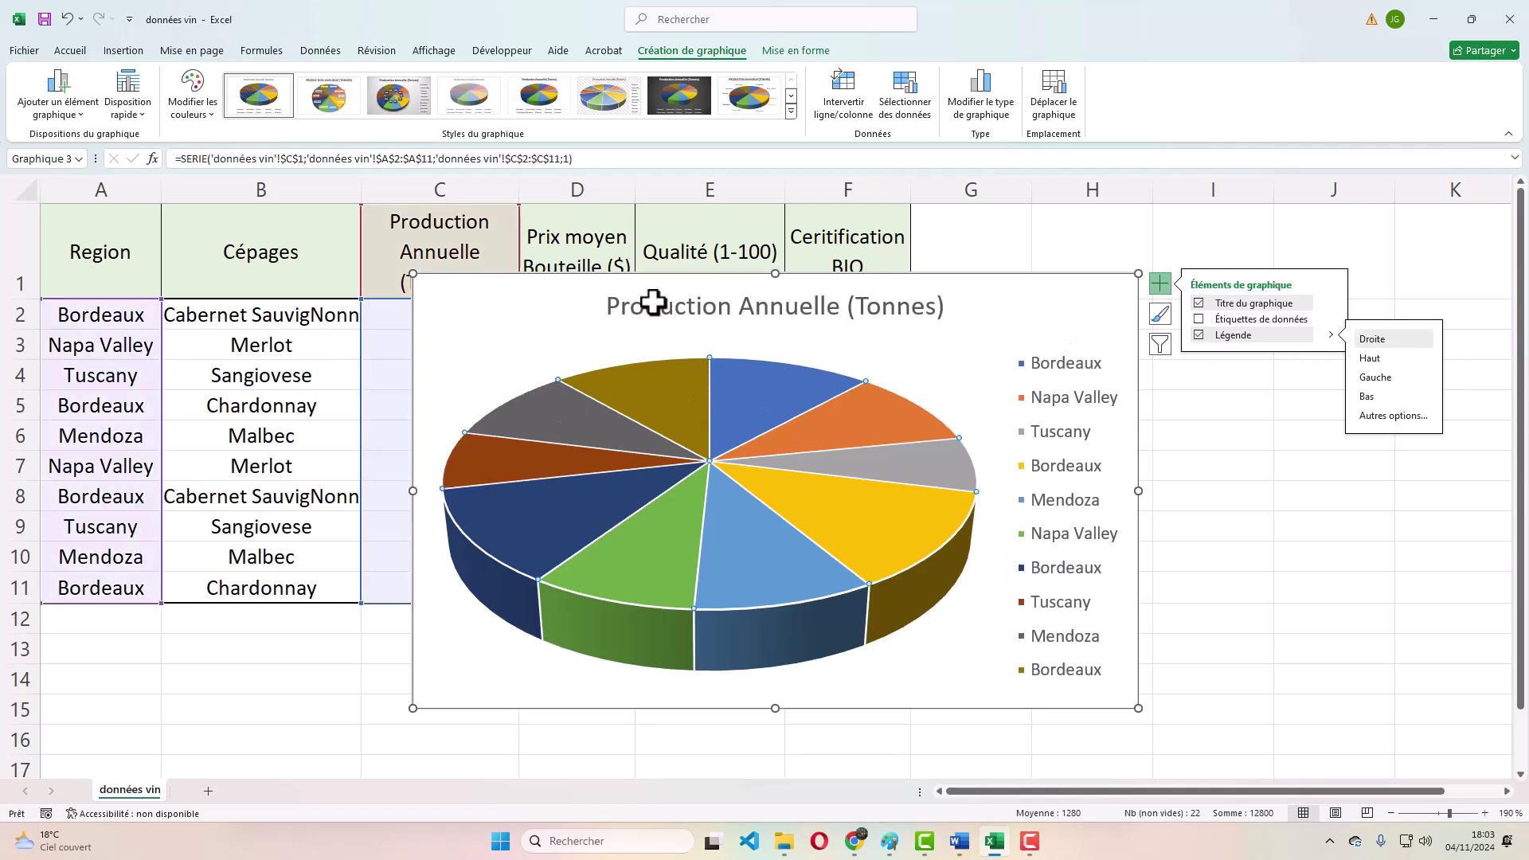
{"action": "left_click_drag", "start_coordinate": [551, 292], "coordinate": [650, 293]}
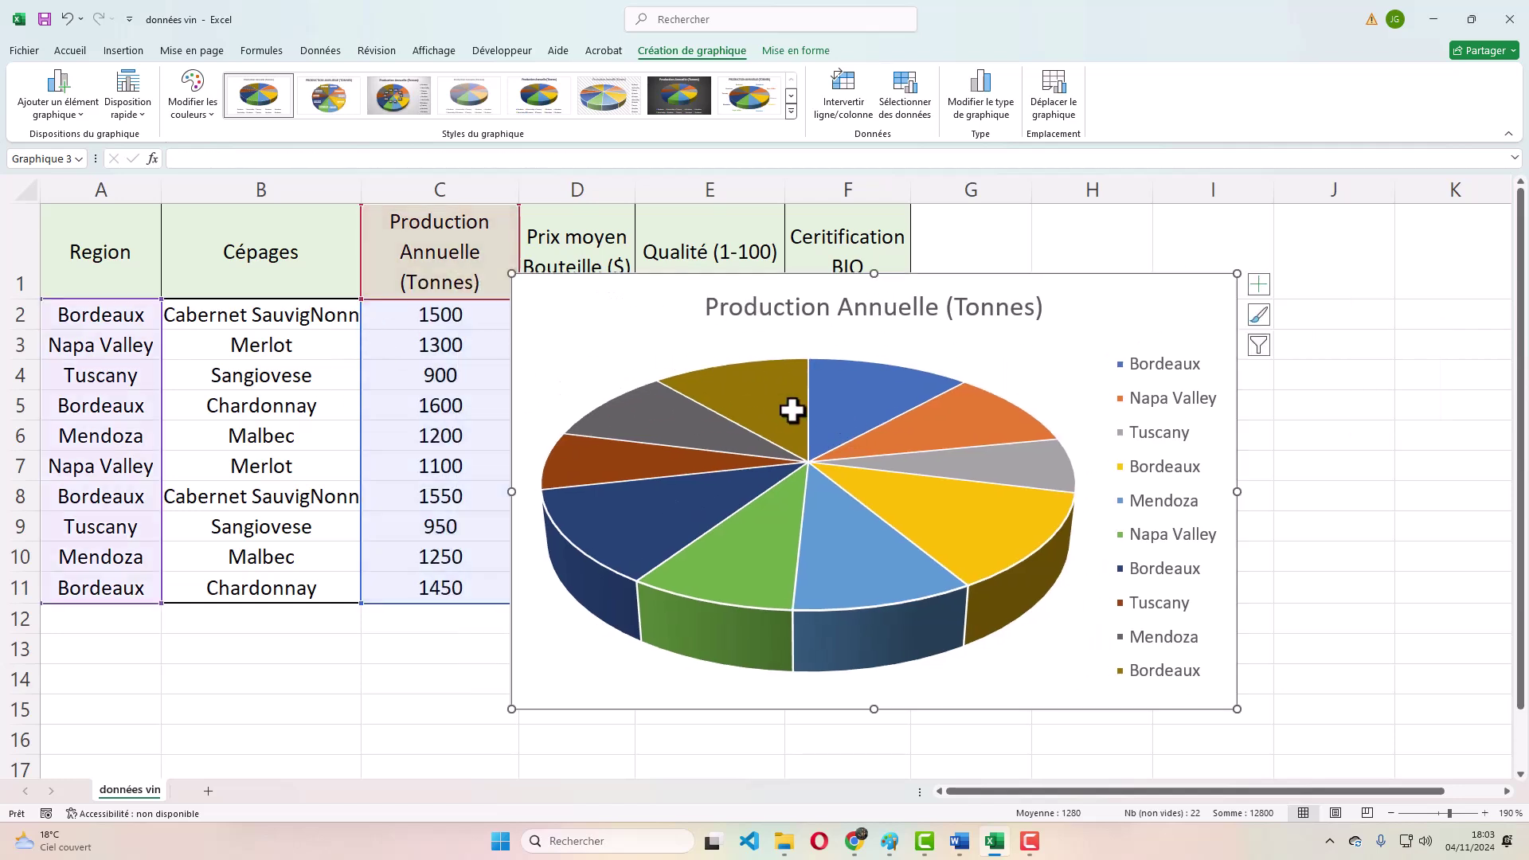
- Add data labels to the pie slices and format them in bold white text
{"action": "right_click", "coordinate": [788, 409]}
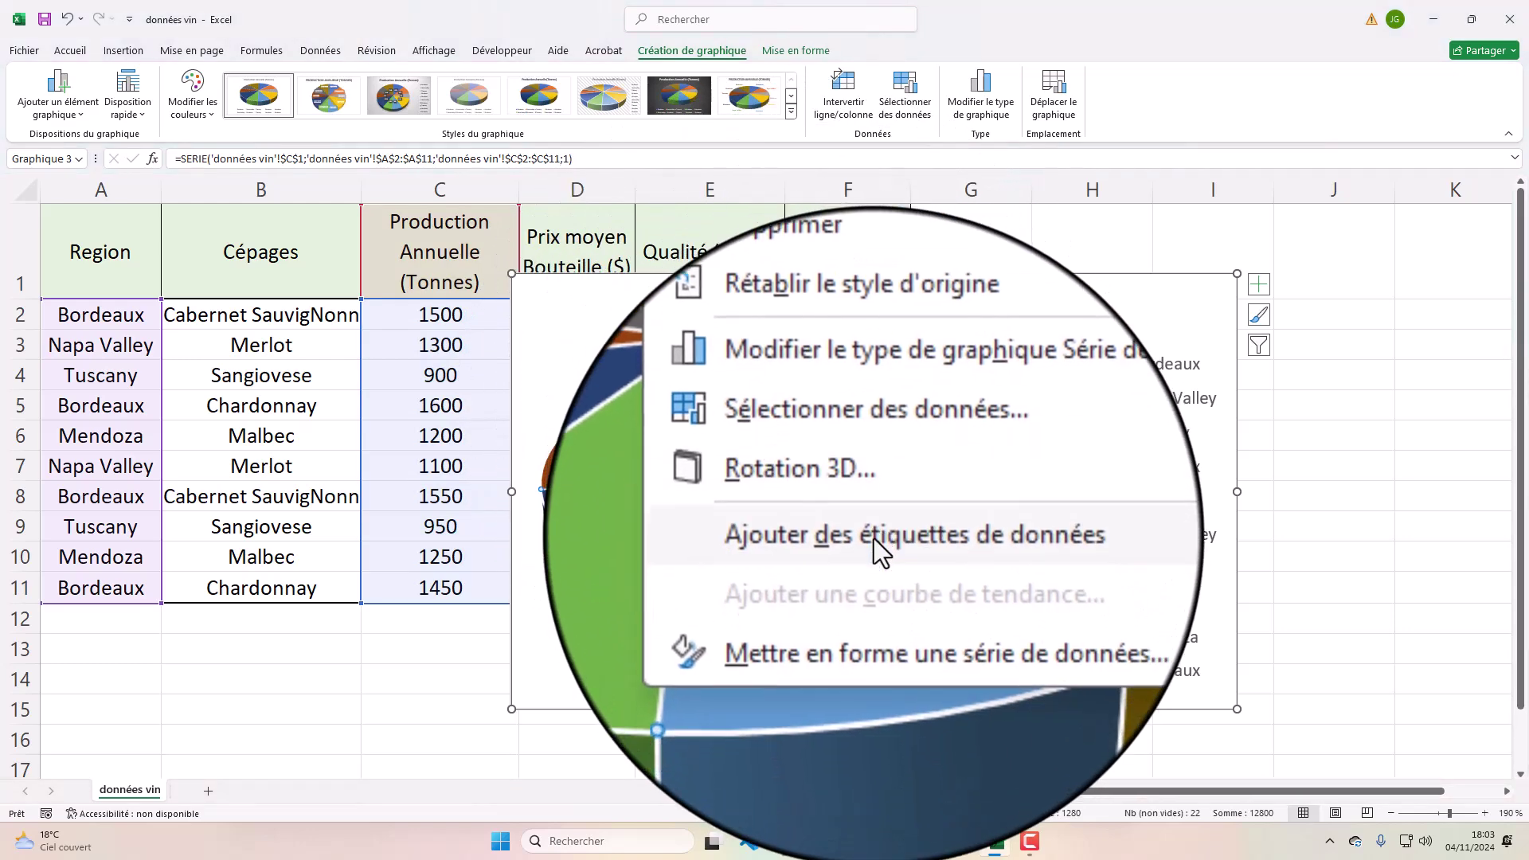
{"action": "left_click", "coordinate": [873, 538]}
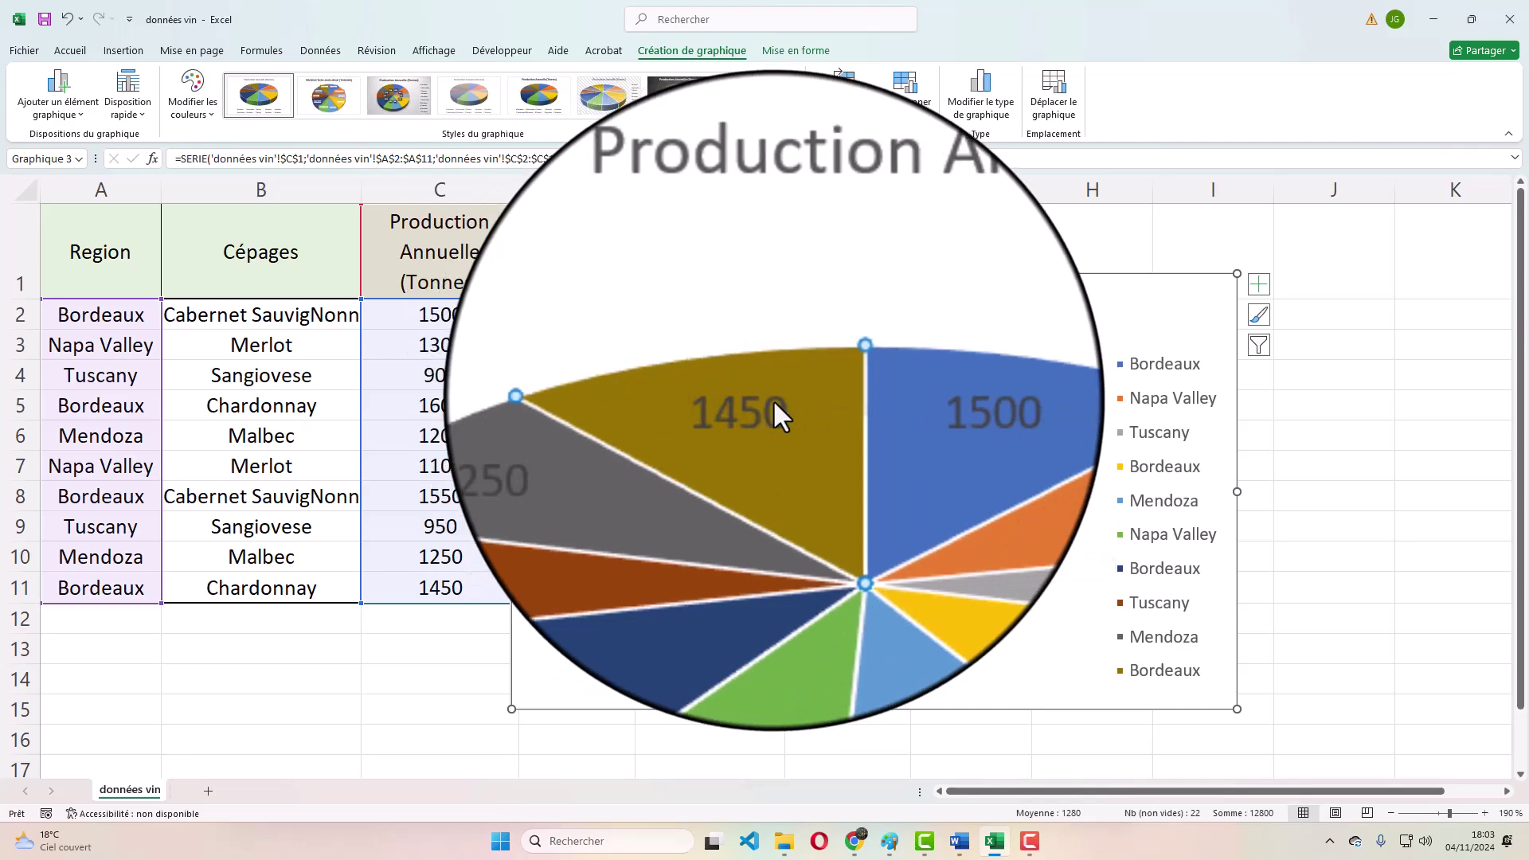
{"action": "left_click", "coordinate": [774, 401]}
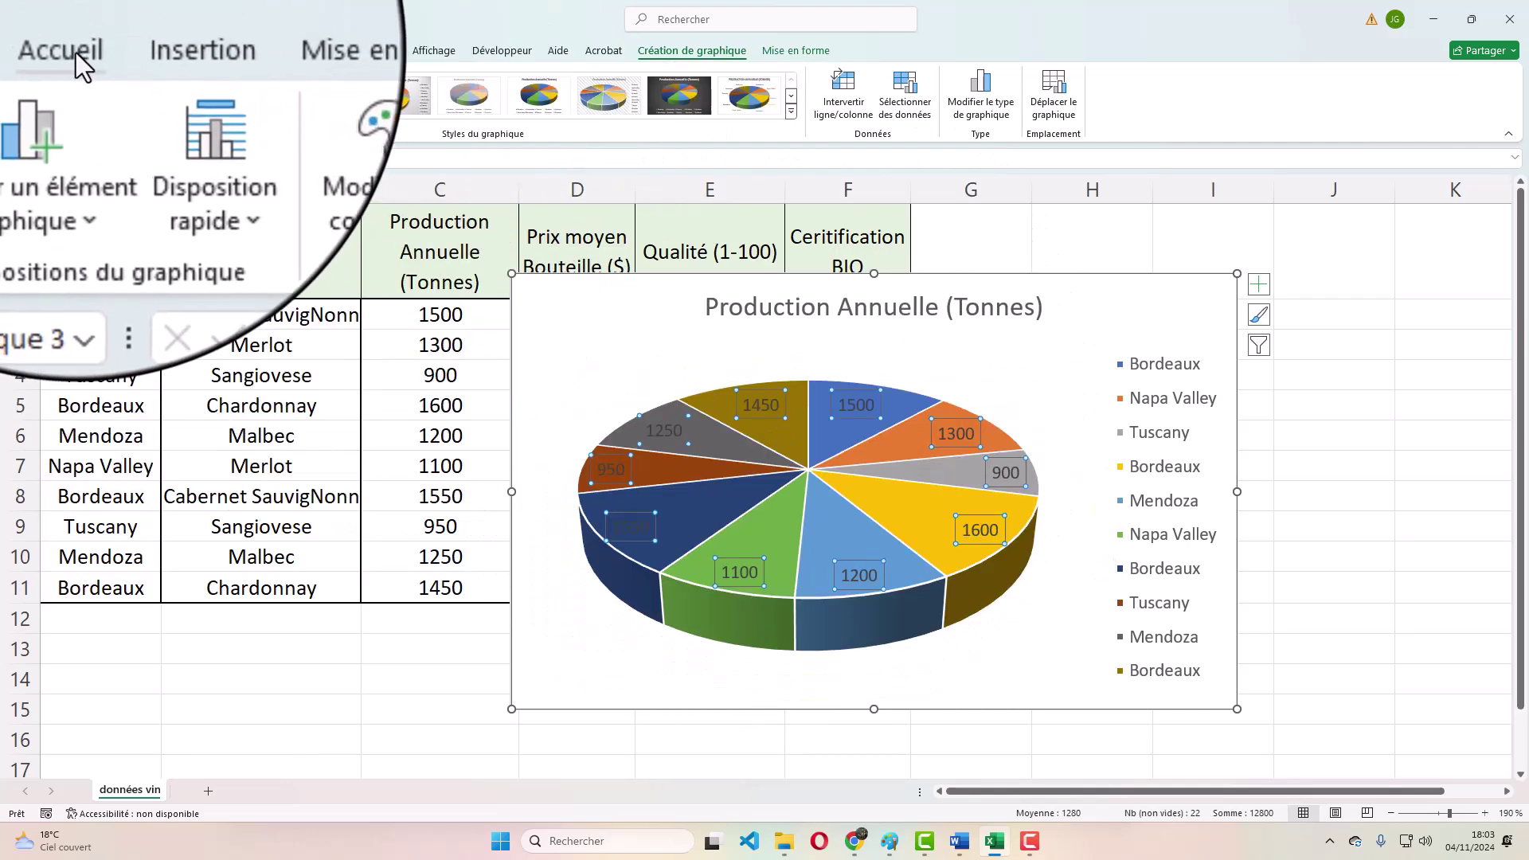
{"action": "left_click", "coordinate": [76, 52]}
{"action": "left_click", "coordinate": [261, 113]}
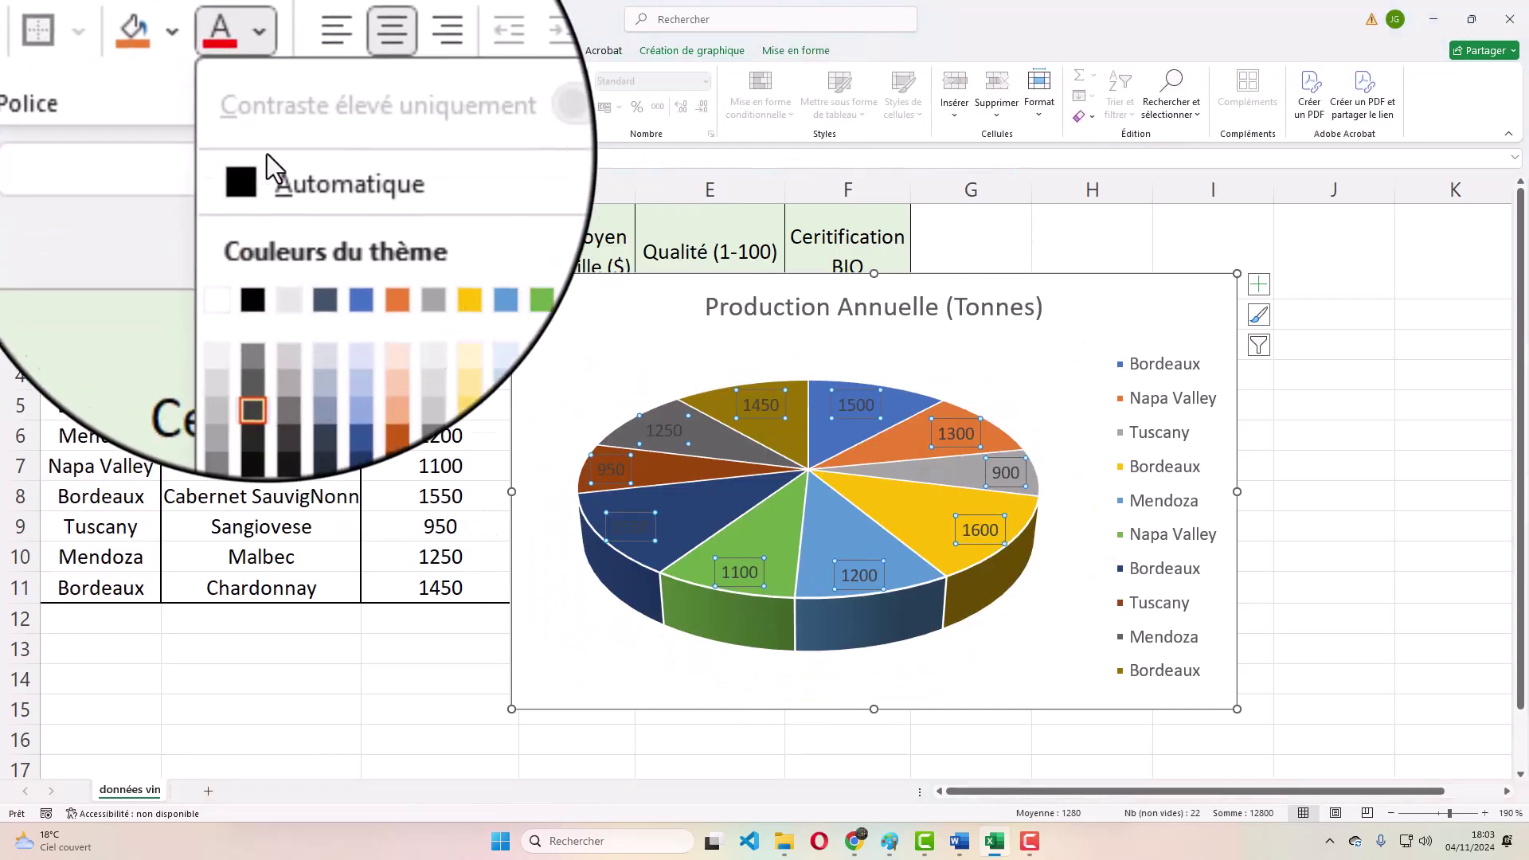
{"action": "key", "text": "Escape"}
{"action": "key", "text": "Escape"}
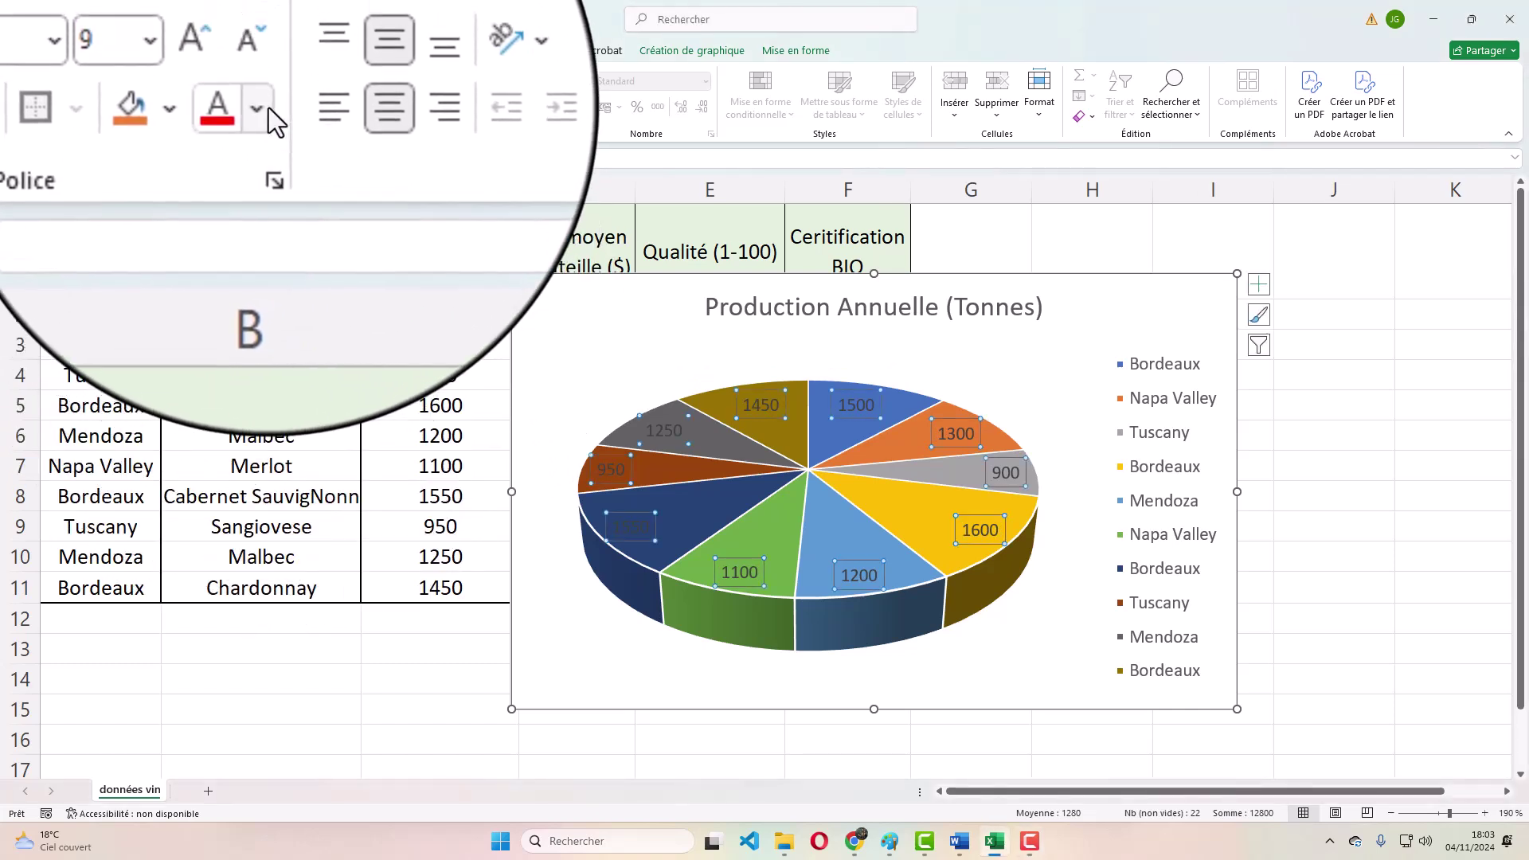
{"action": "left_click", "coordinate": [269, 107]}
{"action": "left_click", "coordinate": [246, 210]}
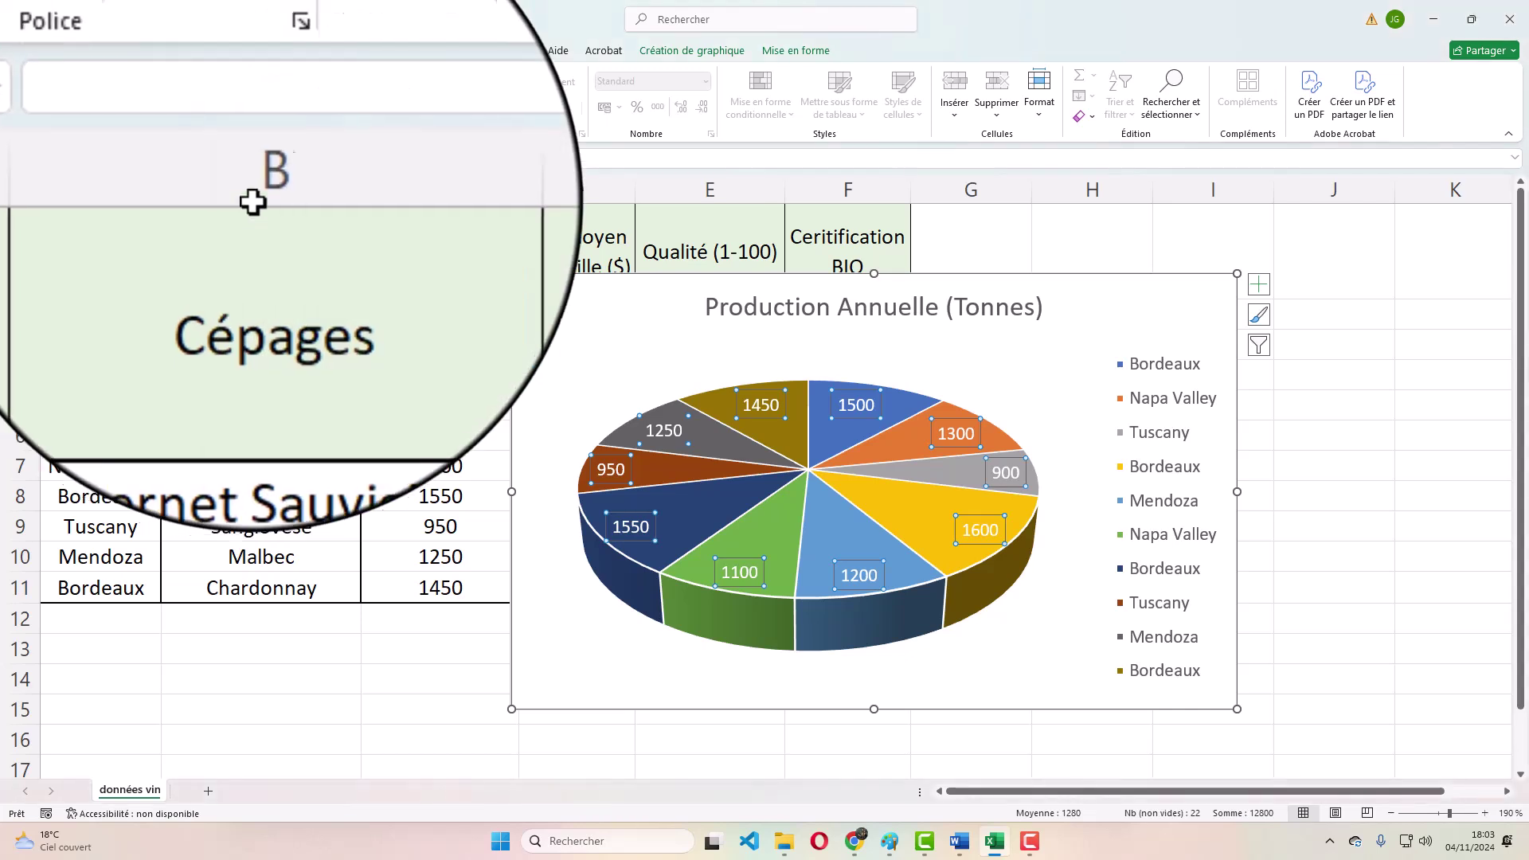
{"action": "left_click", "coordinate": [106, 108]}
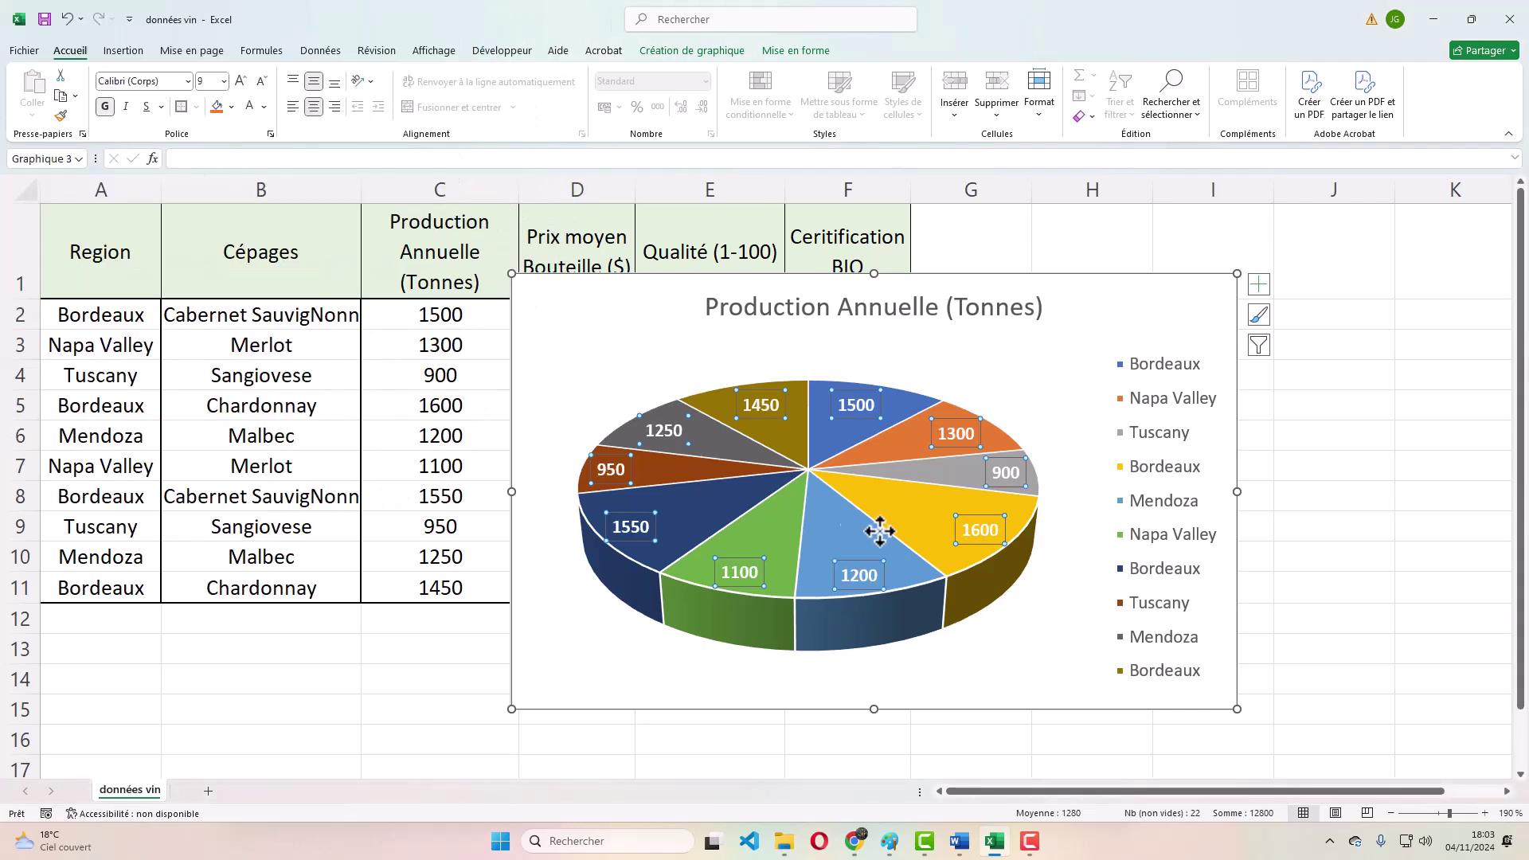
- Copy the pie chart and switch to the Word document Vigne-vin to paste it on a new line below the Origines de la Vigne paragraph
{"action": "left_click", "coordinate": [1064, 653]}
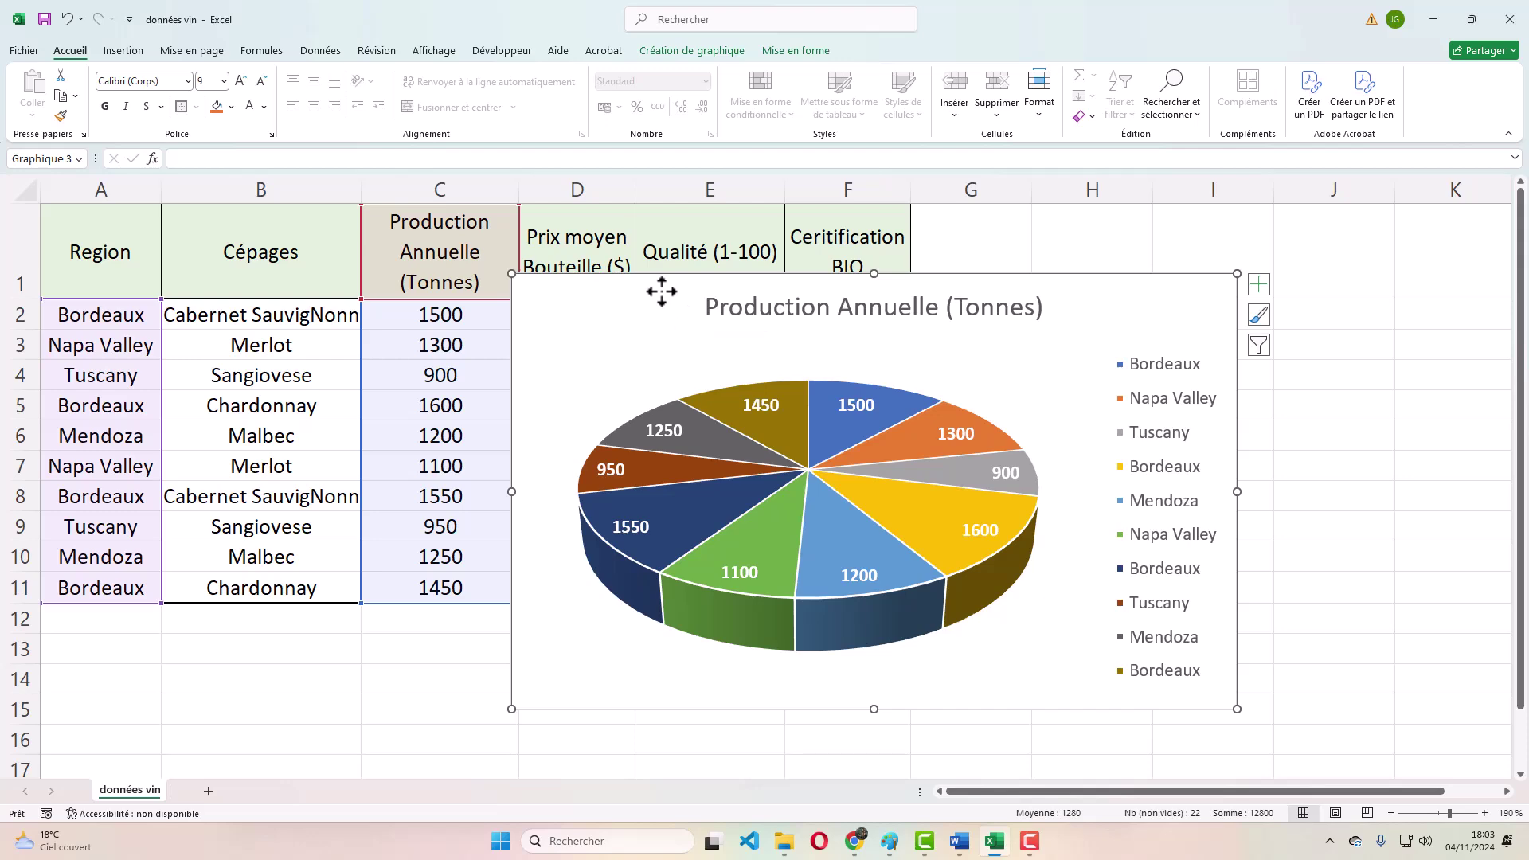
{"action": "left_click", "coordinate": [959, 844]}
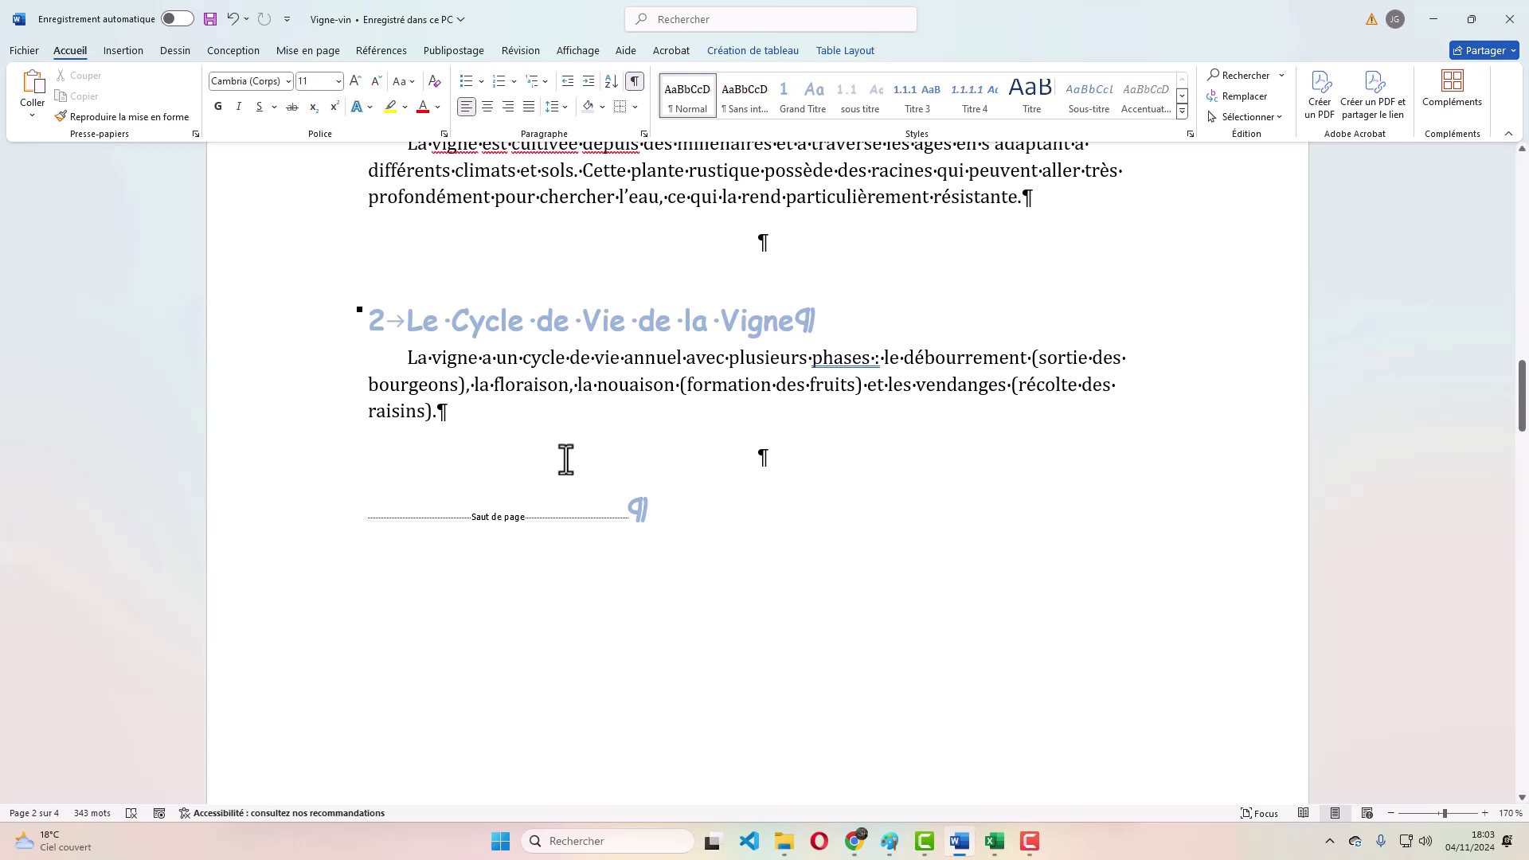
{"action": "scroll", "coordinate": [566, 460], "scroll_direction": "up", "scroll_amount": 3}
{"action": "scroll", "coordinate": [568, 470], "scroll_direction": "up", "scroll_amount": 2}
{"action": "left_click", "coordinate": [380, 559]}
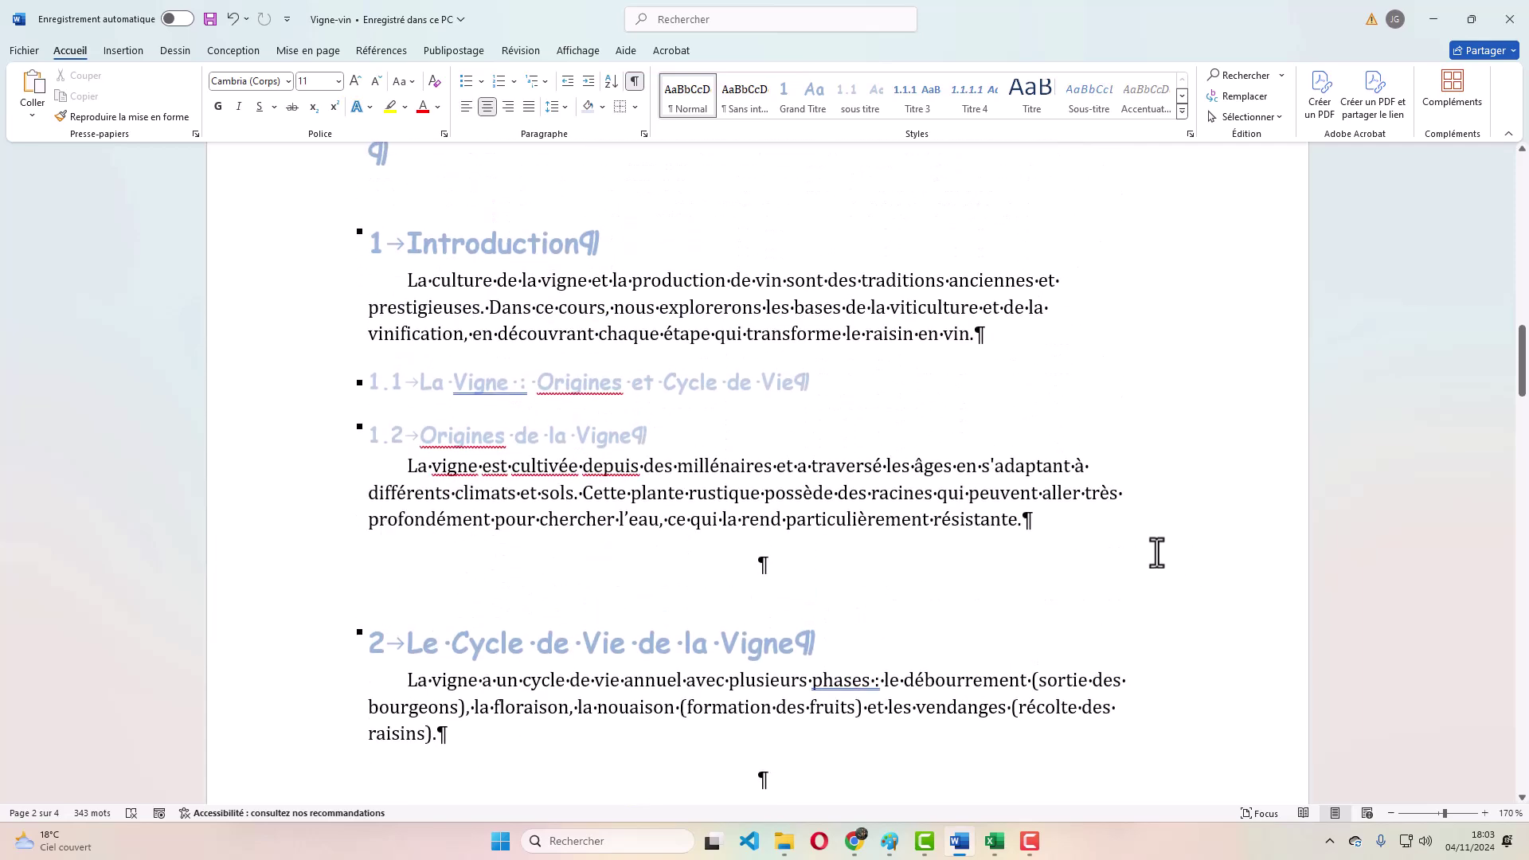
{"action": "key", "text": "Return"}
{"action": "key", "text": "Return"}
{"action": "key", "text": "ctrl+v"}
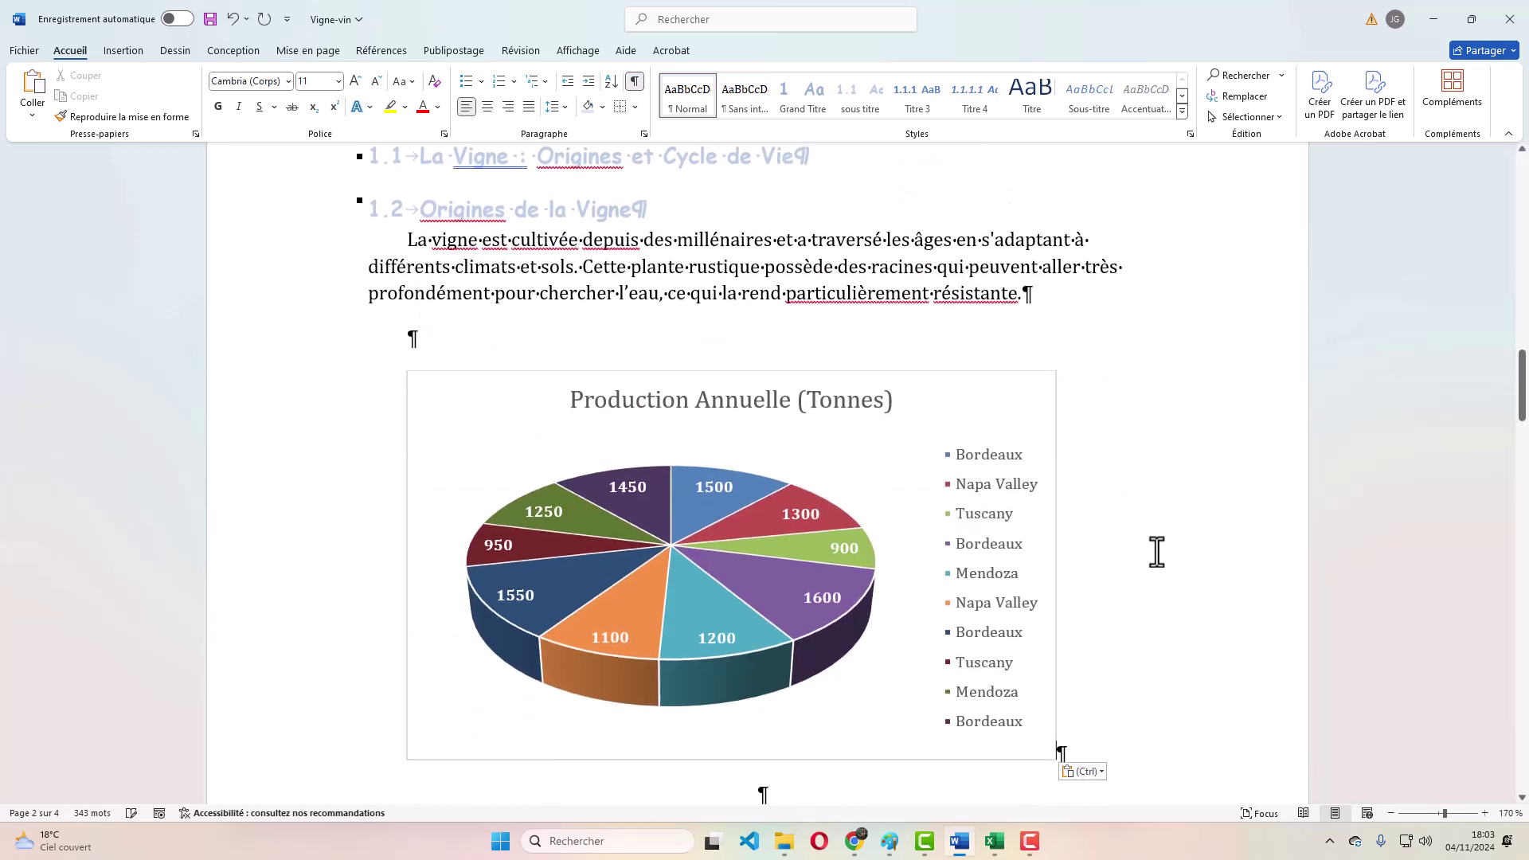
- Add the heading "Production Annuelle par région" on the empty line above the pie chart and apply the "sous titre" style to it
{"action": "scroll", "coordinate": [549, 359], "scroll_direction": "up", "scroll_amount": 4}
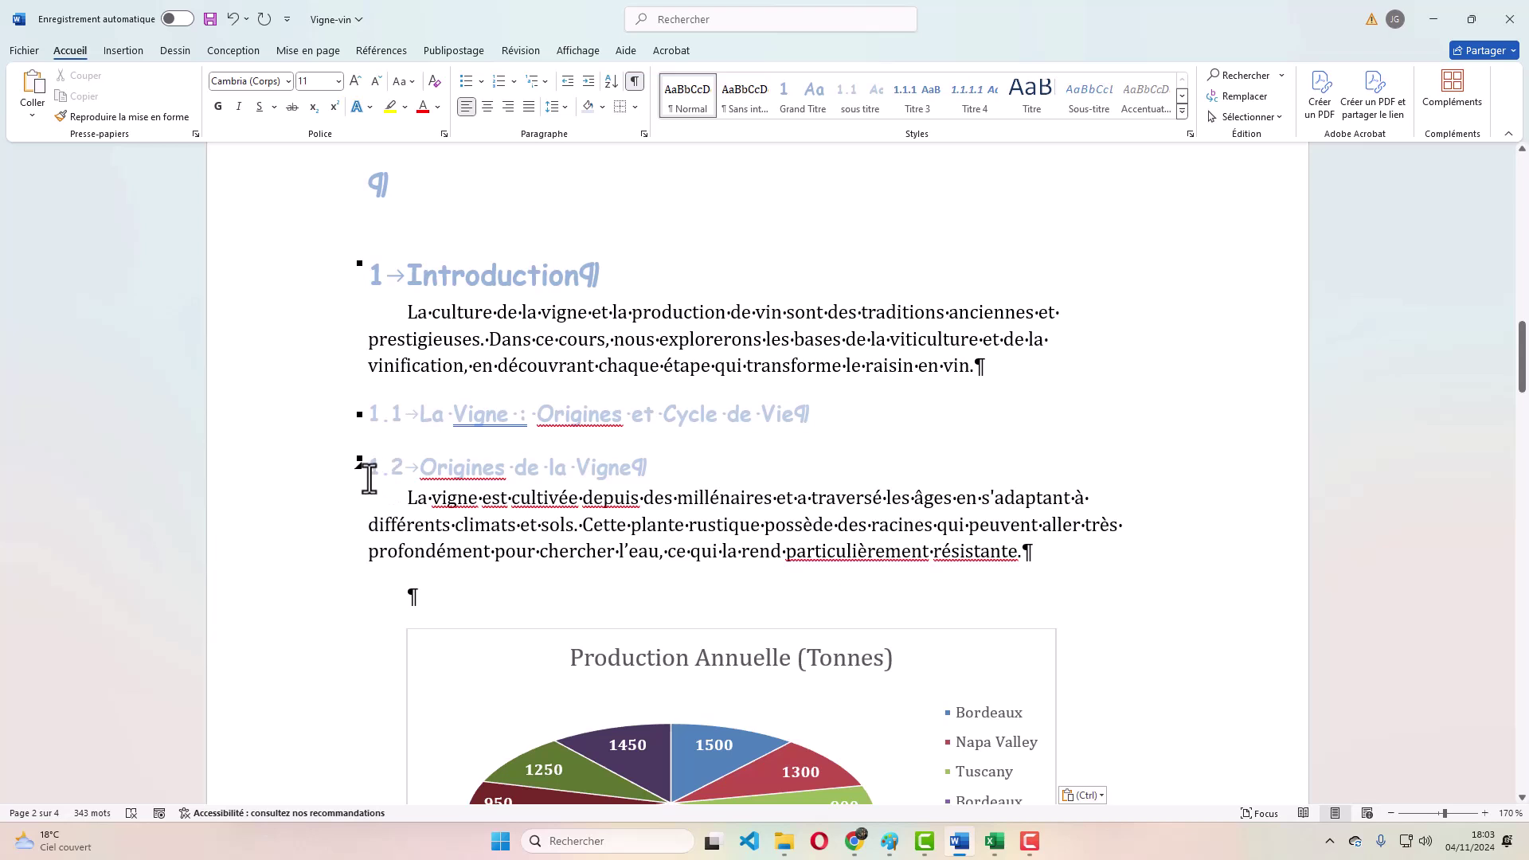
{"action": "type", "text": "Production"}
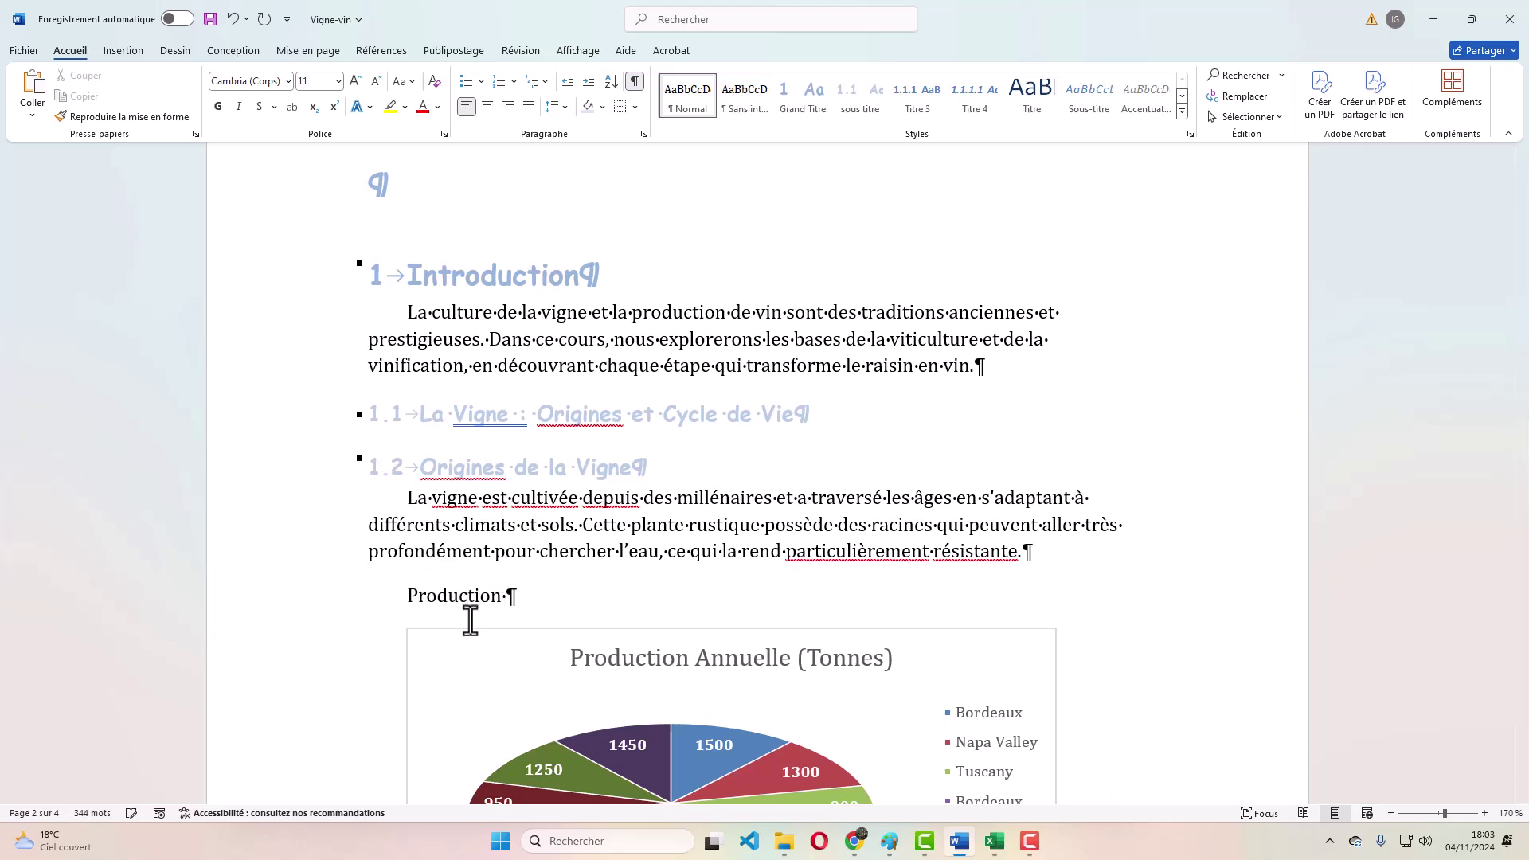
{"action": "type", "text": " Annuel"}
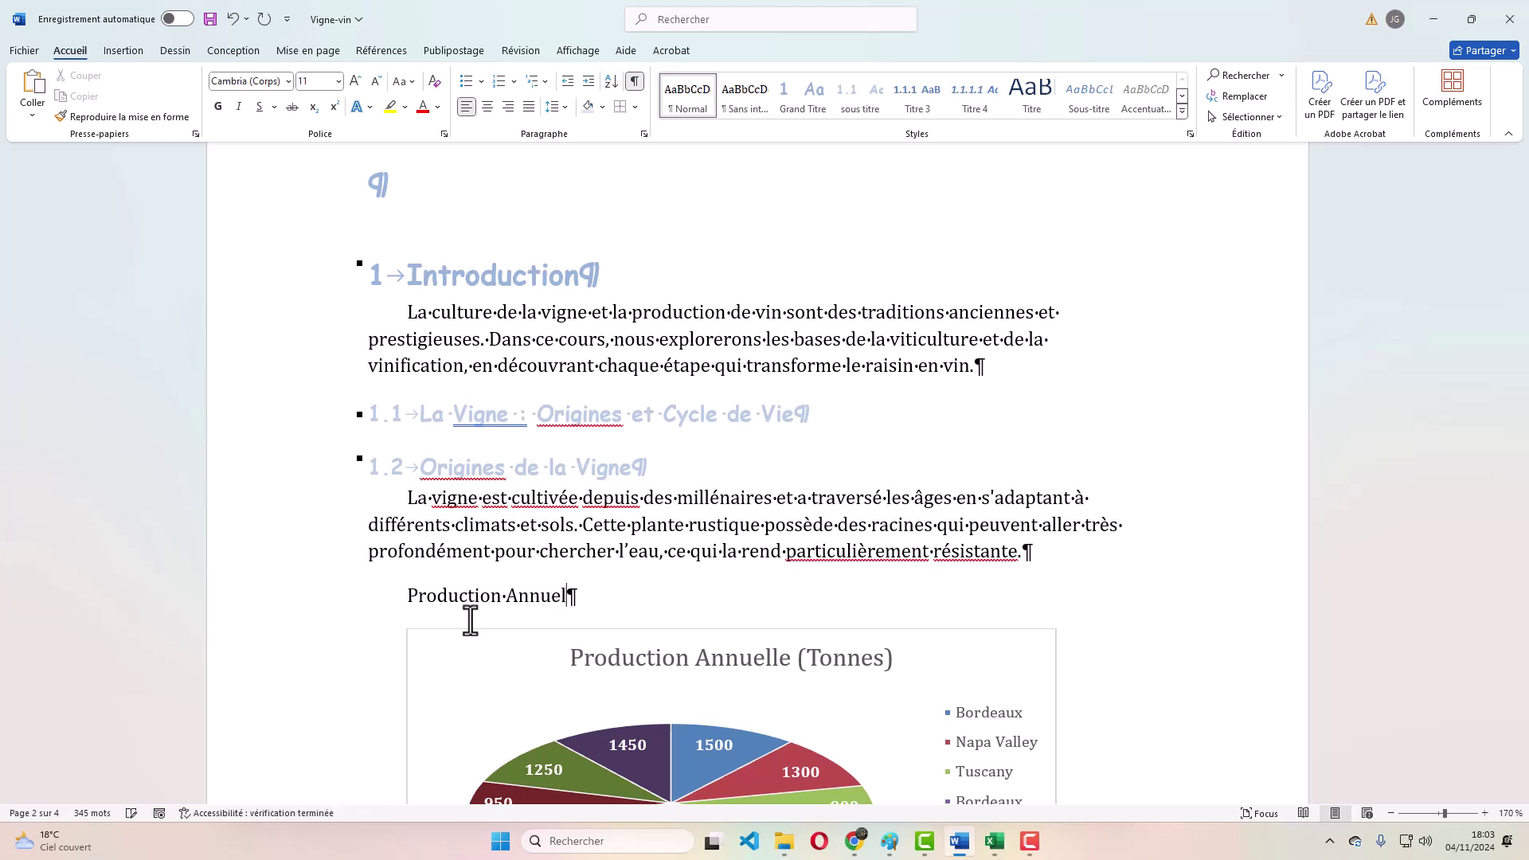
{"action": "type", "text": "le par régions"}
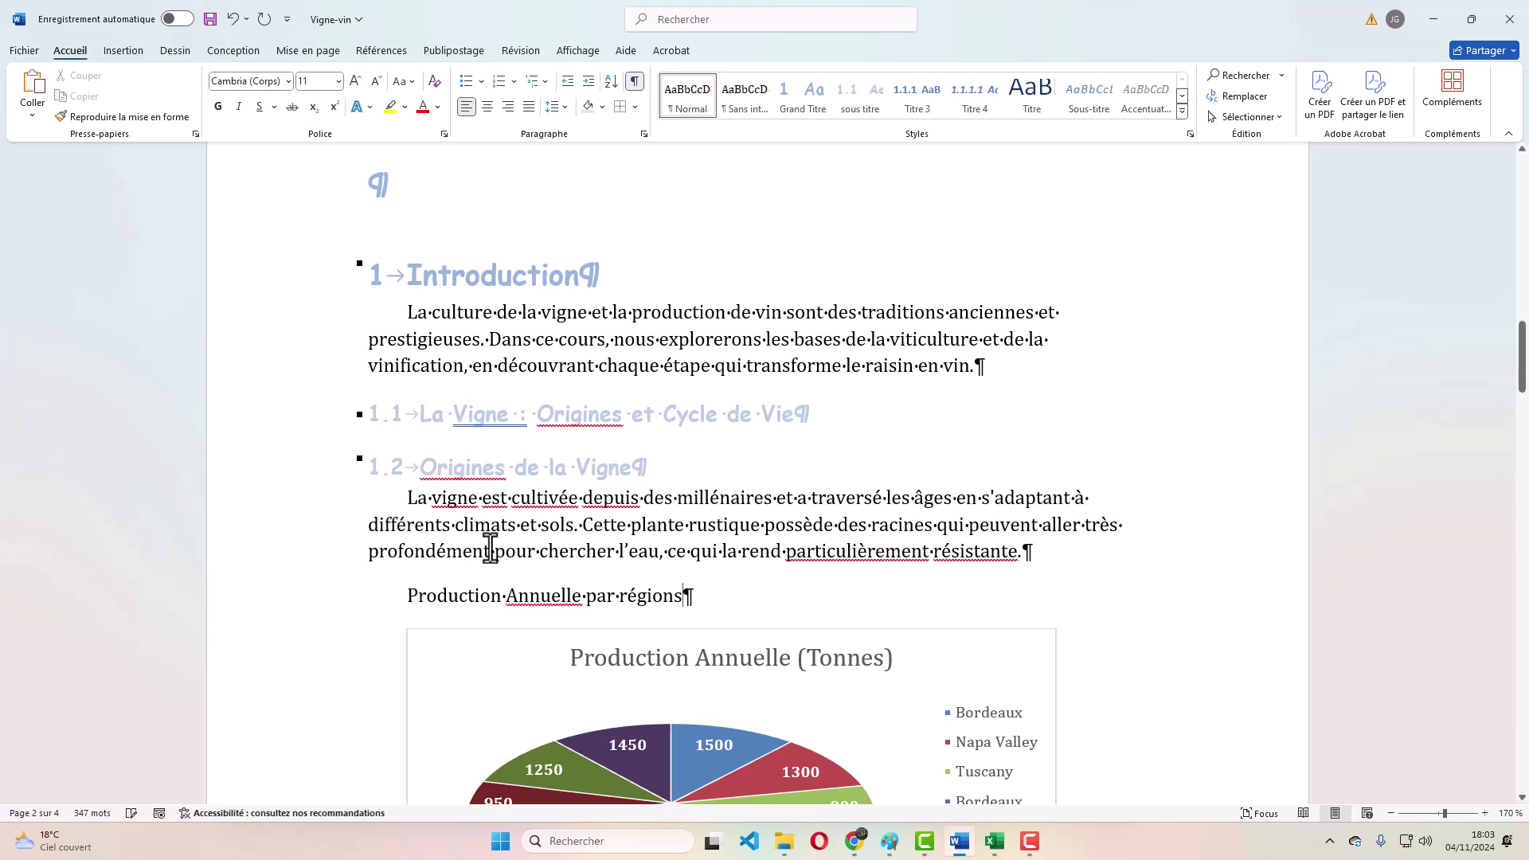
{"action": "key", "text": "BackSpace"}
{"action": "left_click", "coordinate": [864, 104]}
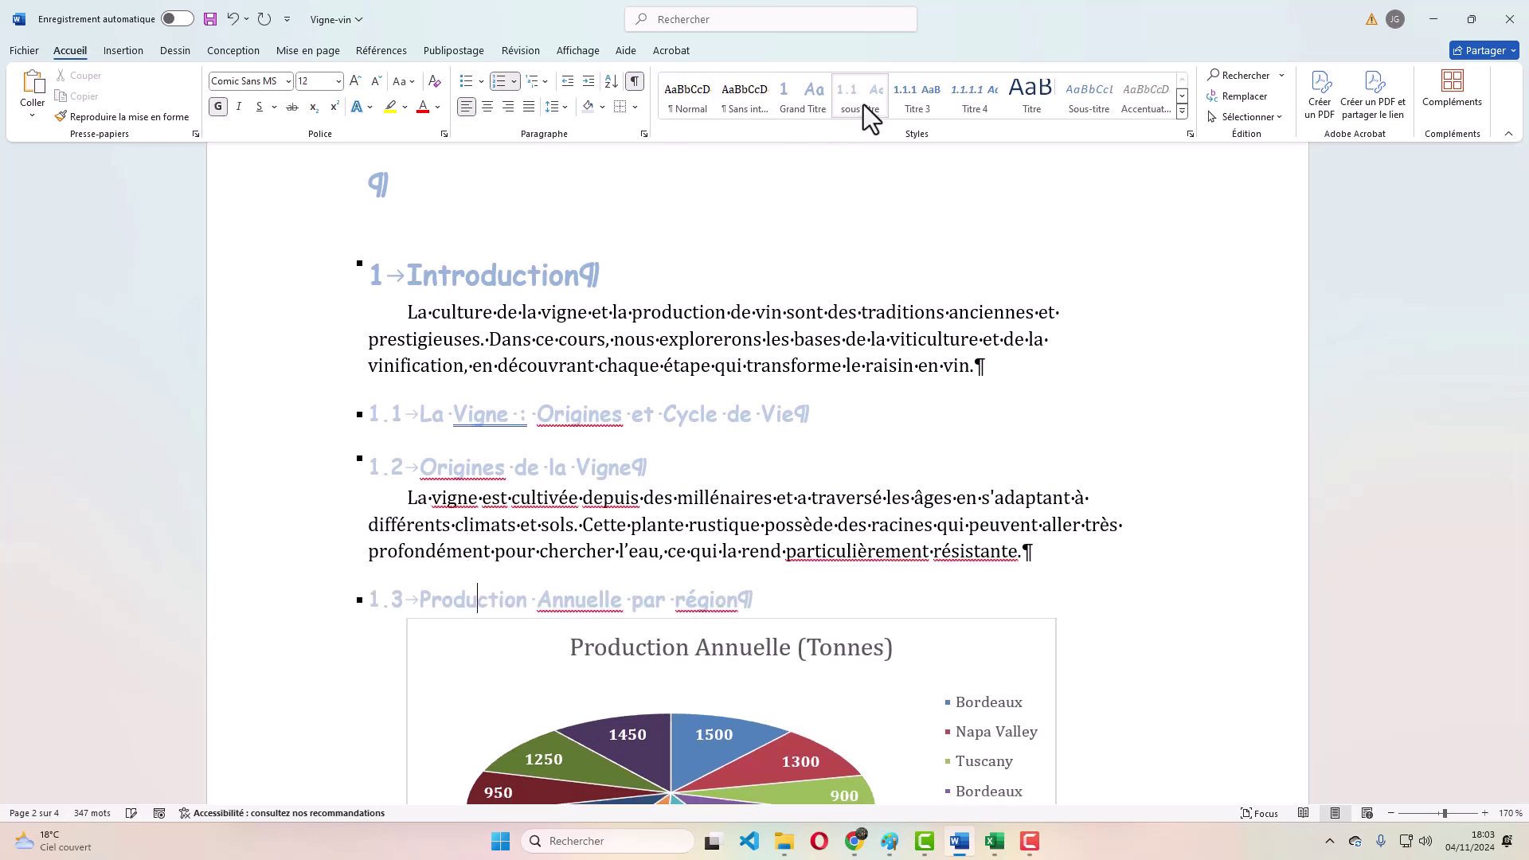
{"action": "scroll", "coordinate": [770, 589], "scroll_direction": "down", "scroll_amount": 5}
{"action": "scroll", "coordinate": [771, 577], "scroll_direction": "up", "scroll_amount": 5}
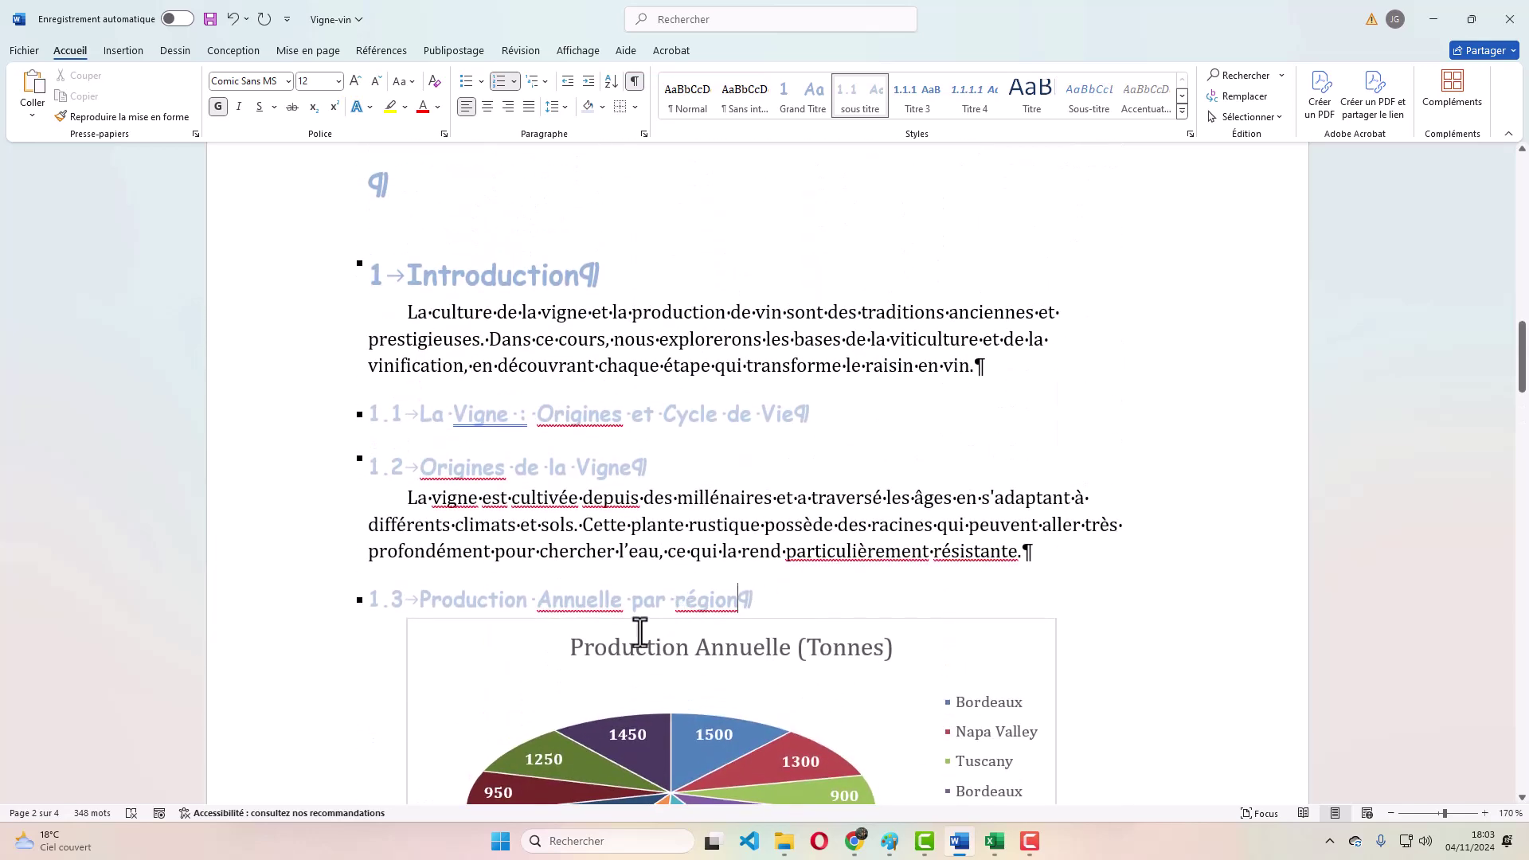
- Update the table of contents on the first page to include the new heading
{"action": "scroll", "coordinate": [764, 587], "scroll_direction": "up", "scroll_amount": 15}
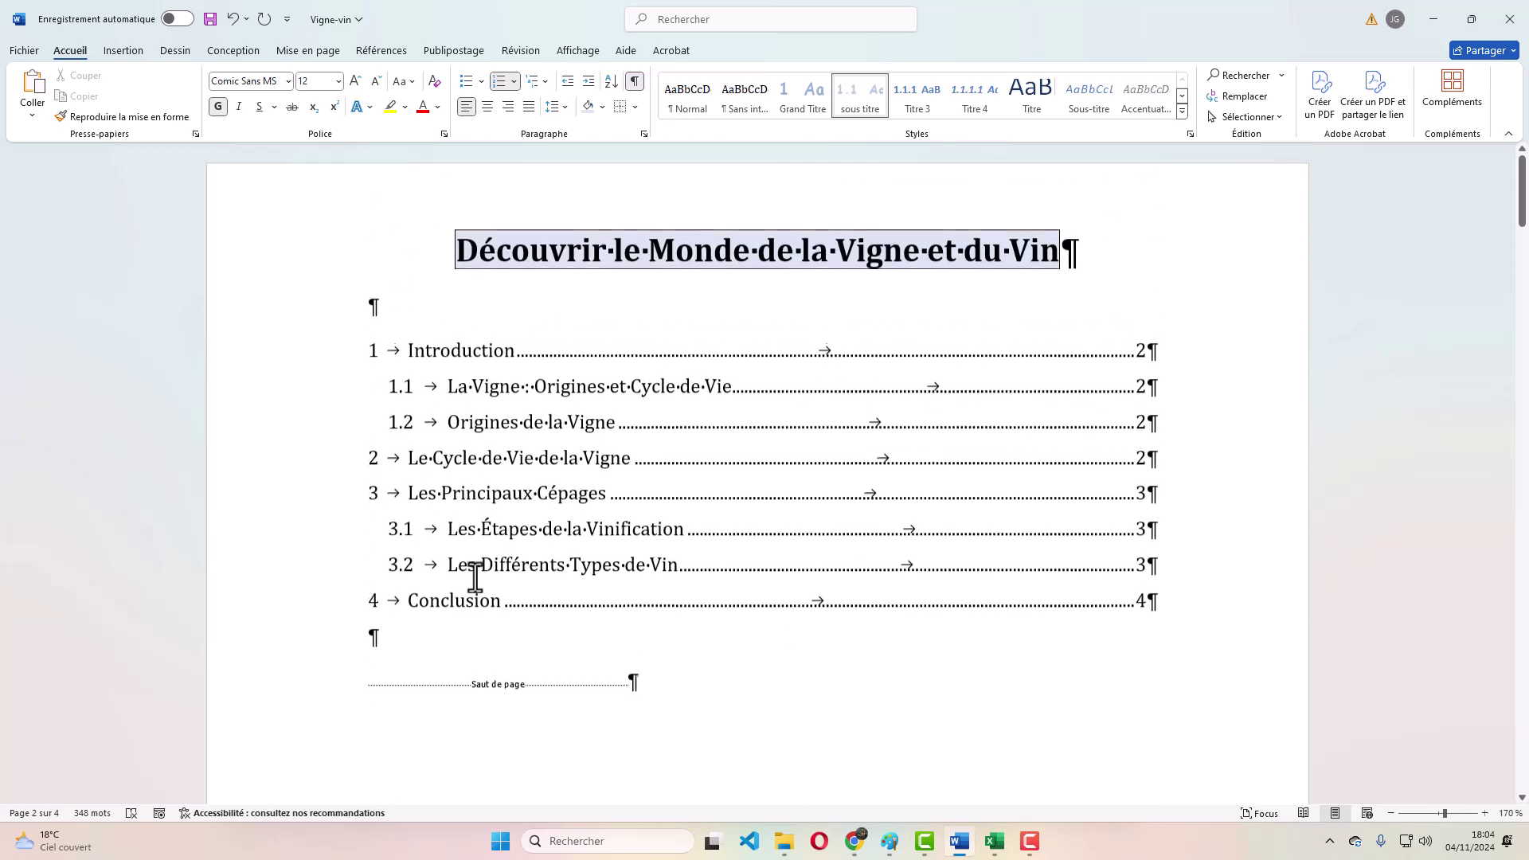
{"action": "scroll", "coordinate": [499, 613], "scroll_direction": "down", "scroll_amount": 15}
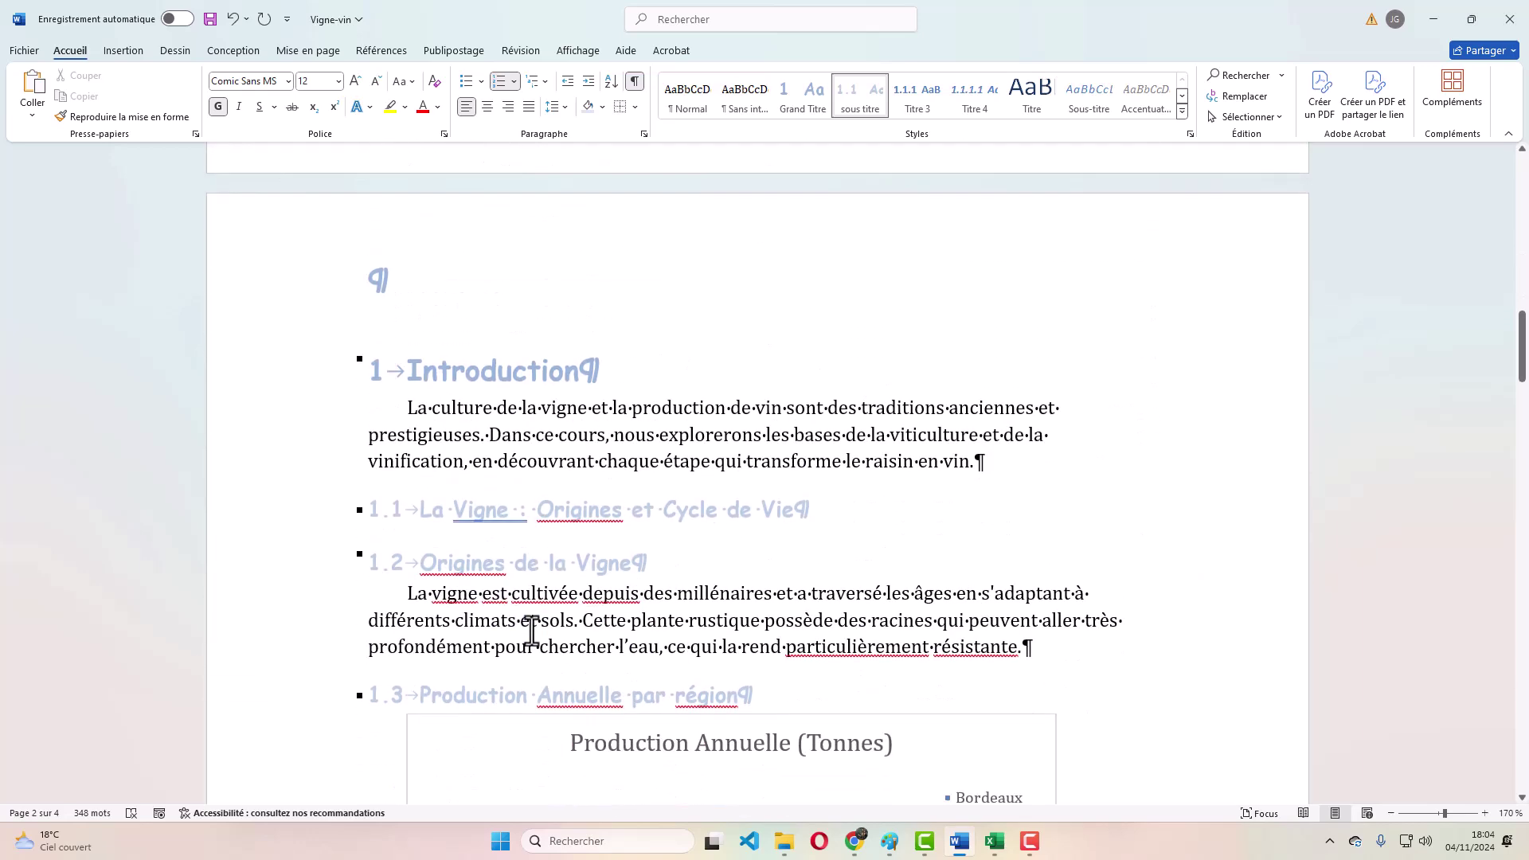
{"action": "scroll", "coordinate": [532, 630], "scroll_direction": "up", "scroll_amount": 15}
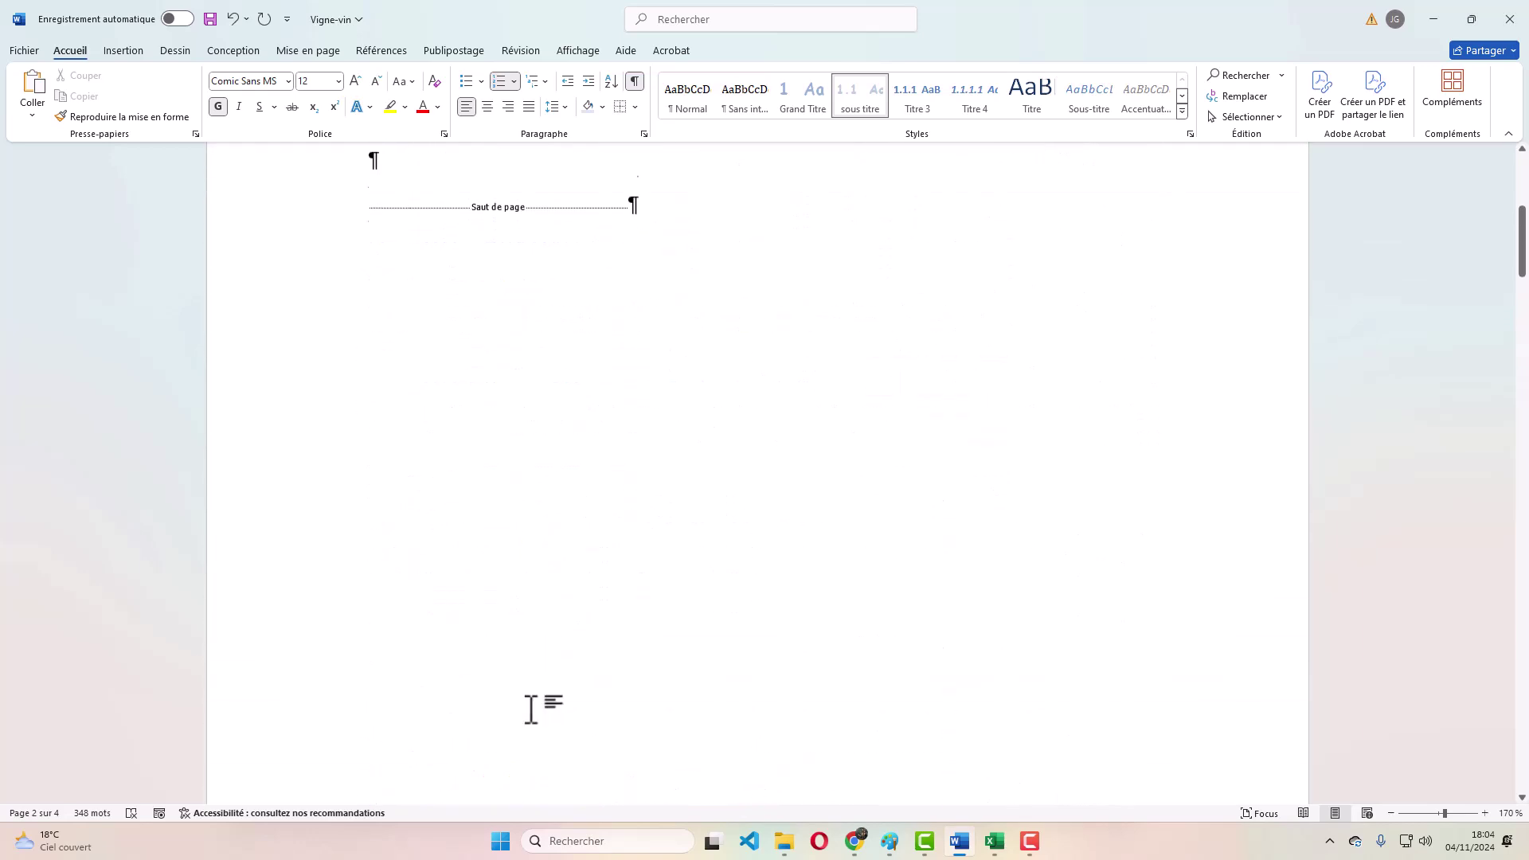
{"action": "left_click", "coordinate": [557, 418]}
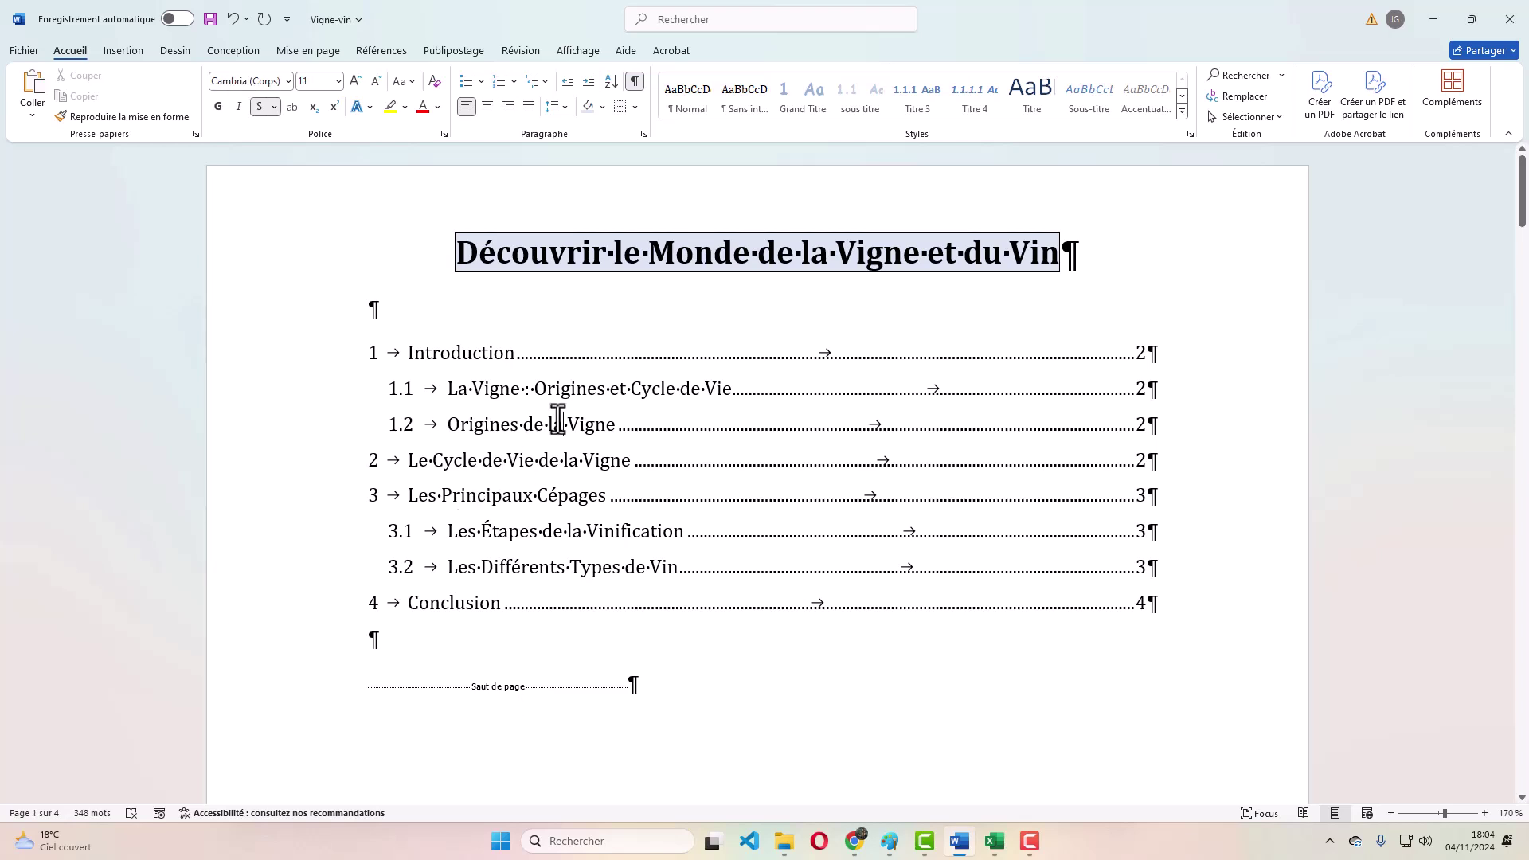
{"action": "left_click", "coordinate": [646, 394]}
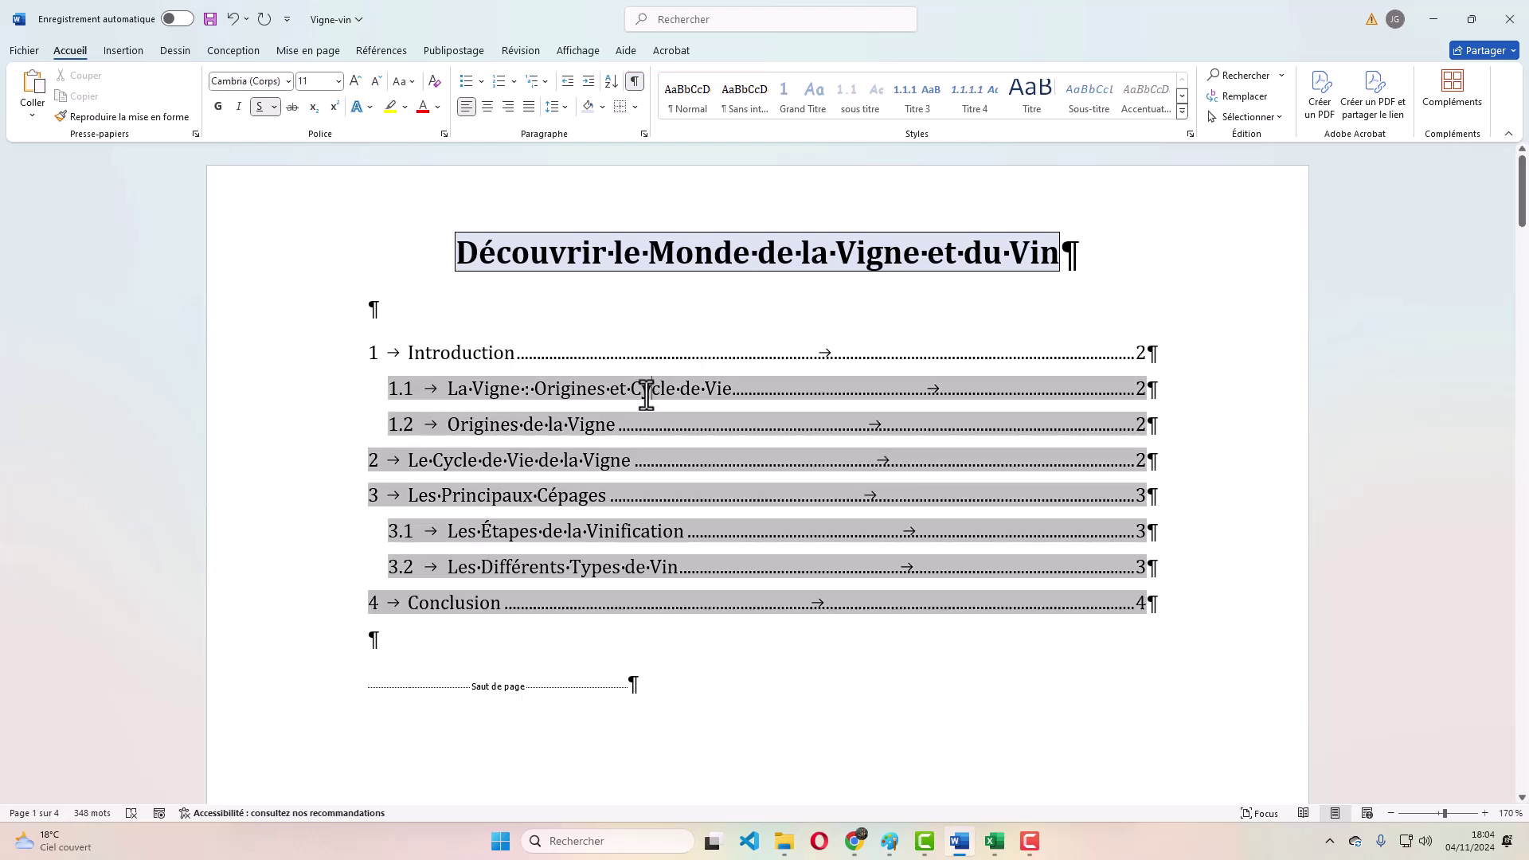
{"action": "right_click", "coordinate": [647, 395]}
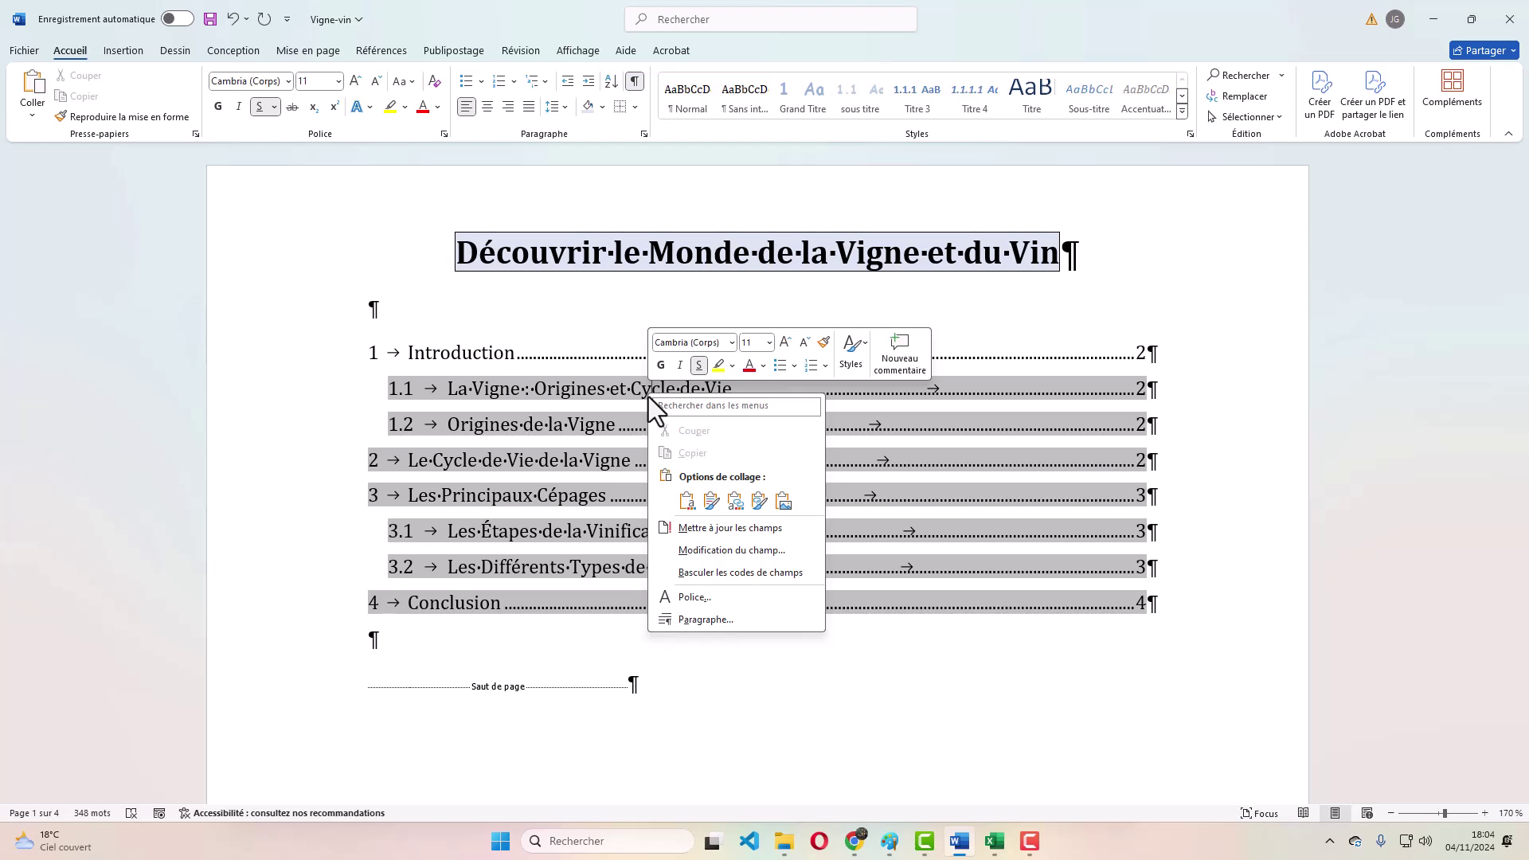
{"action": "left_click", "coordinate": [766, 532]}
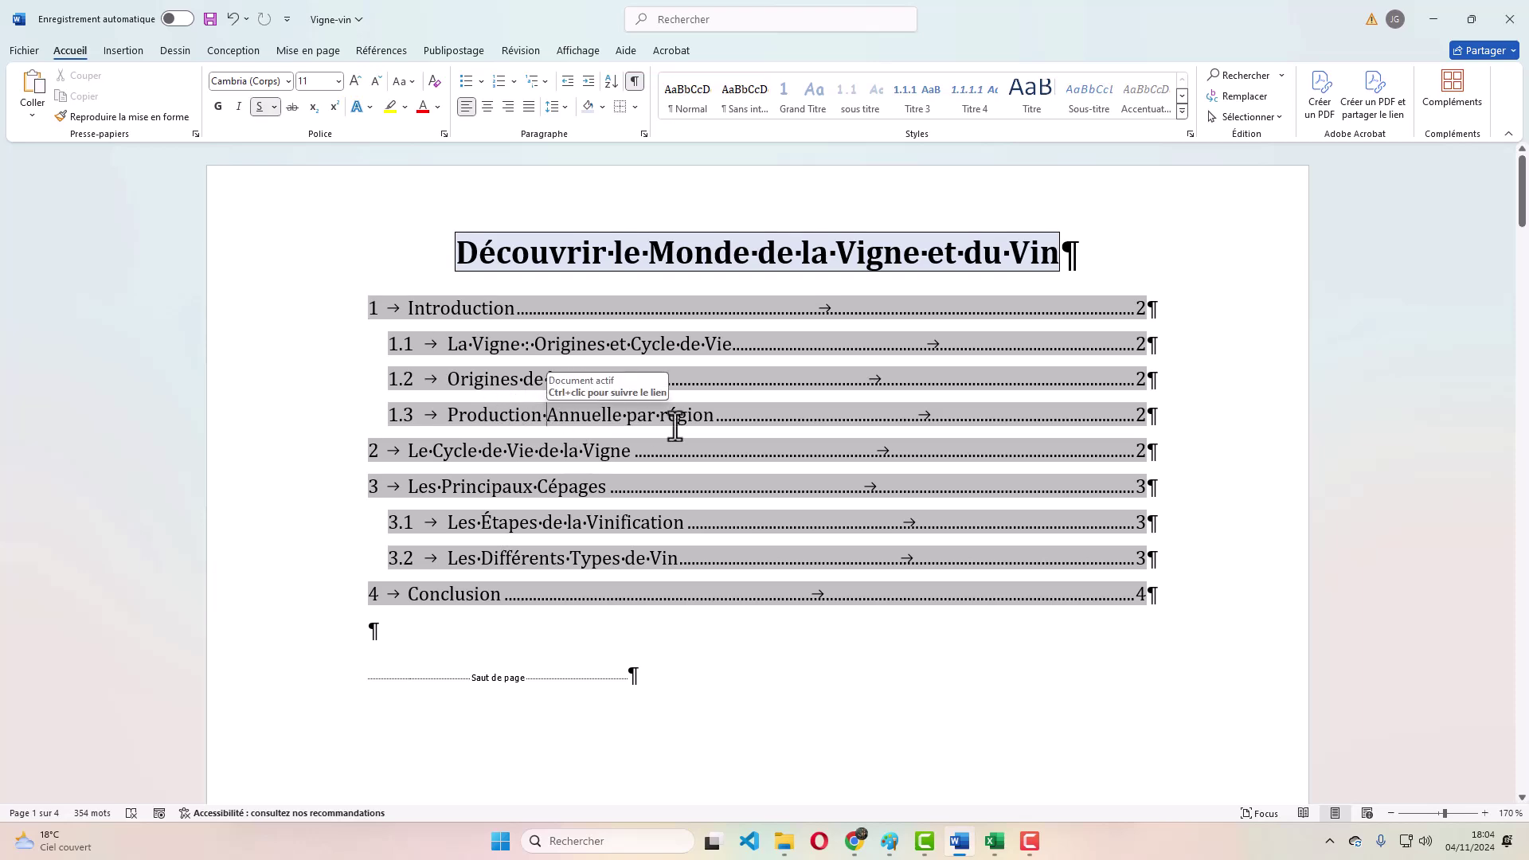
- Switch to the Excel workbook données vin, move the pie chart below the table, and sum C2:C11 in cell C12
{"action": "left_click", "coordinate": [1432, 19]}
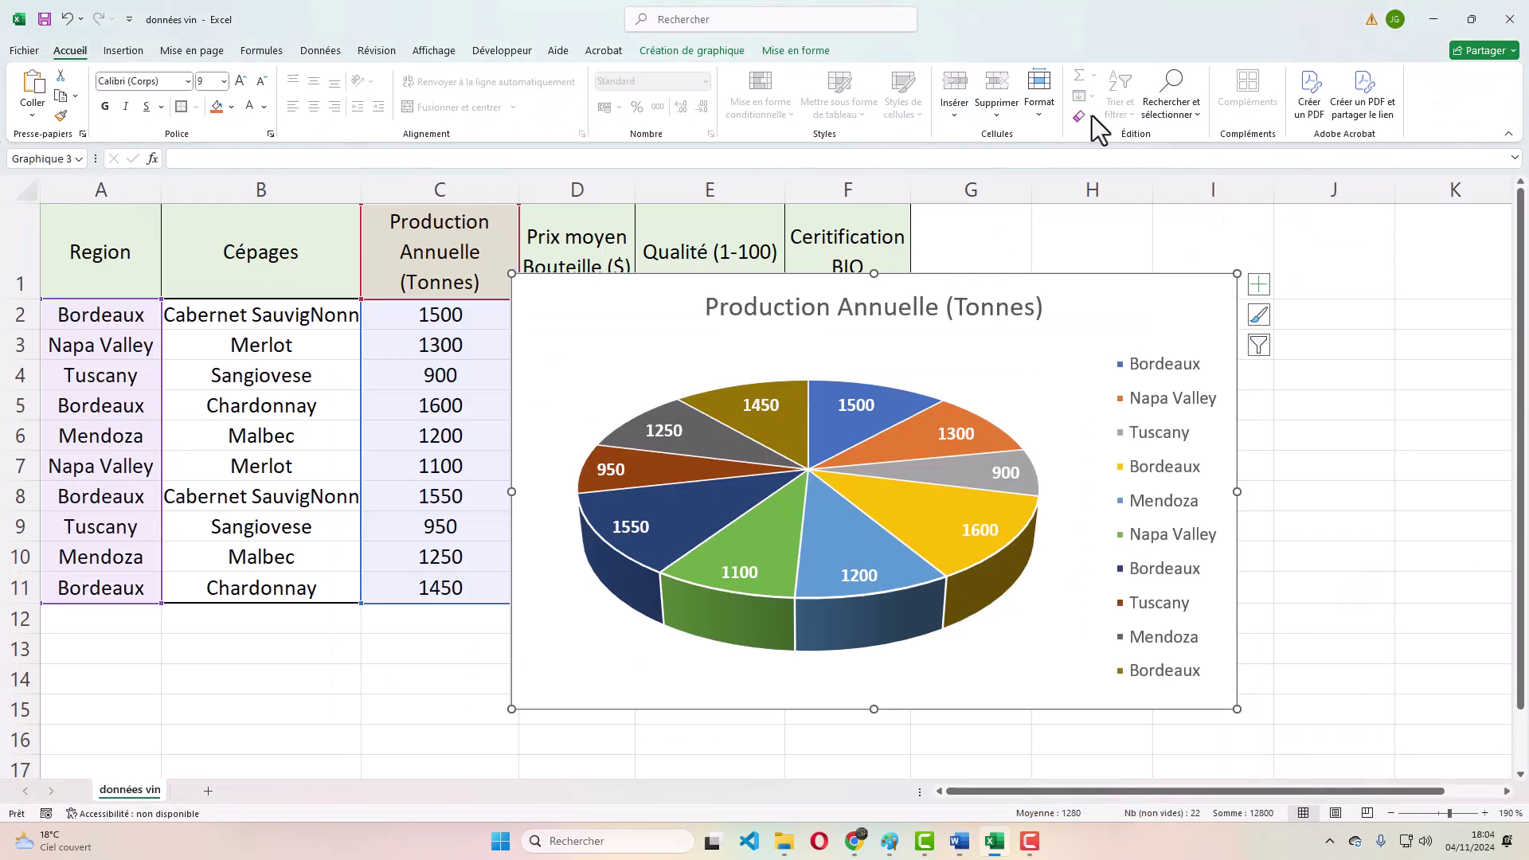
{"action": "left_click_drag", "start_coordinate": [1154, 289], "coordinate": [794, 659]}
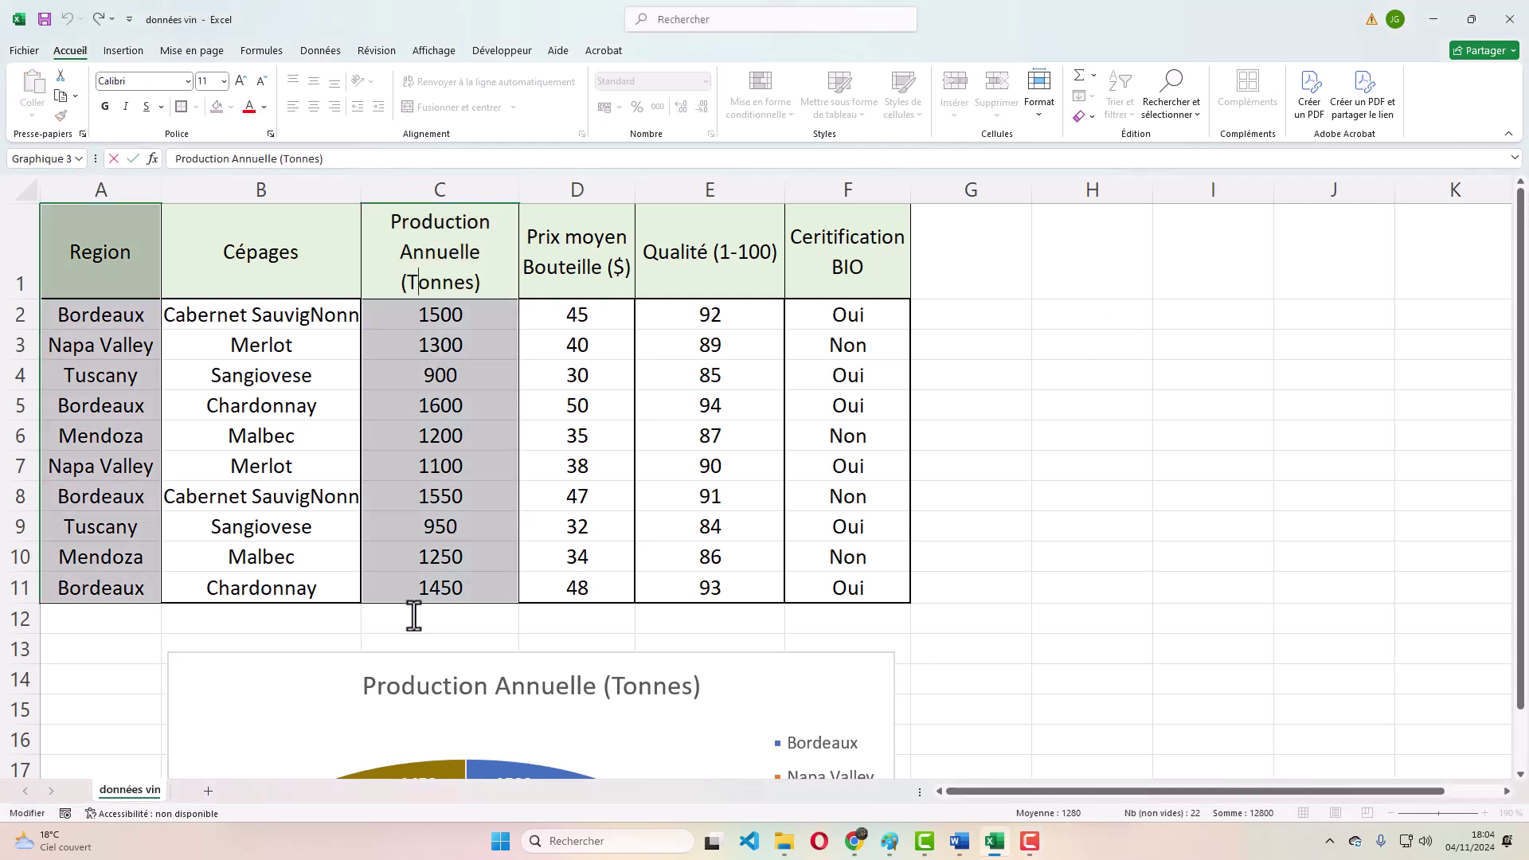
{"action": "left_click", "coordinate": [414, 618]}
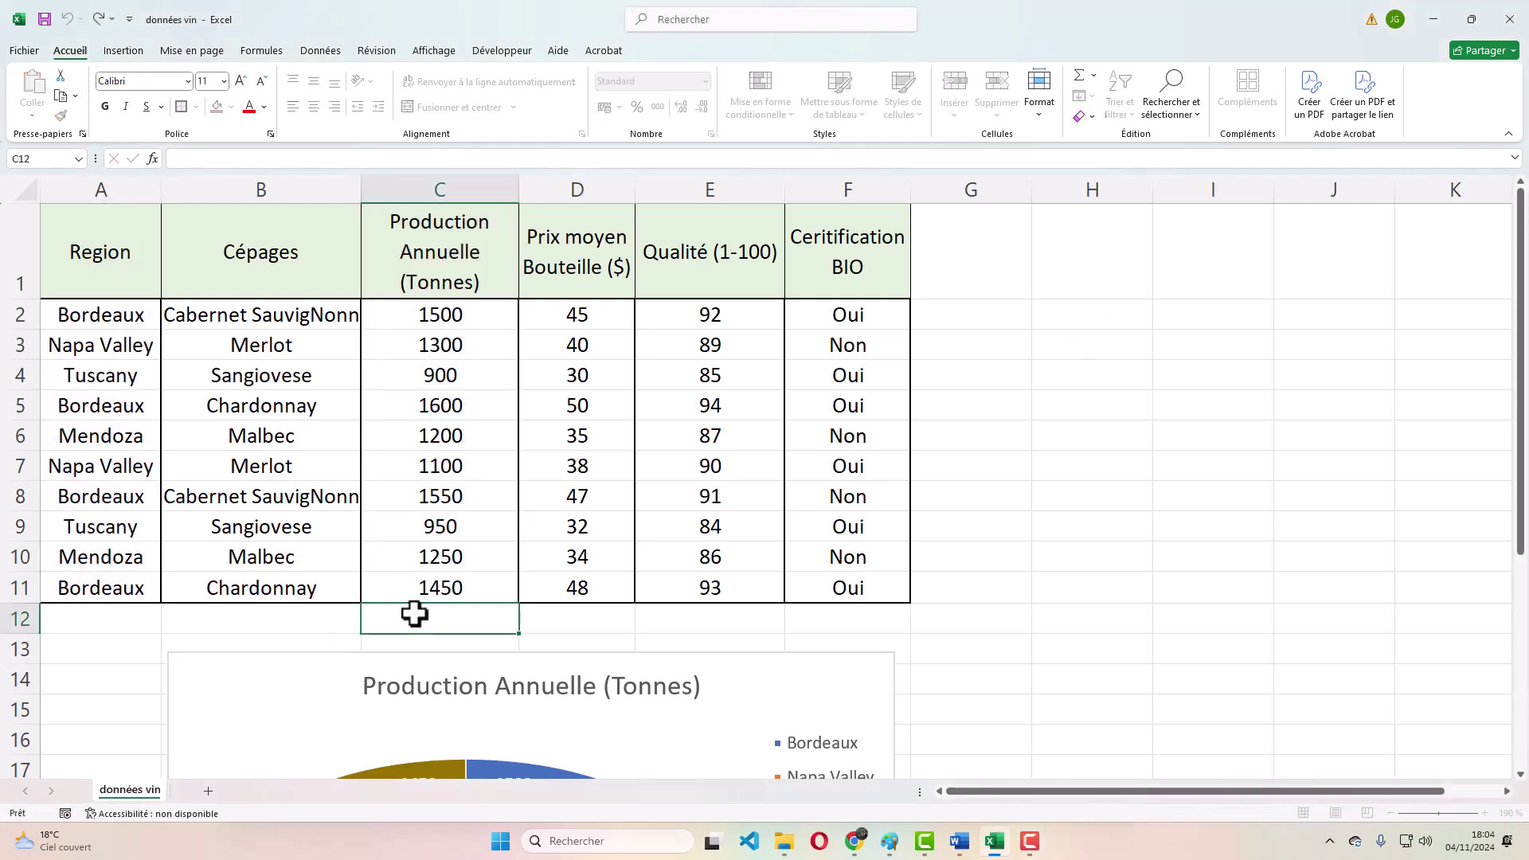
{"action": "left_click", "coordinate": [1080, 76]}
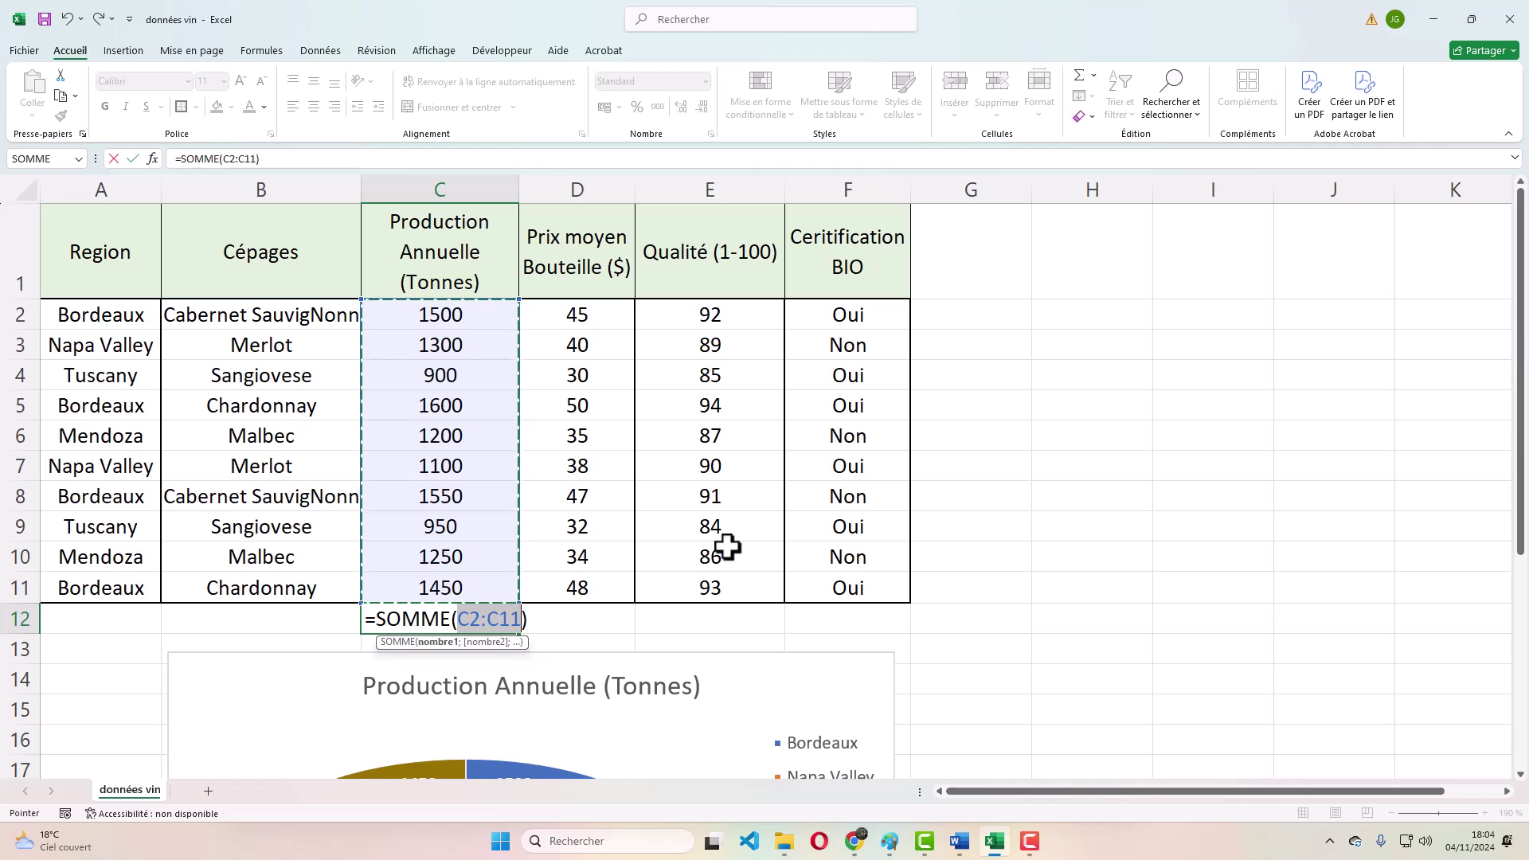
{"action": "key", "text": "Return"}
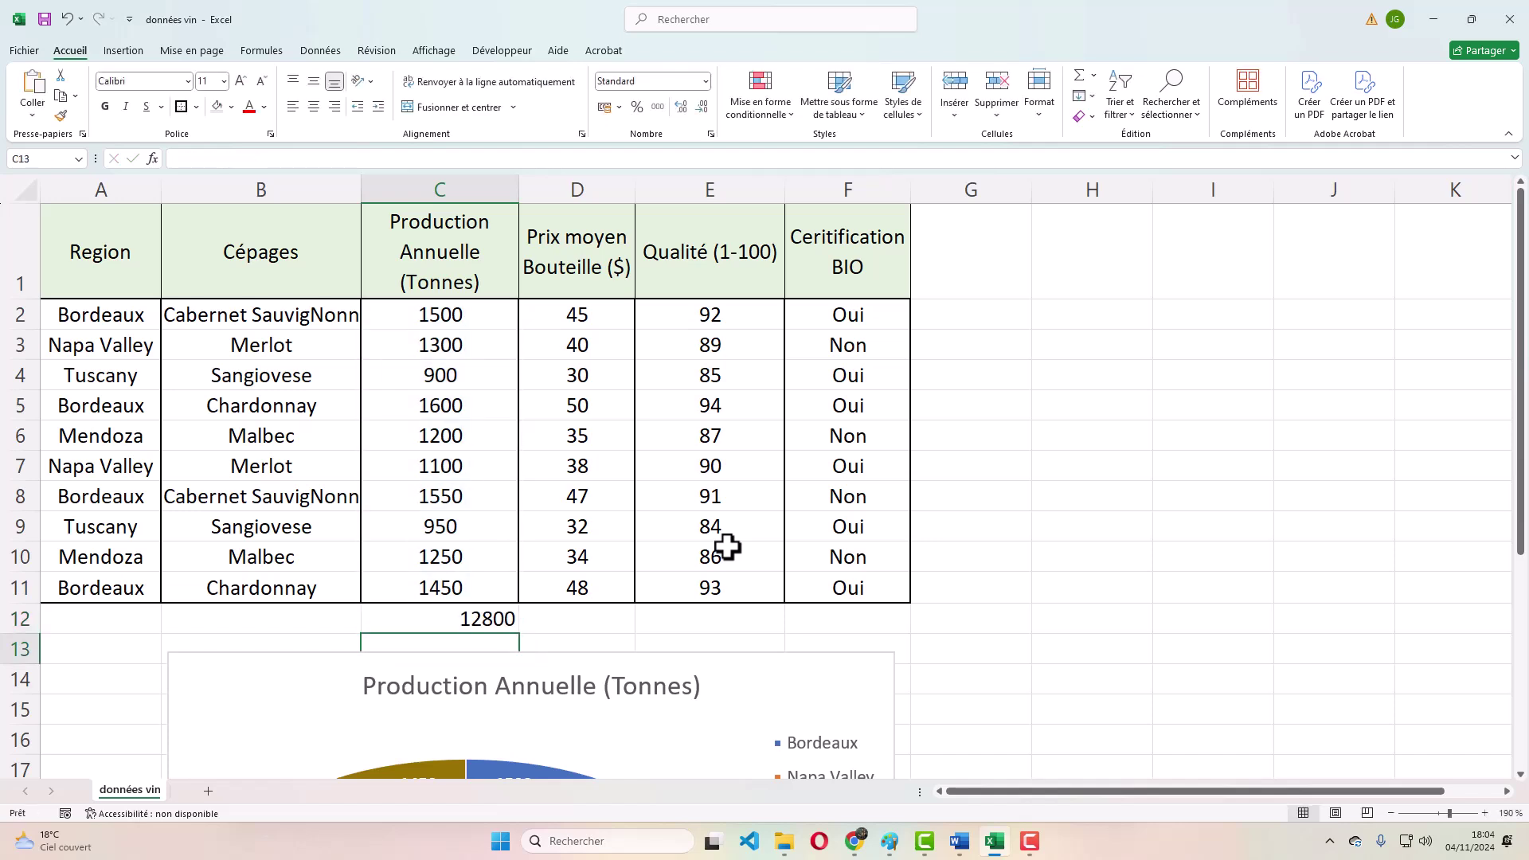
- Give the production total in C12 a border and a gold fill
{"action": "left_click", "coordinate": [464, 618]}
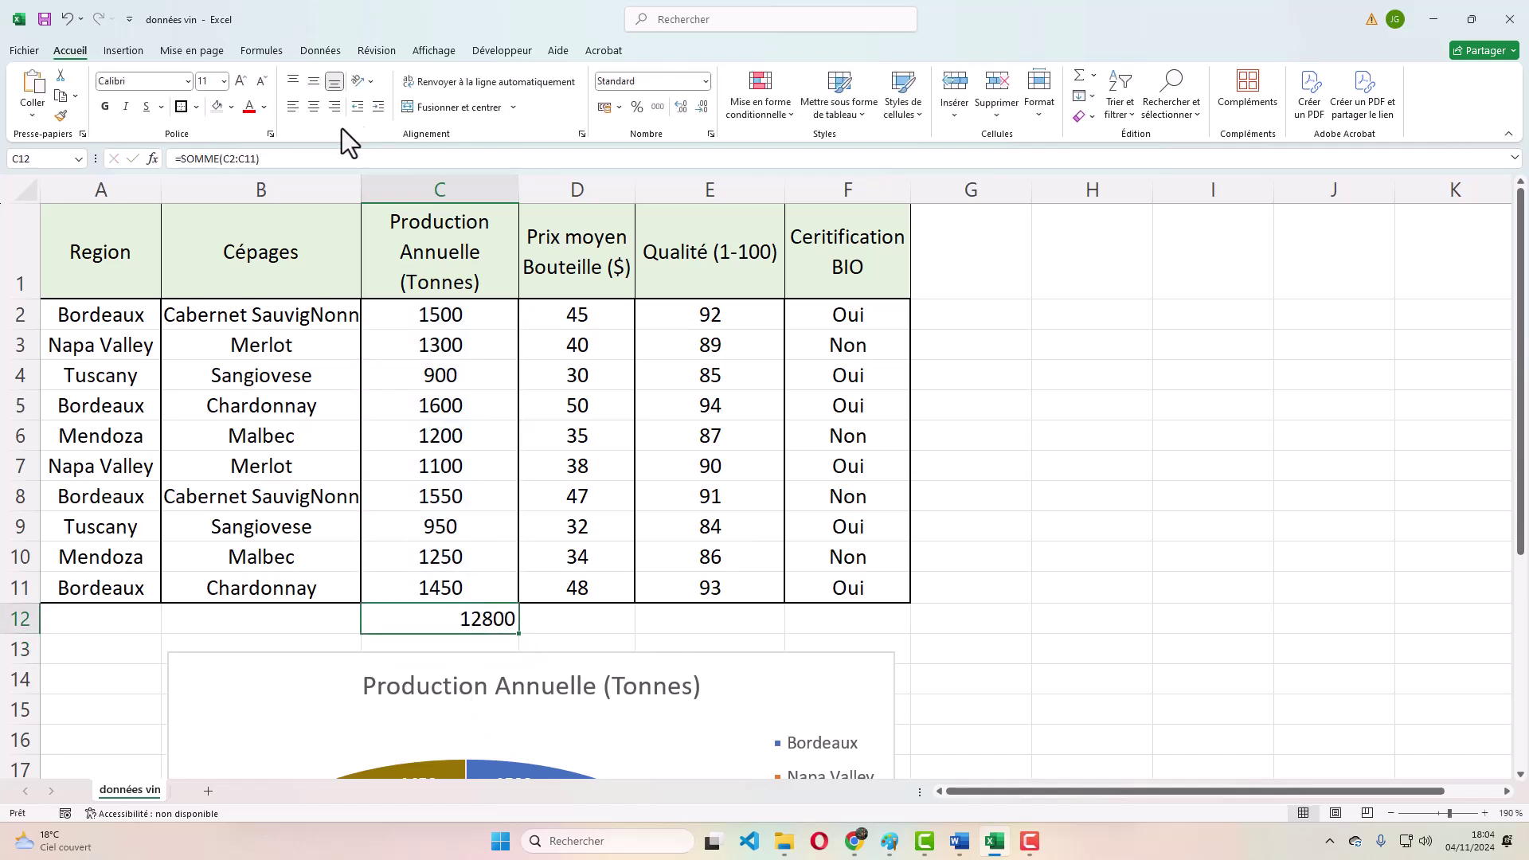
{"action": "left_click", "coordinate": [181, 107]}
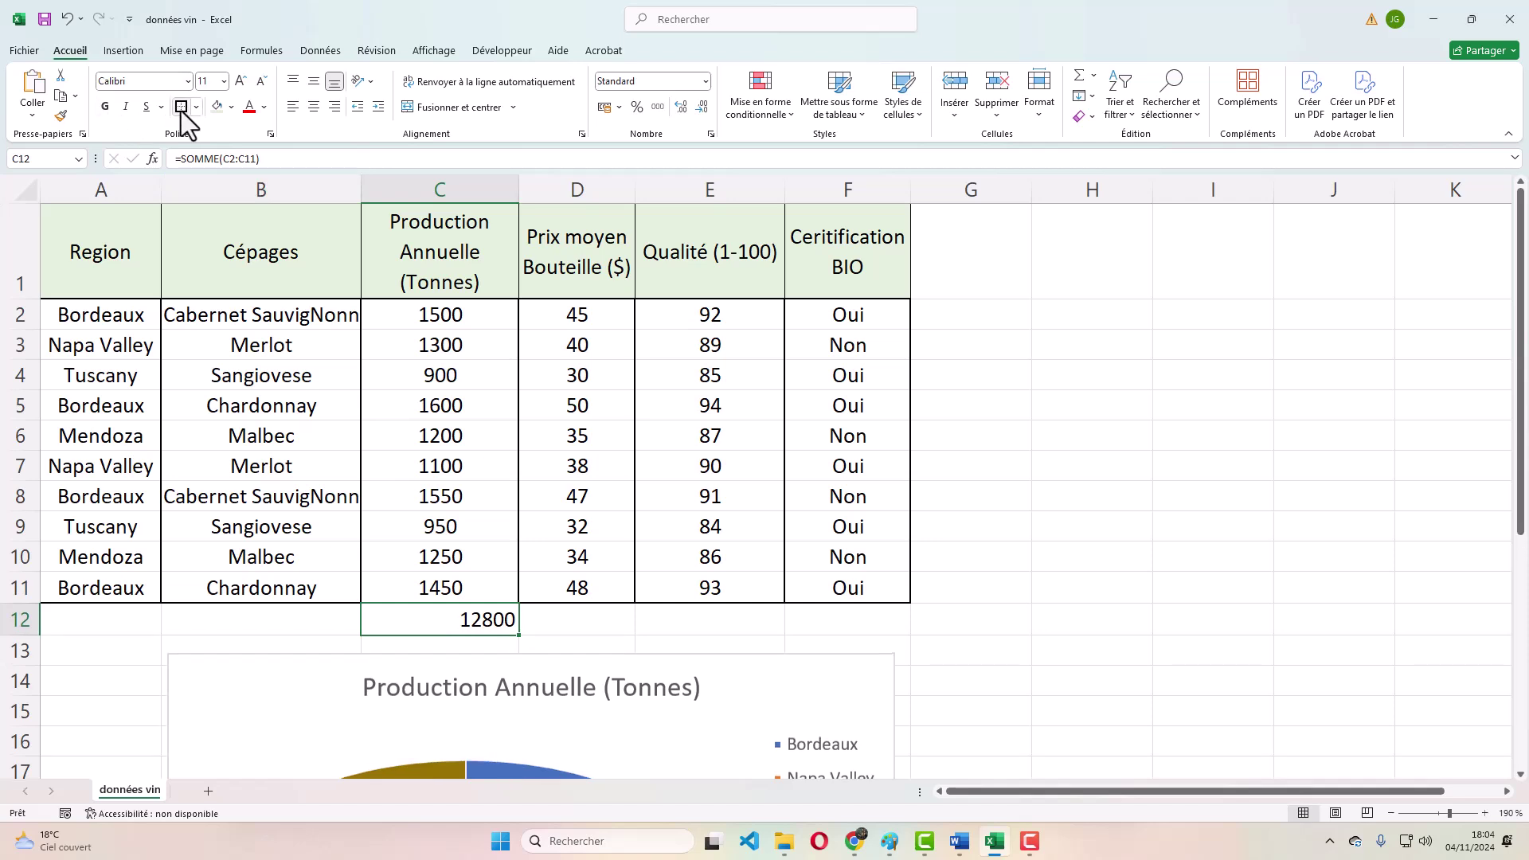
{"action": "left_click", "coordinate": [232, 107]}
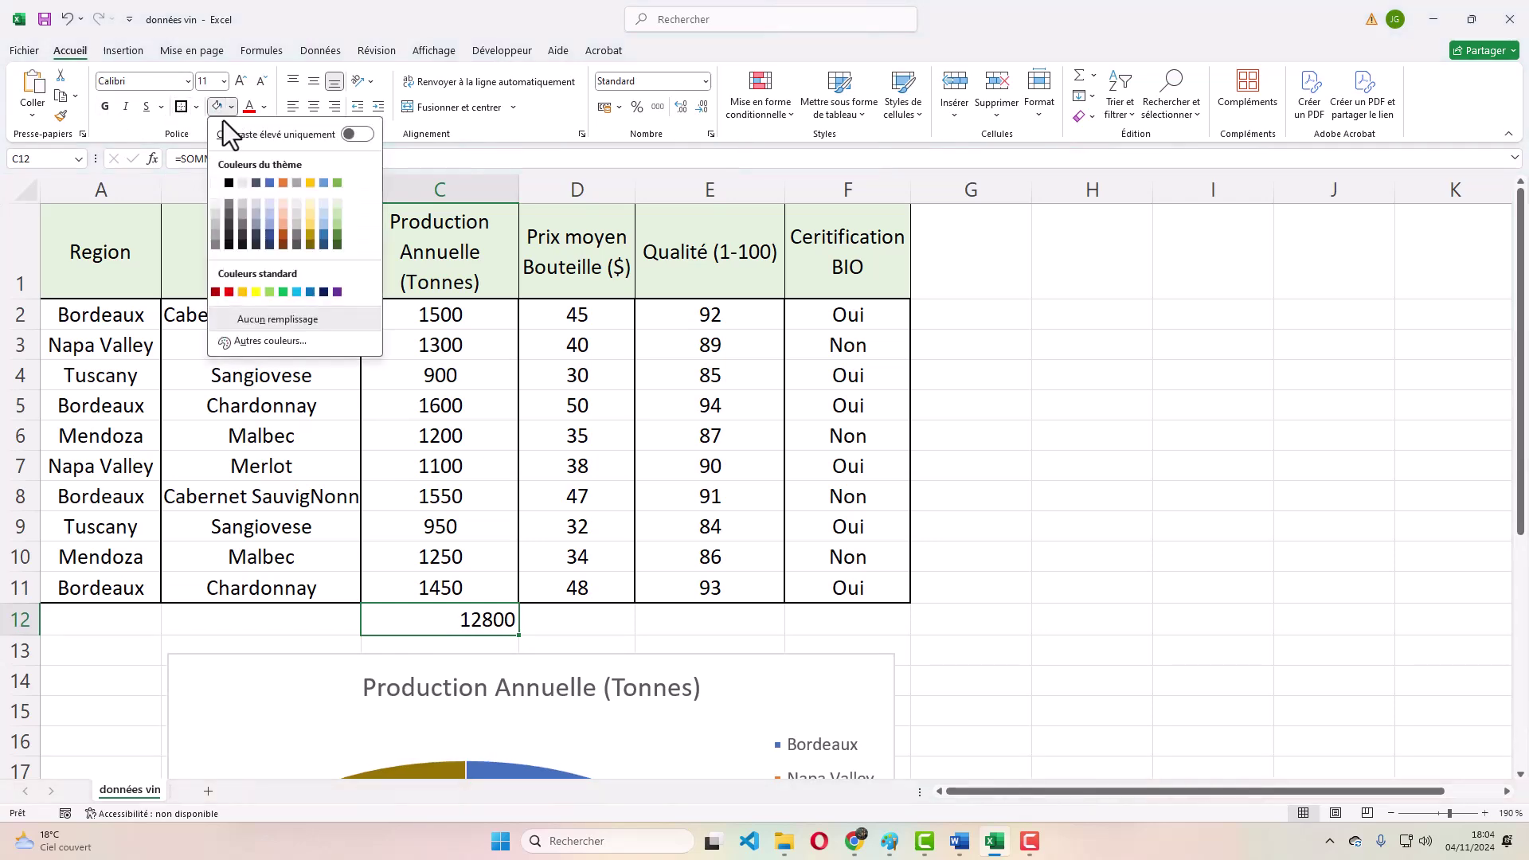
{"action": "left_click", "coordinate": [310, 182]}
- Enter the label "TOTAL" in cell B12
{"action": "left_click", "coordinate": [294, 620]}
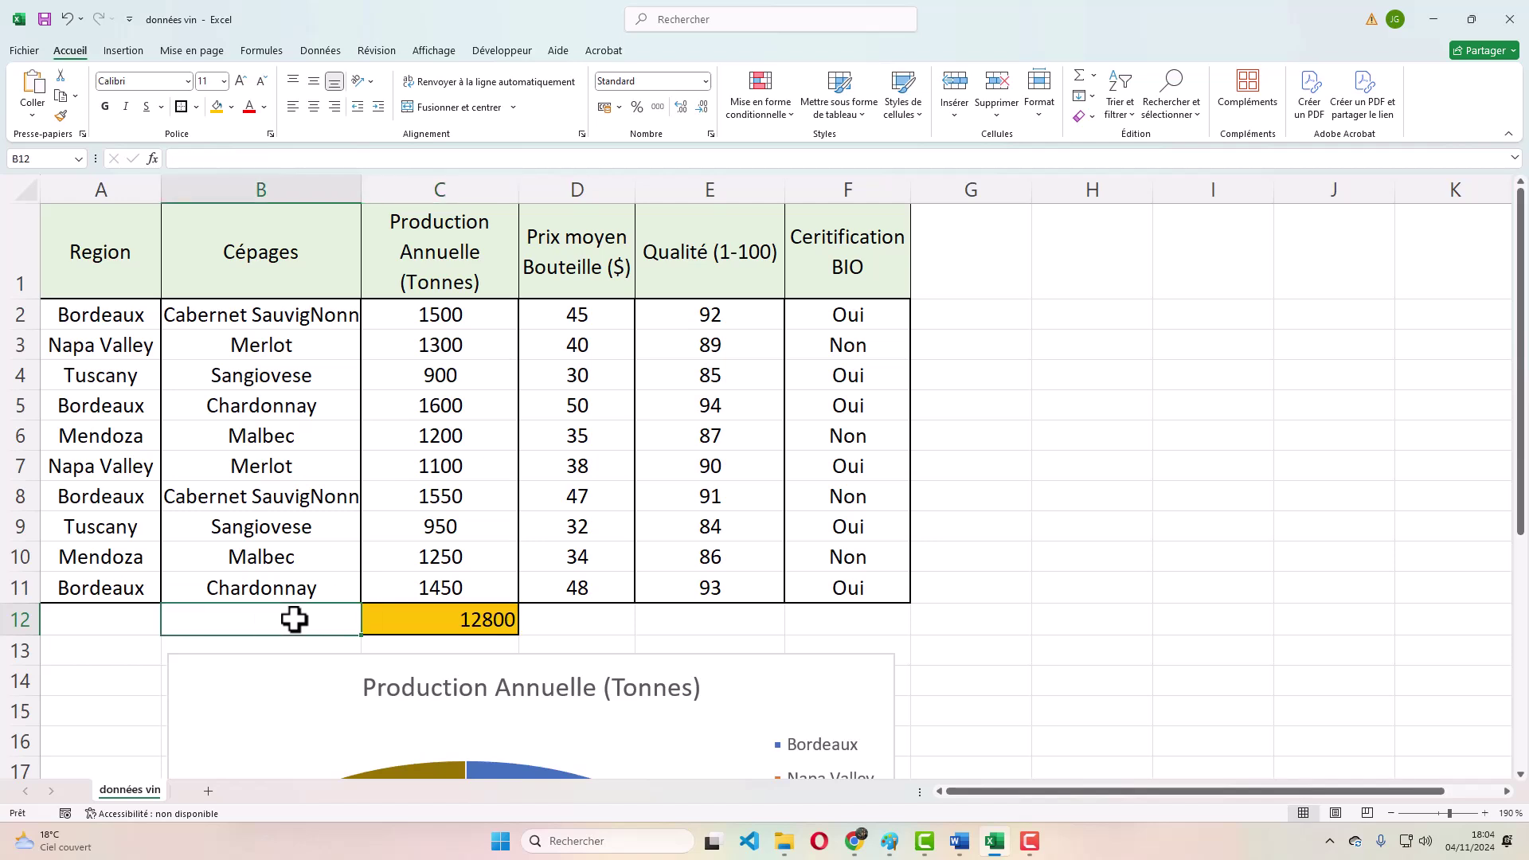
{"action": "type", "text": "TOTAL"}
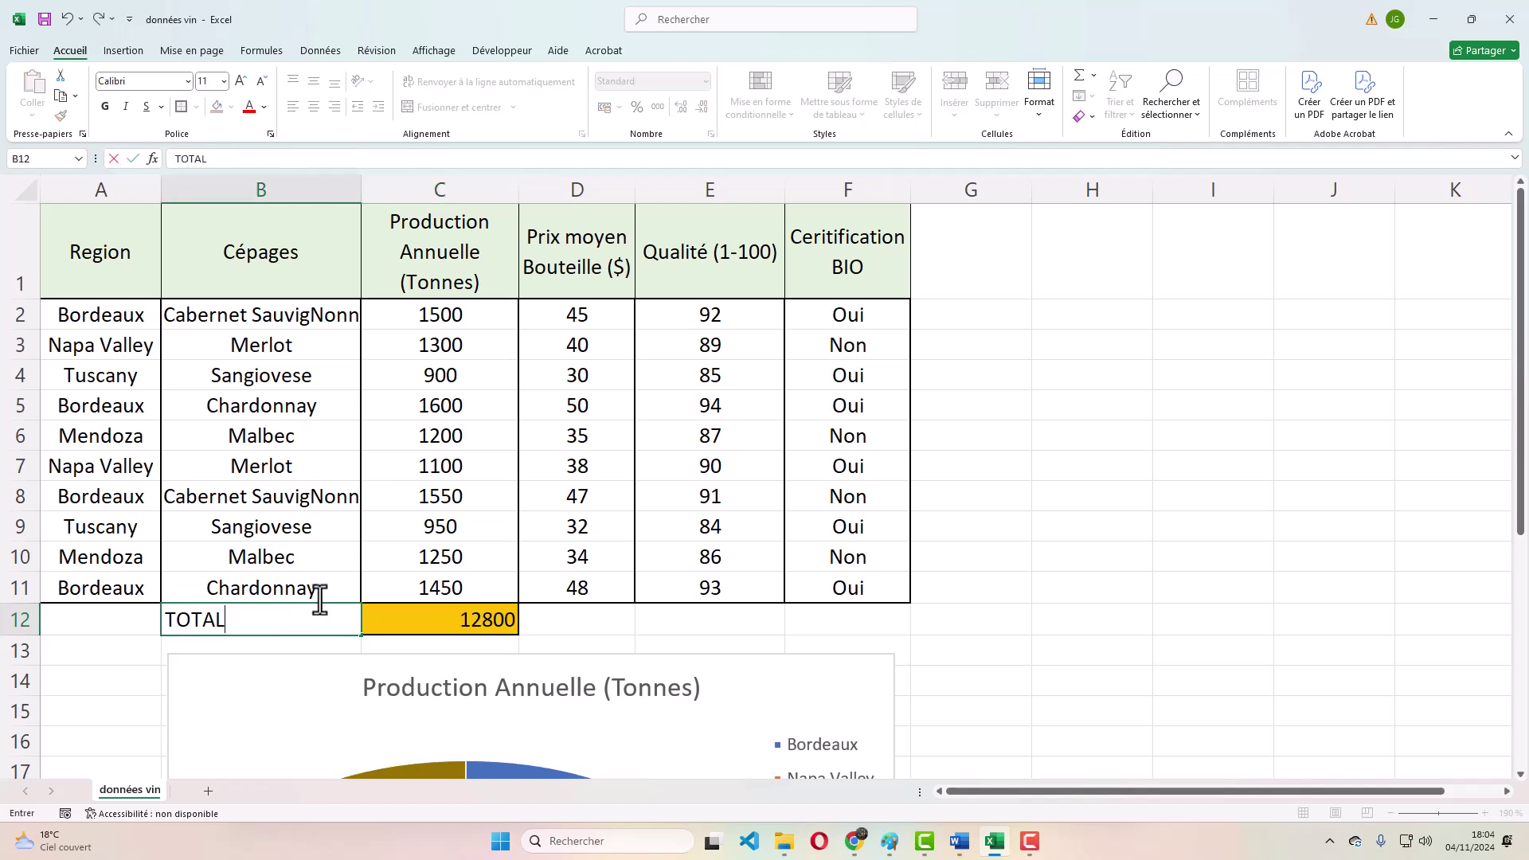
{"action": "left_click", "coordinate": [594, 557]}
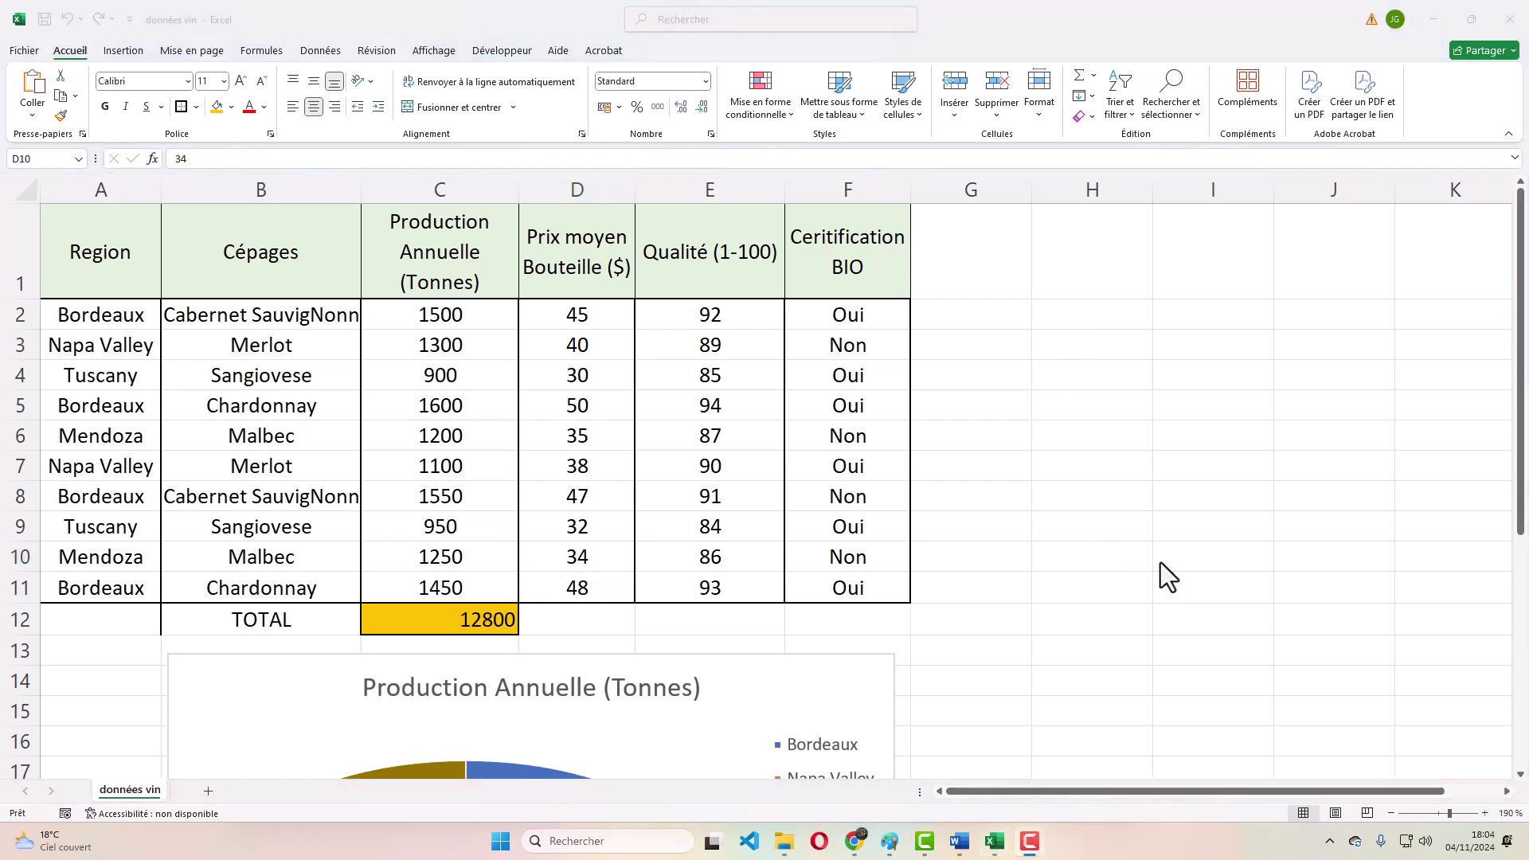
- Calculate the average bottle price in D12 with the formula =MOYENNE(D2:D11)
{"action": "left_click_drag", "start_coordinate": [594, 309], "coordinate": [597, 588]}
{"action": "left_click", "coordinate": [553, 628]}
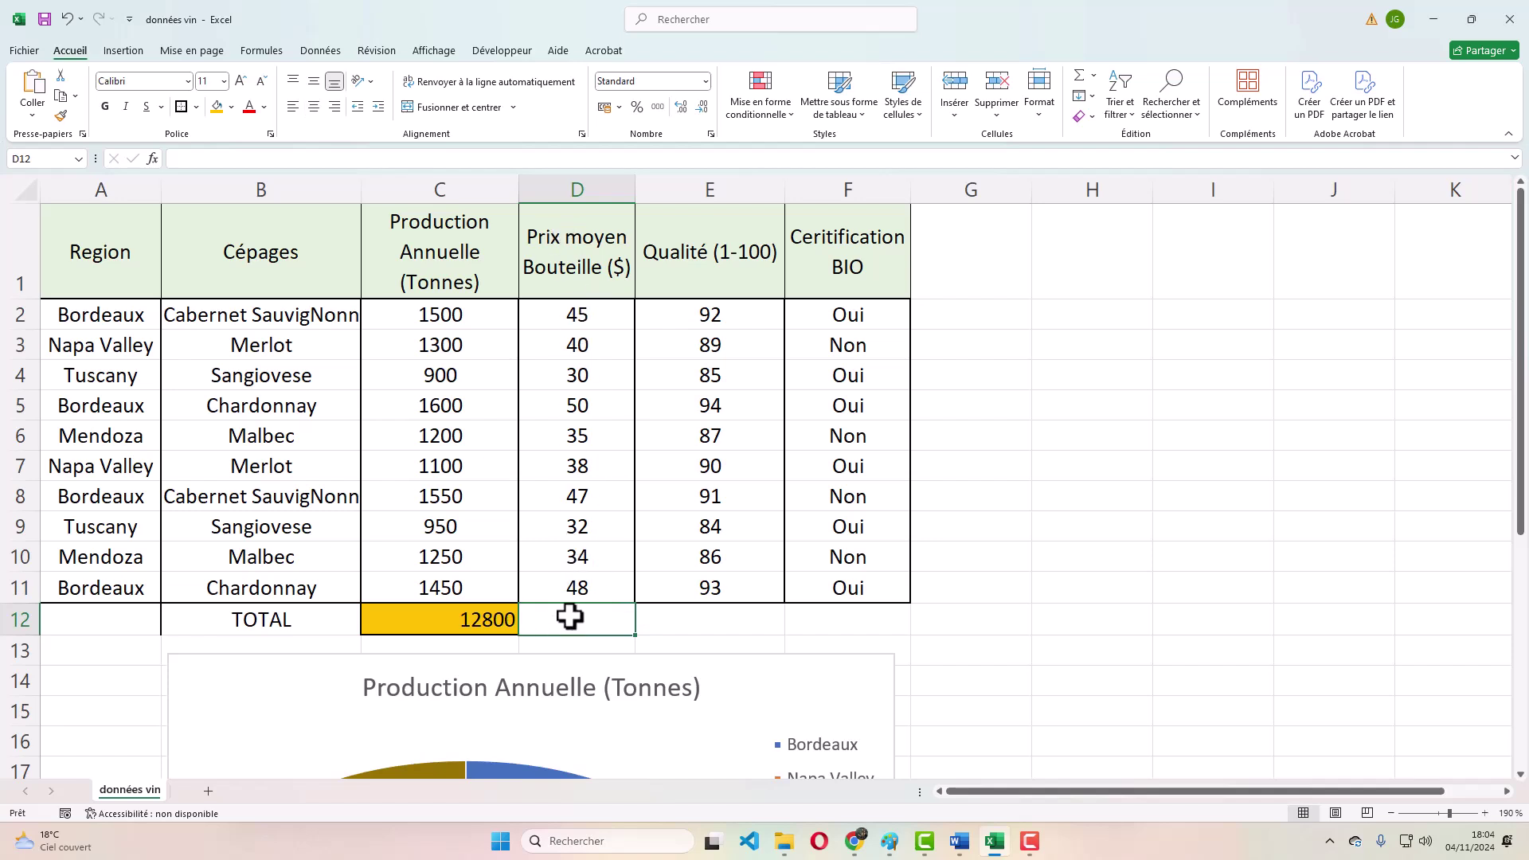
{"action": "type", "text": "=M"}
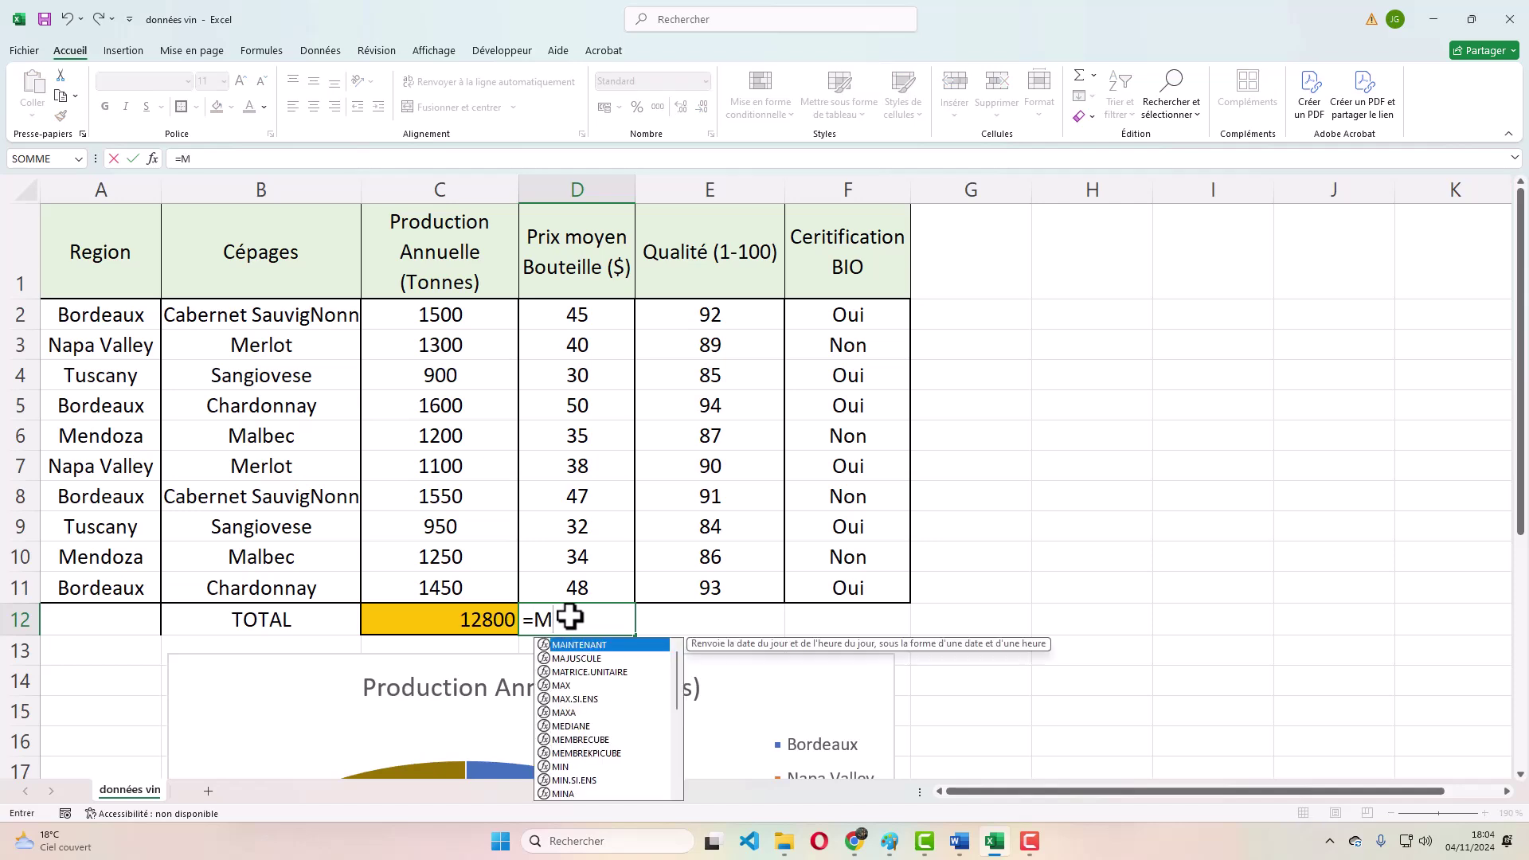
{"action": "type", "text": "OY"}
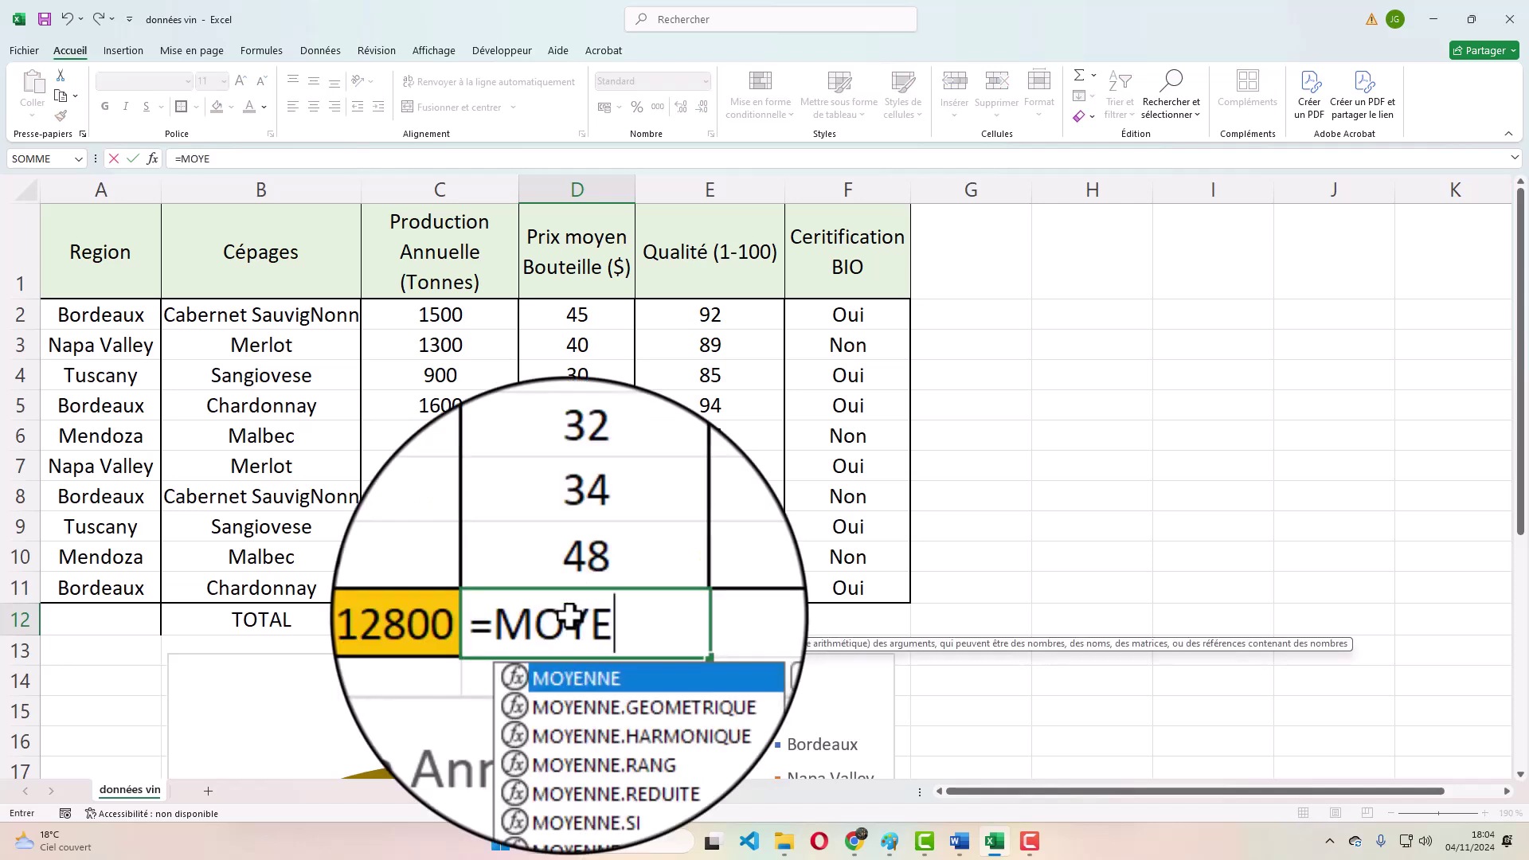
{"action": "type", "text": "E"}
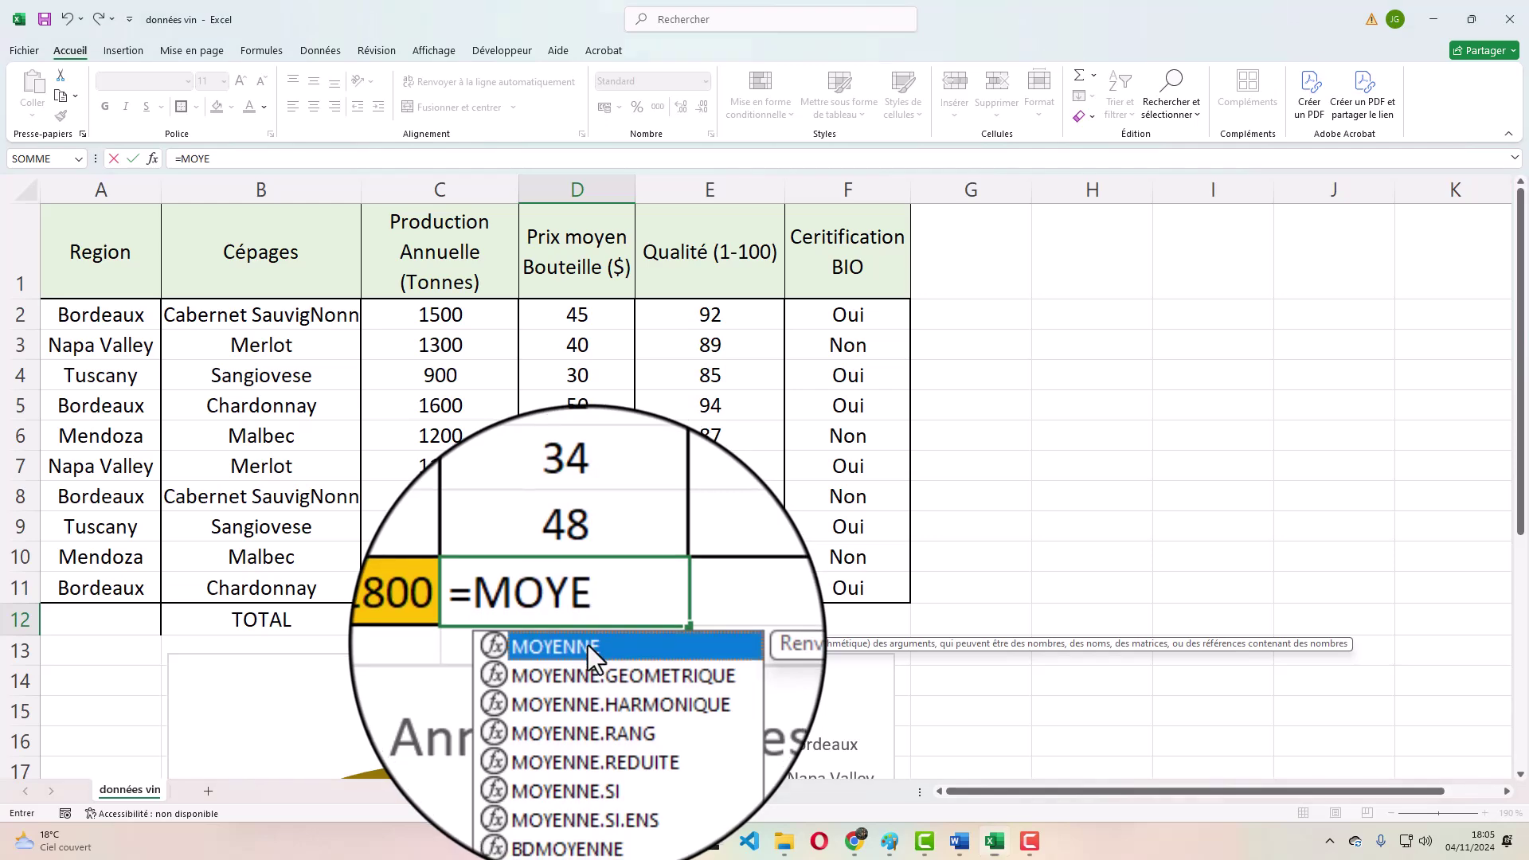
{"action": "double_click", "coordinate": [588, 645]}
{"action": "left_click_drag", "start_coordinate": [587, 314], "coordinate": [606, 590]}
{"action": "key", "text": "Return"}
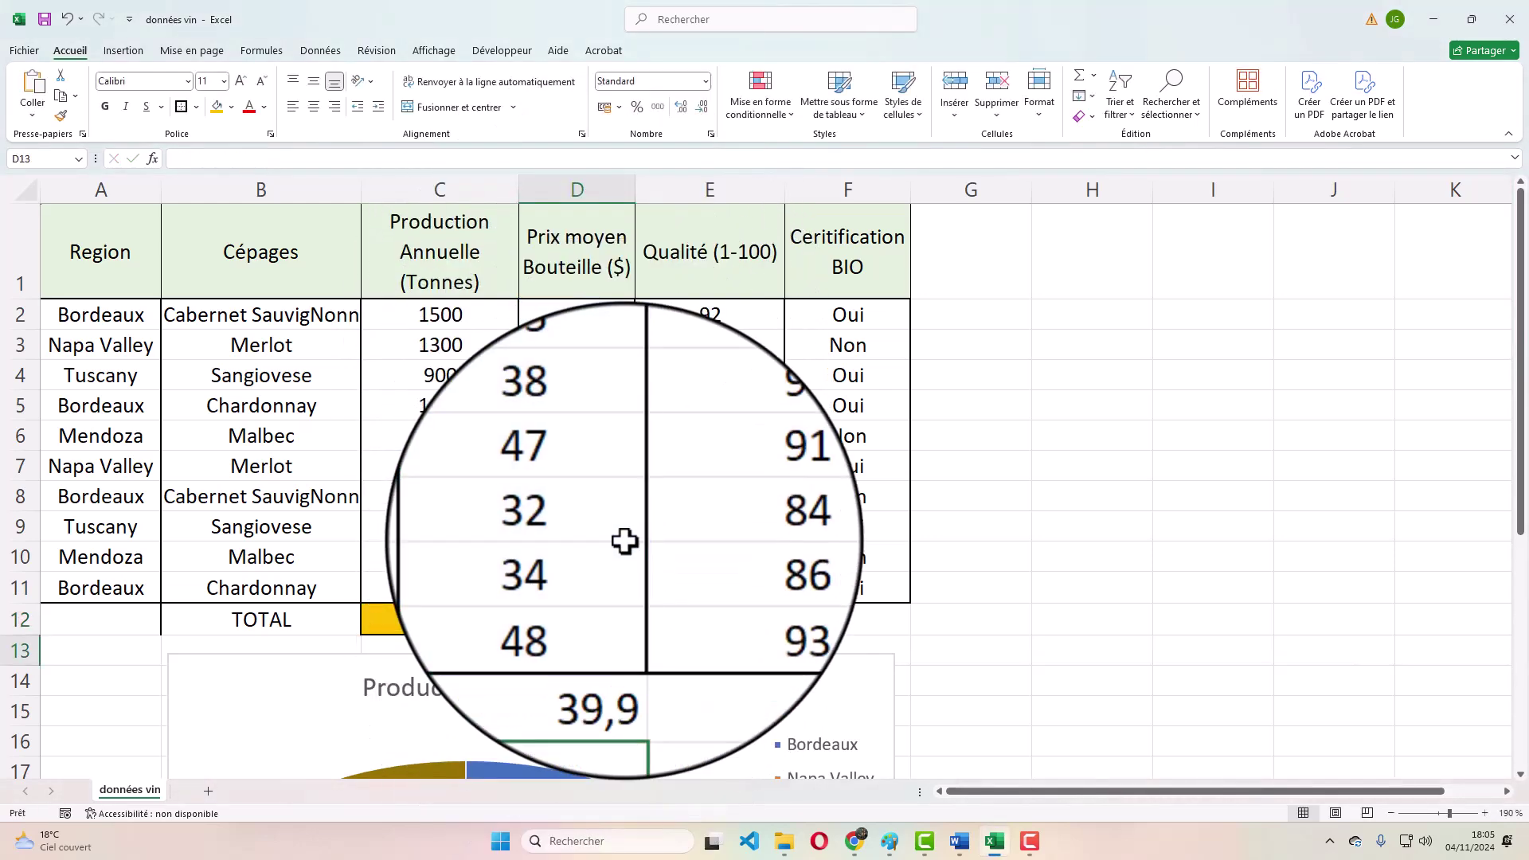
- Fill the average cell D12 with light blue and centre the contents of D12 and C12
{"action": "left_click", "coordinate": [582, 616]}
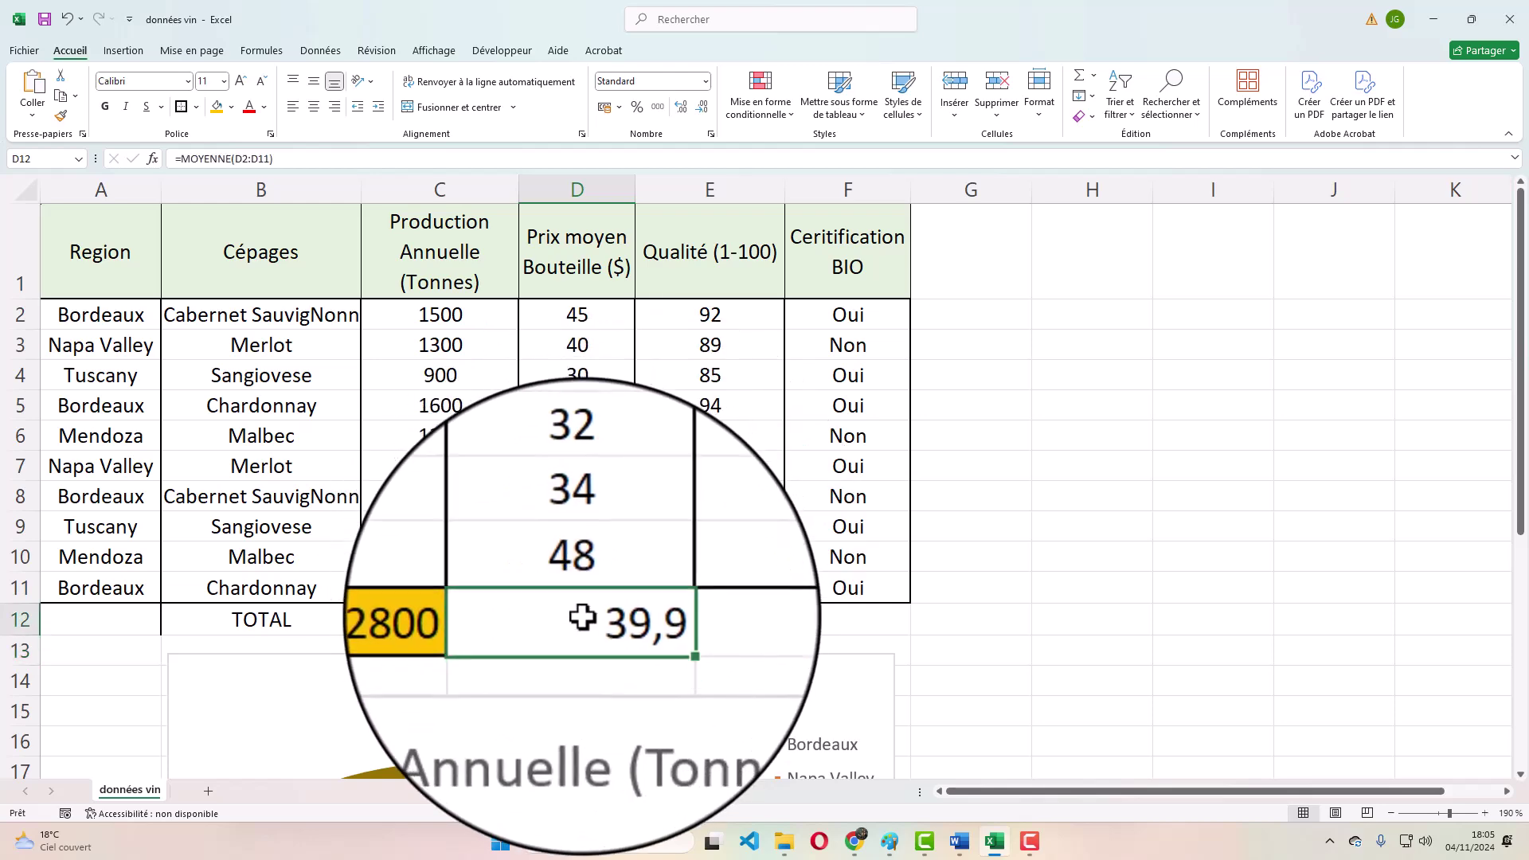
{"action": "left_click", "coordinate": [233, 110]}
{"action": "left_click", "coordinate": [269, 211]}
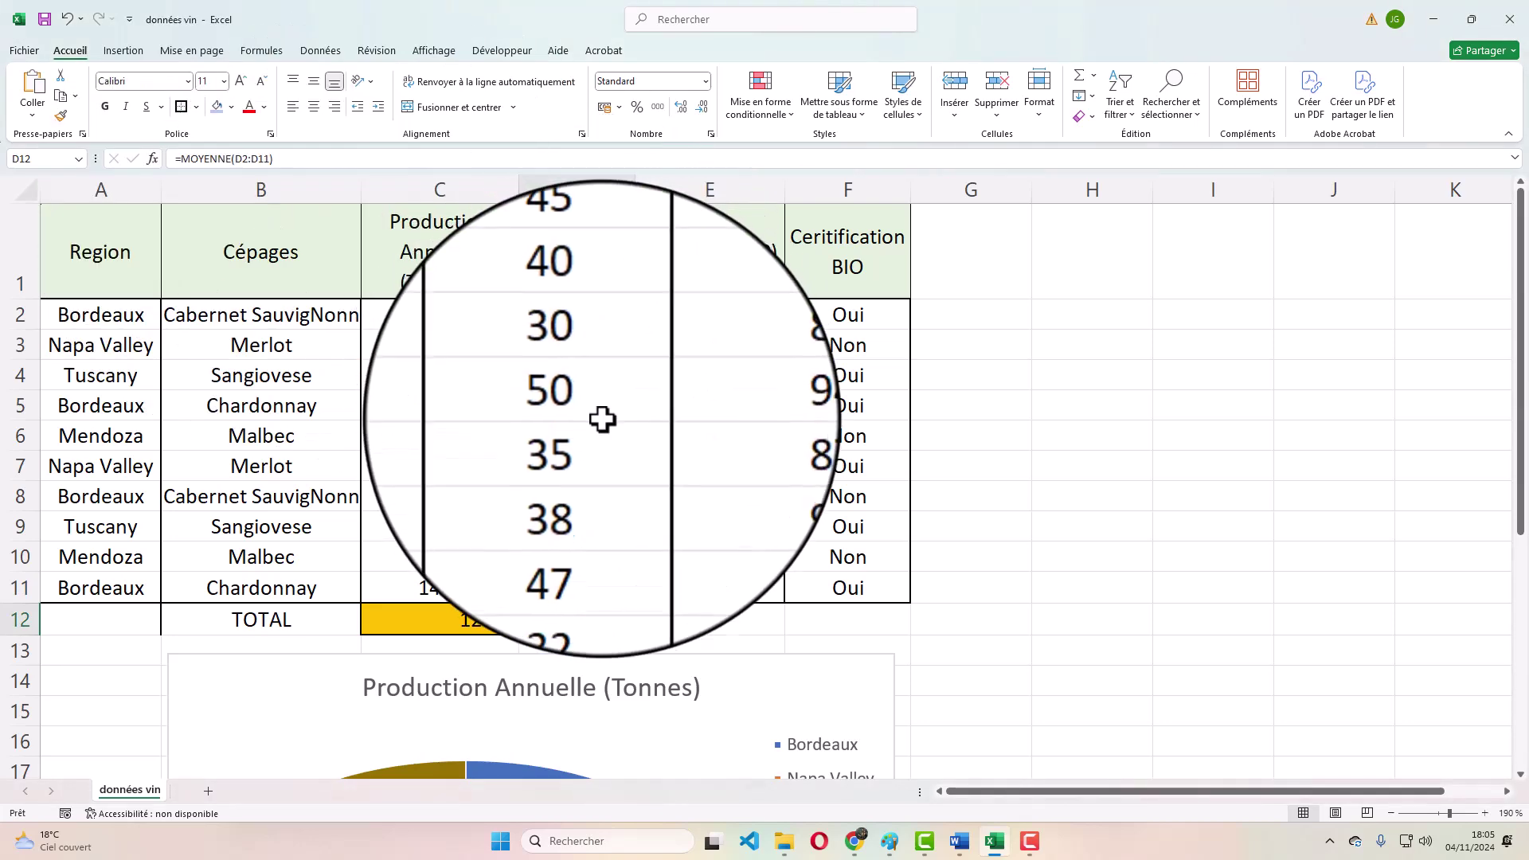
{"action": "left_click", "coordinate": [317, 120]}
{"action": "left_click", "coordinate": [464, 617]}
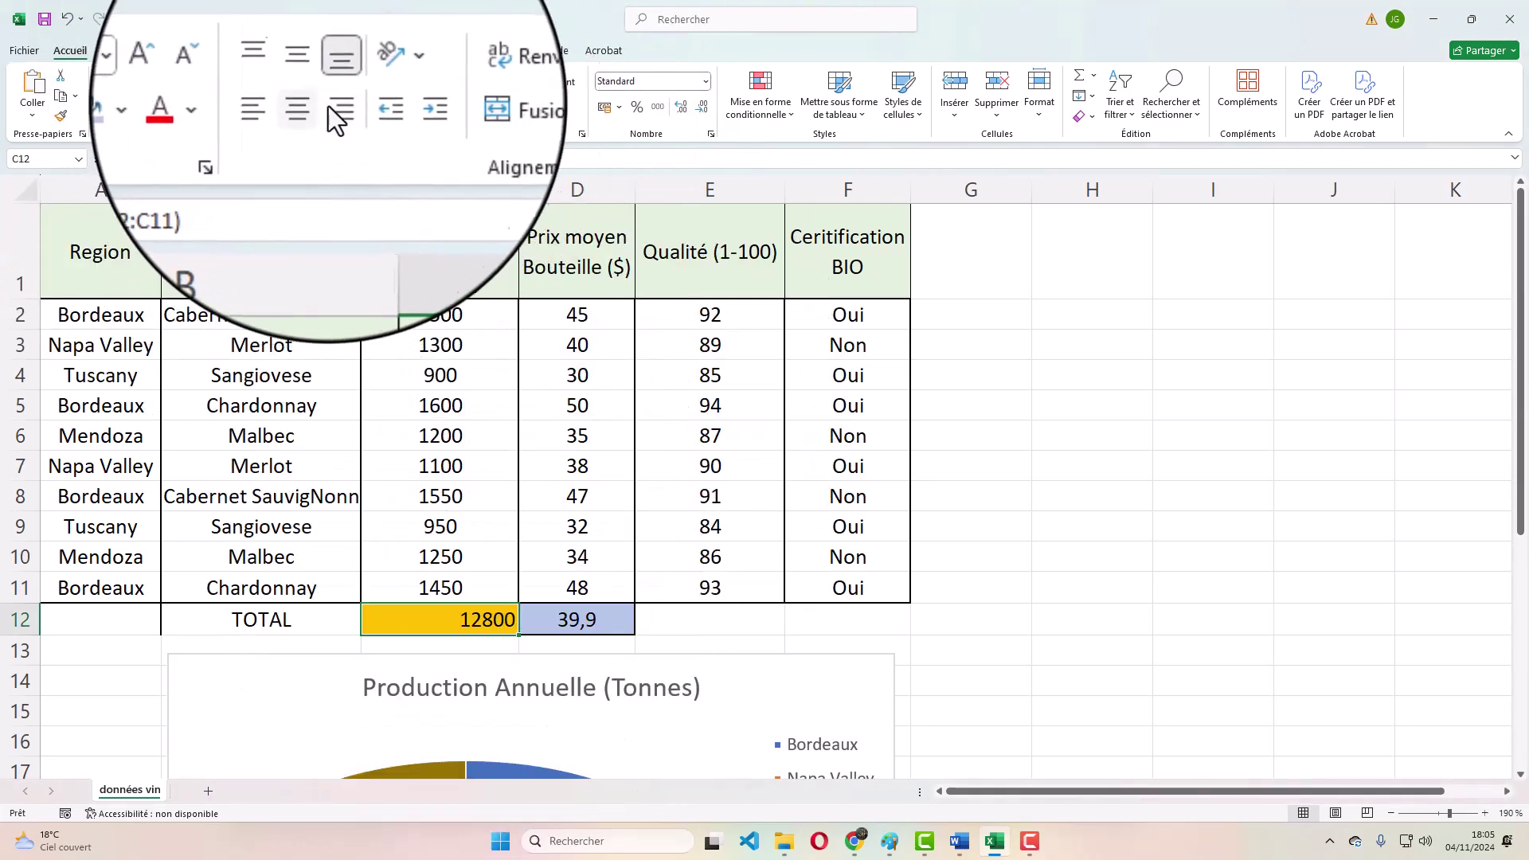
{"action": "left_click", "coordinate": [312, 109]}
- Enter the header "fréquence %" in cell G1 beside the Ceritification BIO column
{"action": "left_click", "coordinate": [1045, 378]}
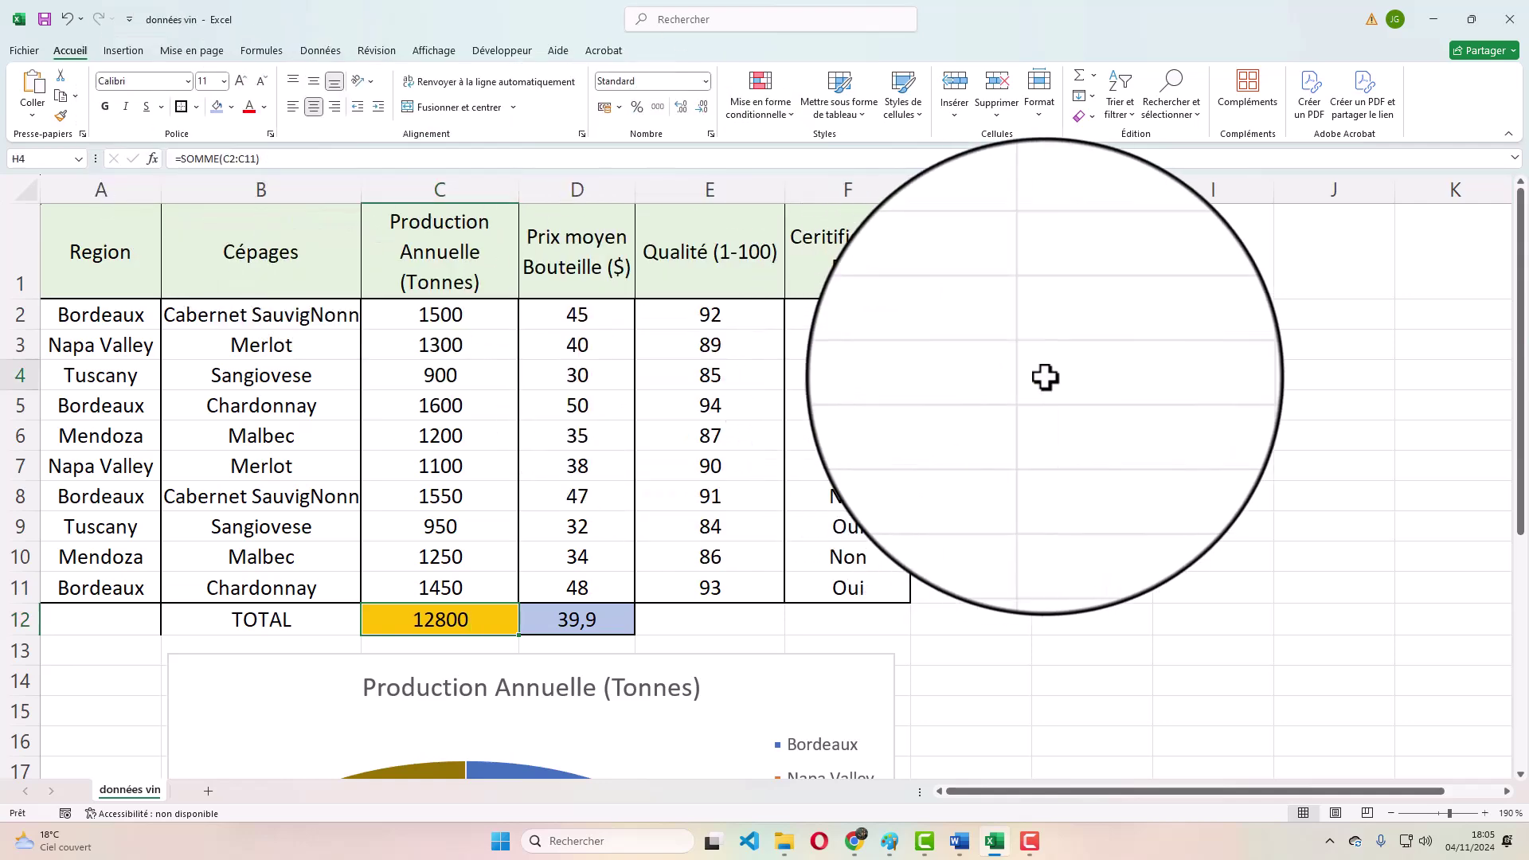
{"action": "left_click", "coordinate": [936, 310]}
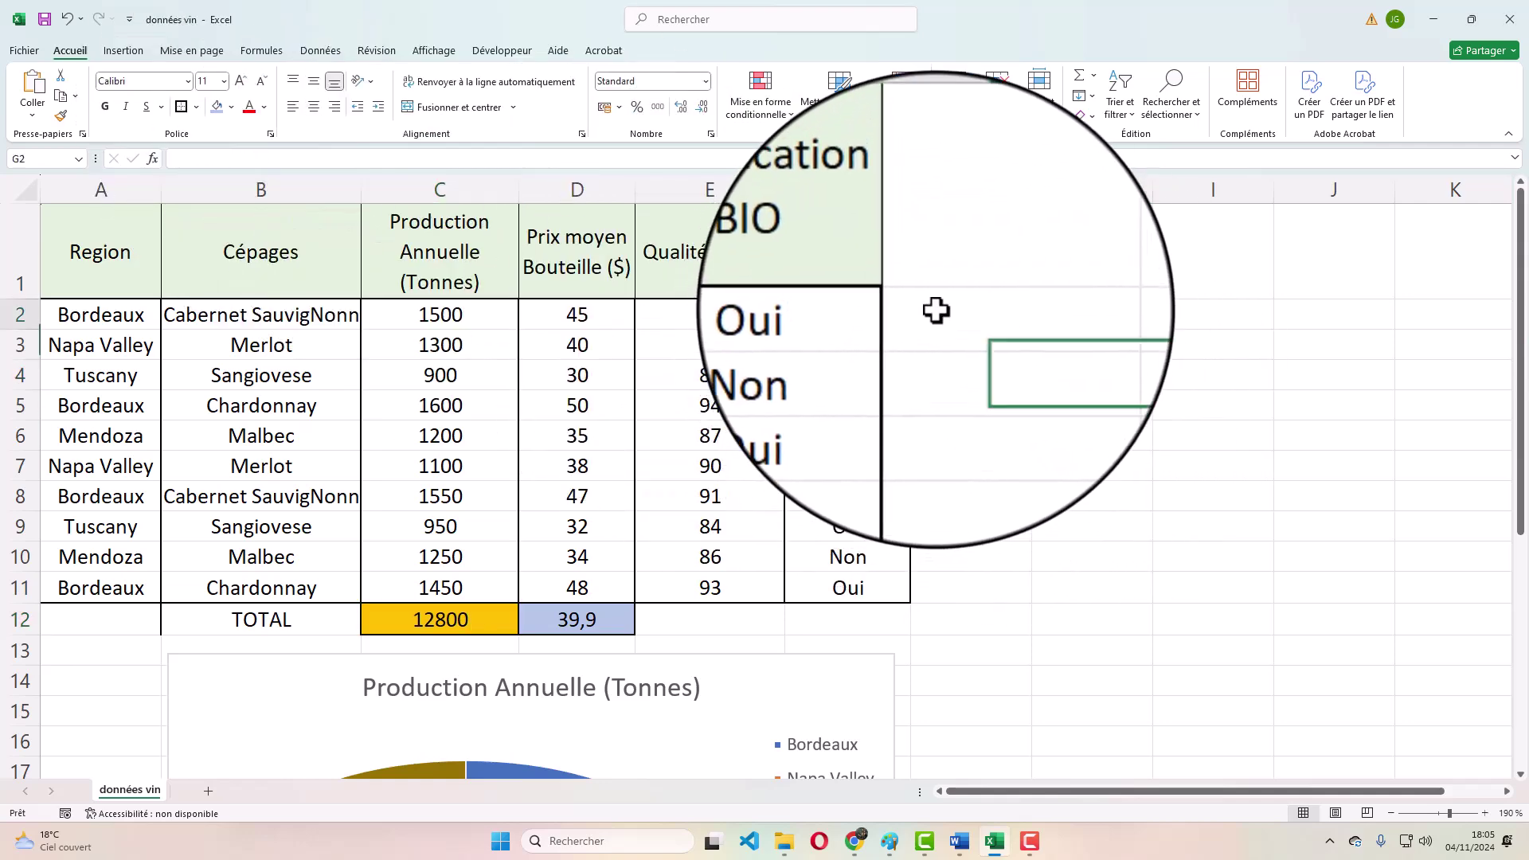
{"action": "left_click", "coordinate": [957, 273]}
{"action": "type", "text": "fréquence"}
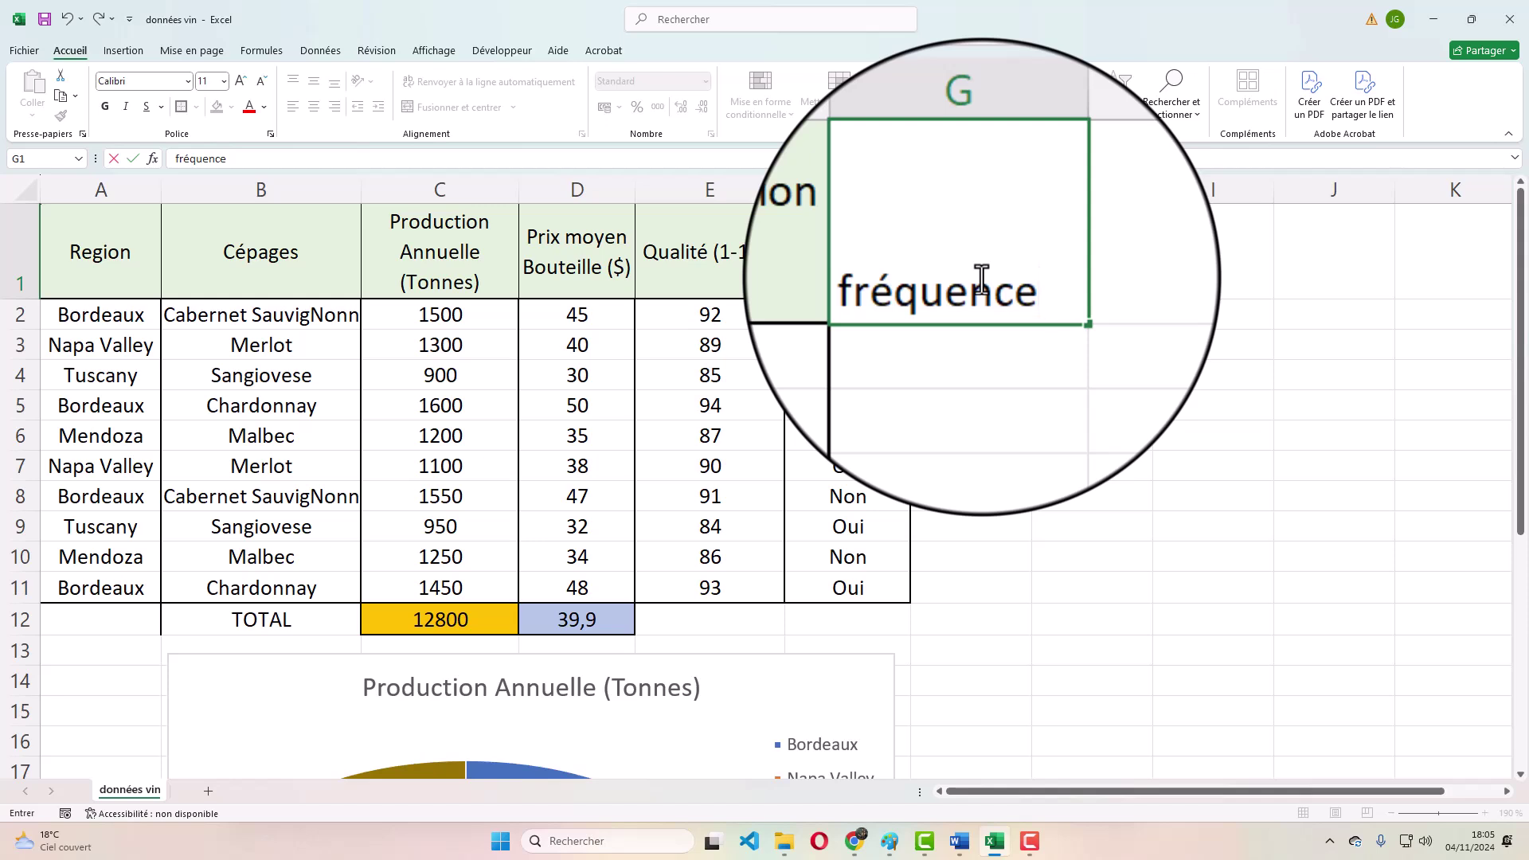
{"action": "type", "text": "%"}
{"action": "left_click", "coordinate": [1083, 337]}
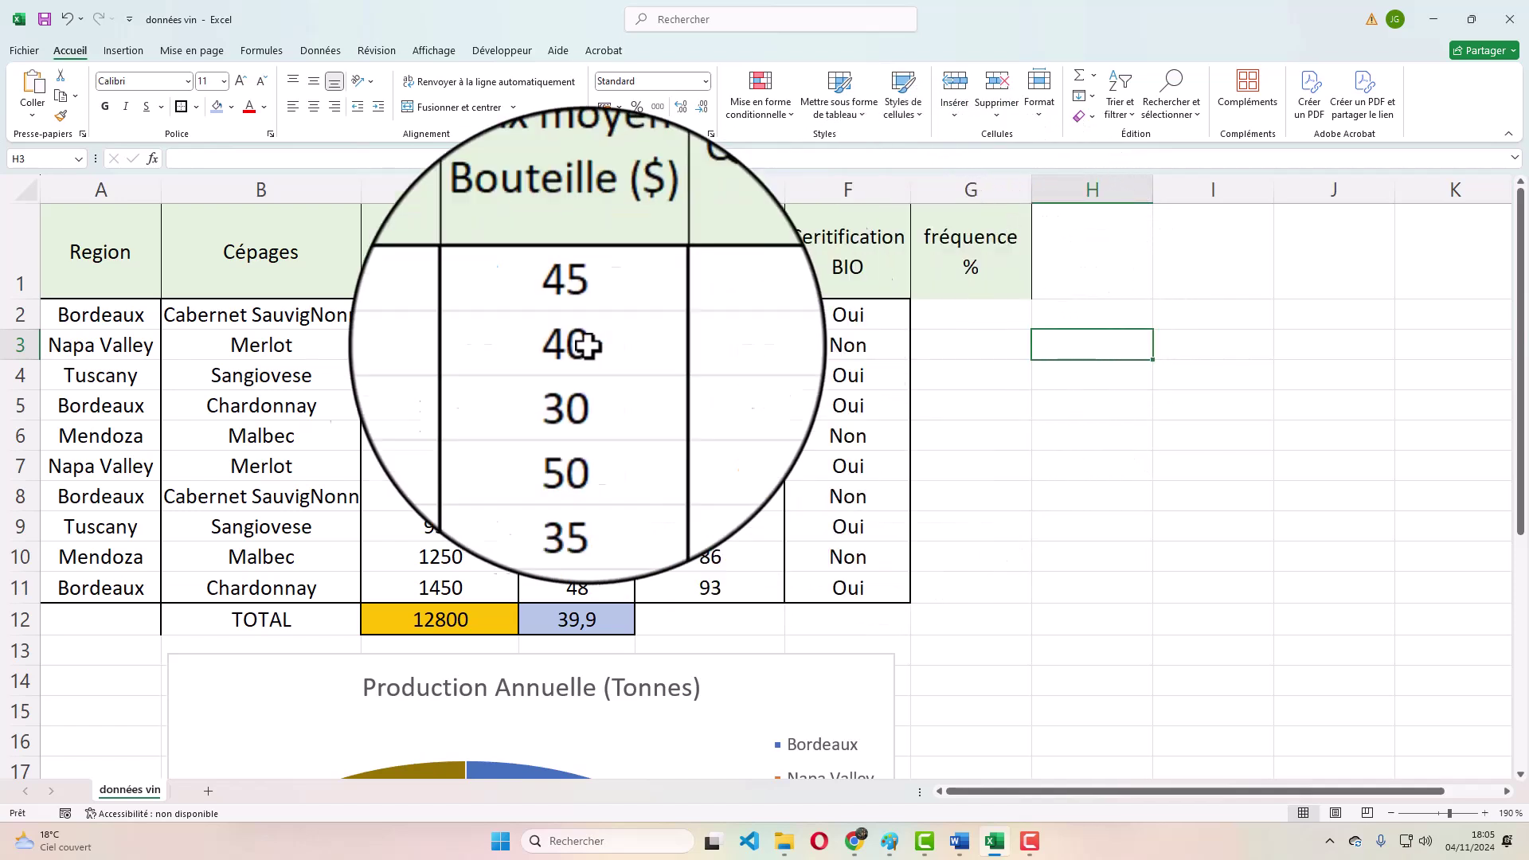
- Calculate the first region's production frequency in G2 with the formula =C2/C12
{"action": "left_click", "coordinate": [446, 316]}
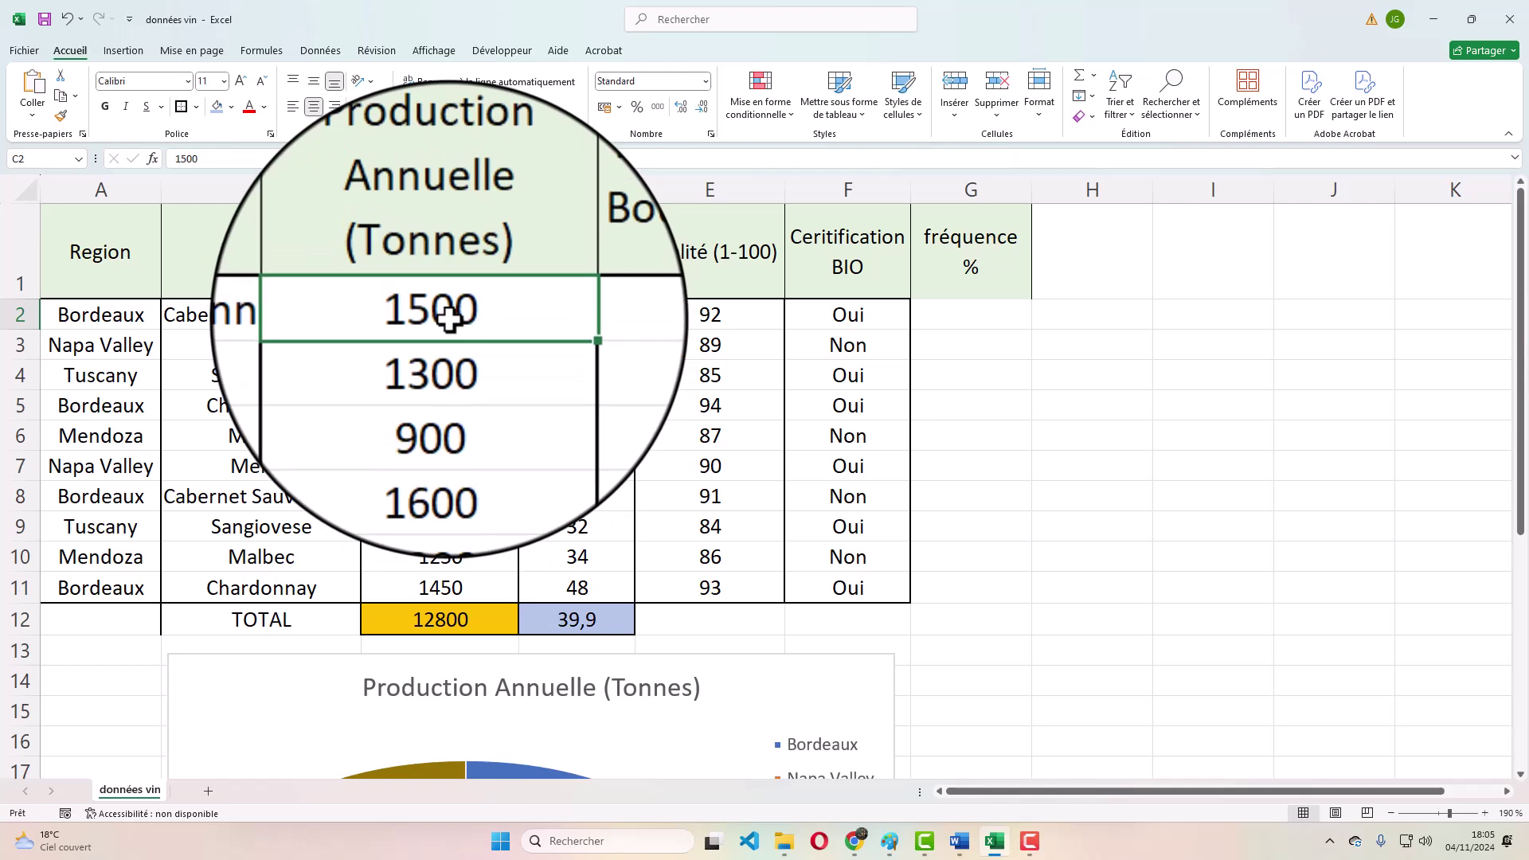
{"action": "left_click", "coordinate": [971, 312]}
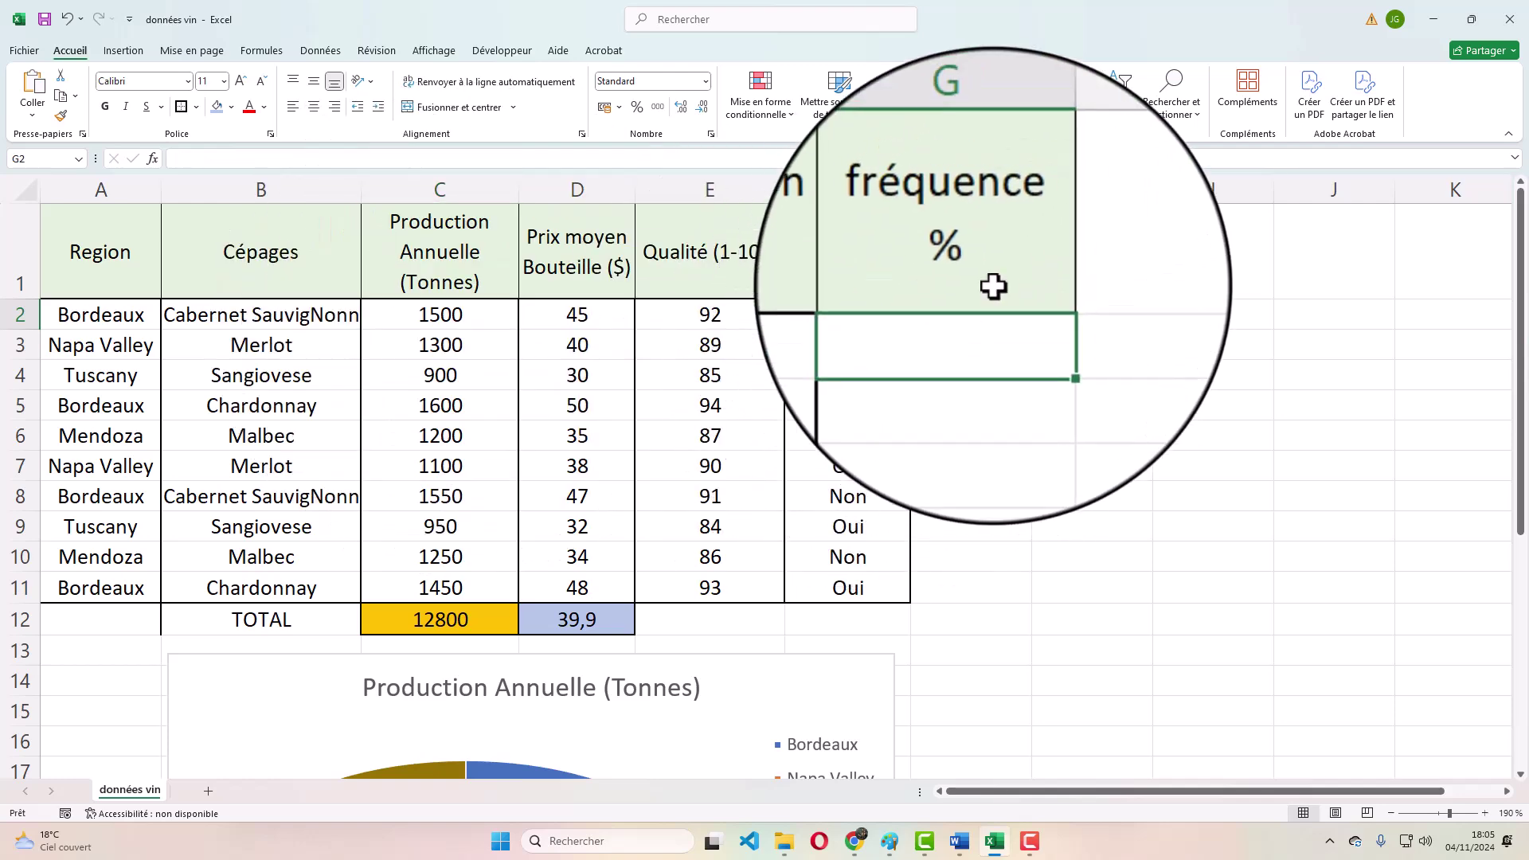
{"action": "type", "text": "="}
{"action": "left_click", "coordinate": [417, 311]}
{"action": "type", "text": "/"}
{"action": "left_click", "coordinate": [457, 625]}
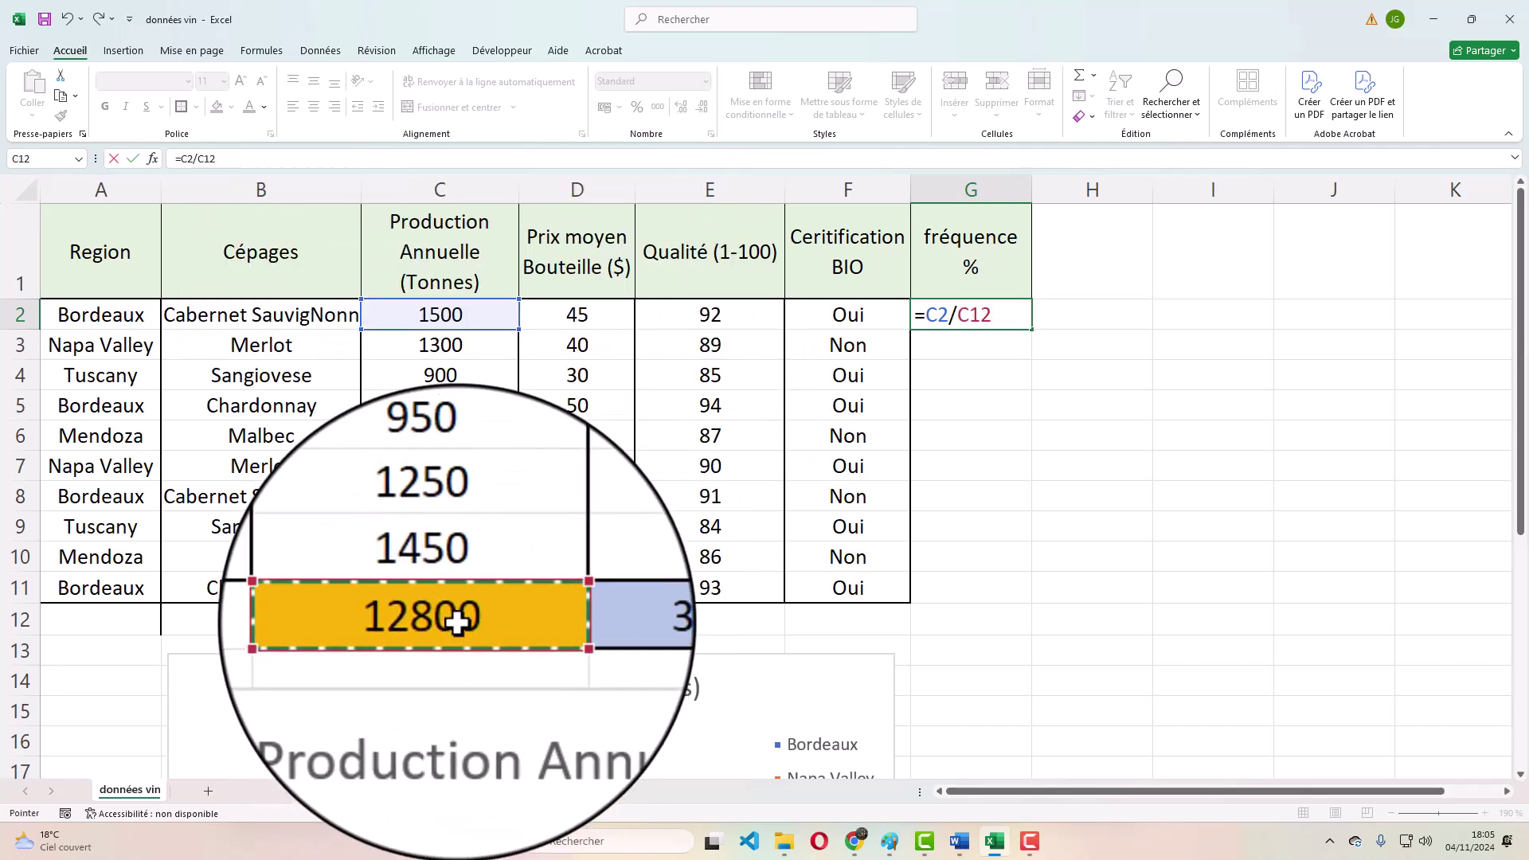
{"action": "key", "text": "Return"}
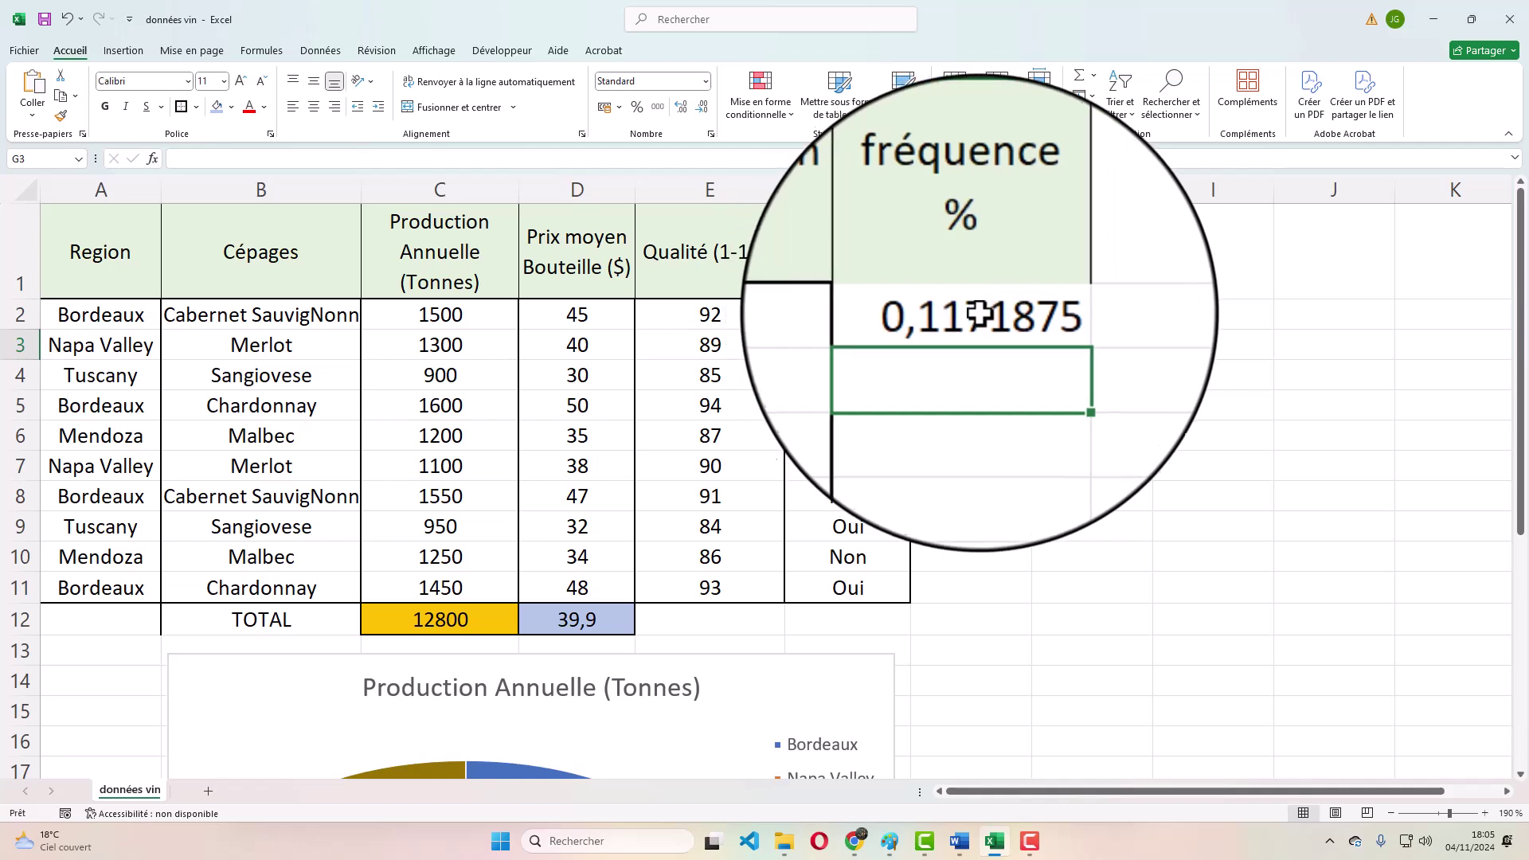
- Format cells G2:G11 as percentages (Pourcentage) with 0 decimal places
{"action": "left_click_drag", "start_coordinate": [969, 318], "coordinate": [980, 580]}
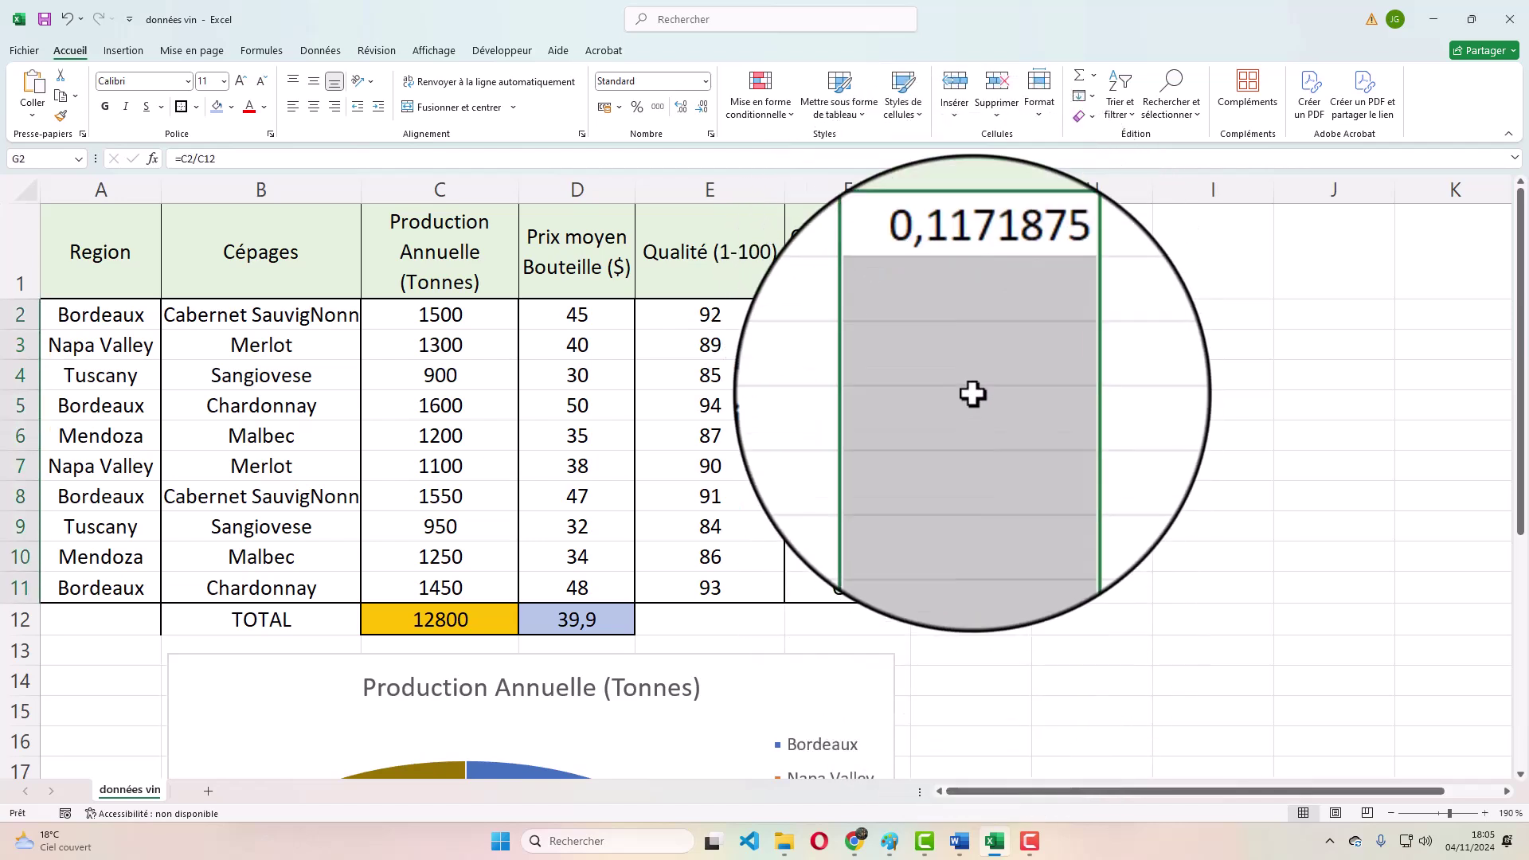
{"action": "right_click", "coordinate": [972, 394]}
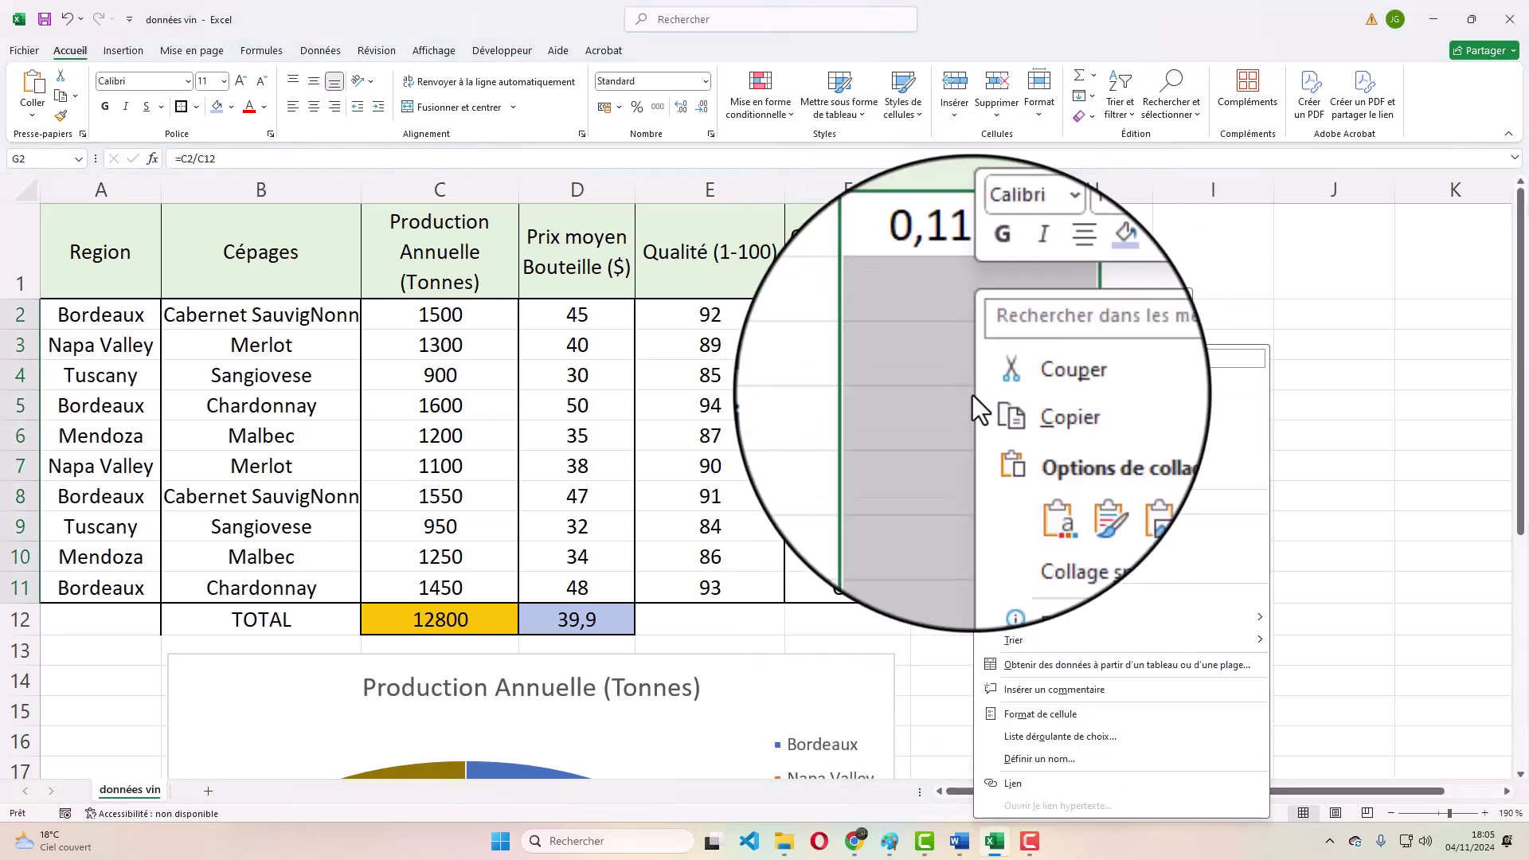
{"action": "left_click", "coordinate": [1044, 718]}
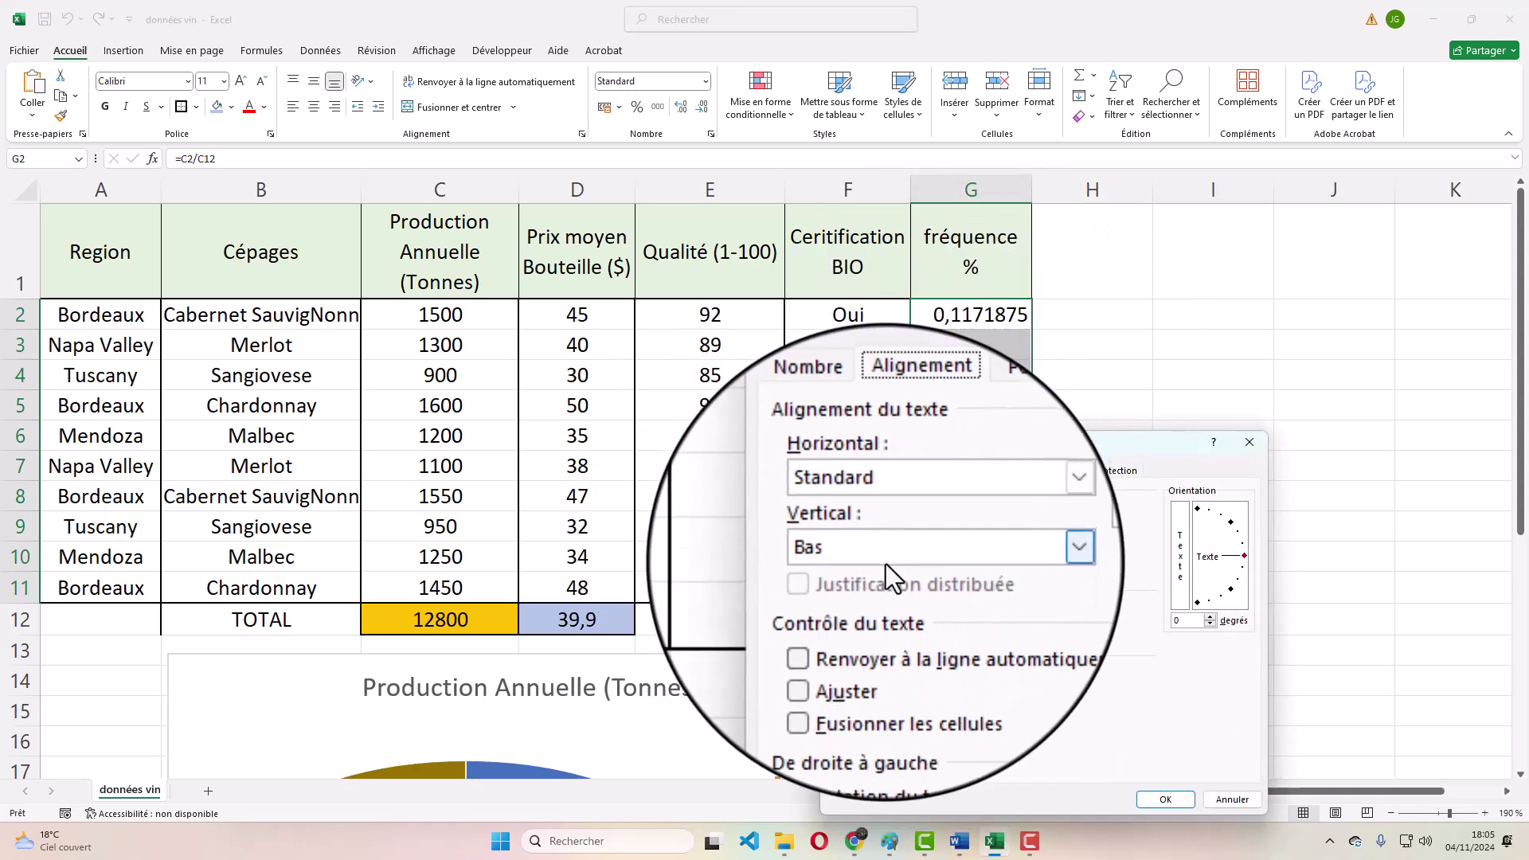
{"action": "left_click", "coordinate": [848, 472]}
{"action": "left_click", "coordinate": [868, 567]}
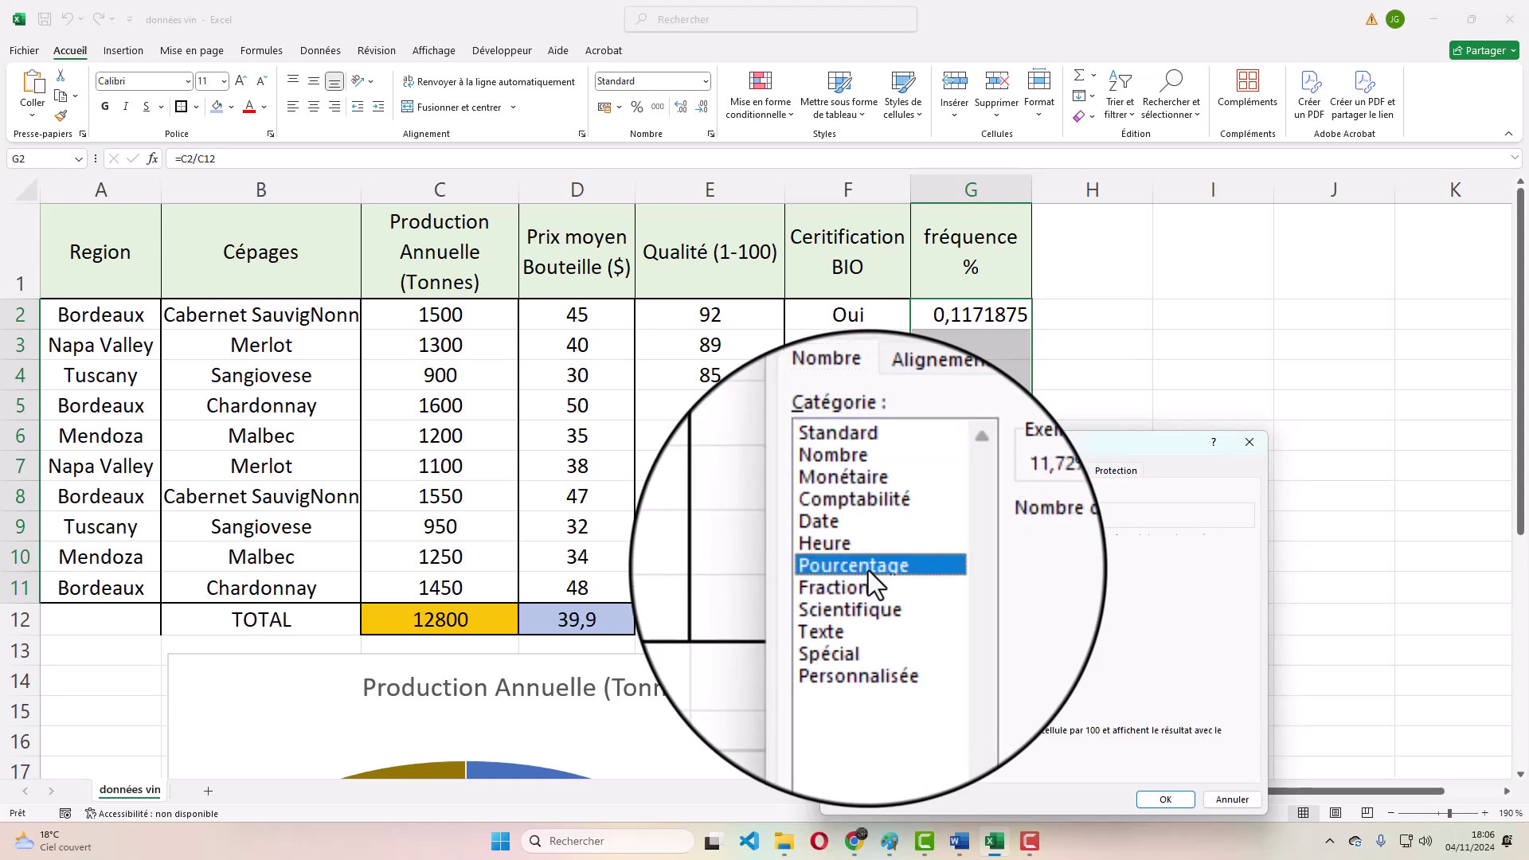
{"action": "left_click", "coordinate": [1077, 547]}
{"action": "left_click", "coordinate": [1077, 547]}
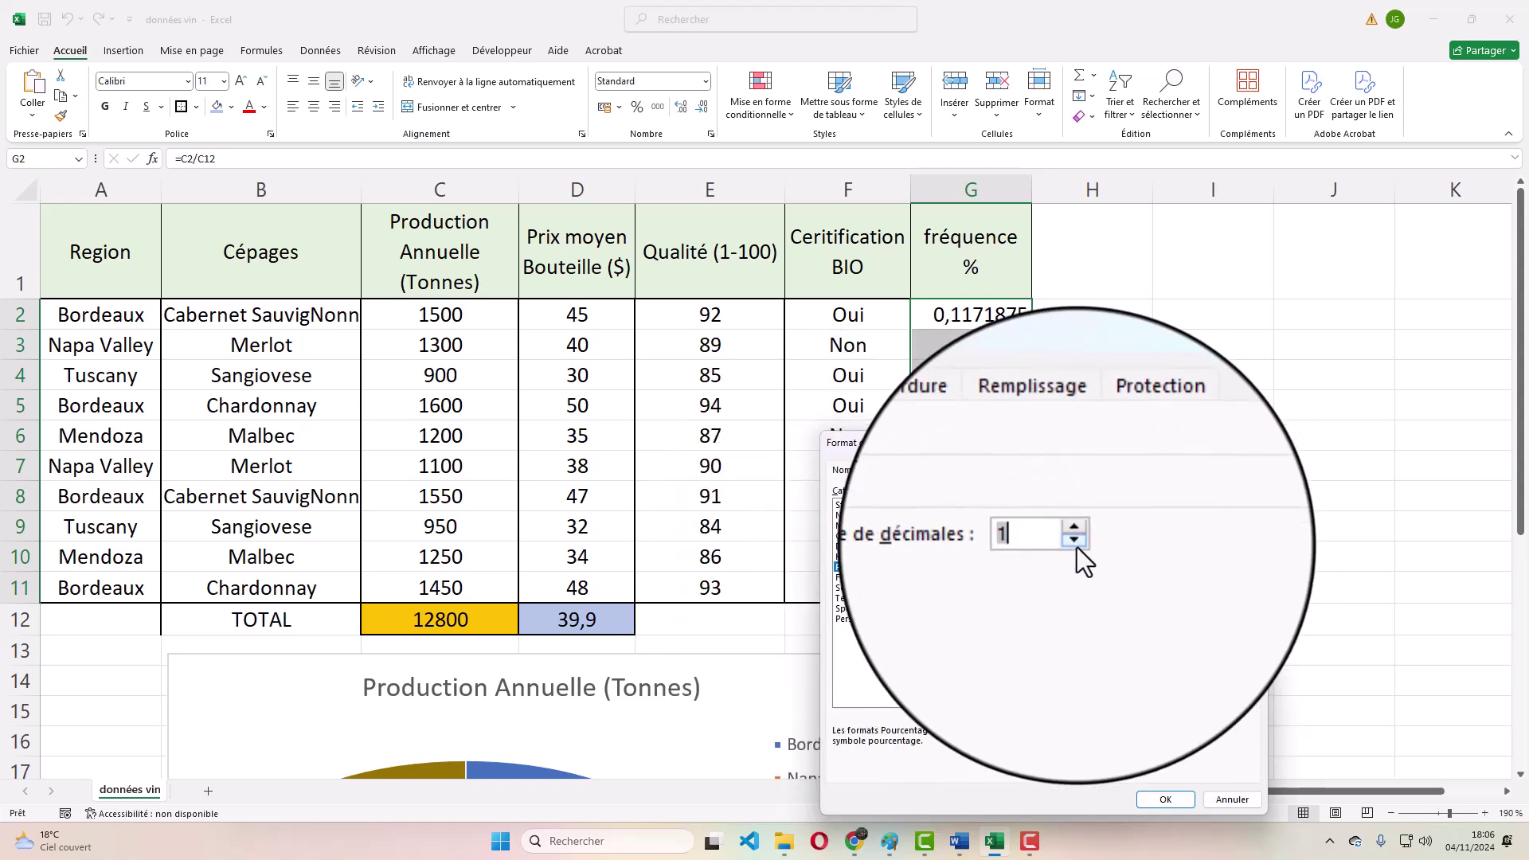
{"action": "left_click", "coordinate": [1165, 799]}
{"action": "left_click", "coordinate": [1098, 382]}
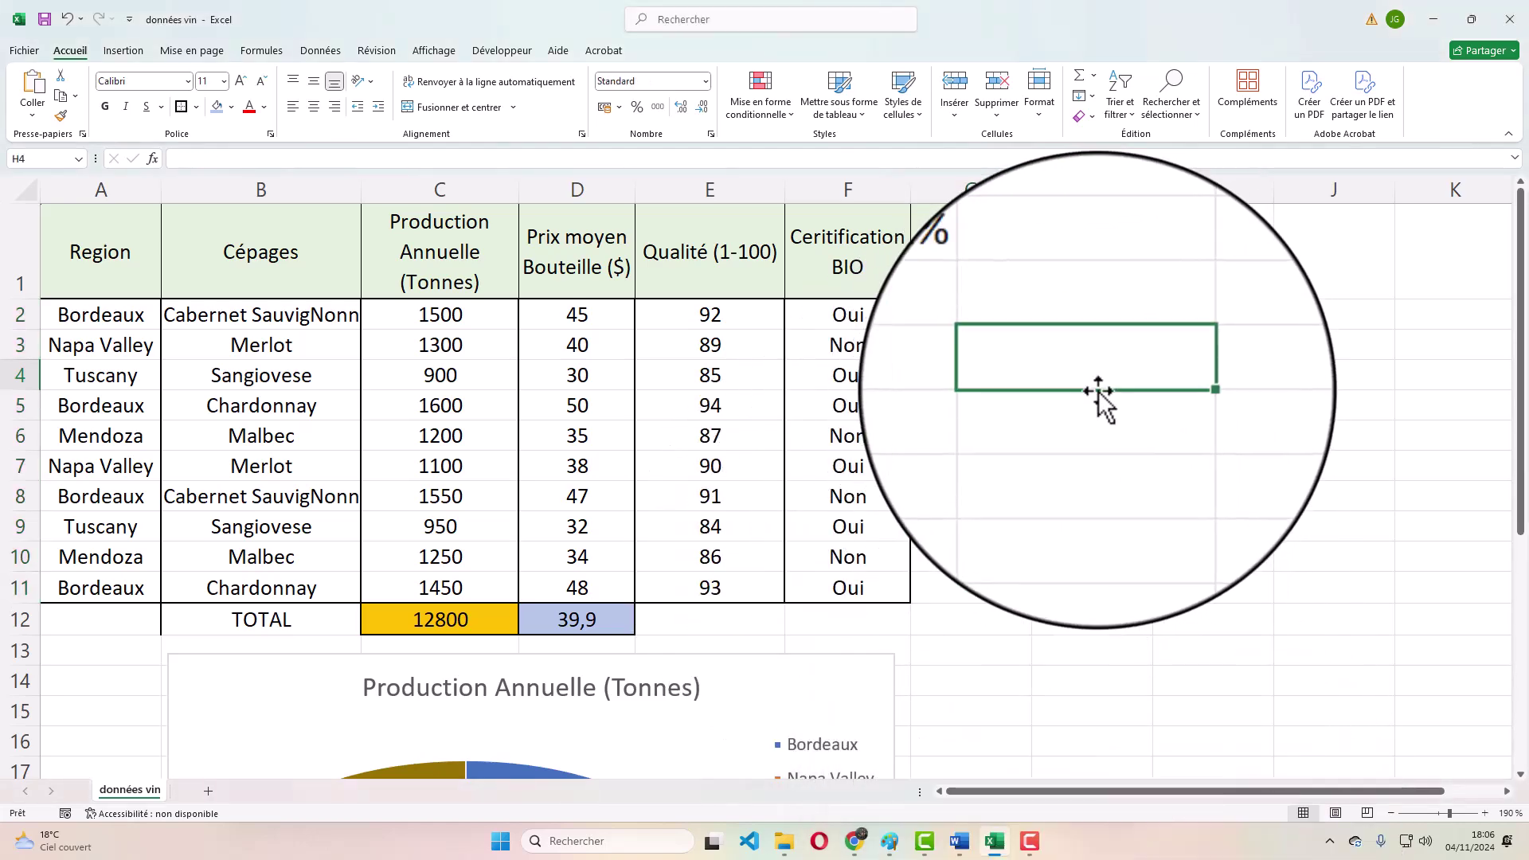
- Try to fill the frequency formula from G2 down to G11 with its relative reference to C12
{"action": "left_click", "coordinate": [981, 316]}
{"action": "left_click_drag", "start_coordinate": [1031, 329], "coordinate": [1029, 603]}
{"action": "left_click", "coordinate": [1027, 350]}
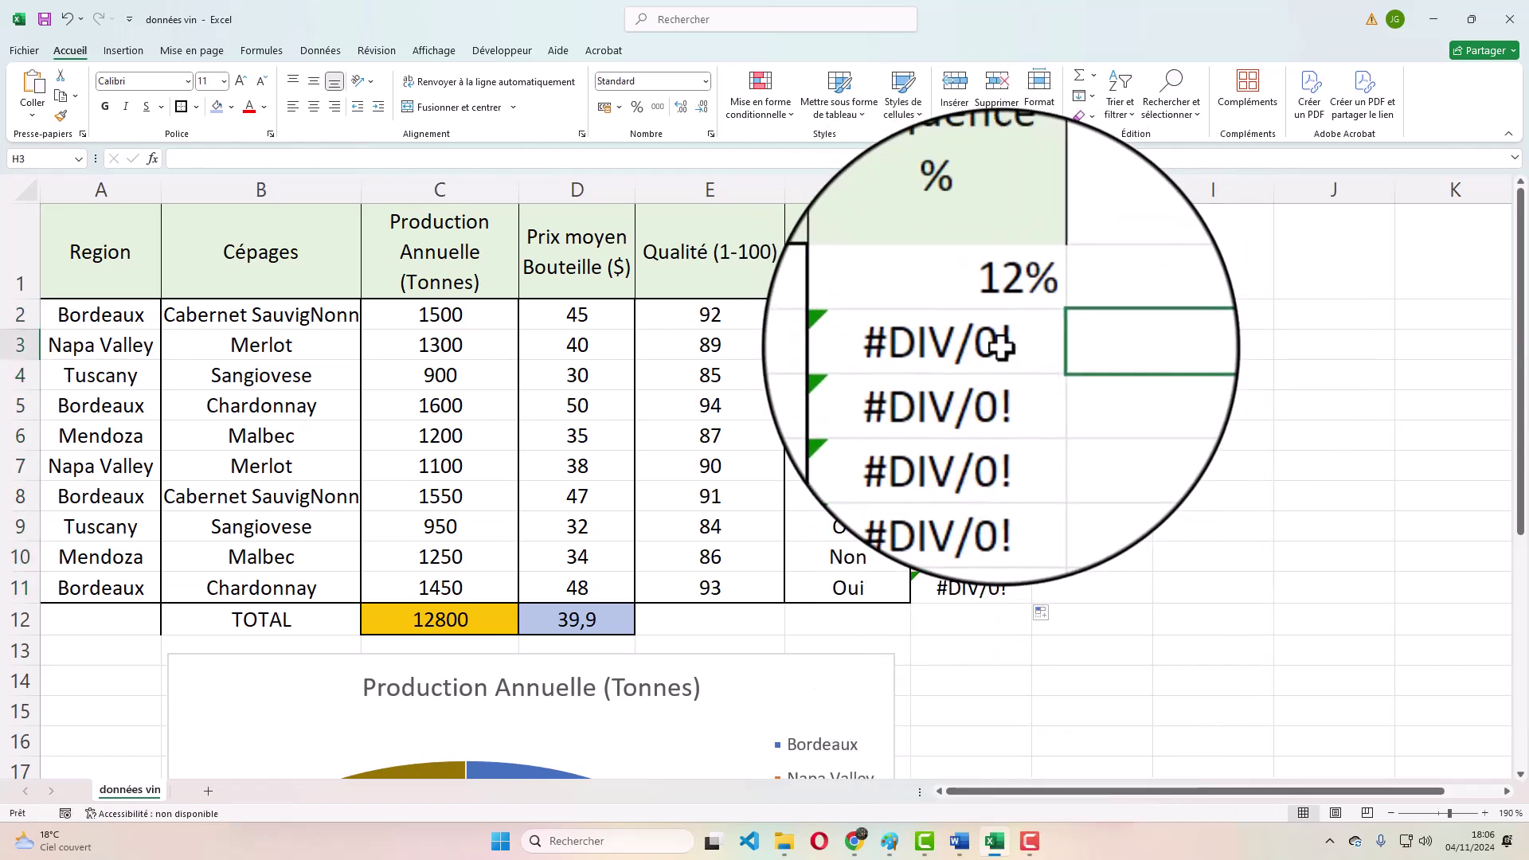
- Examine which cells the frequency formulas in G3 and G2 refer to
{"action": "double_click", "coordinate": [1000, 349]}
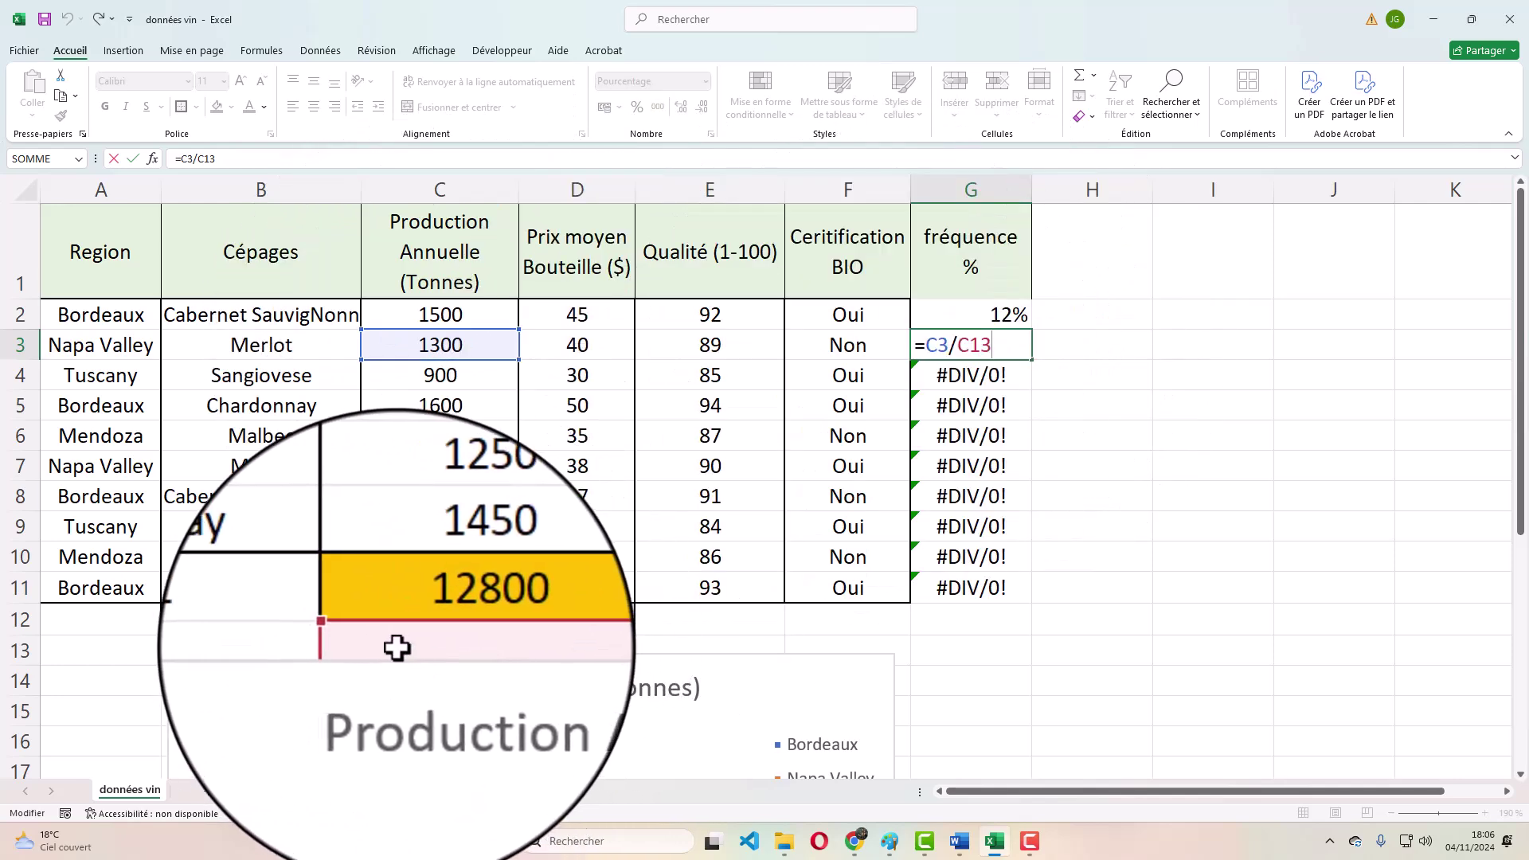
{"action": "key", "text": "ctrl+Return"}
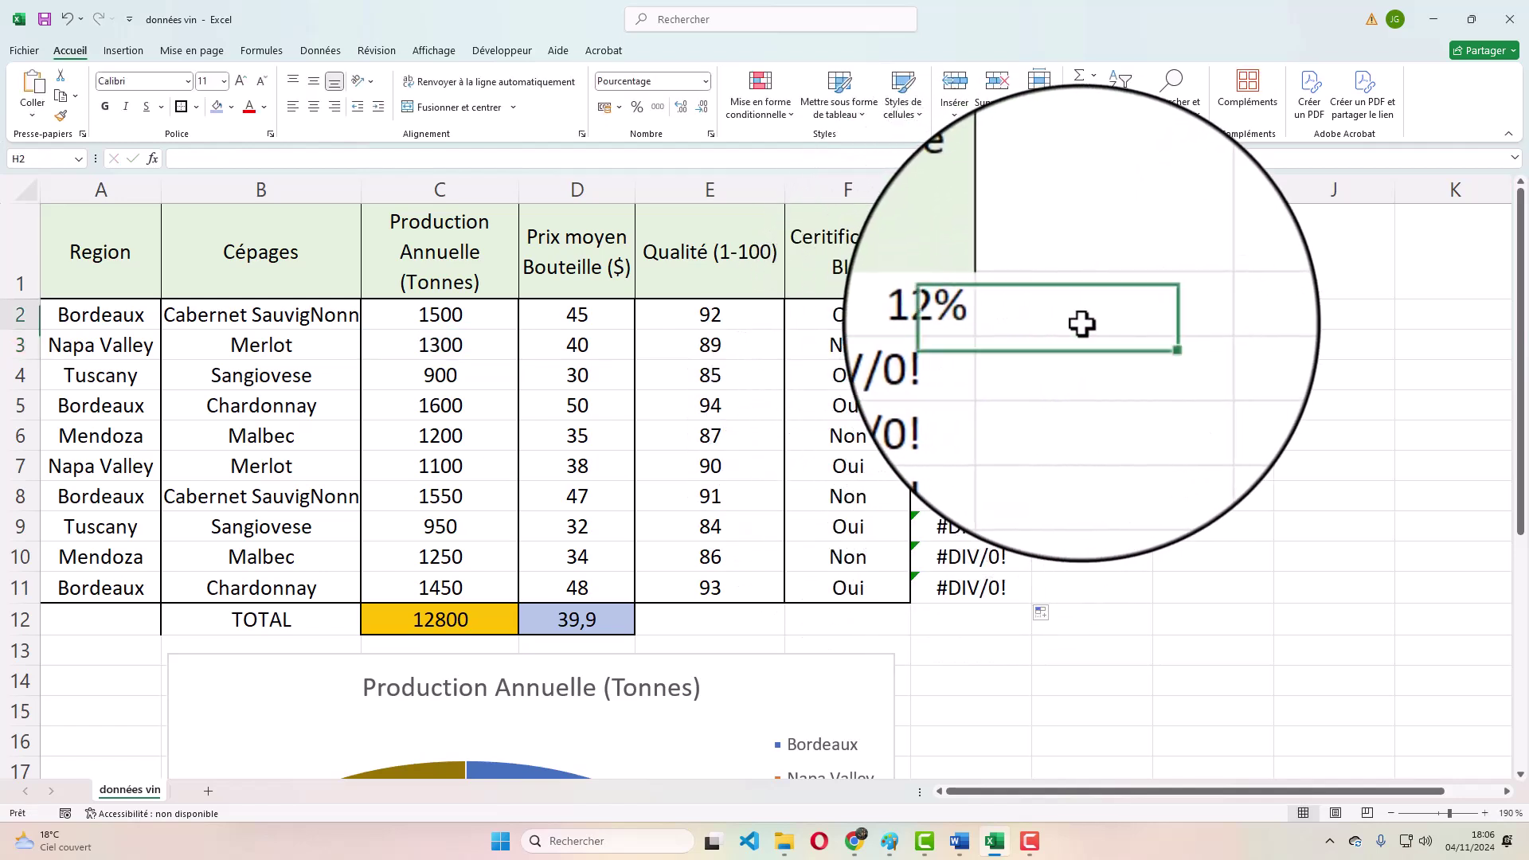
{"action": "double_click", "coordinate": [990, 319]}
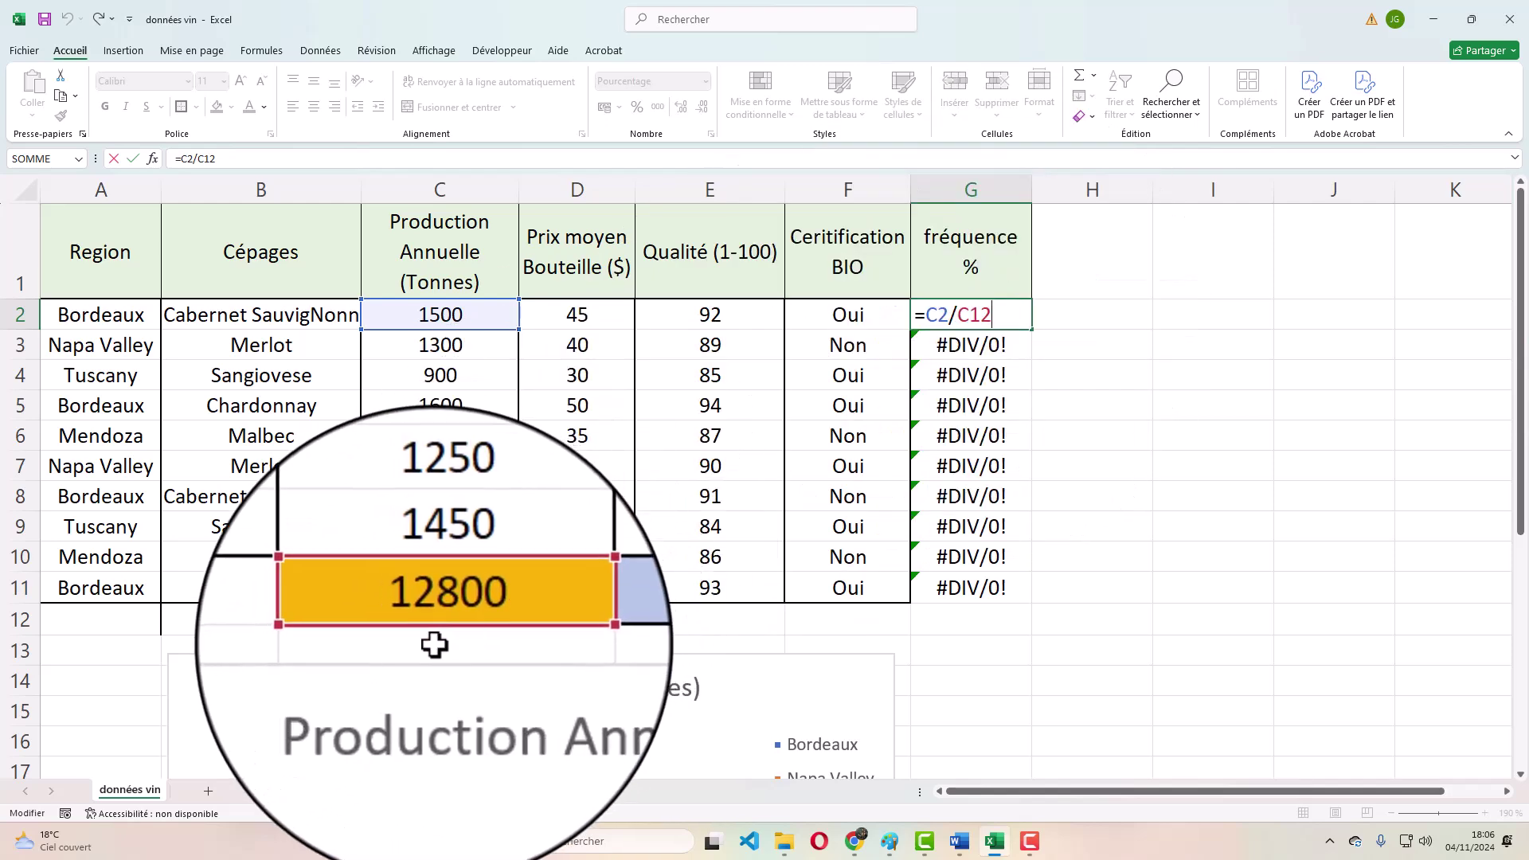
{"action": "key", "text": "Return"}
- Move the production chart down by about two rows so the cells beneath the total row are free
{"action": "left_click_drag", "start_coordinate": [303, 661], "coordinate": [302, 722]}
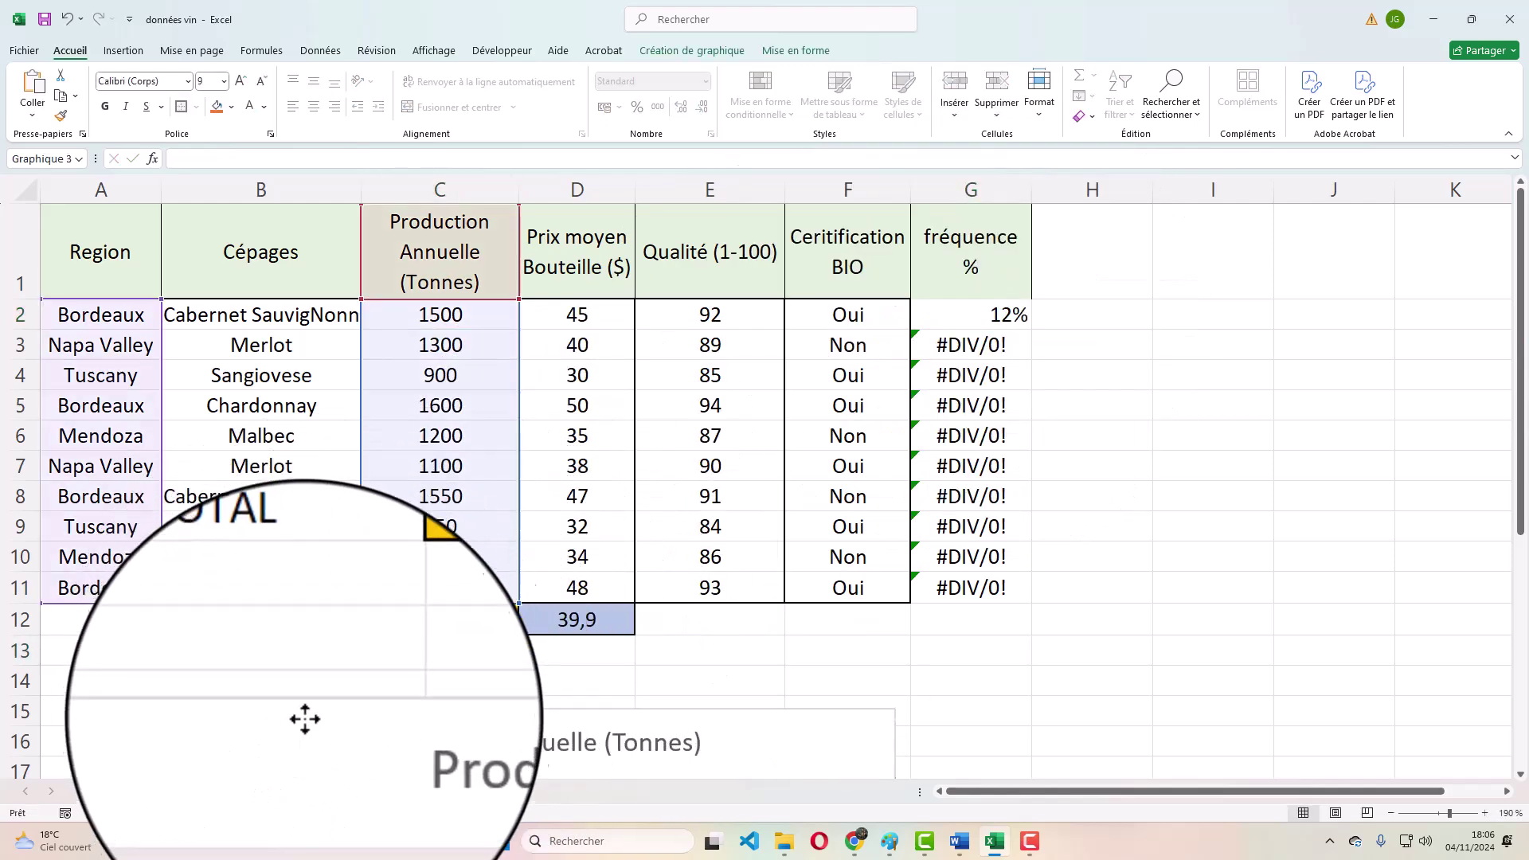
{"action": "left_click", "coordinate": [414, 645]}
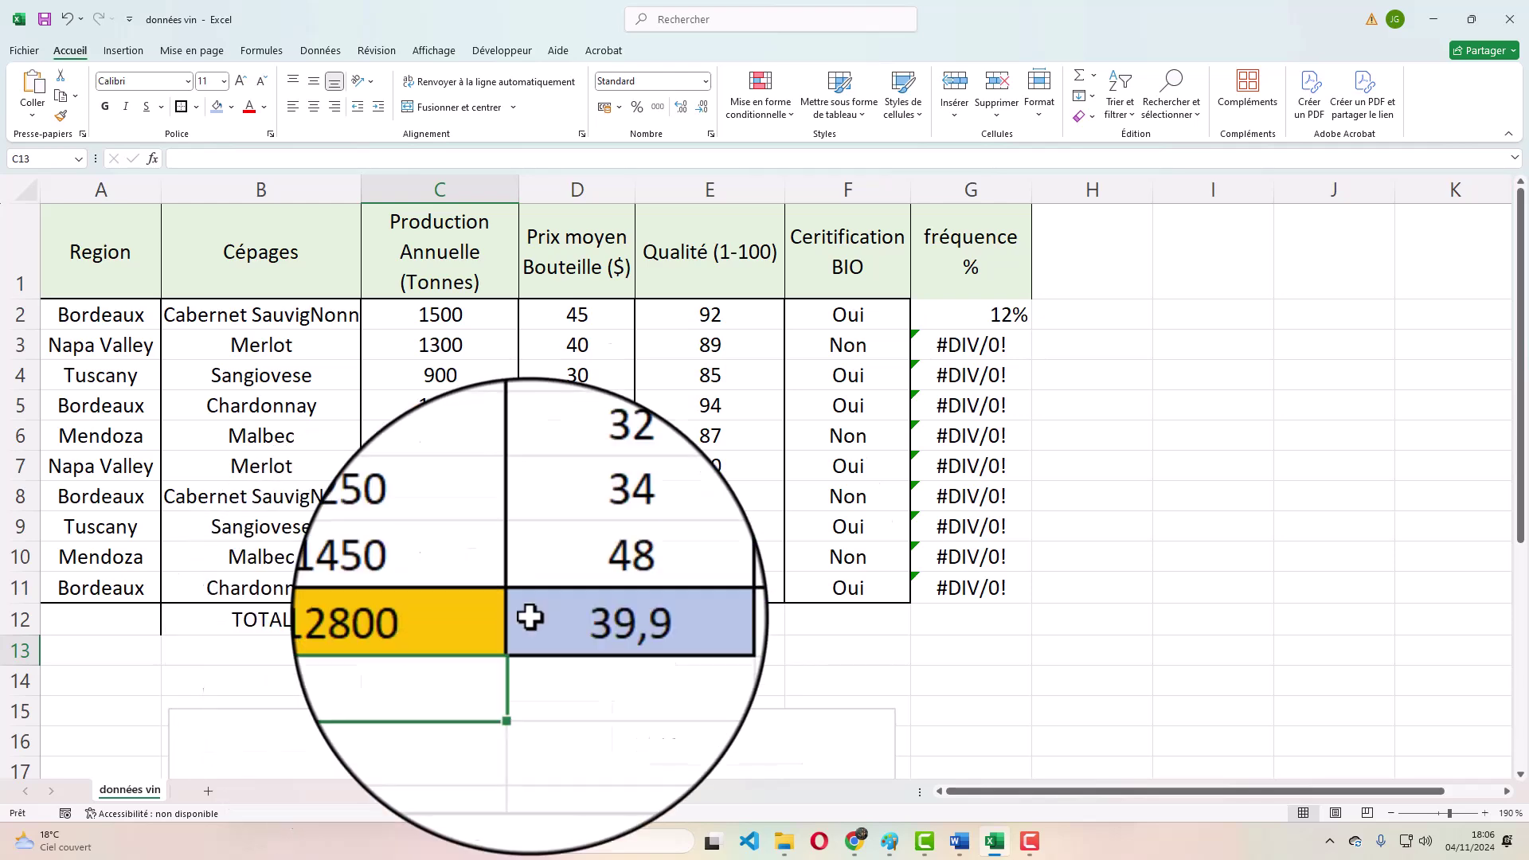
- Make the total reference in G2 absolute so the formula is =C2/$C$12
{"action": "double_click", "coordinate": [988, 315]}
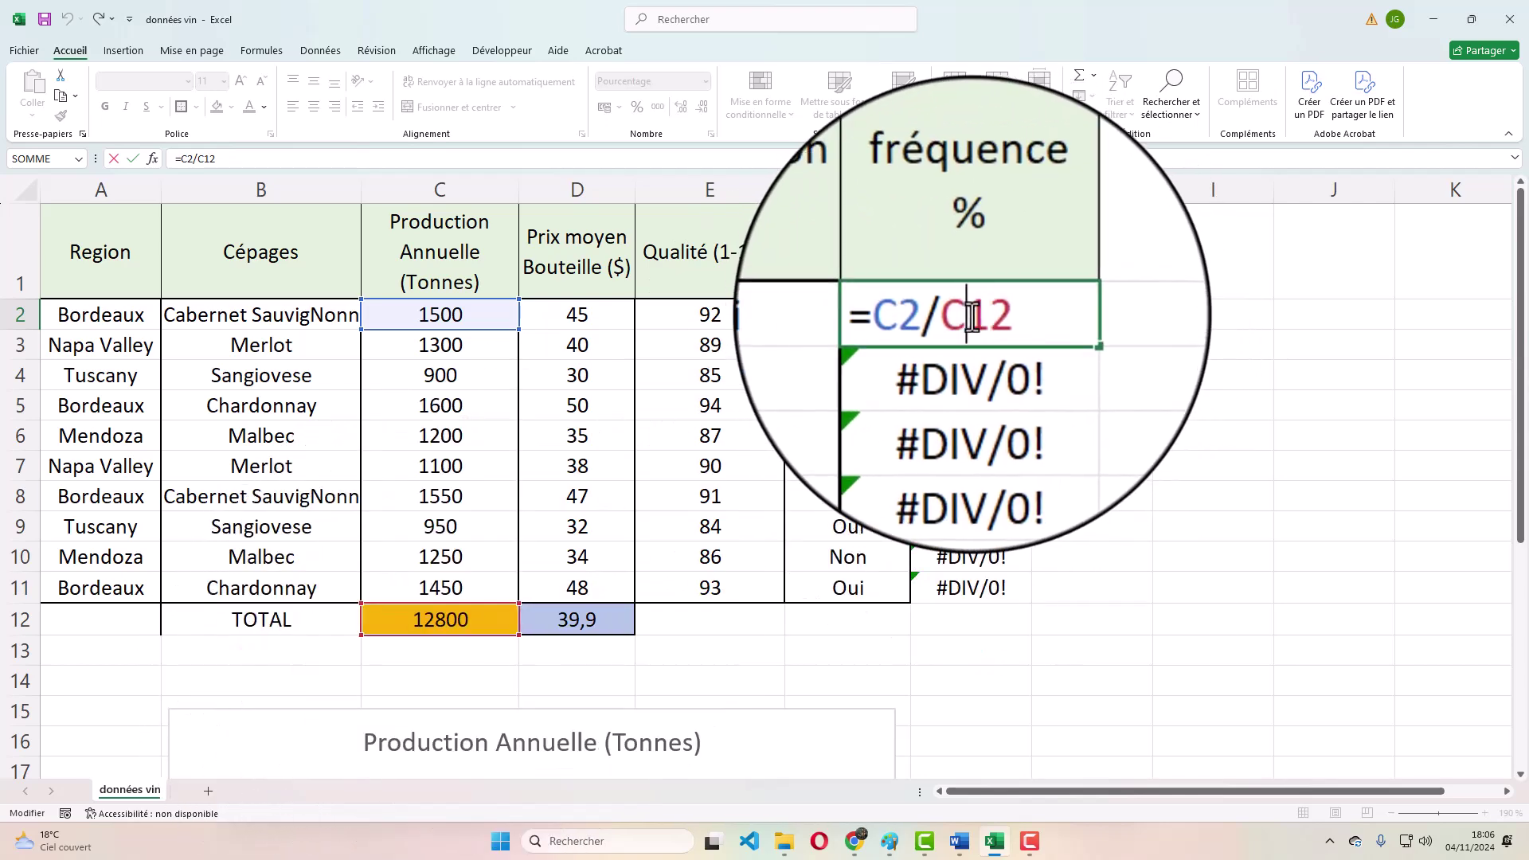
{"action": "key", "text": "Scroll_Lock"}
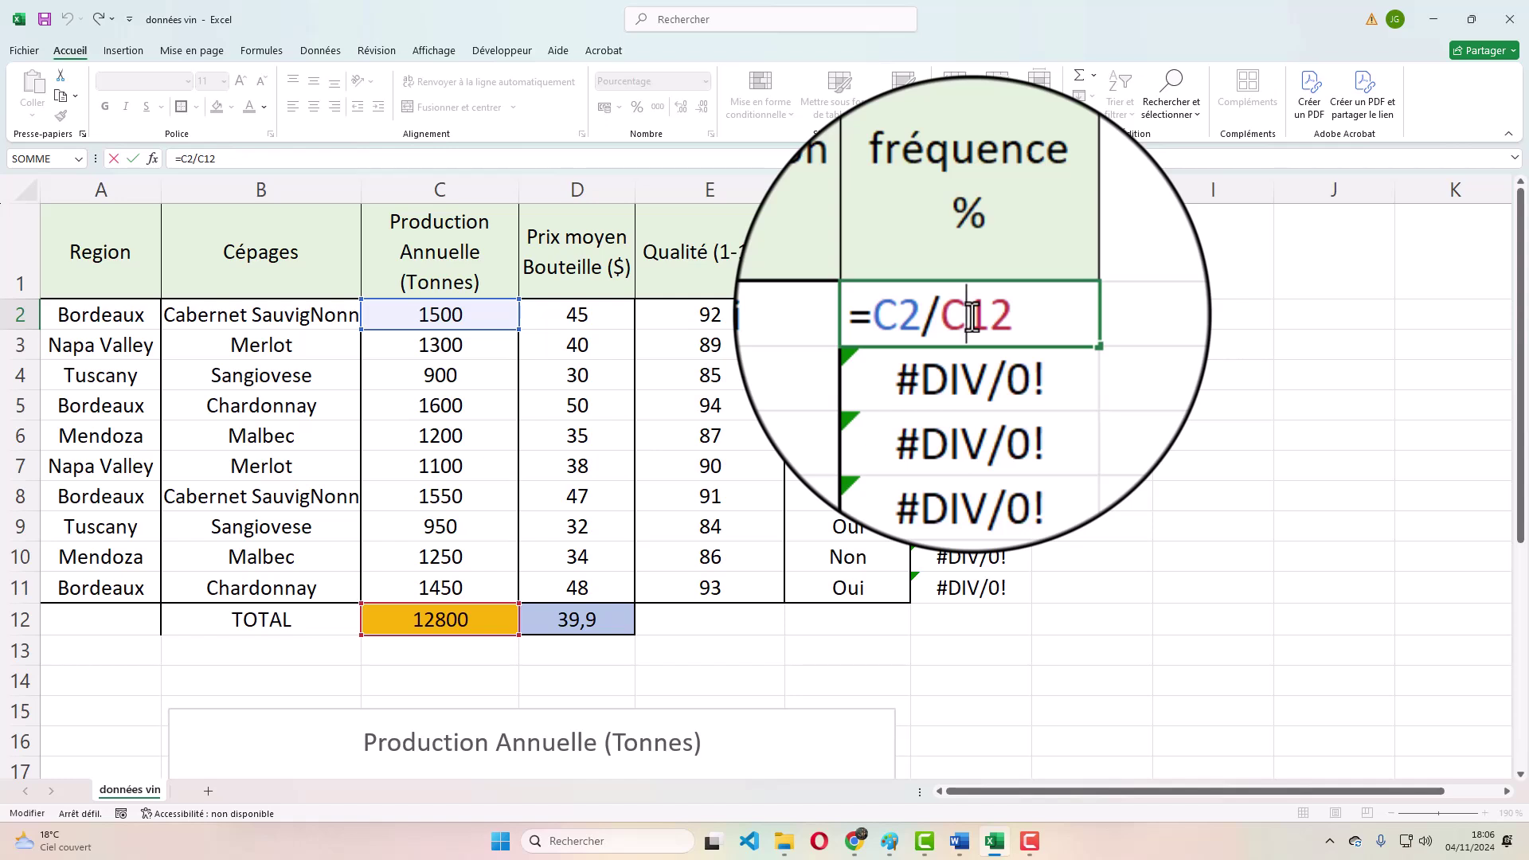
{"action": "key", "text": "F4"}
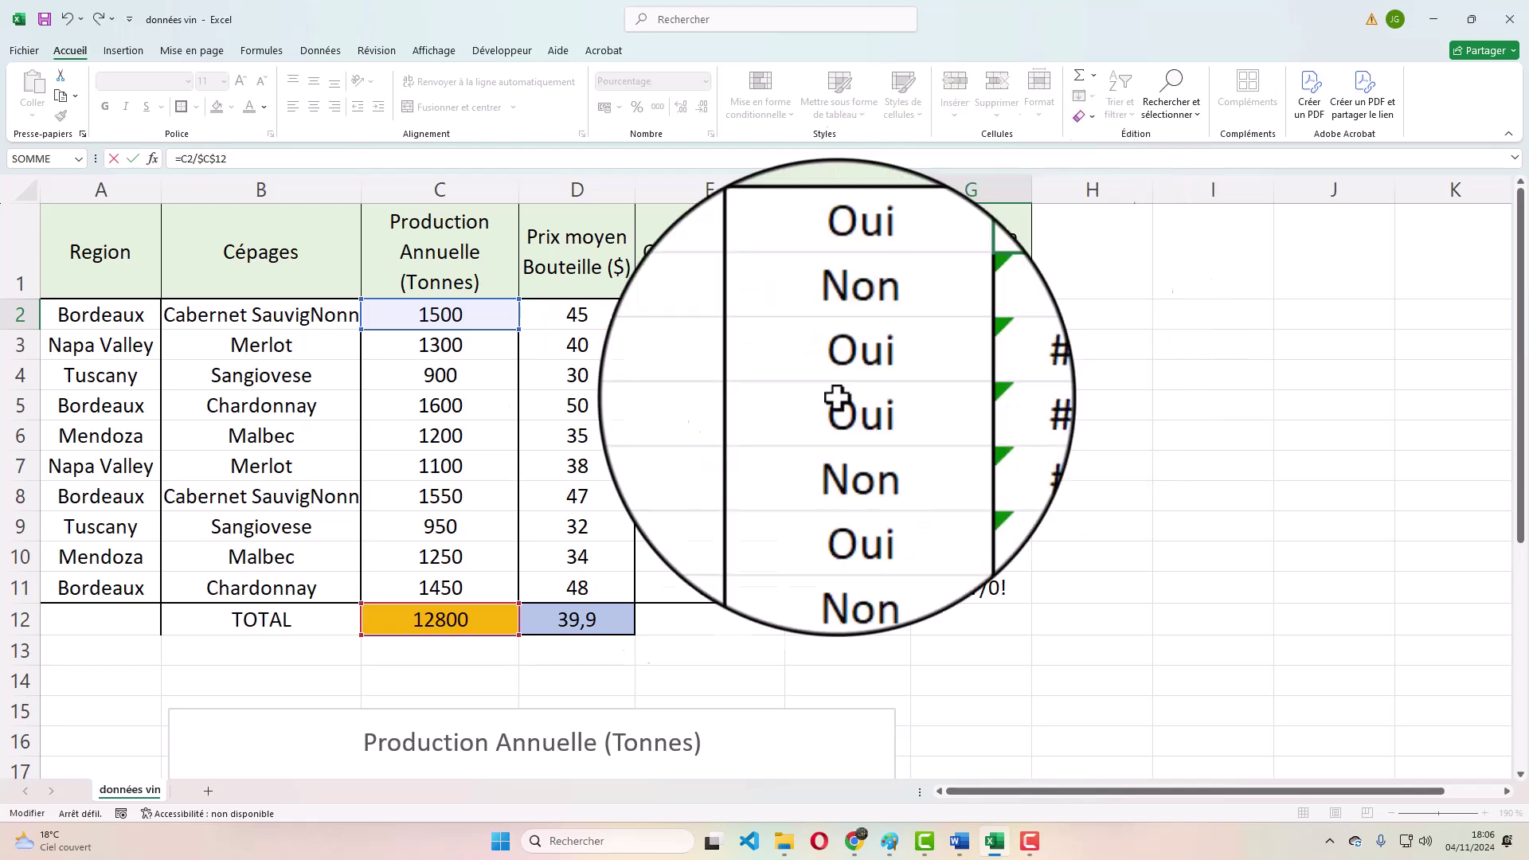
{"action": "left_click", "coordinate": [1060, 344]}
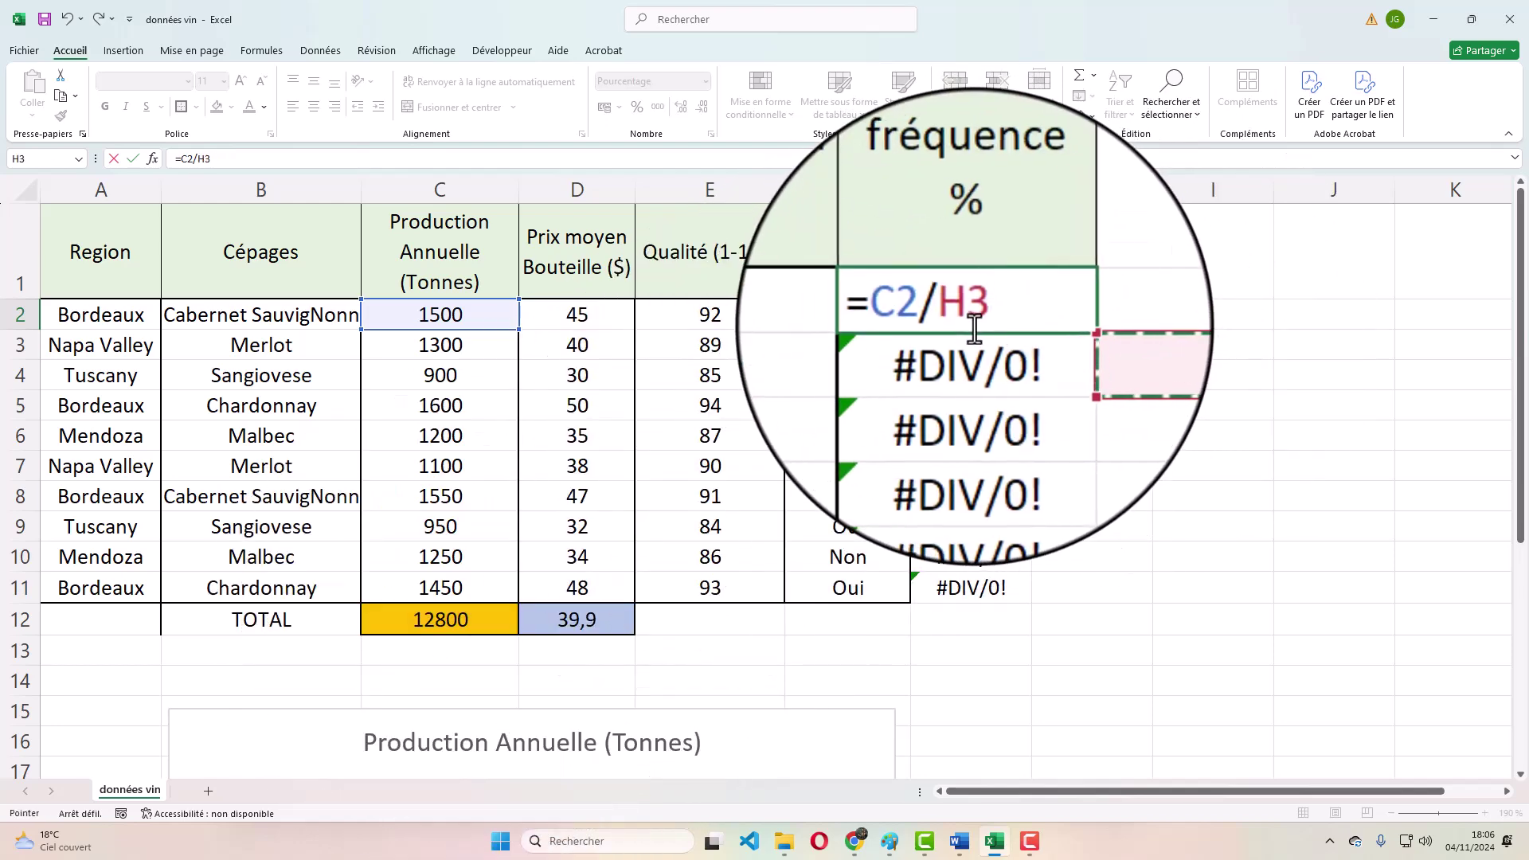
{"action": "key", "text": "ctrl+z"}
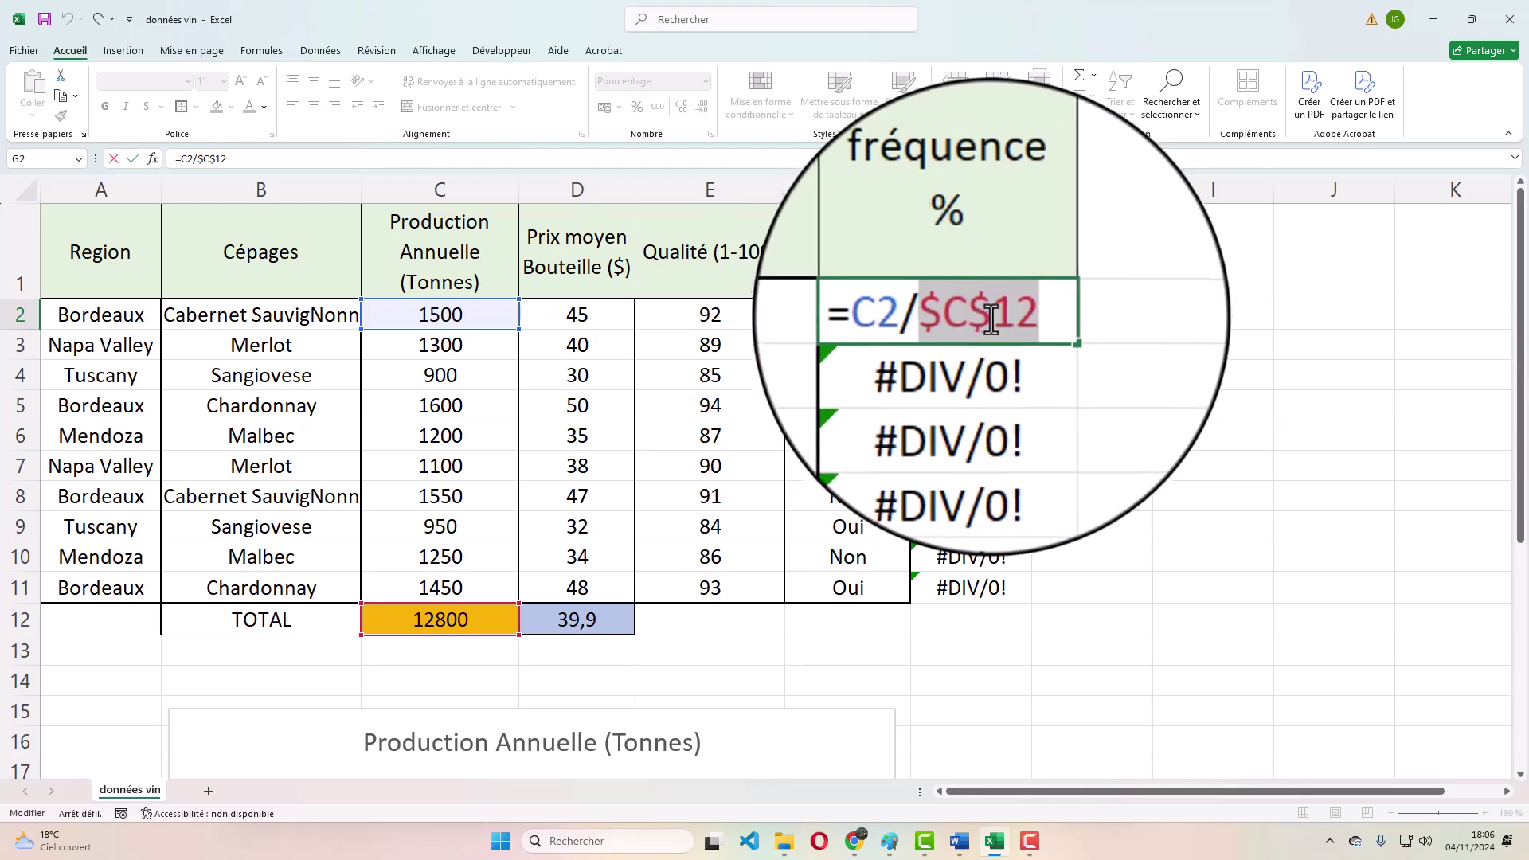
{"action": "key", "text": "Return"}
- Apply the formula =C2/$C$12 to the whole frequency range G2:G11 at once
{"action": "left_click_drag", "start_coordinate": [996, 317], "coordinate": [988, 590]}
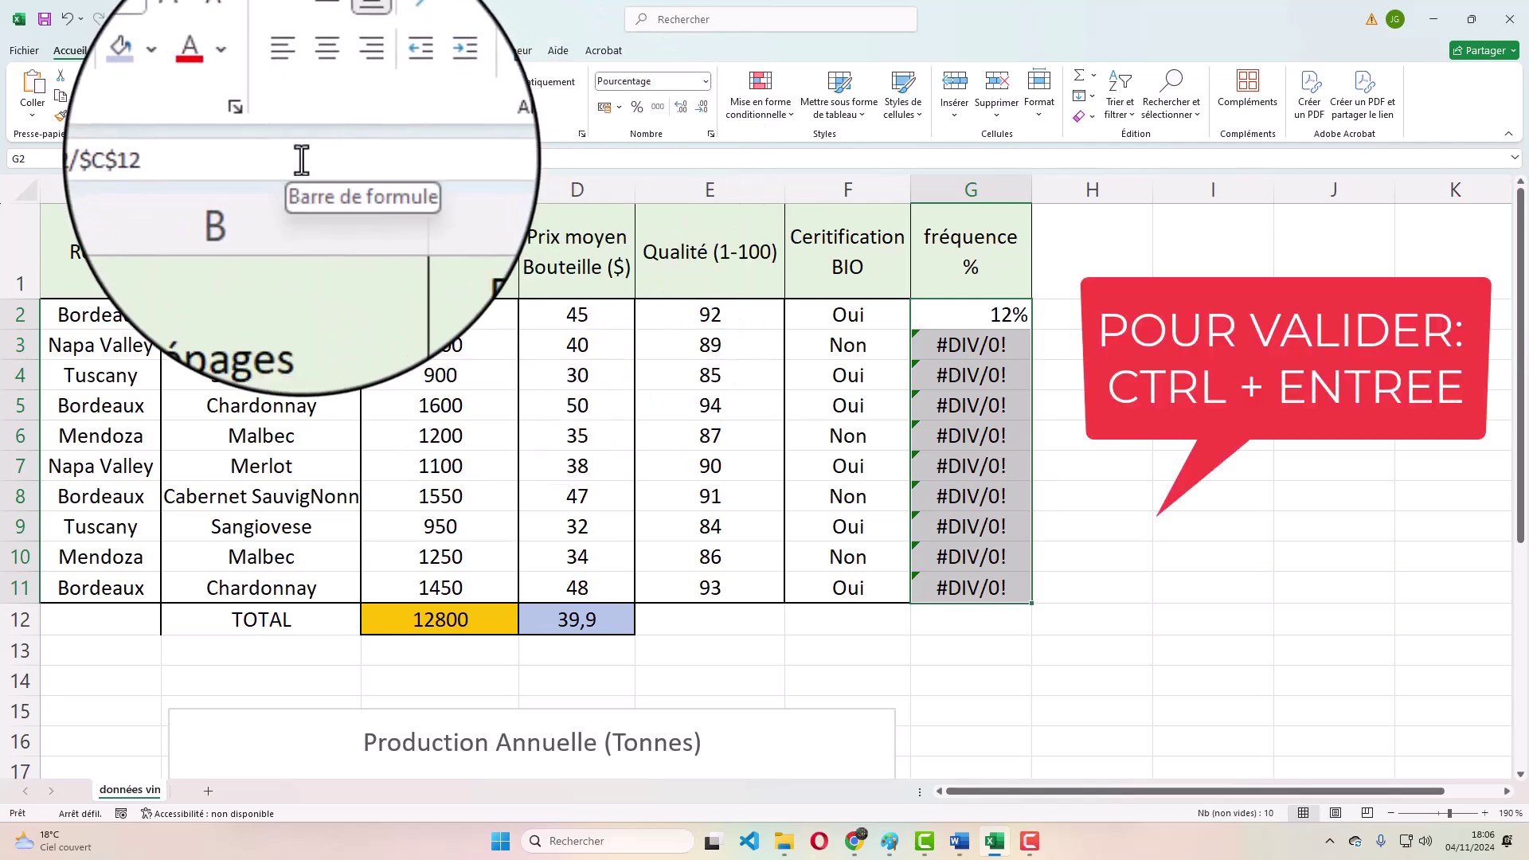
{"action": "left_click", "coordinate": [301, 159]}
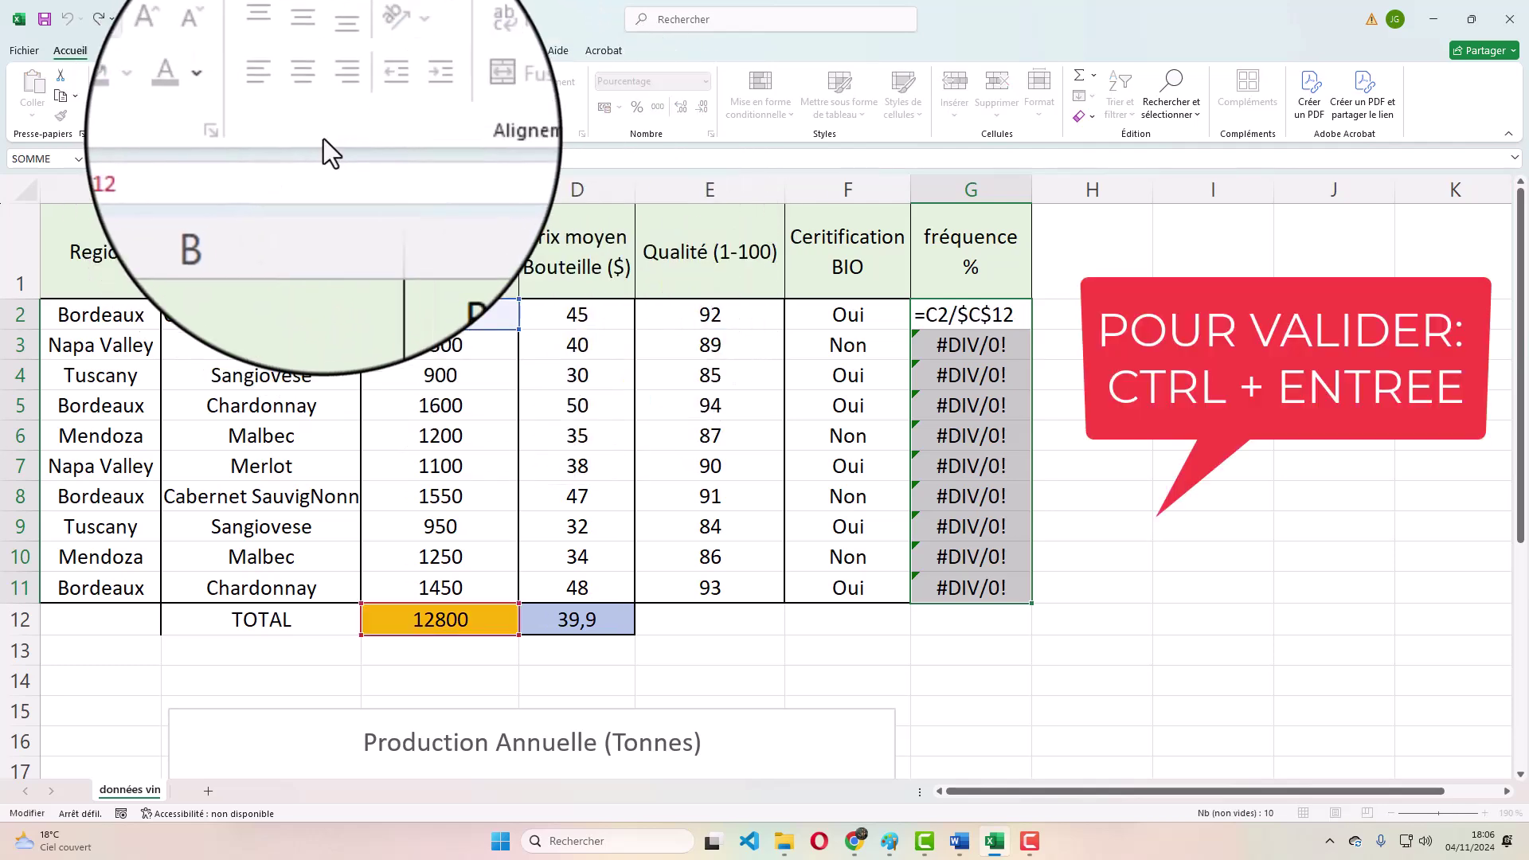
{"action": "key", "text": "ctrl+Return"}
- Check the cell references in the frequency formulas of G3 and G4
{"action": "left_click", "coordinate": [1009, 351]}
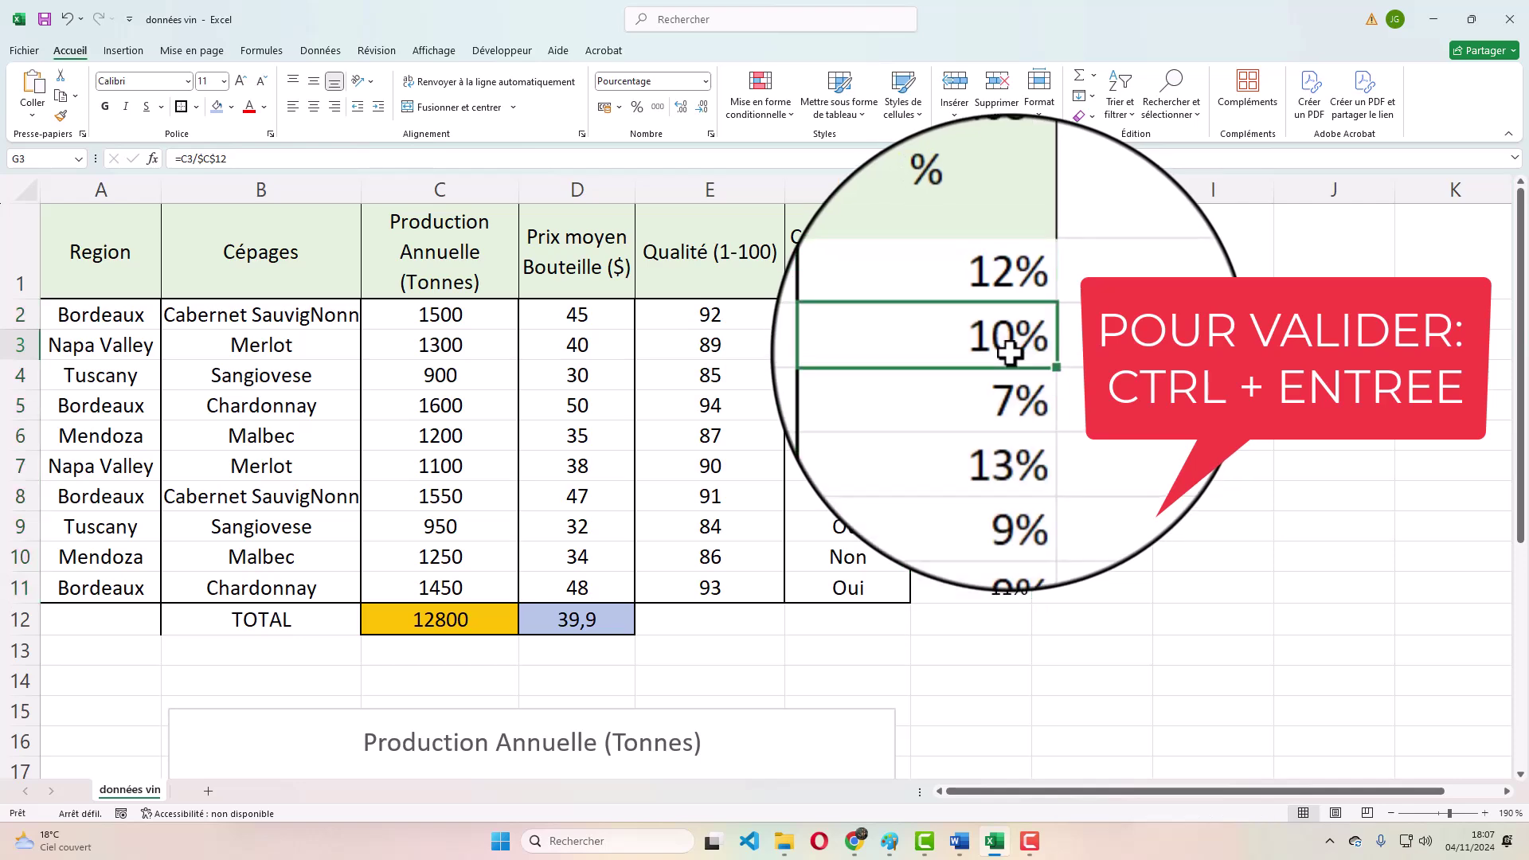
{"action": "double_click", "coordinate": [1009, 350]}
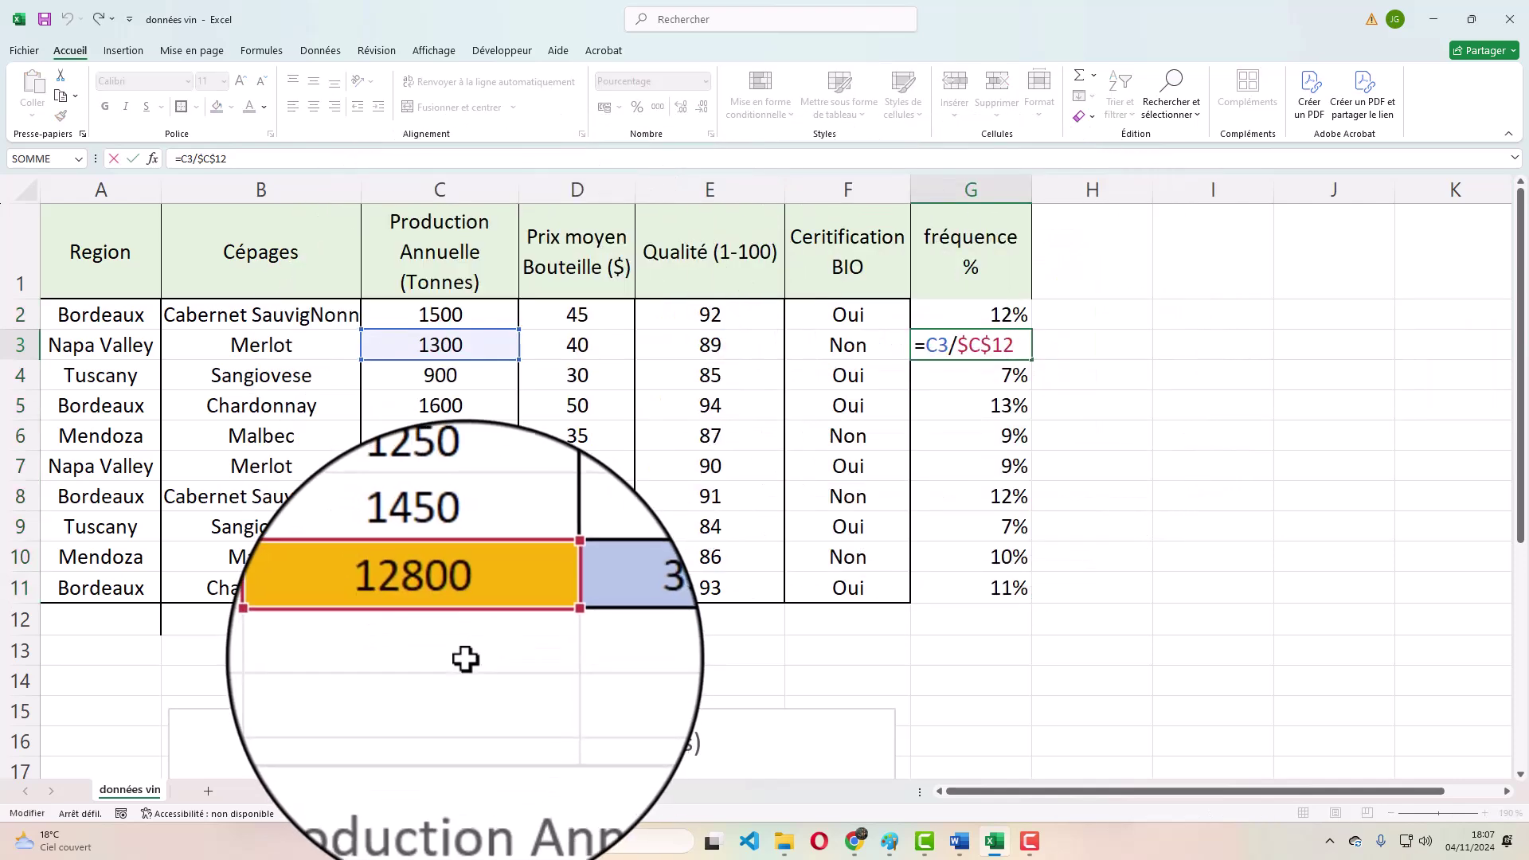
{"action": "left_click", "coordinate": [981, 375]}
{"action": "double_click", "coordinate": [981, 375]}
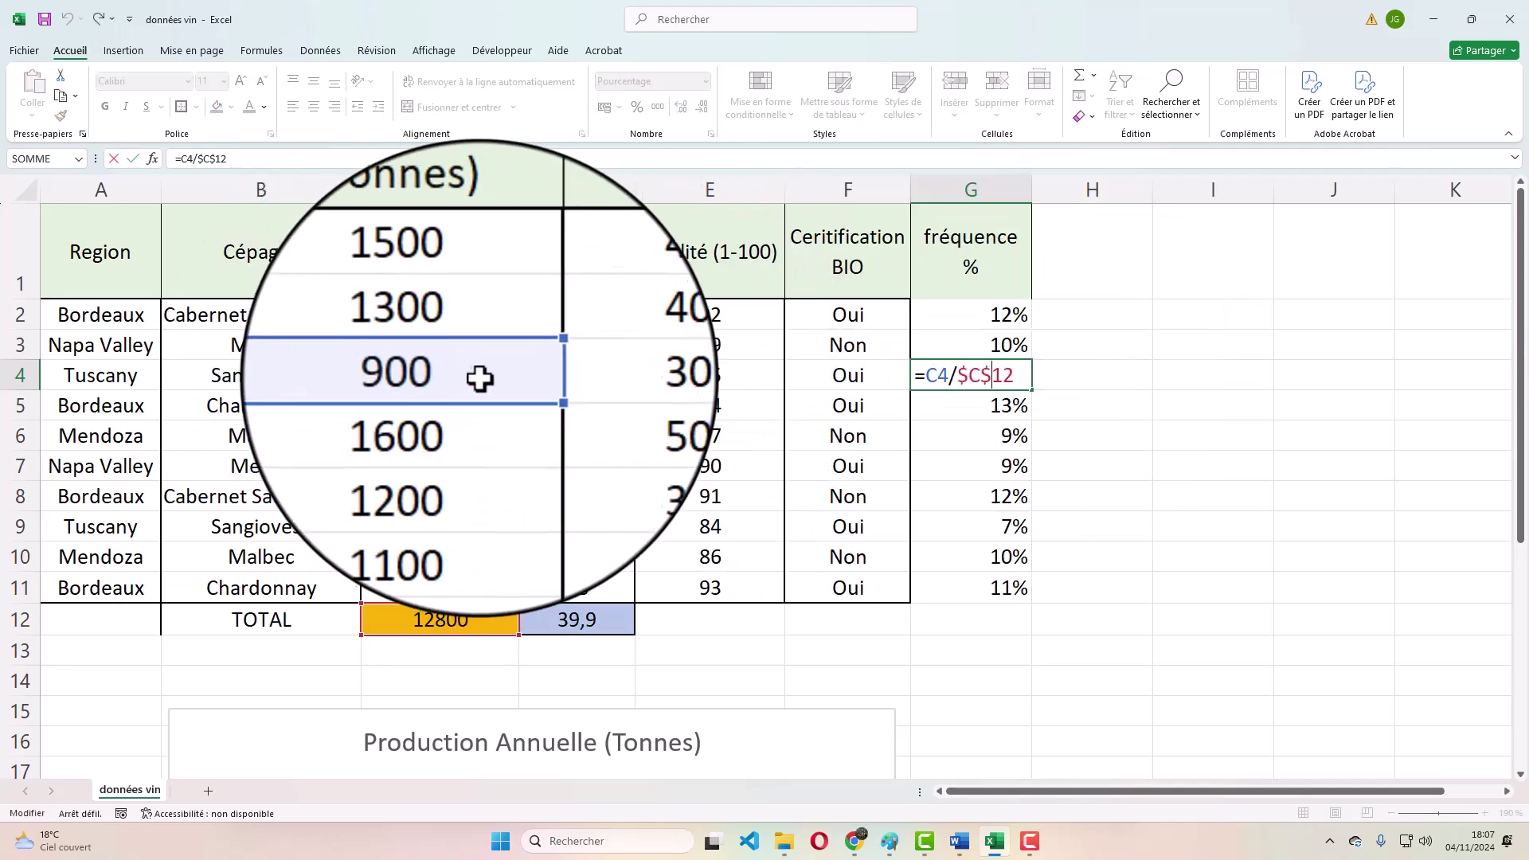
{"action": "left_click", "coordinate": [1079, 396]}
{"action": "left_click", "coordinate": [1157, 408]}
- Total the frequencies in G12 with the formula =SOMME(G2:G11) and centre the result
{"action": "left_click_drag", "start_coordinate": [1004, 314], "coordinate": [1007, 588]}
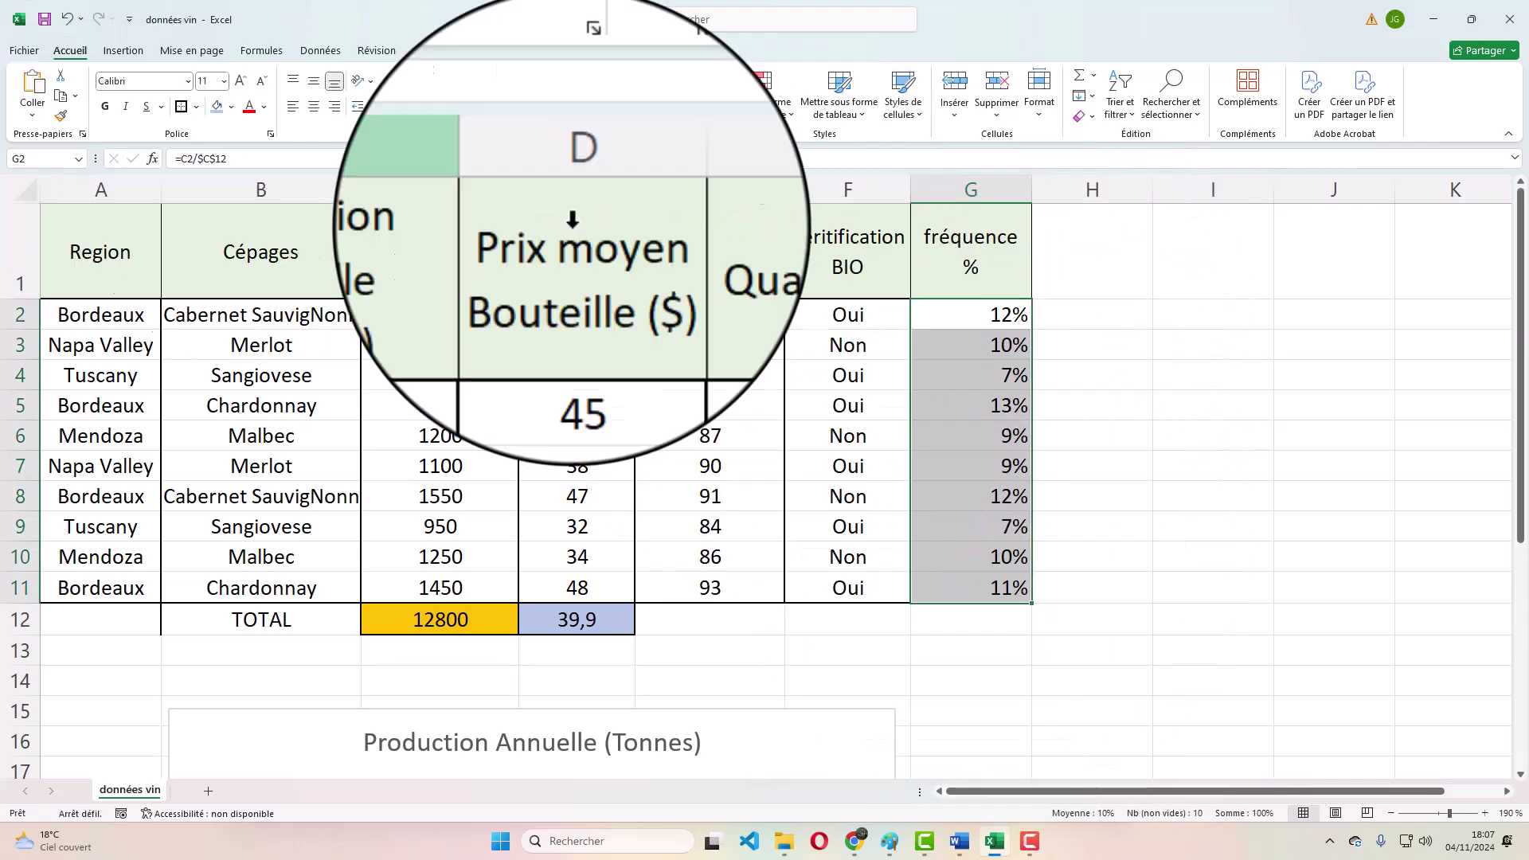
{"action": "left_click", "coordinate": [972, 620]}
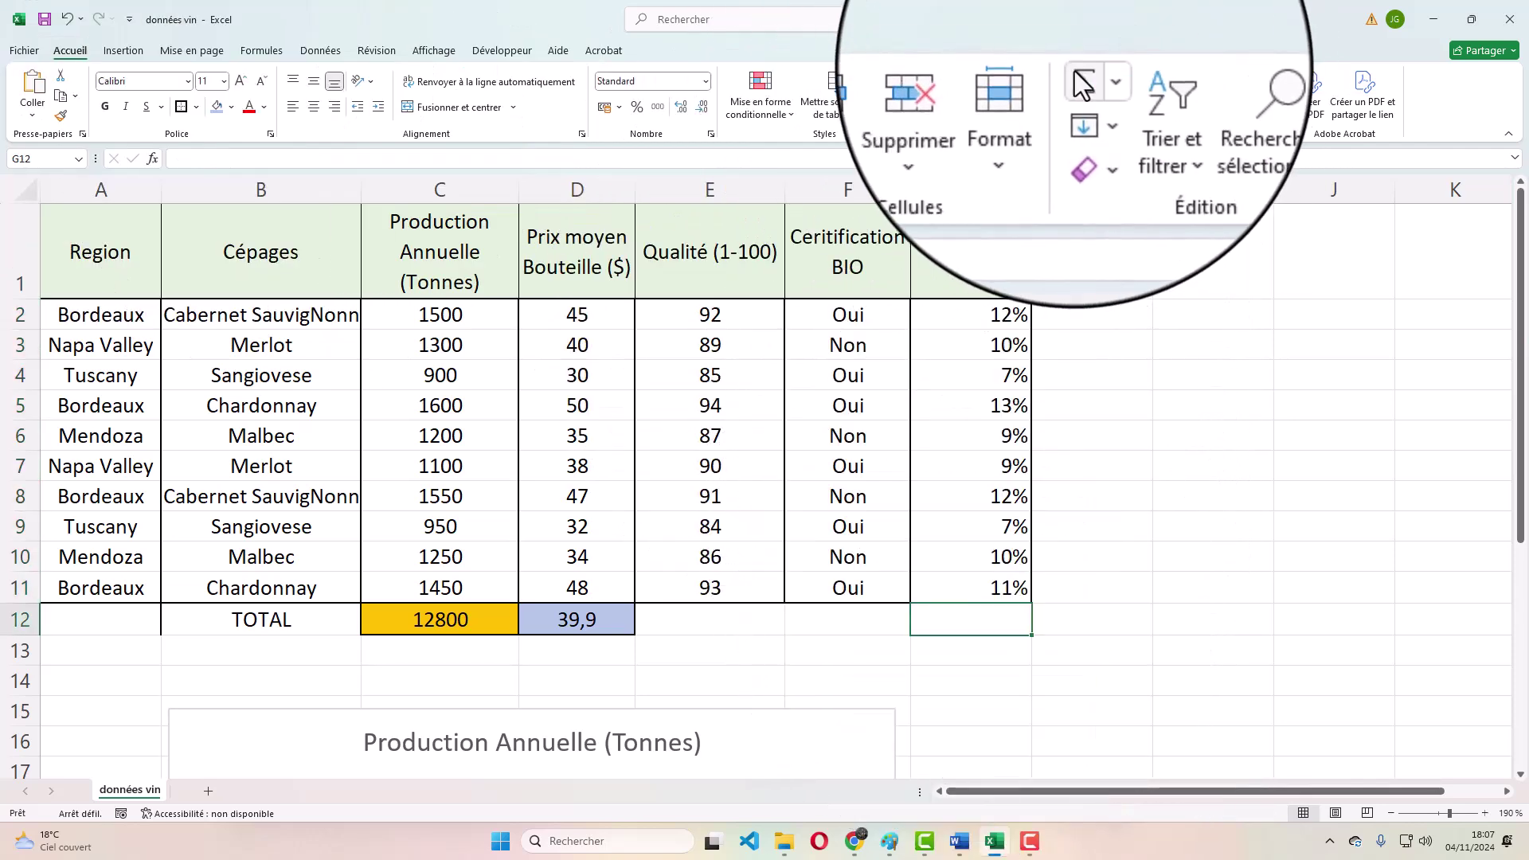
{"action": "left_click", "coordinate": [1081, 70]}
{"action": "key", "text": "Return"}
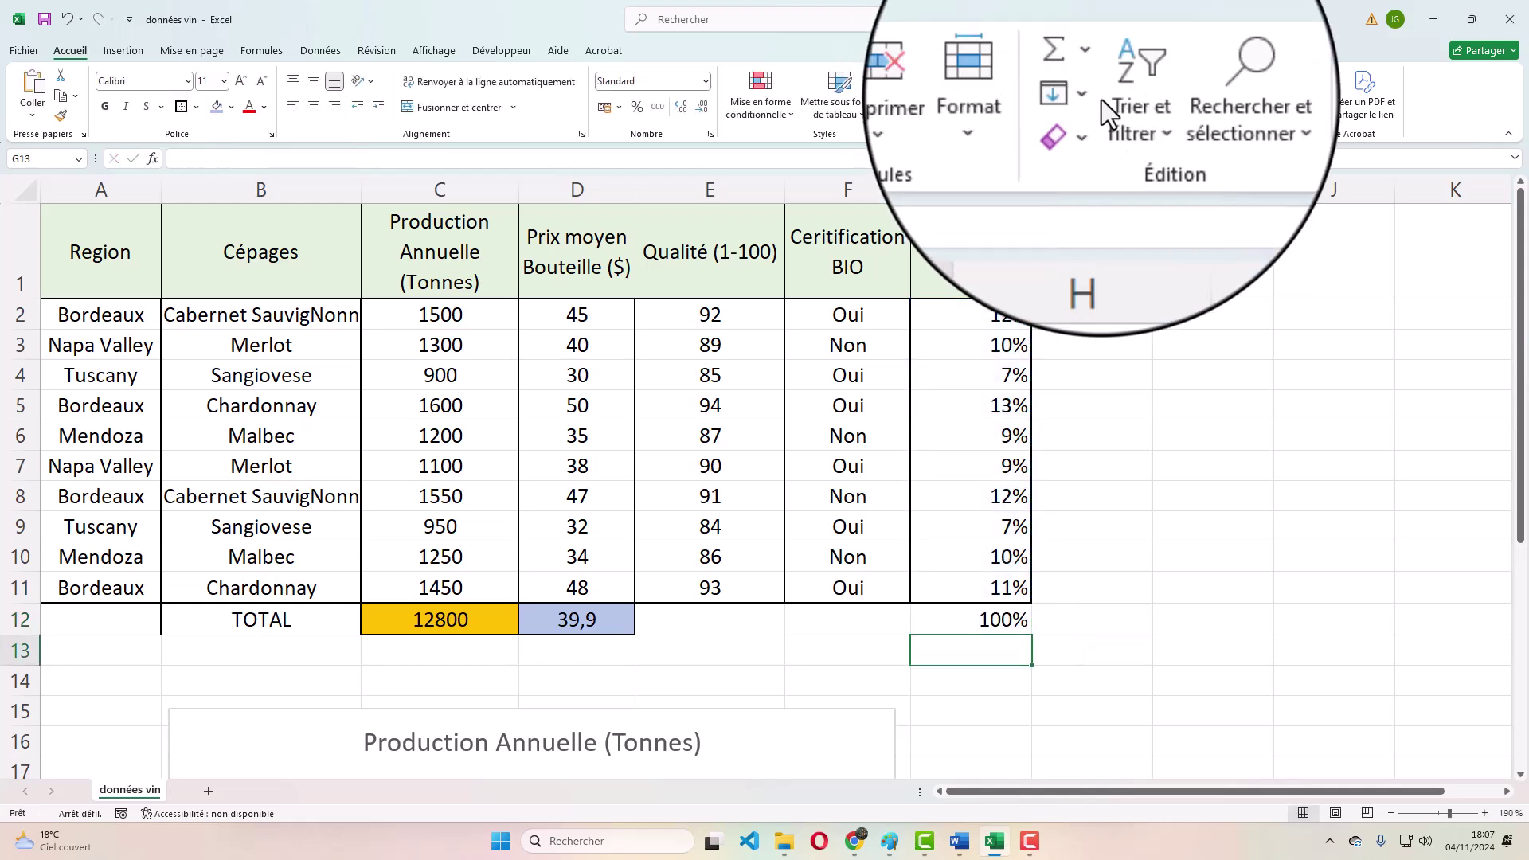
{"action": "left_click", "coordinate": [968, 620]}
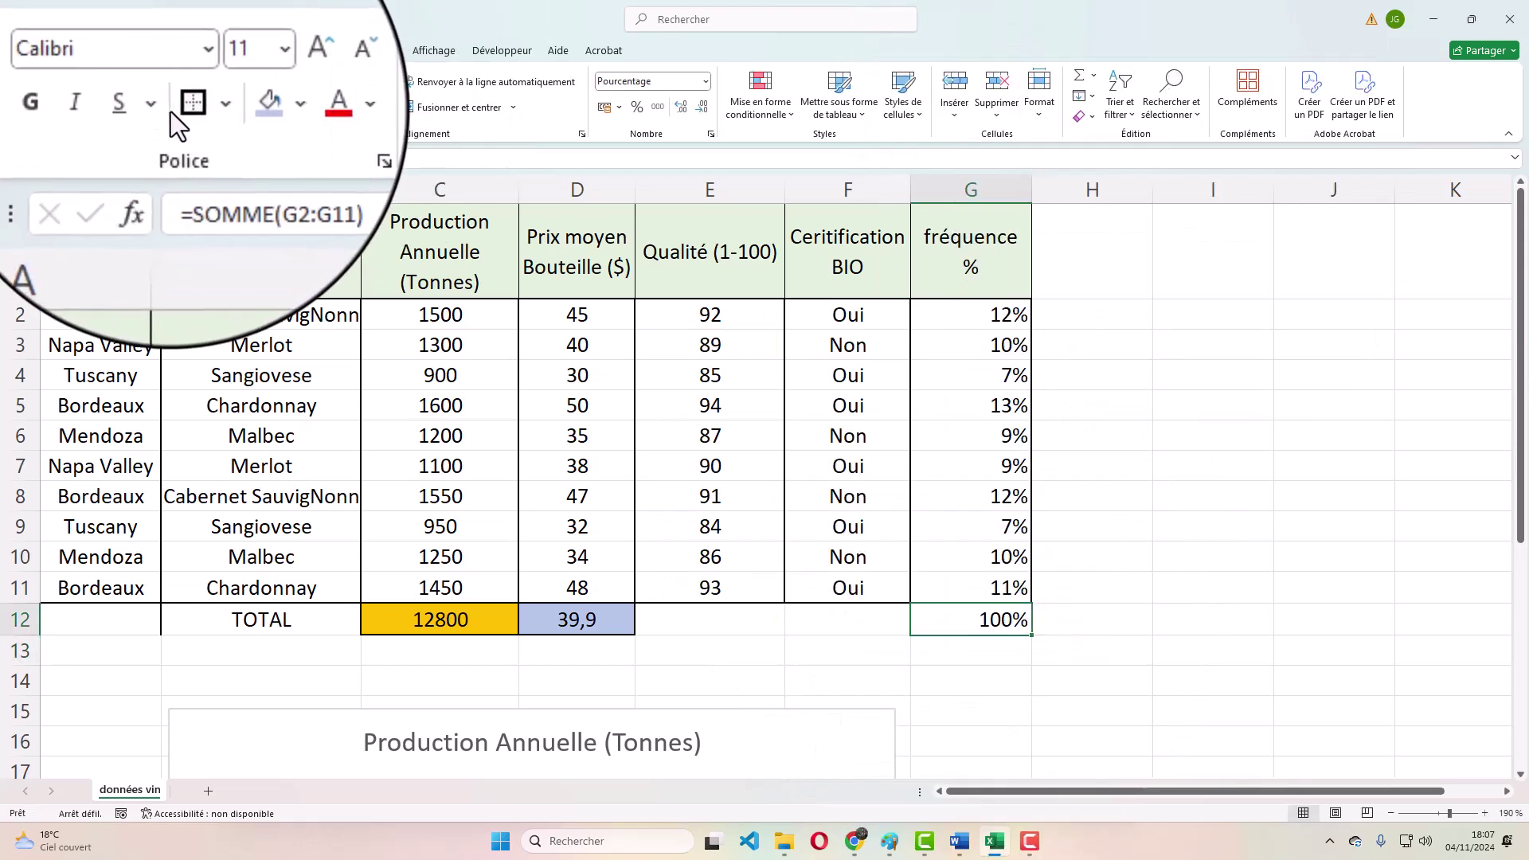
{"action": "left_click", "coordinate": [313, 108]}
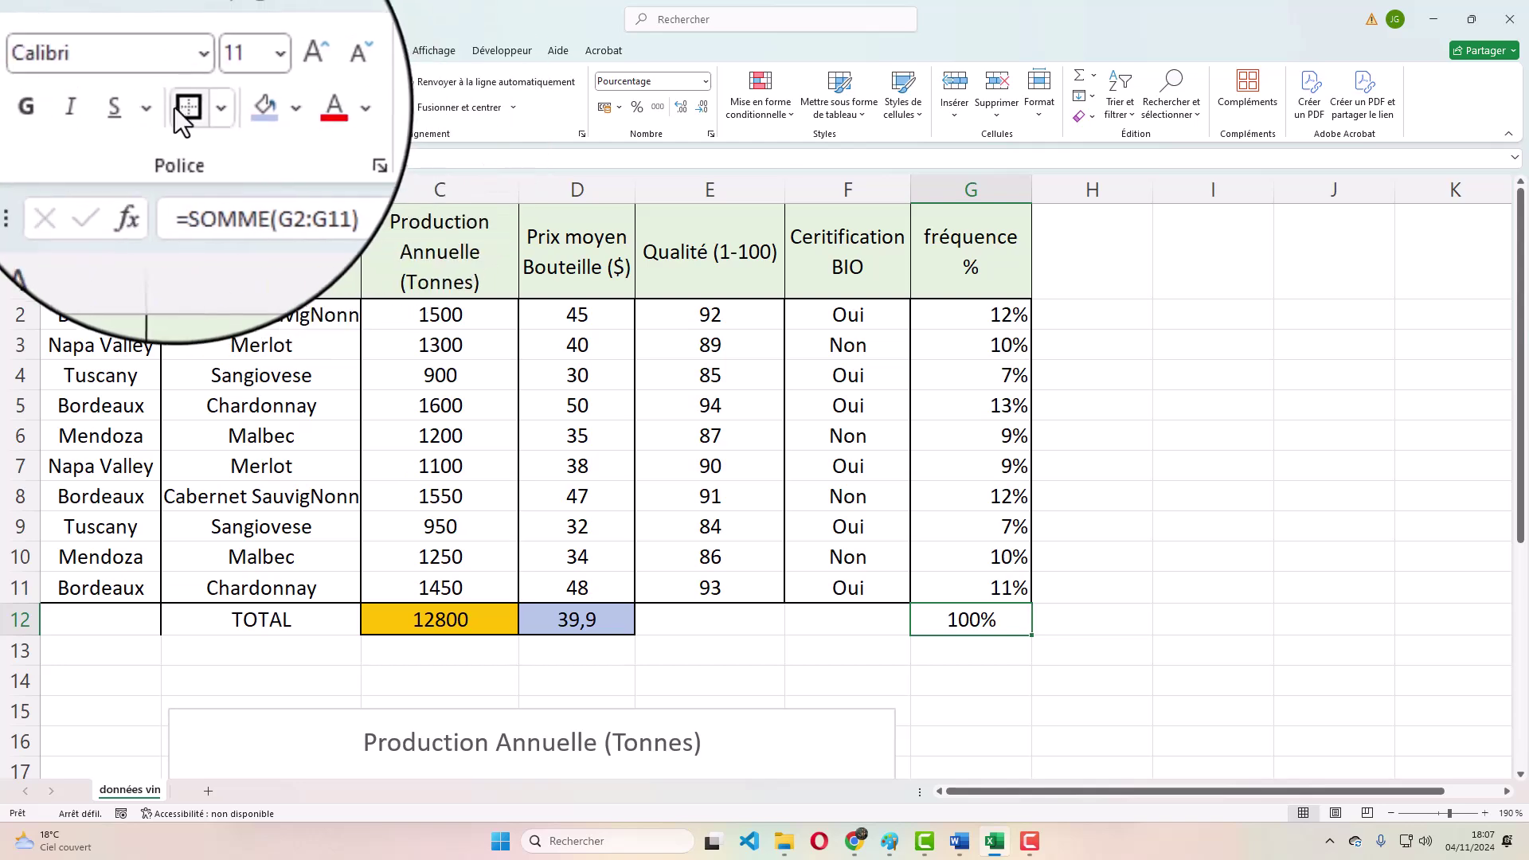
- Insert a 3D clustered column chart from the grape varieties in B2:B11 and the frequencies in G2:G11, and shift it slightly
{"action": "left_click", "coordinate": [1099, 446]}
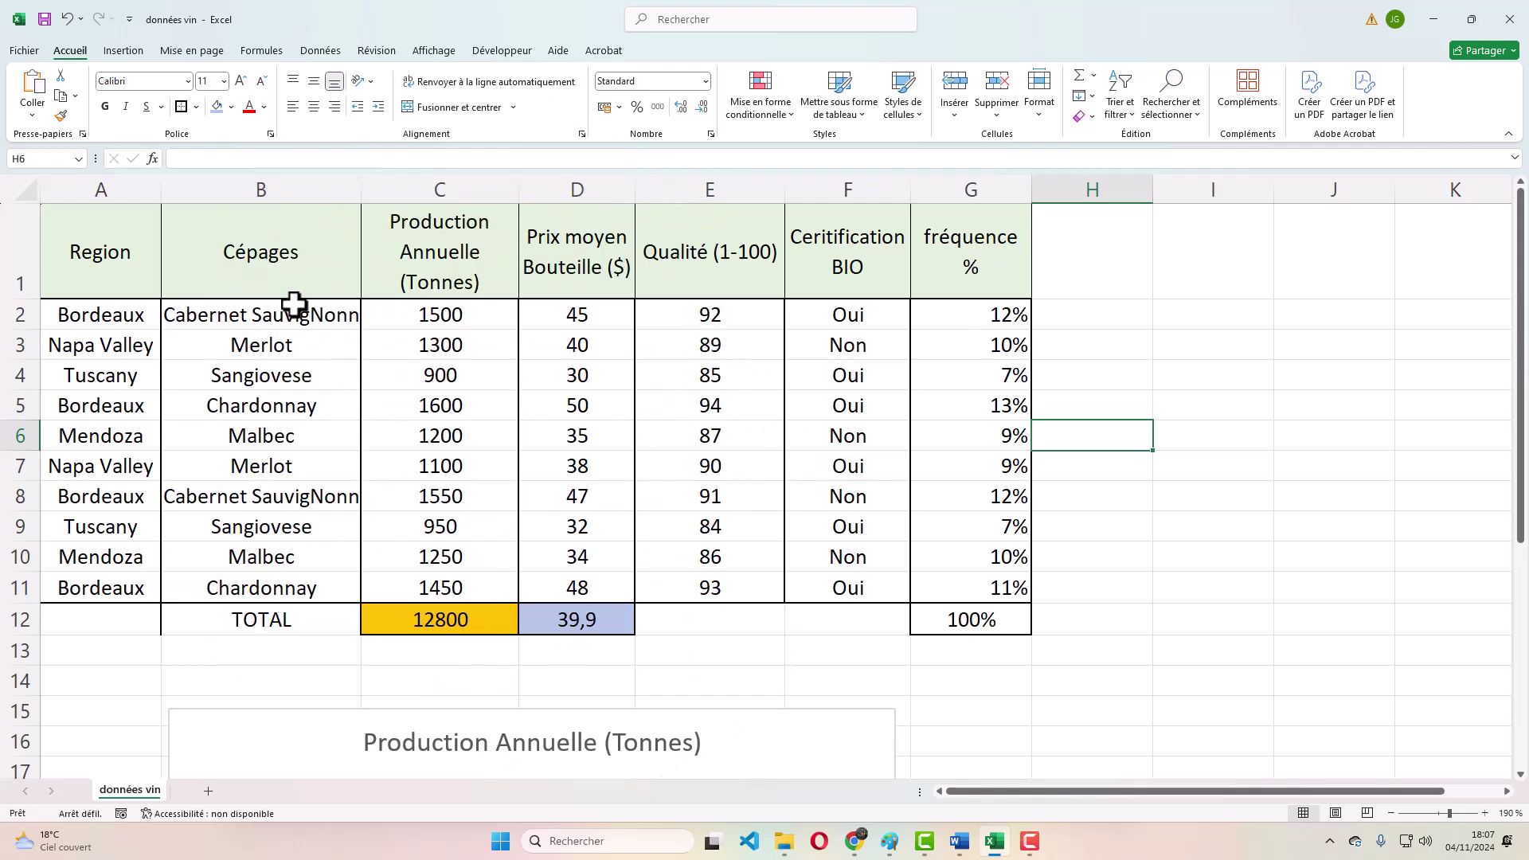
{"action": "left_click_drag", "start_coordinate": [293, 311], "coordinate": [303, 587]}
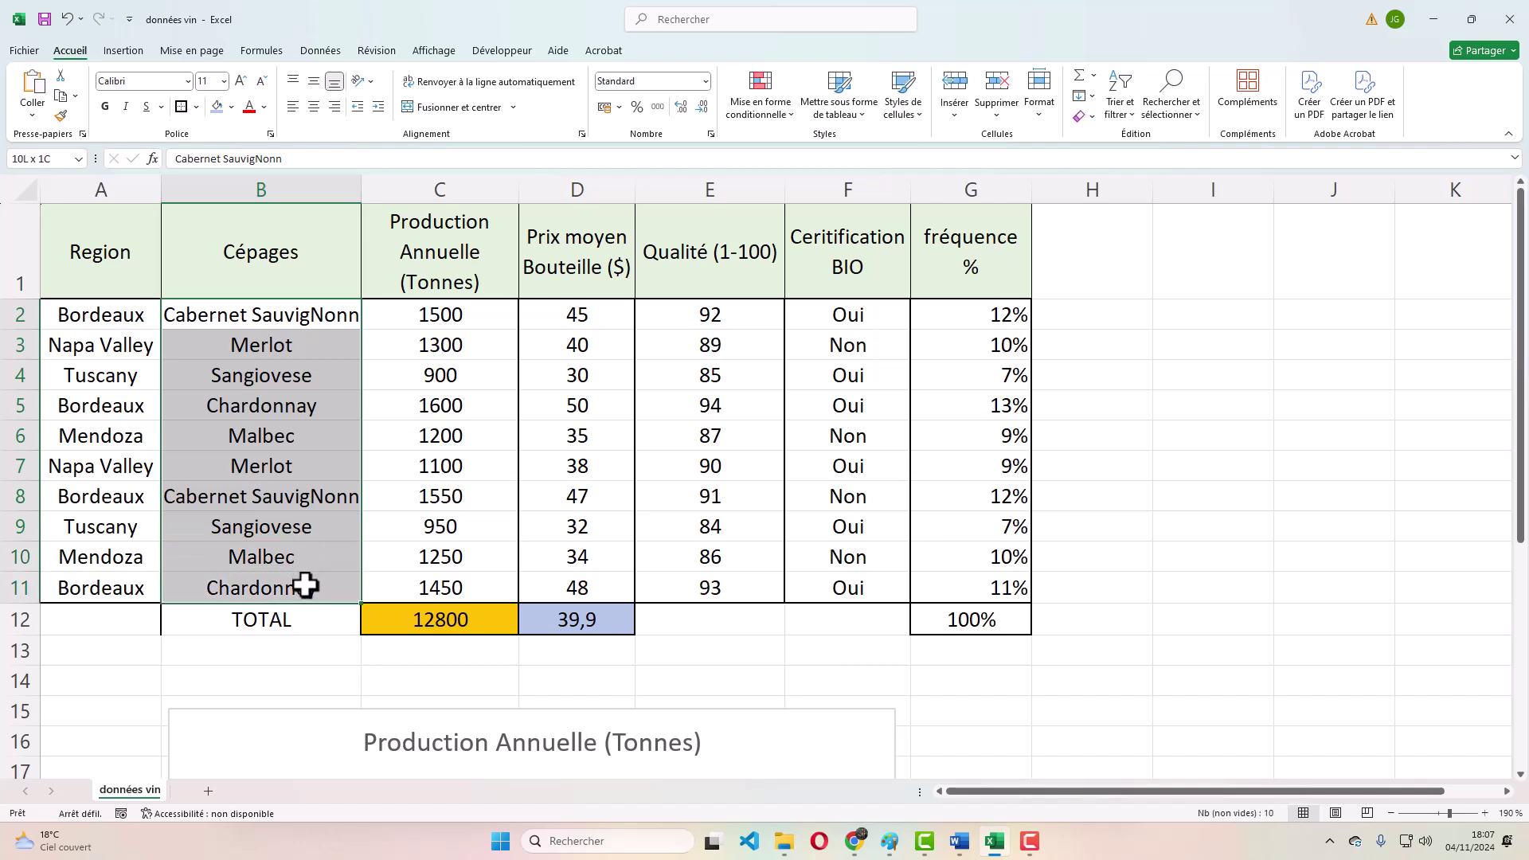
{"action": "left_click", "coordinate": [954, 321], "text": "ctrl"}
{"action": "left_click_drag", "start_coordinate": [954, 321], "coordinate": [993, 587]}
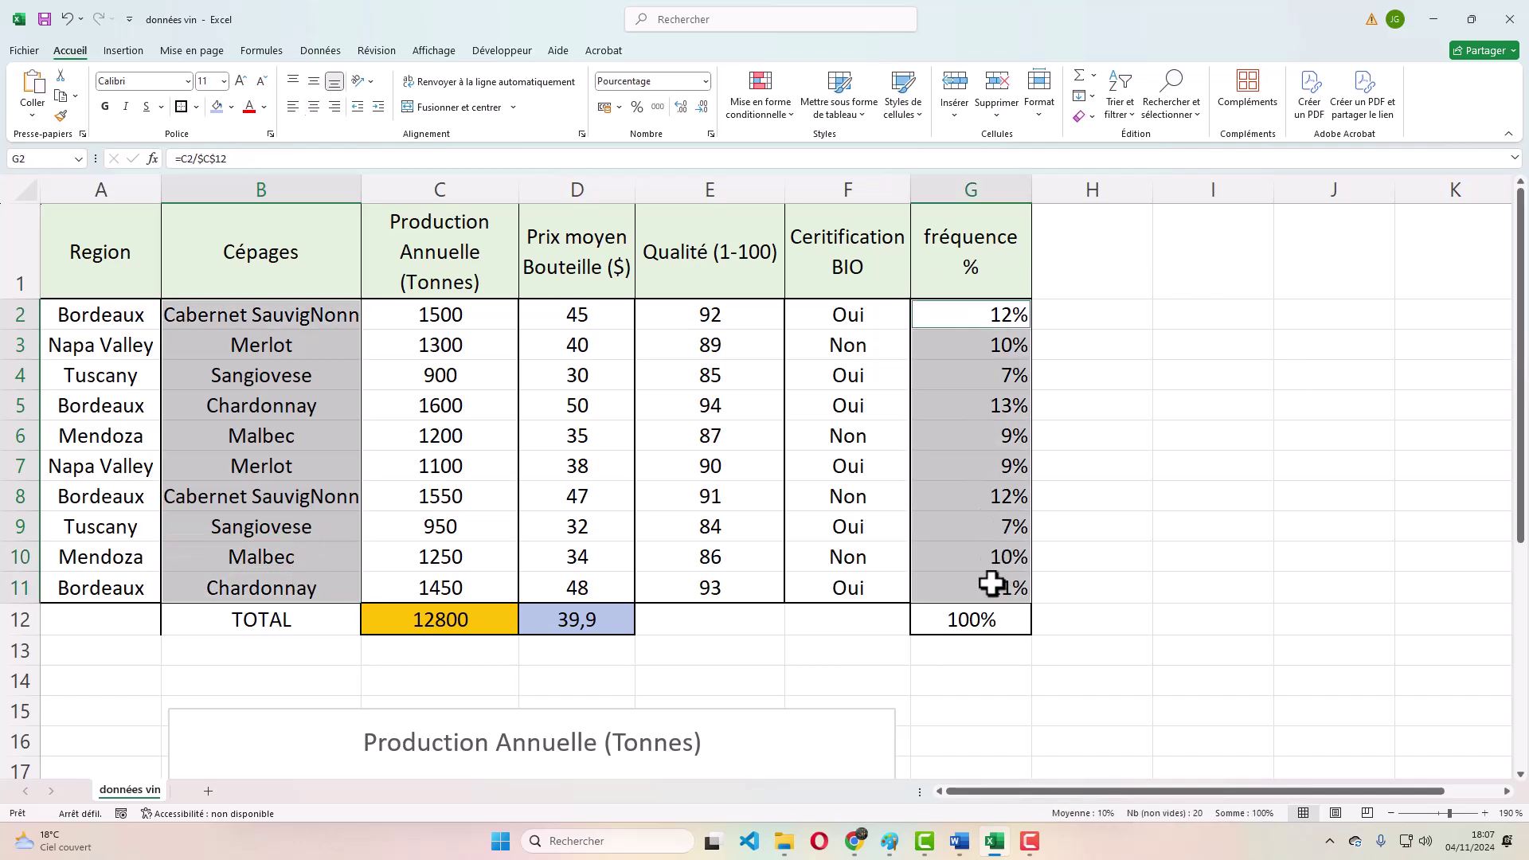
{"action": "left_click", "coordinate": [122, 50]}
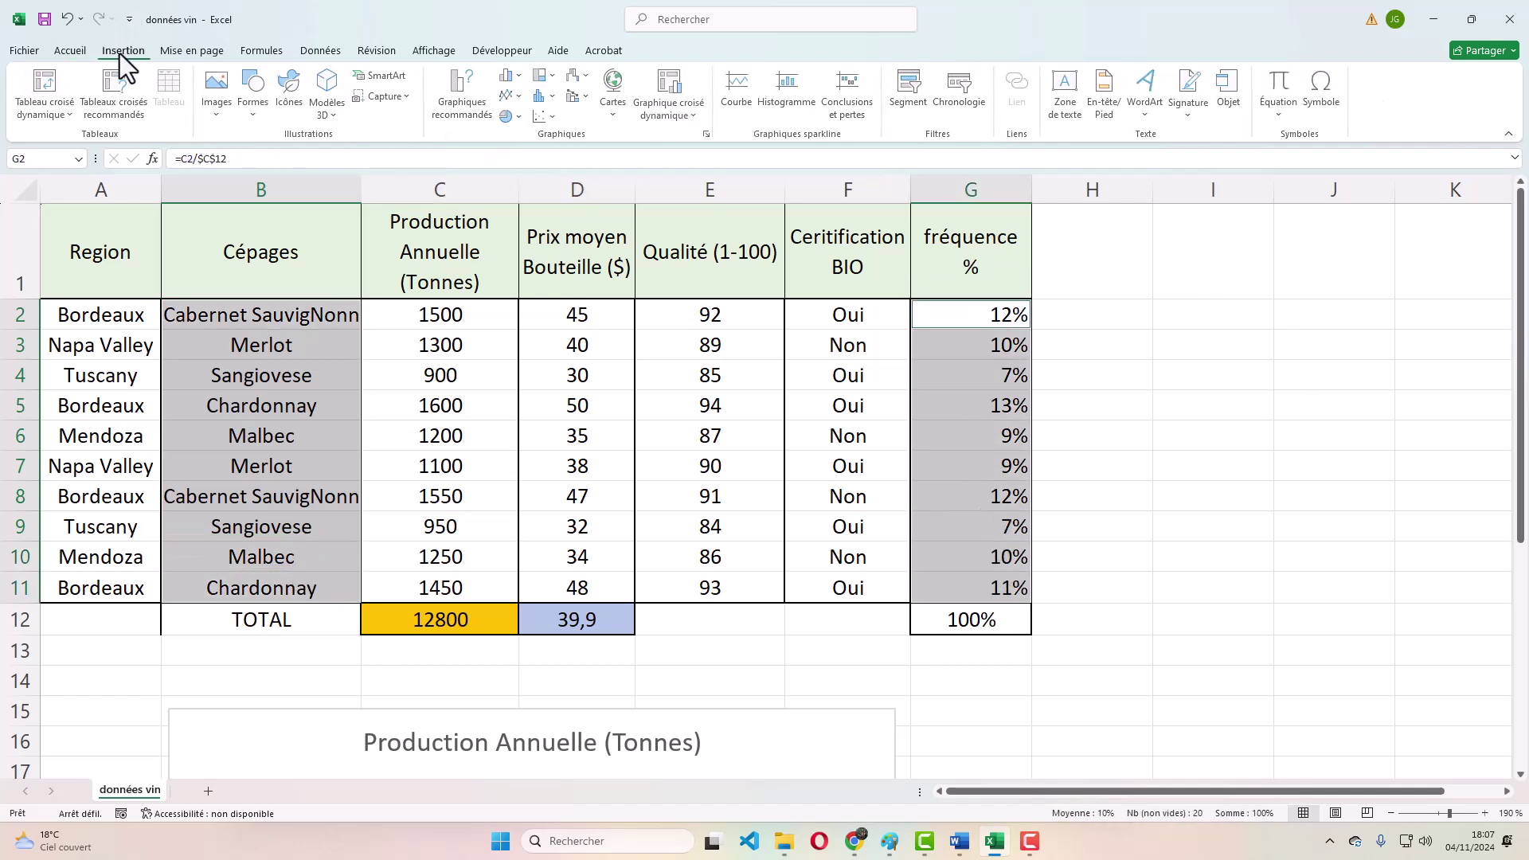
{"action": "left_click", "coordinate": [515, 80]}
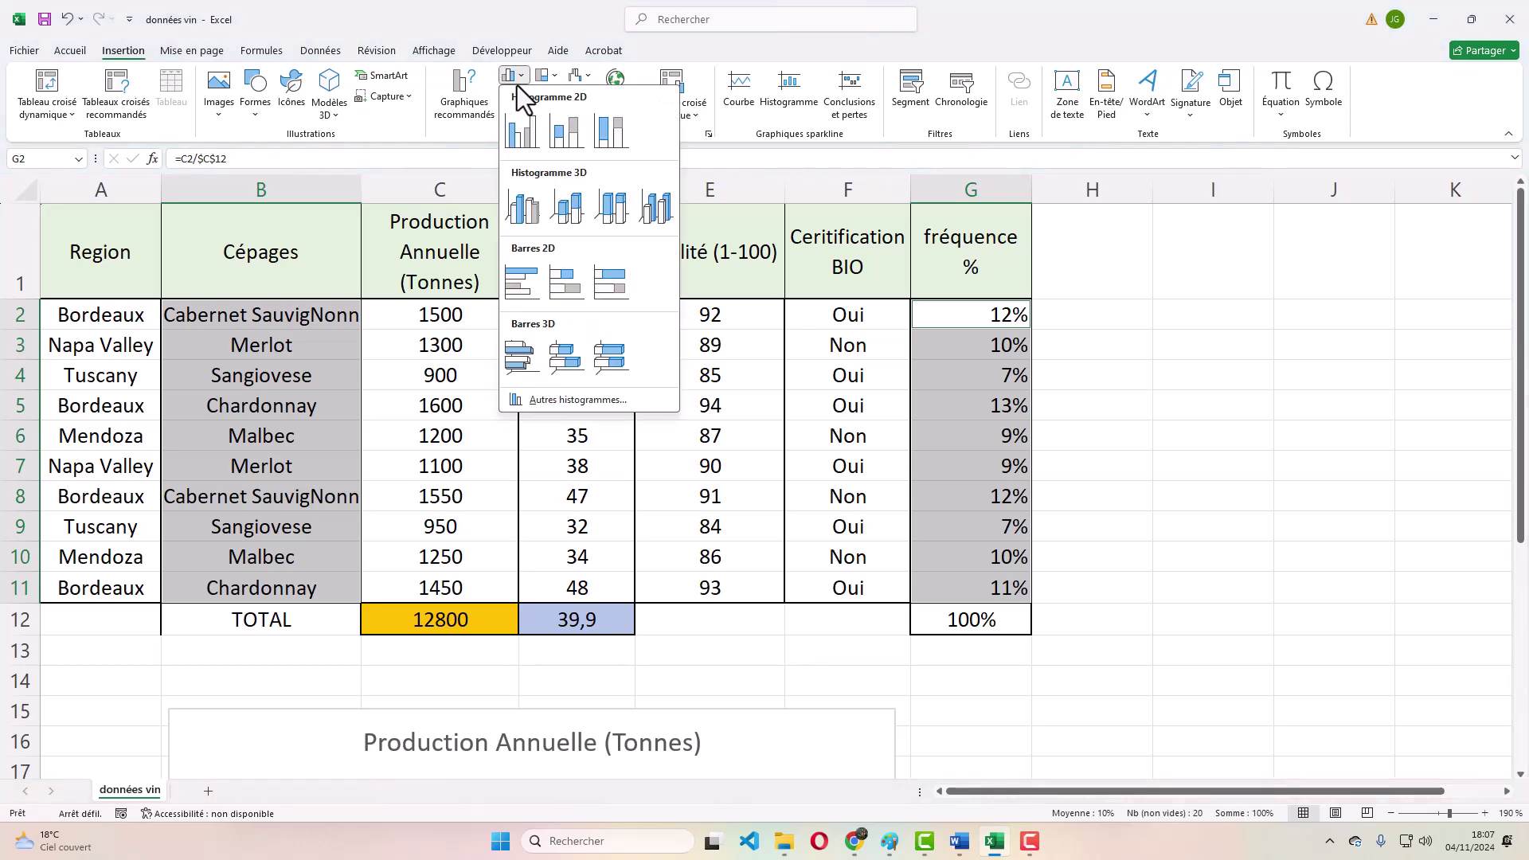
{"action": "left_click", "coordinate": [527, 209]}
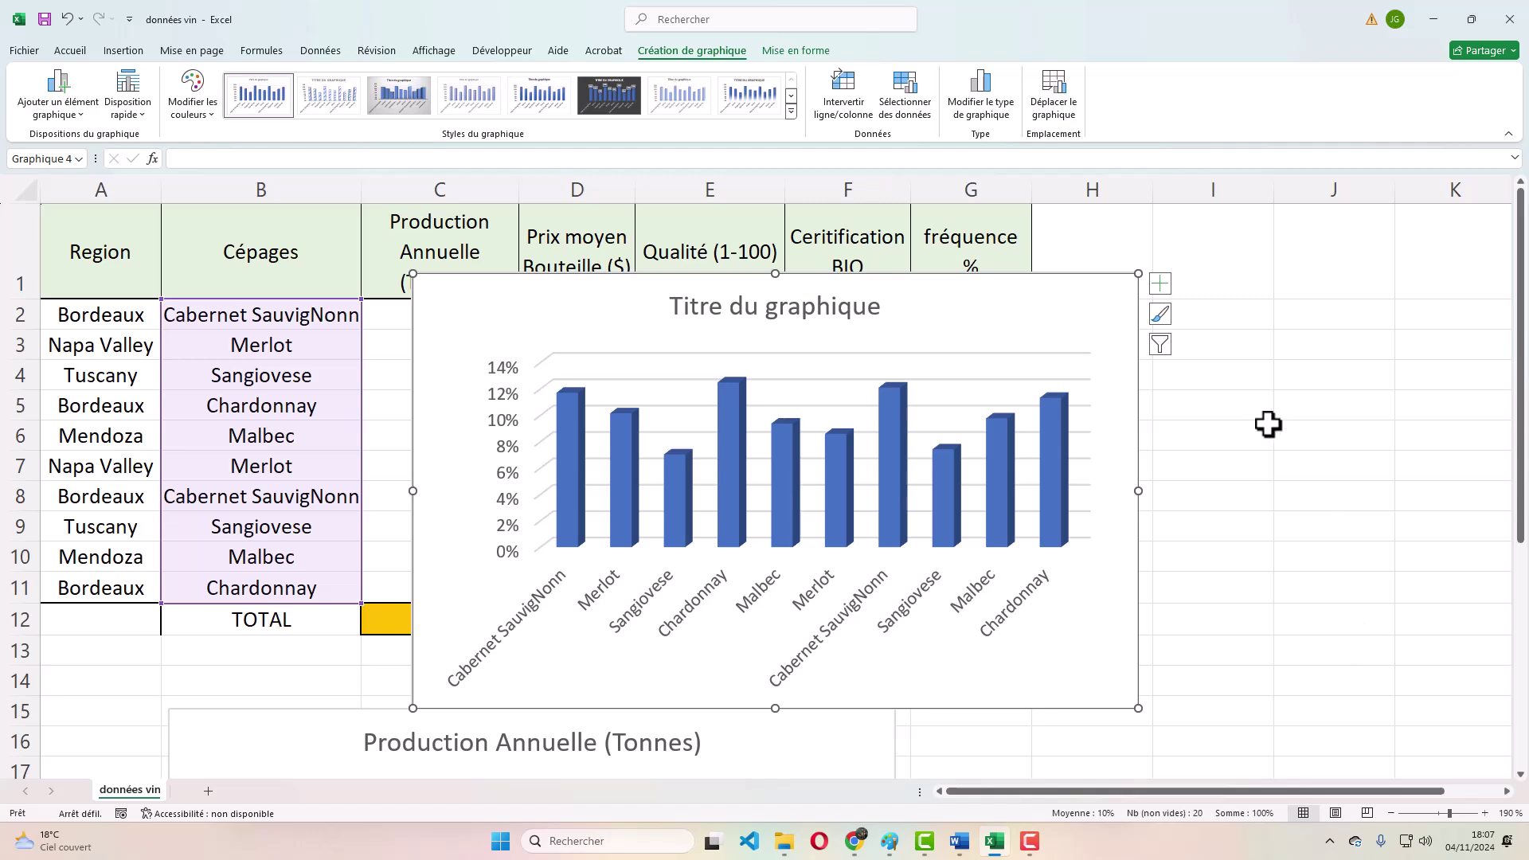
{"action": "left_click_drag", "start_coordinate": [963, 292], "coordinate": [982, 331]}
- Replace the new chart's title with "Histogramme des fréquences"
{"action": "left_click", "coordinate": [821, 363]}
{"action": "double_click", "coordinate": [821, 363]}
{"action": "double_click", "coordinate": [821, 363]}
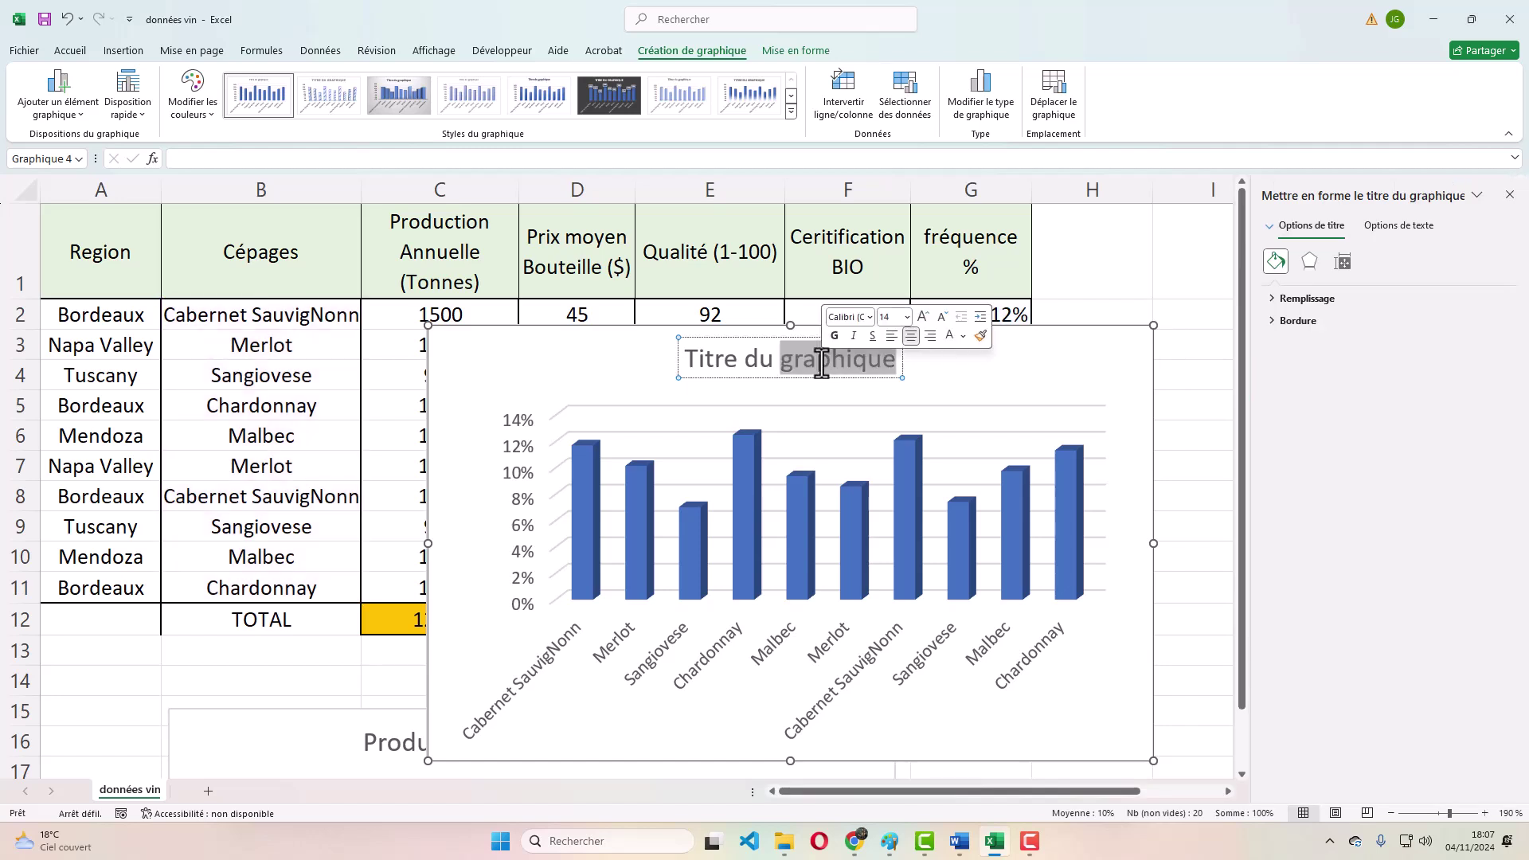
{"action": "key", "text": "BackSpace"}
{"action": "key", "text": "BackSpace"}
{"action": "key", "text": "BackSpace"}
{"action": "key", "text": "BackSpace"}
{"action": "key", "text": "BackSpace"}
{"action": "key", "text": "BackSpace"}
{"action": "key", "text": "BackSpace"}
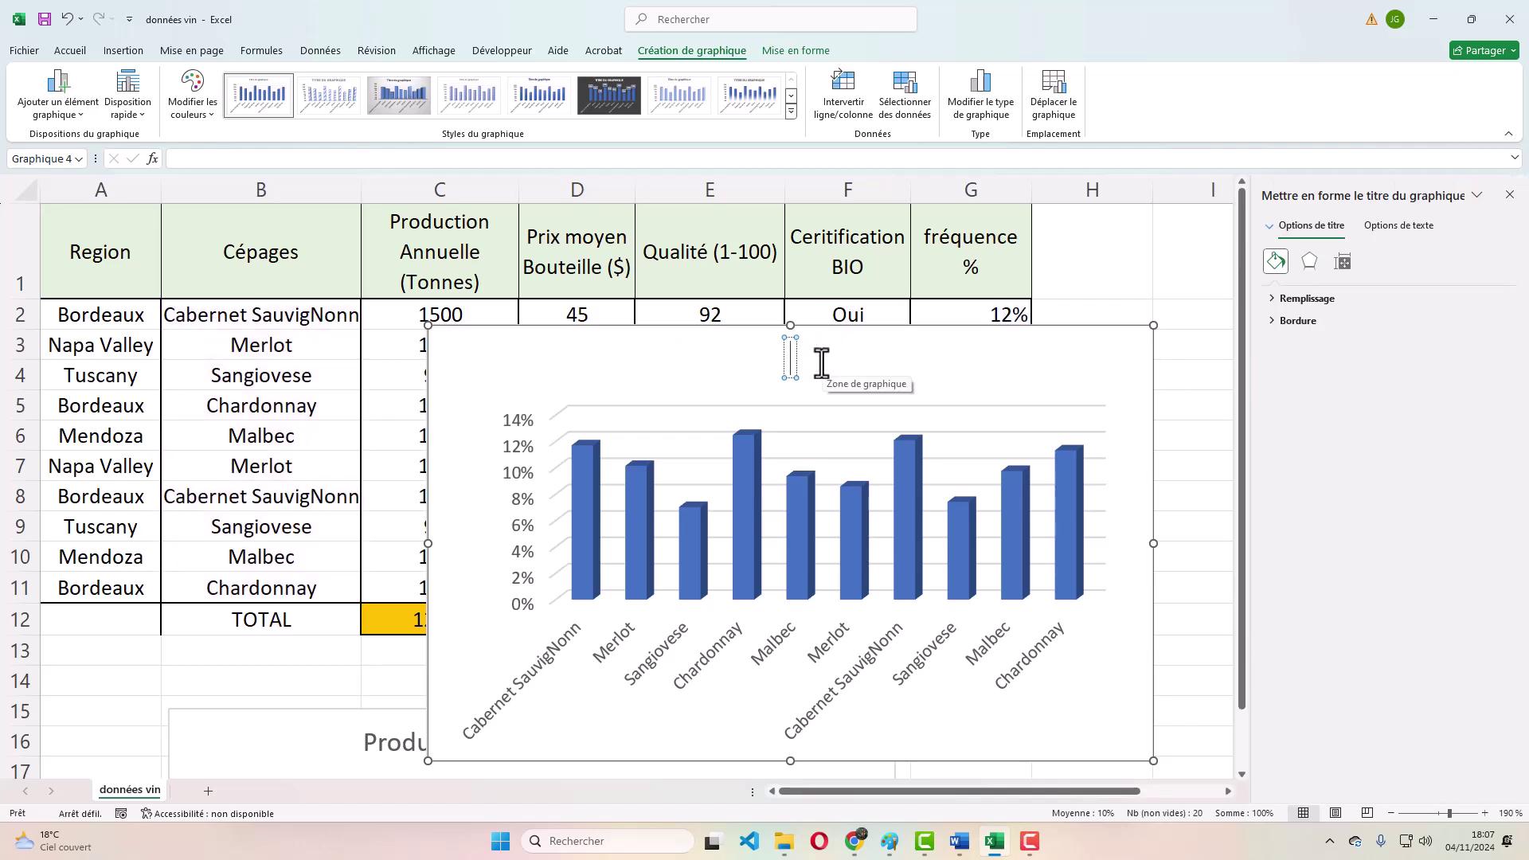
{"action": "type", "text": "Histo"}
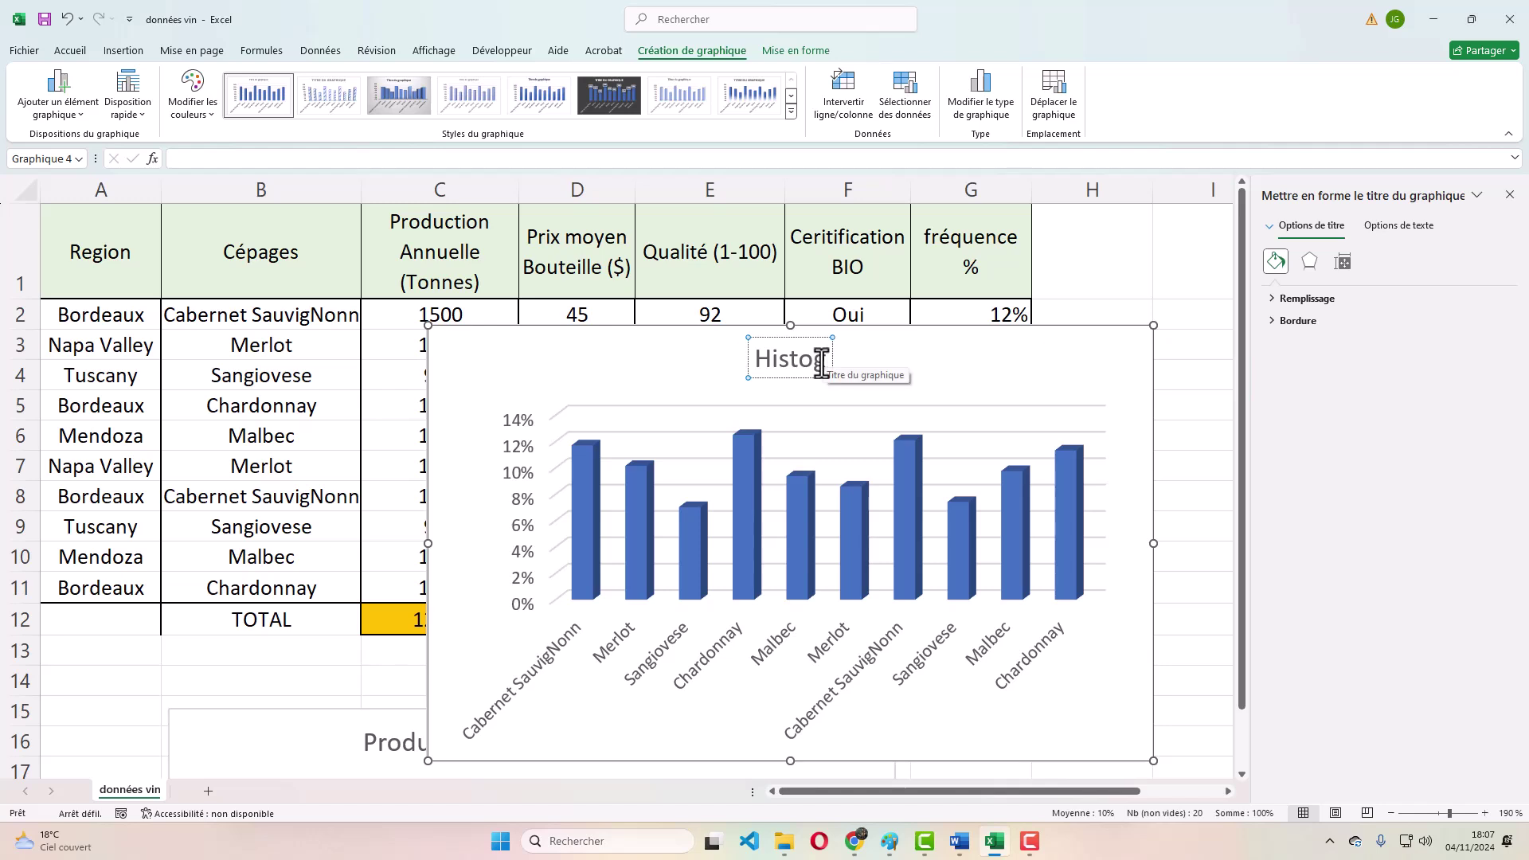
{"action": "type", "text": "gramme des fréquences"}
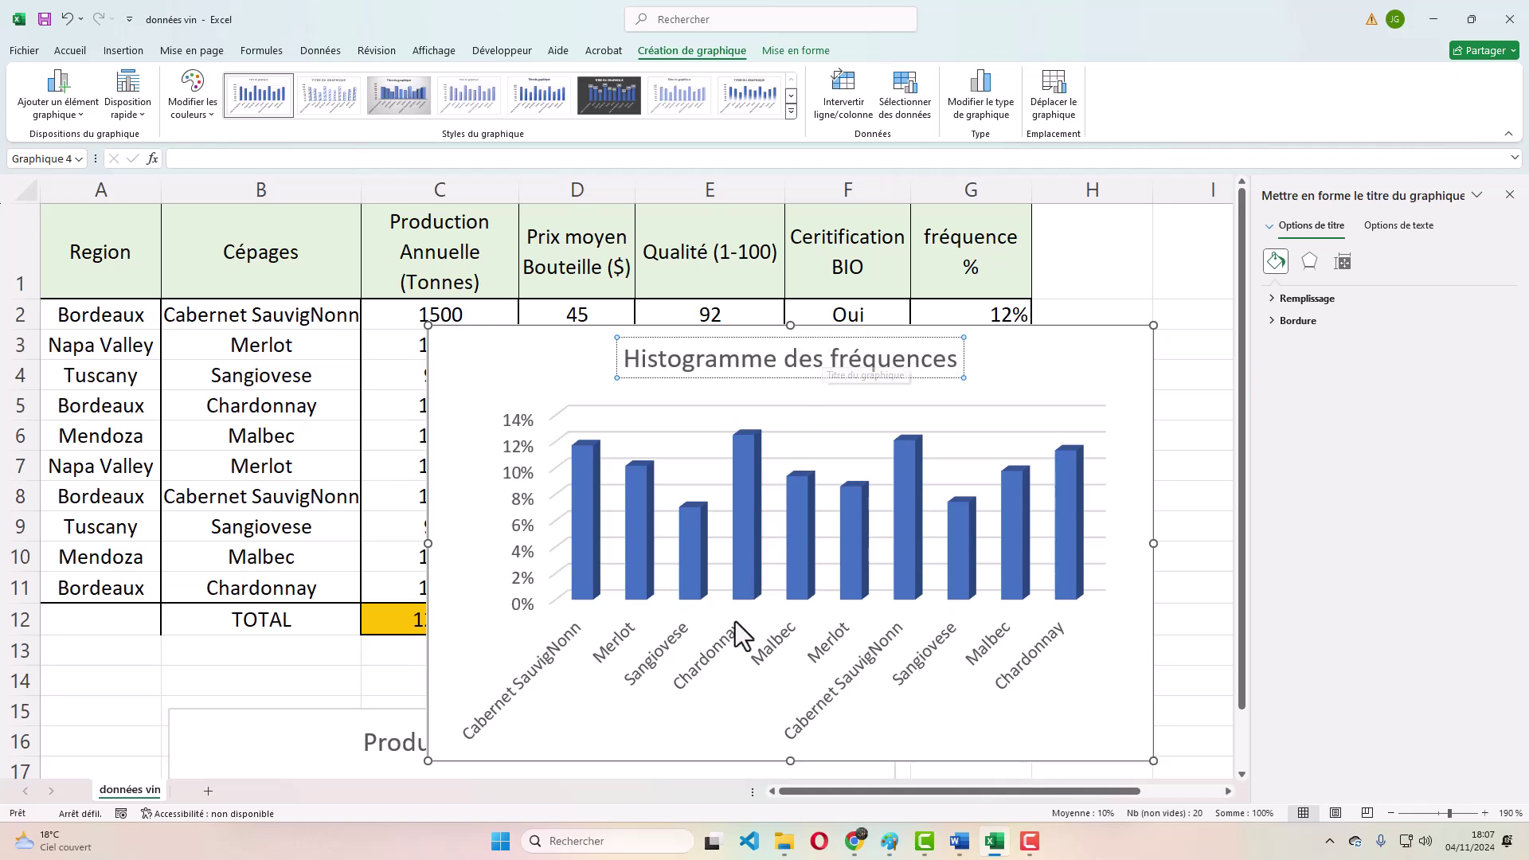
{"action": "left_click", "coordinate": [1026, 666]}
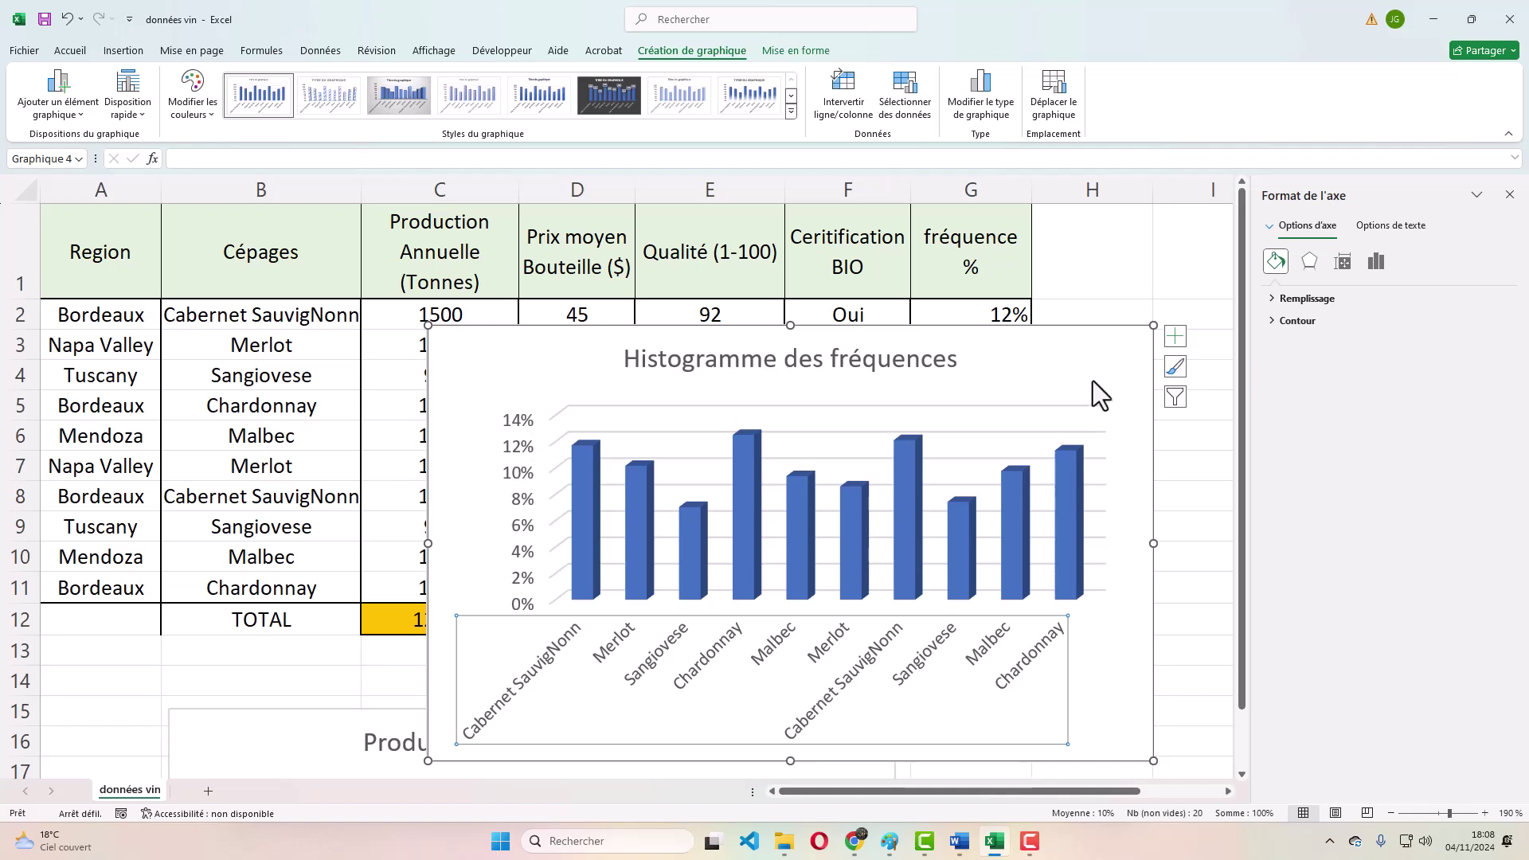
- Reposition the frequency chart, add axis titles to it and name the horizontal axis "Cépages"
{"action": "left_click_drag", "start_coordinate": [1078, 348], "coordinate": [965, 282]}
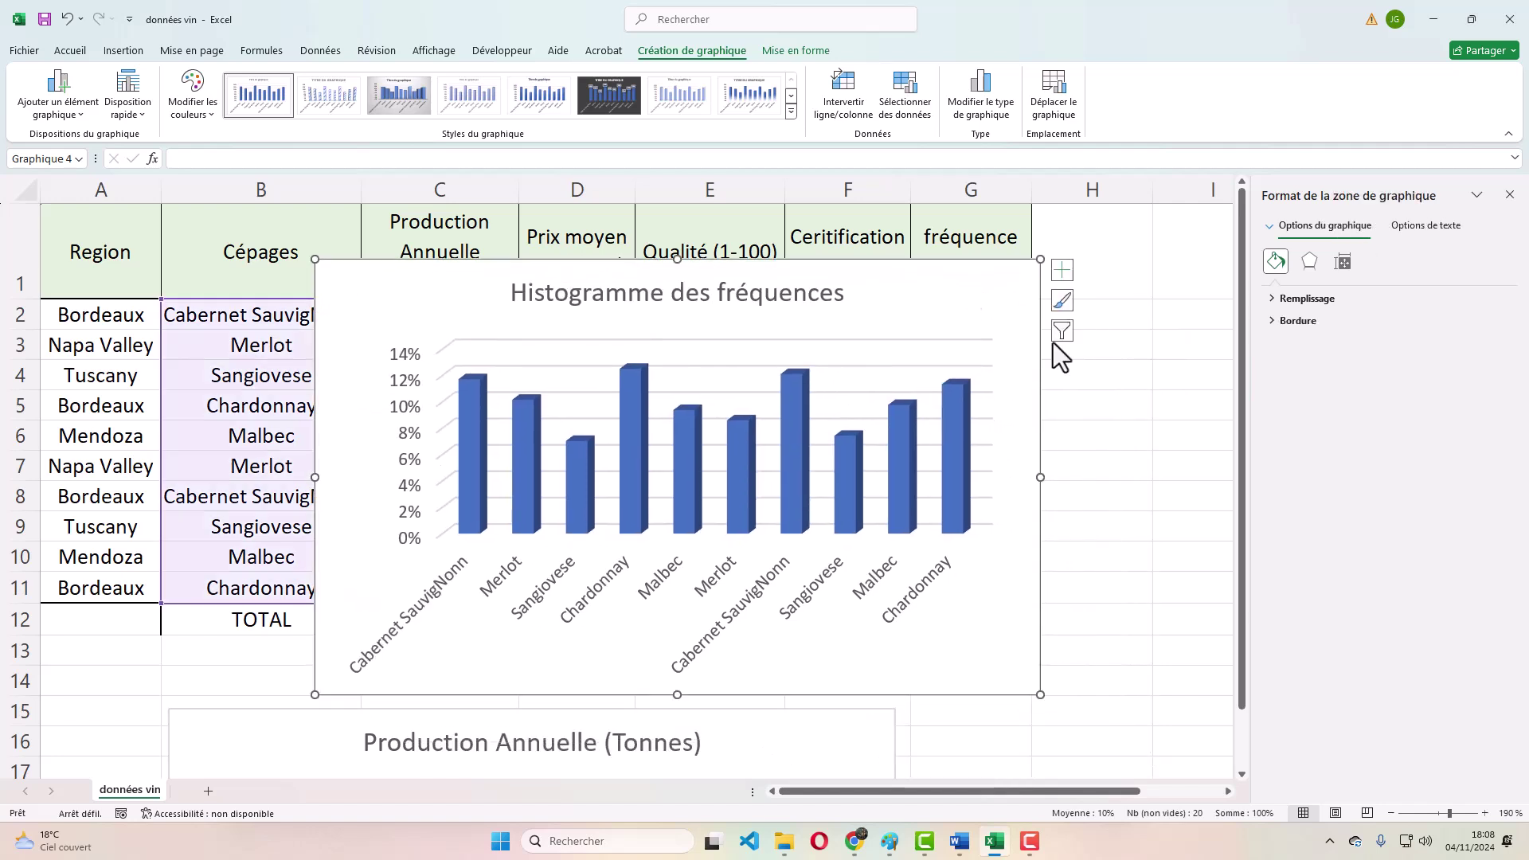
{"action": "left_click", "coordinate": [1062, 270]}
{"action": "left_click", "coordinate": [1102, 306]}
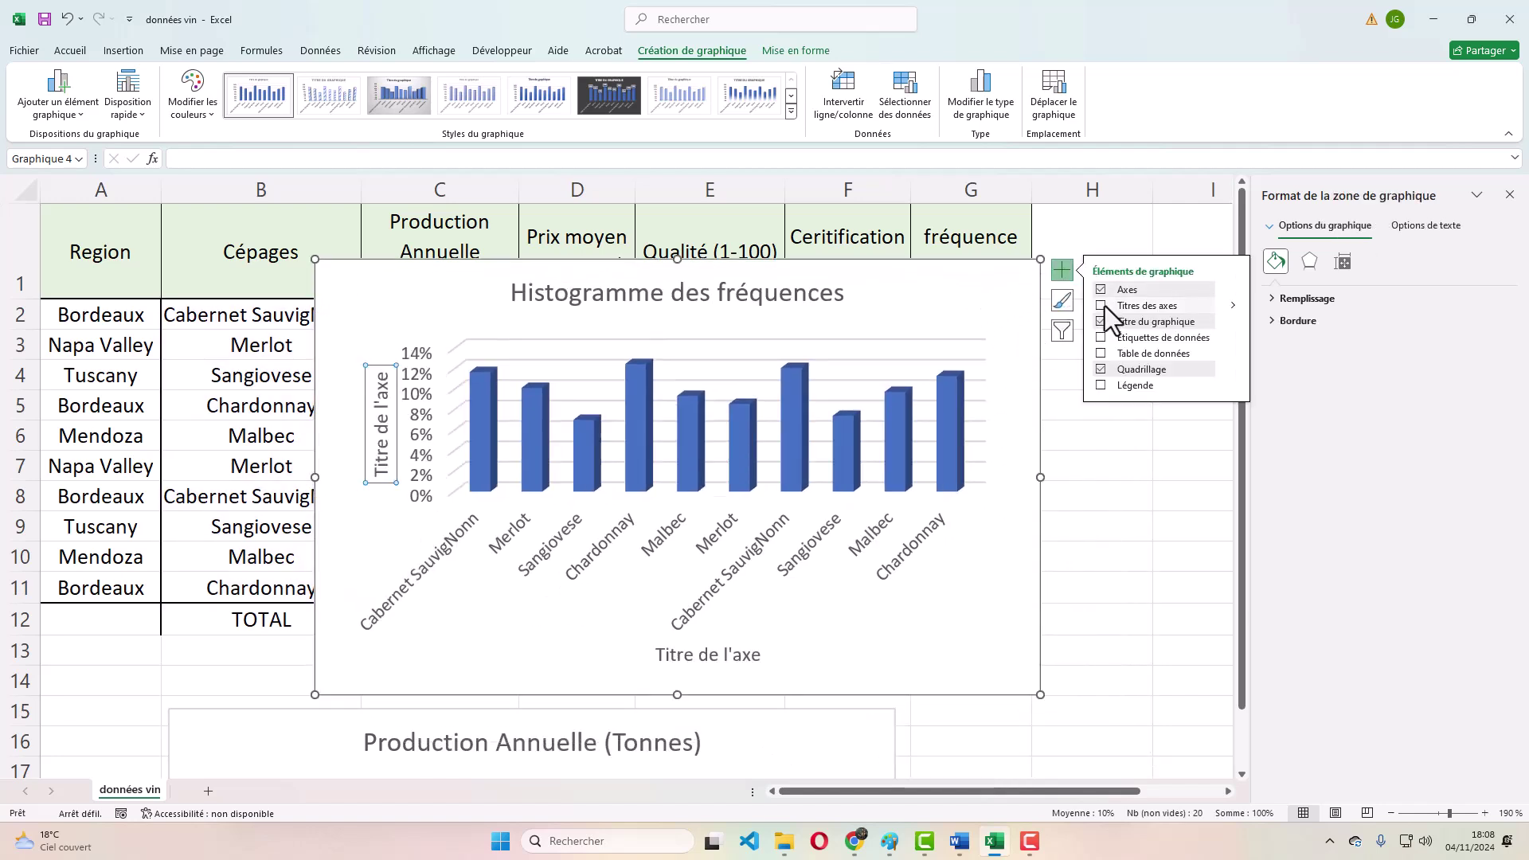
{"action": "left_click", "coordinate": [726, 653]}
{"action": "double_click", "coordinate": [726, 654]}
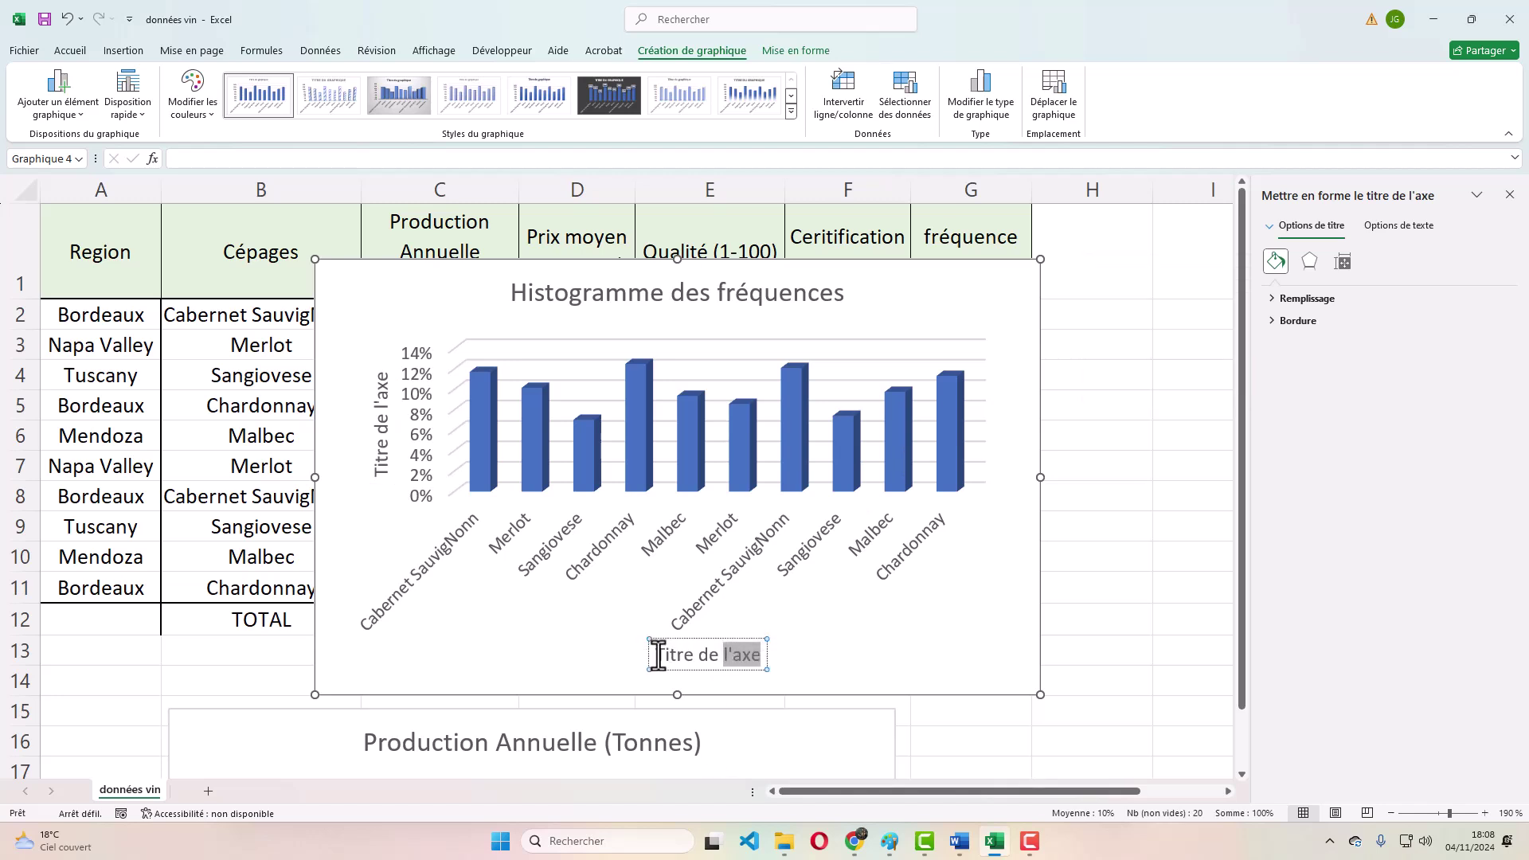
{"action": "left_click_drag", "start_coordinate": [658, 654], "coordinate": [766, 654]}
{"action": "type", "text": "Cépages"}
- Name the chart's vertical axis "fréquence %"
{"action": "left_click", "coordinate": [382, 477]}
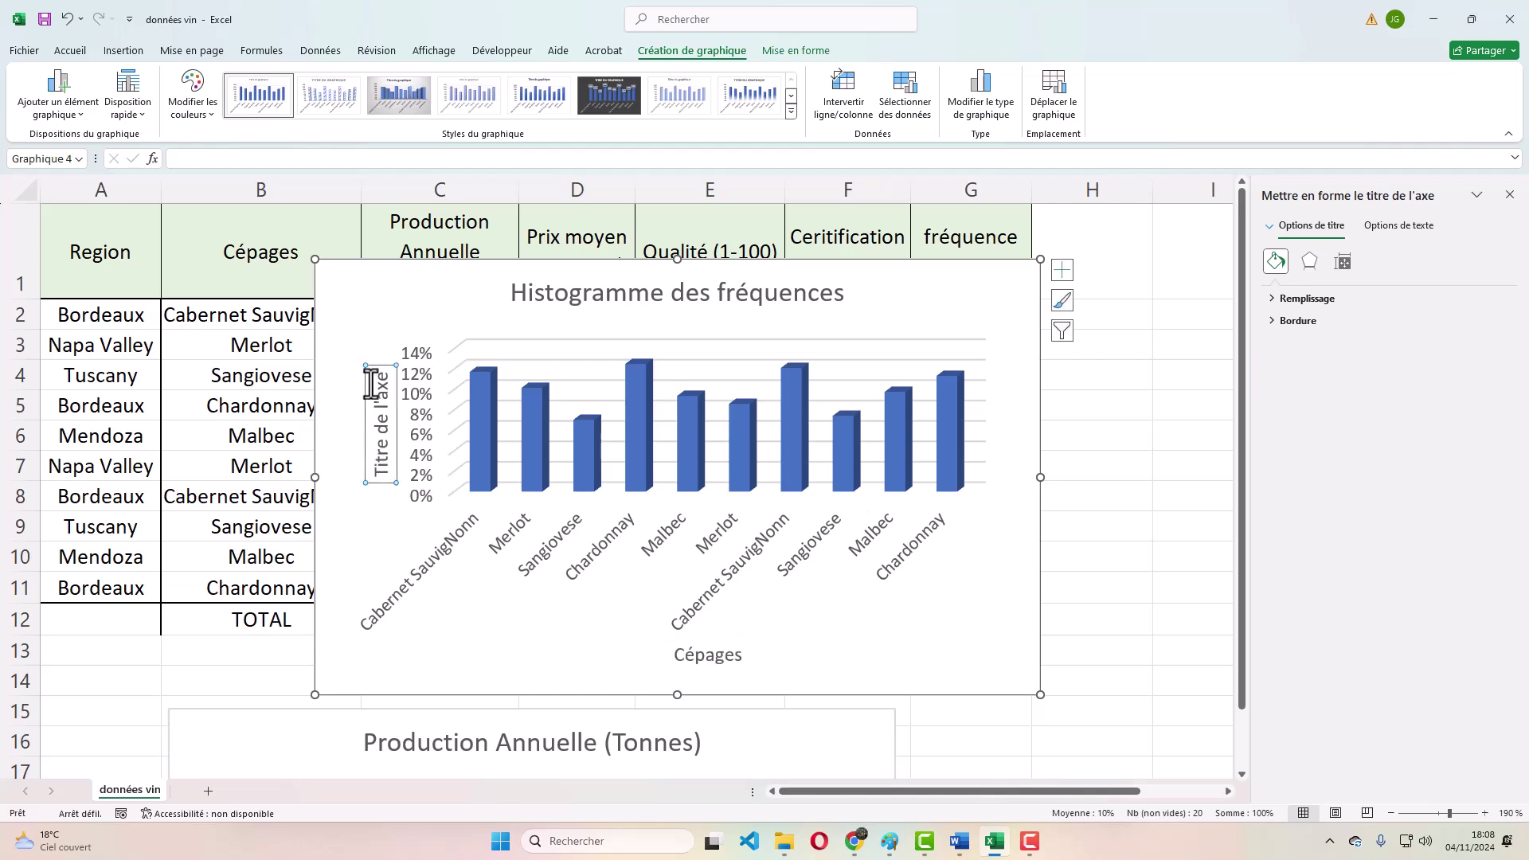
{"action": "left_click_drag", "start_coordinate": [371, 379], "coordinate": [396, 484]}
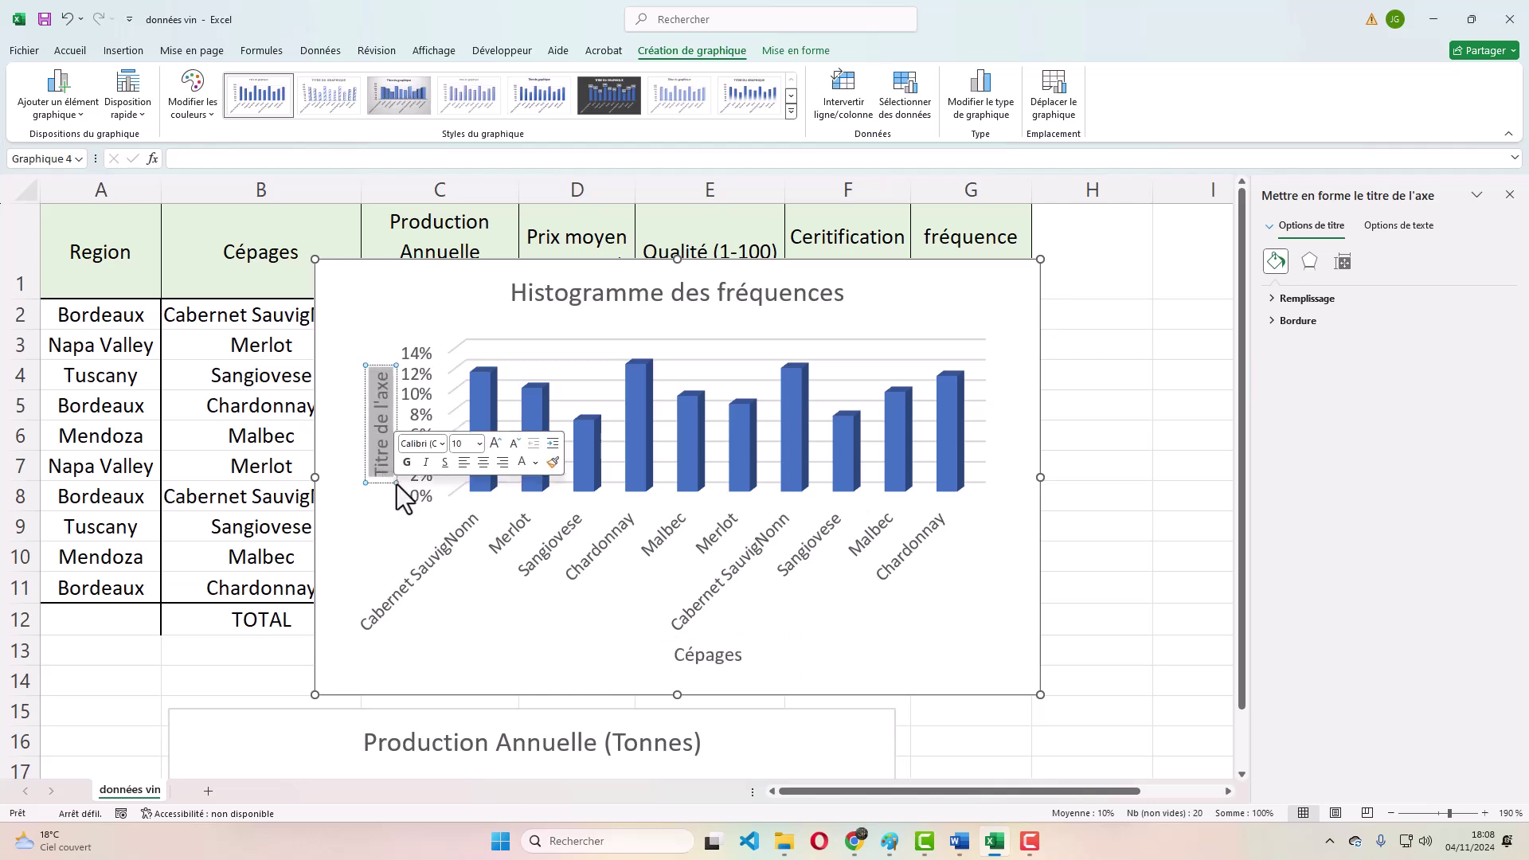
{"action": "type", "text": "fréque"}
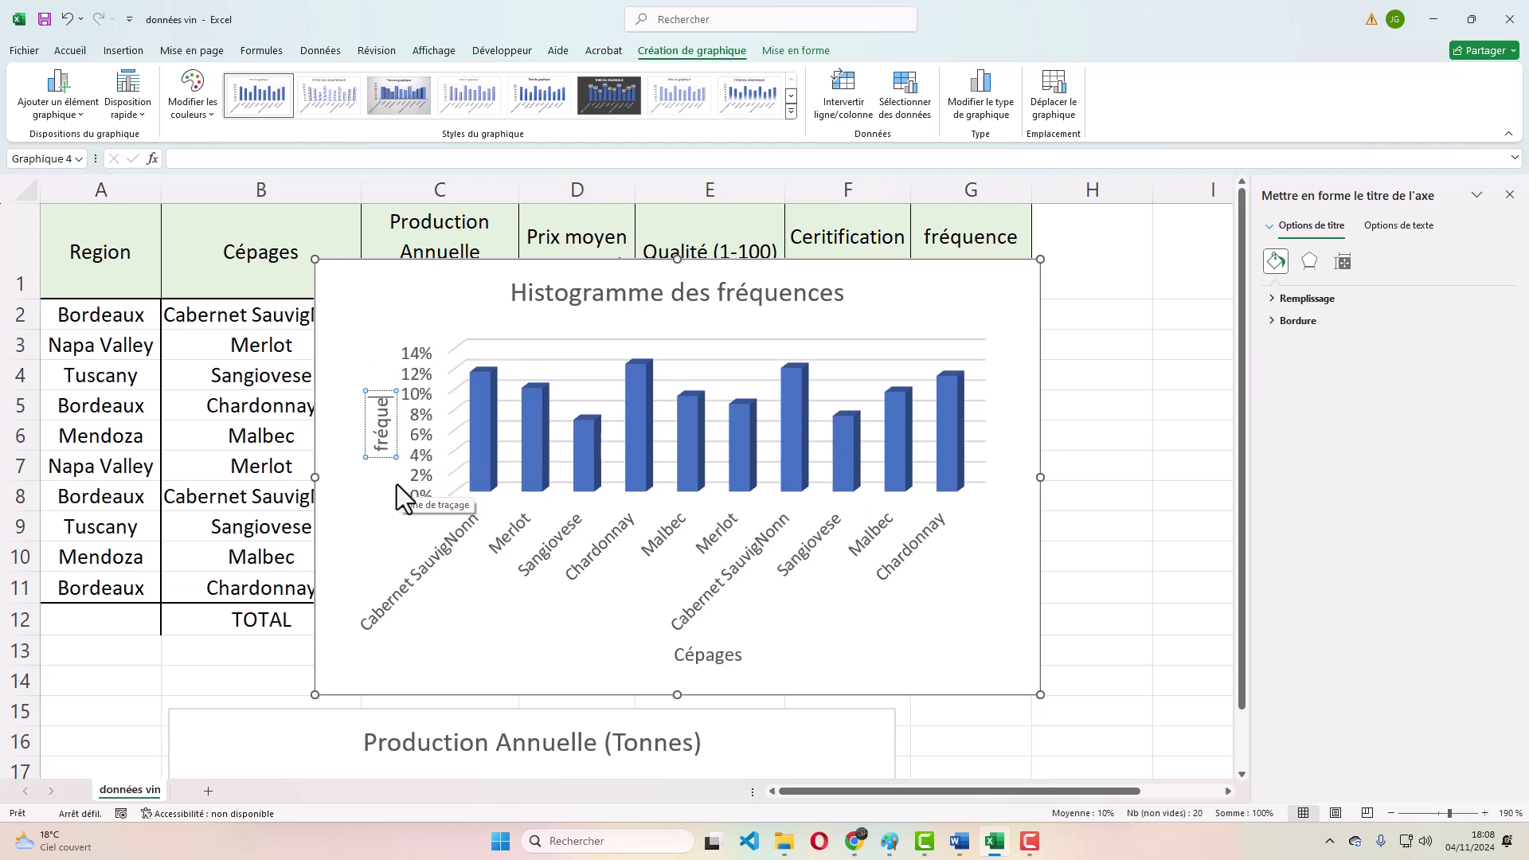
{"action": "type", "text": "nce %"}
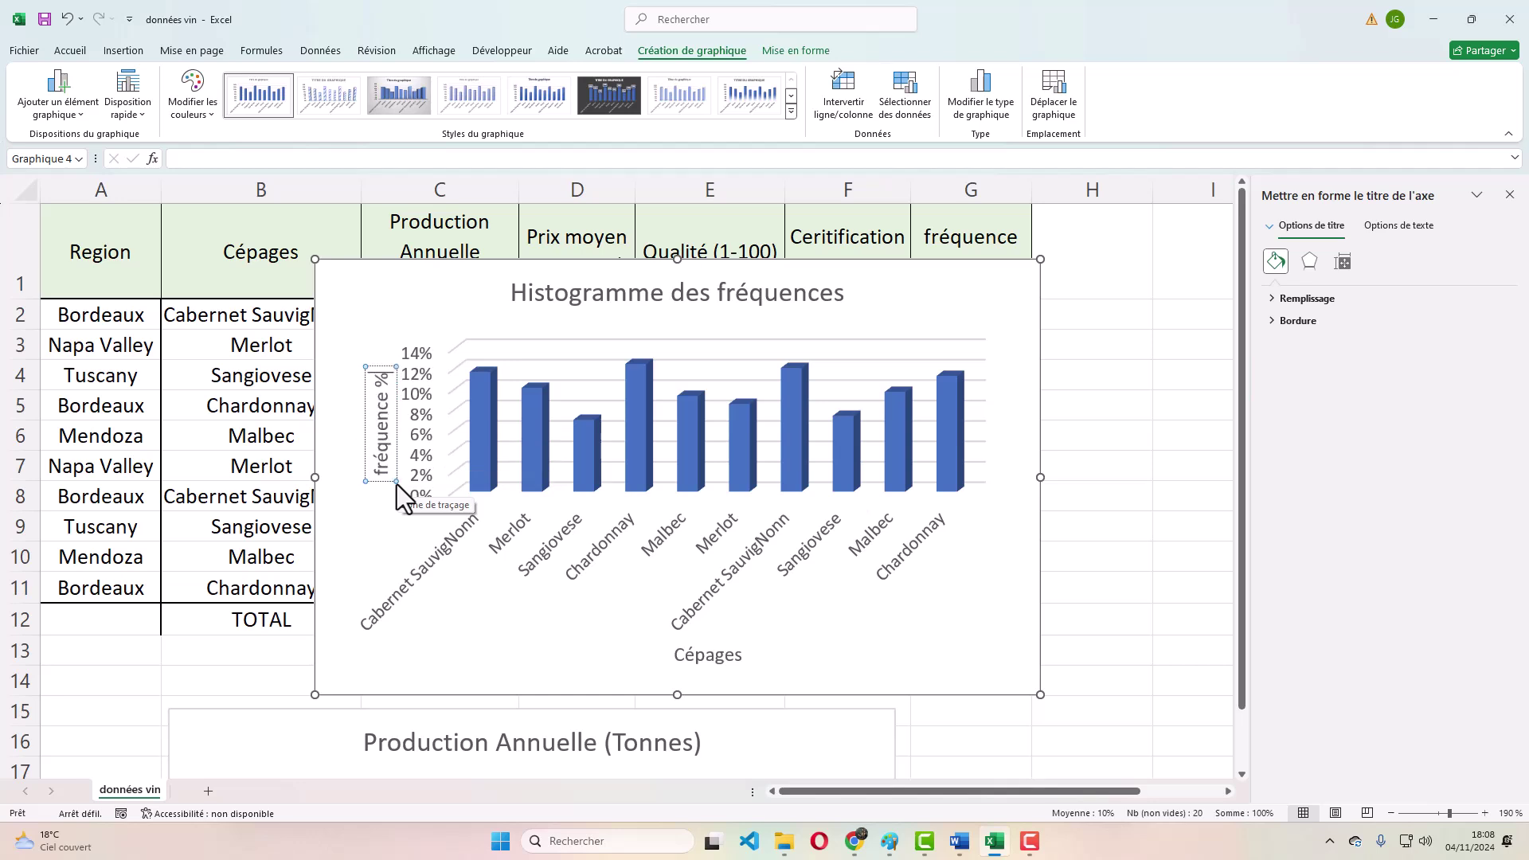
{"action": "left_click", "coordinate": [861, 599]}
- Set the gap width between the frequency chart's columns to 5 %
{"action": "left_click", "coordinate": [939, 397]}
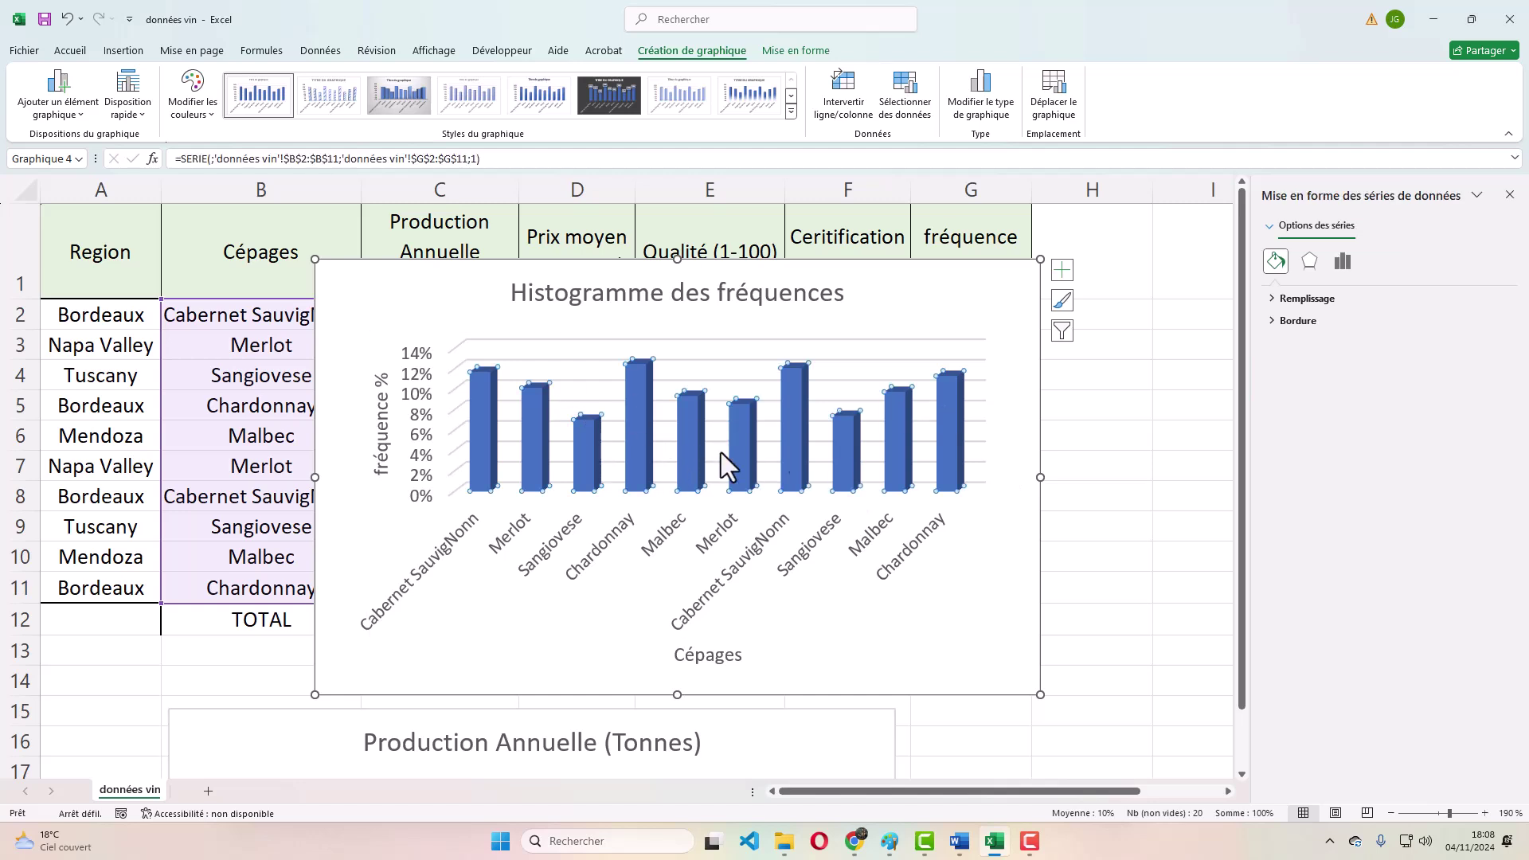
{"action": "left_click", "coordinate": [1064, 279]}
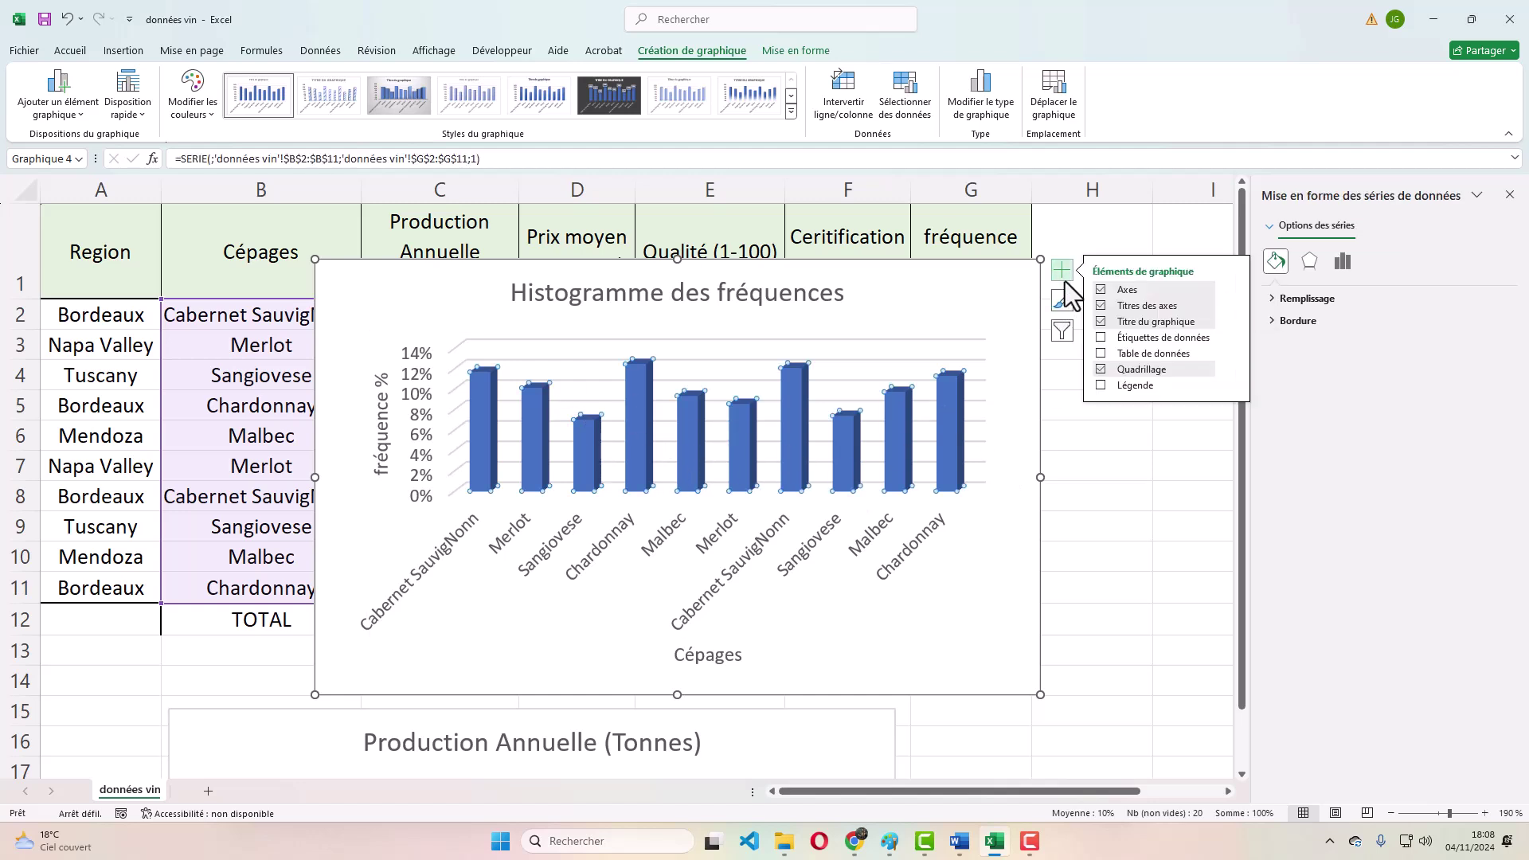
{"action": "left_click", "coordinate": [1353, 320]}
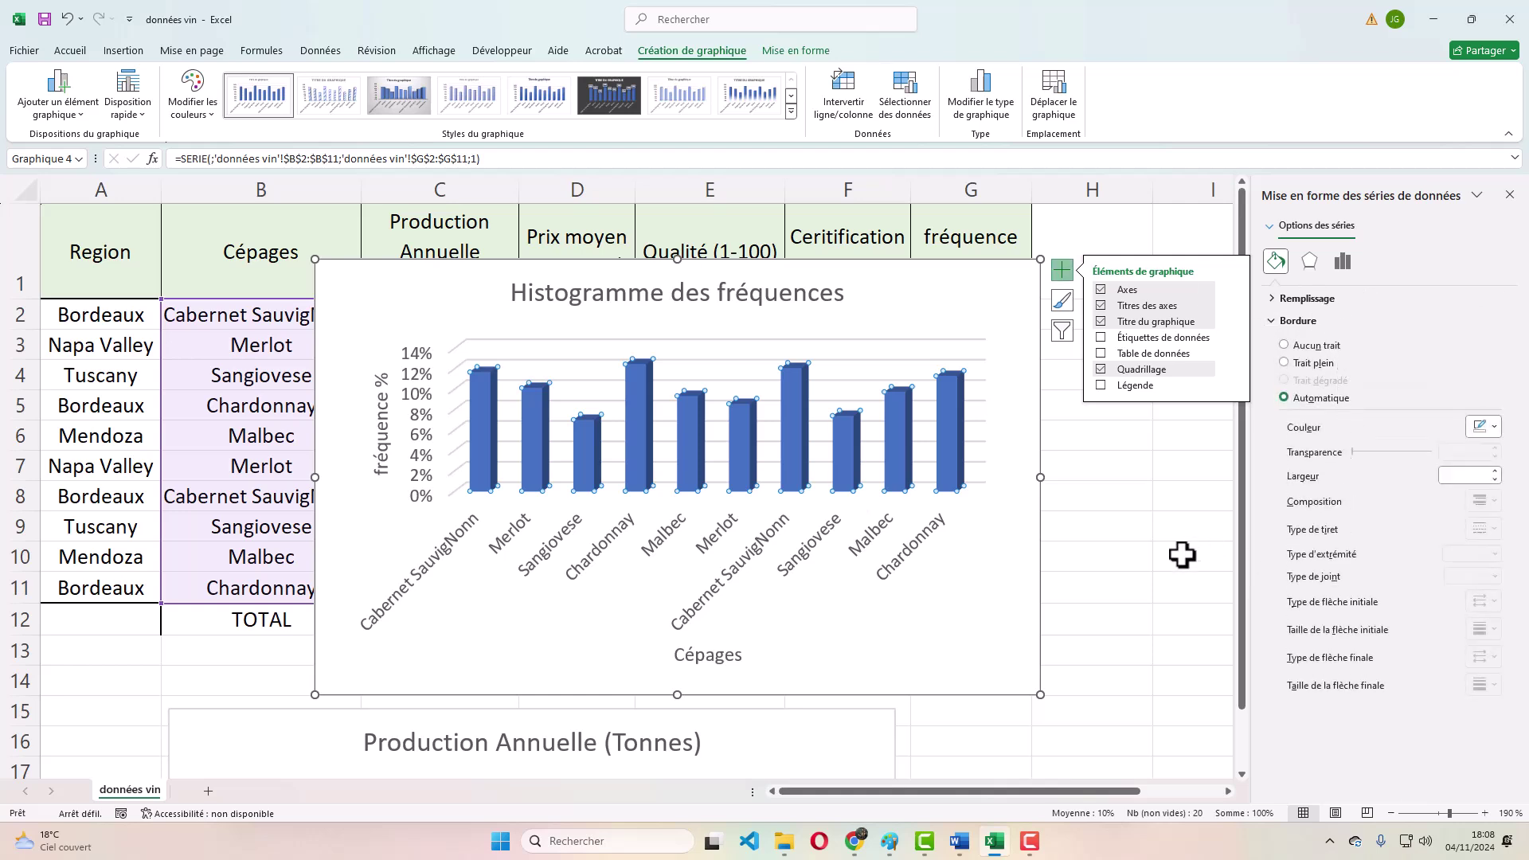
{"action": "left_click", "coordinate": [966, 601]}
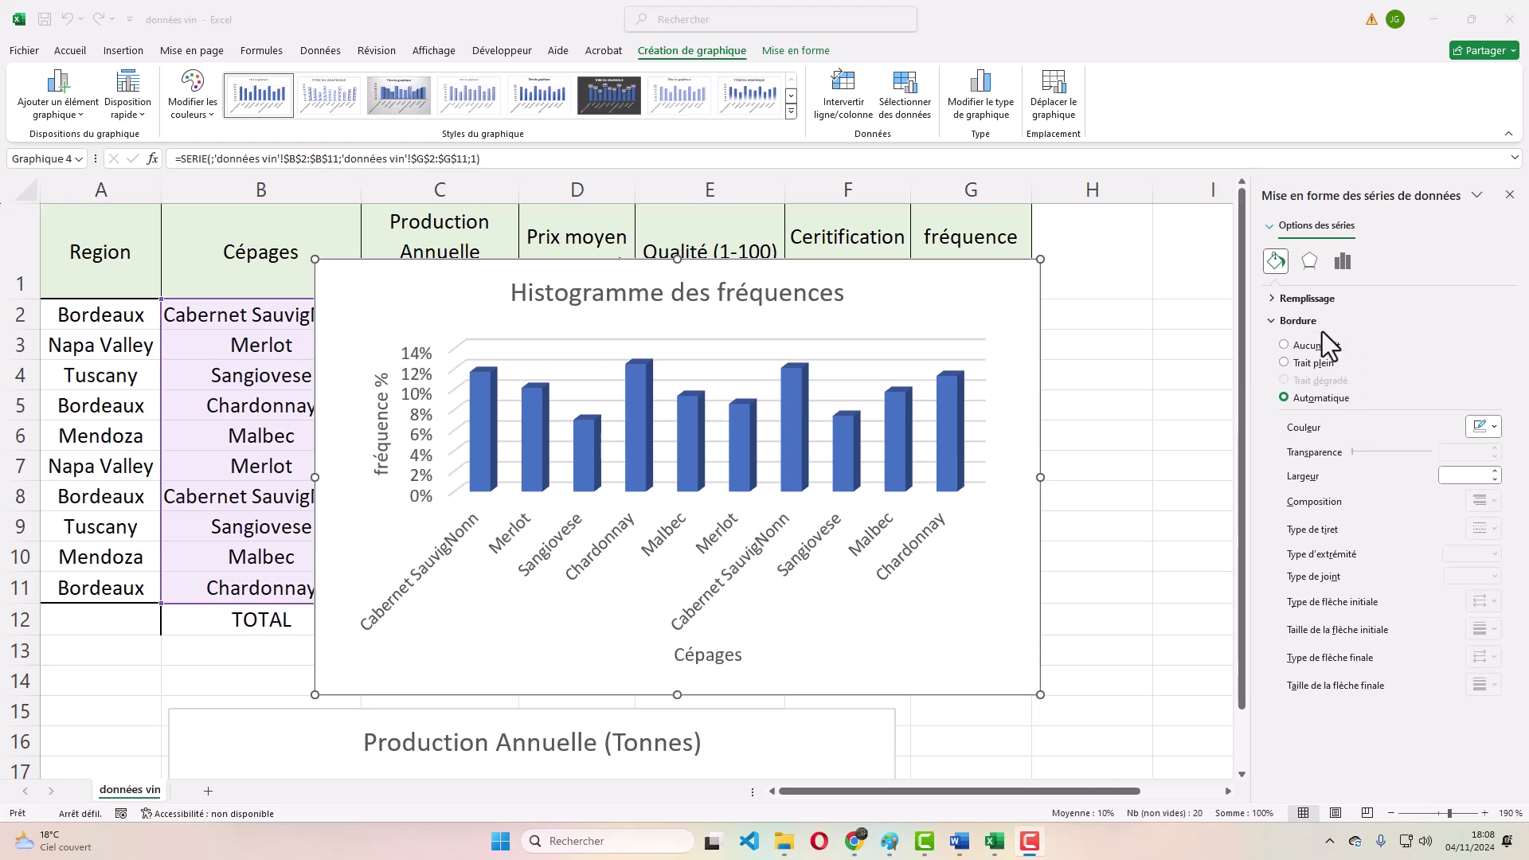
{"action": "left_click", "coordinate": [1310, 263]}
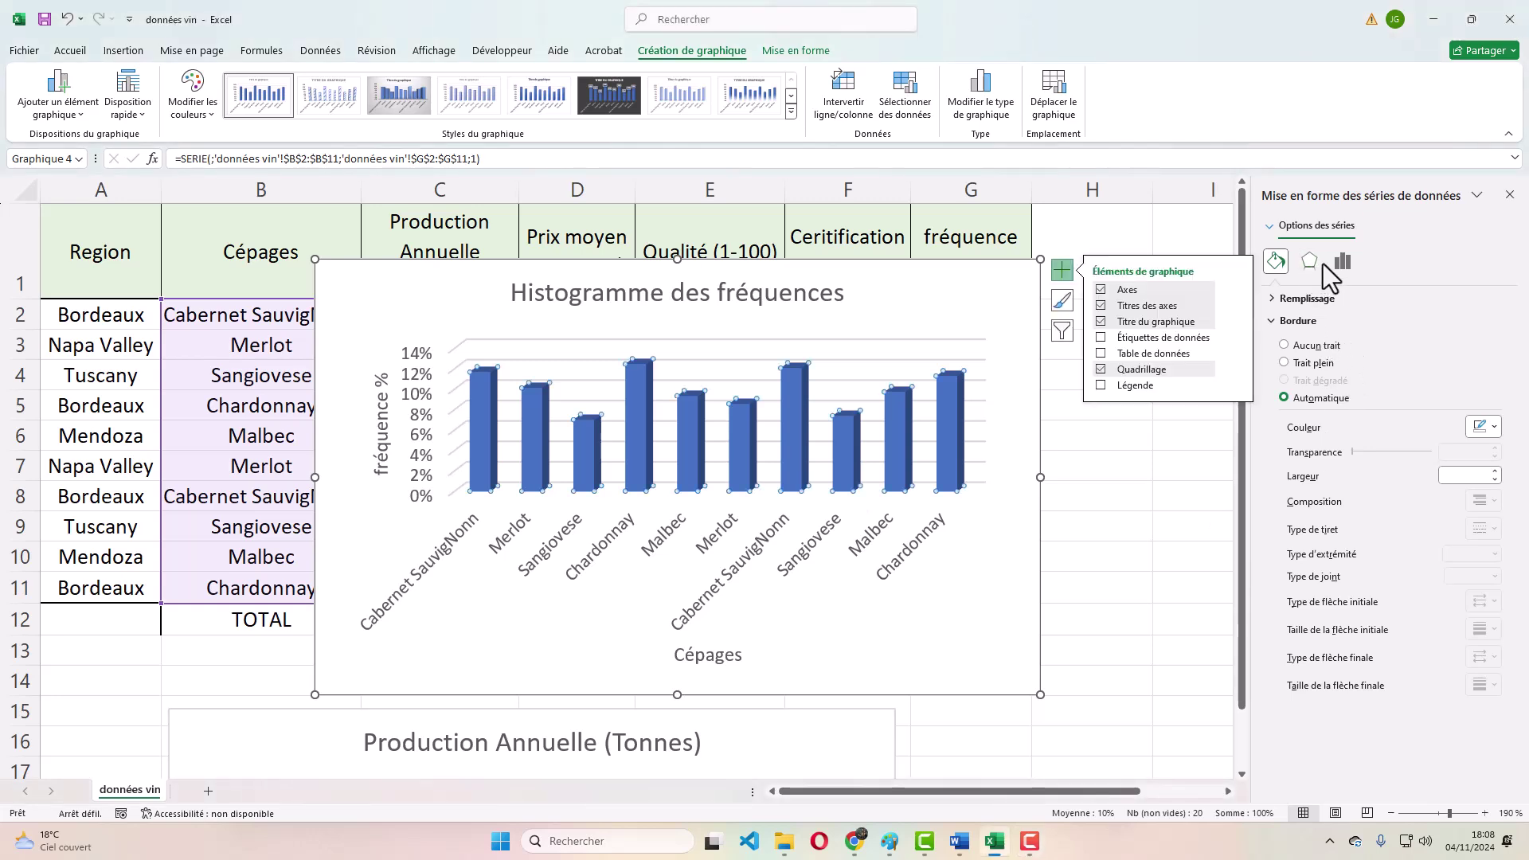
{"action": "left_click", "coordinate": [1342, 262]}
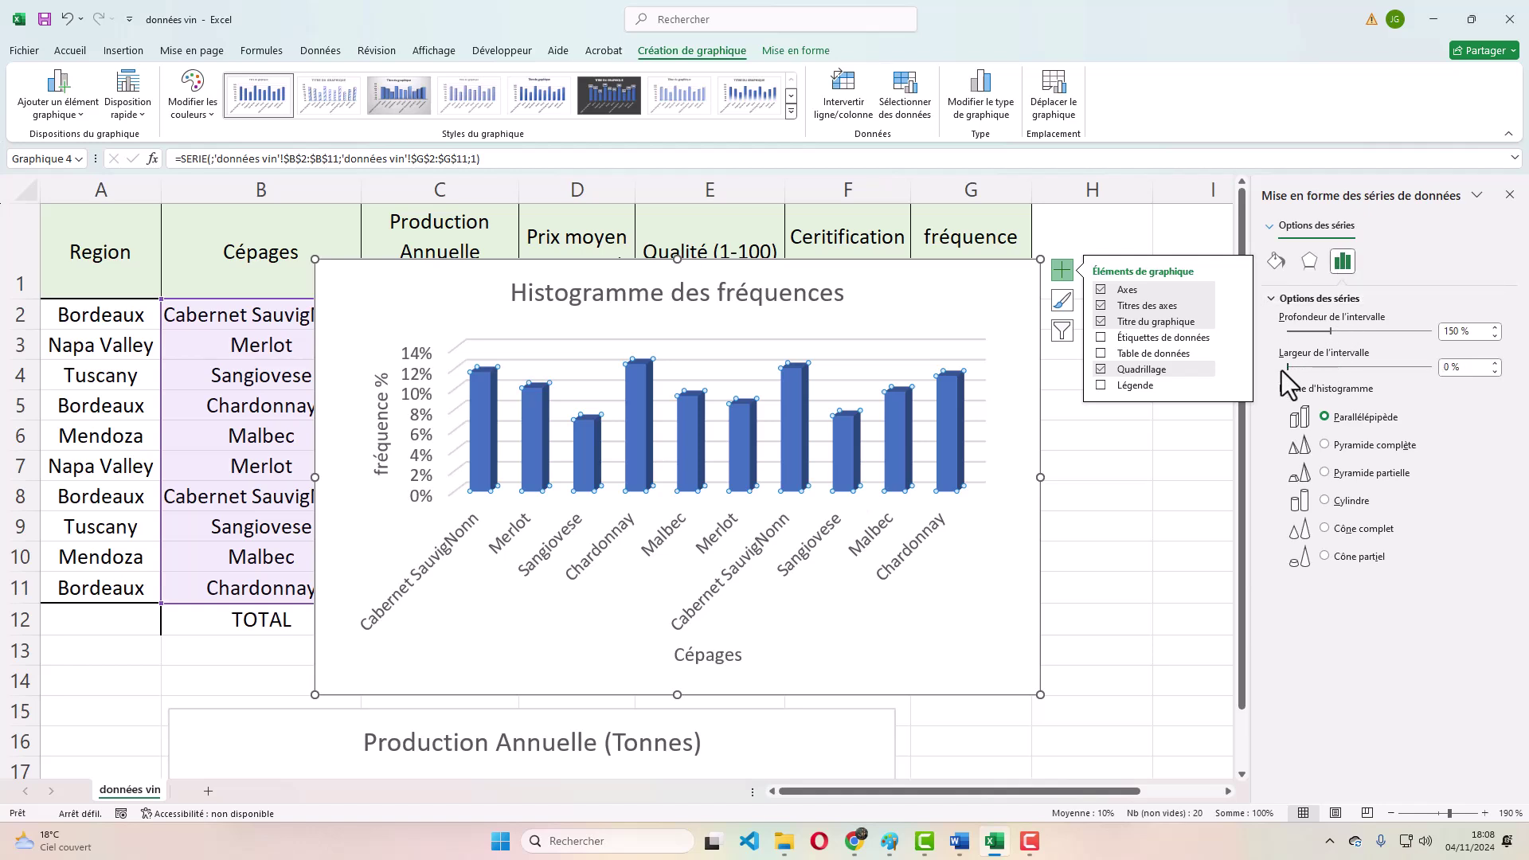
{"action": "left_click_drag", "start_coordinate": [1283, 369], "coordinate": [1279, 372]}
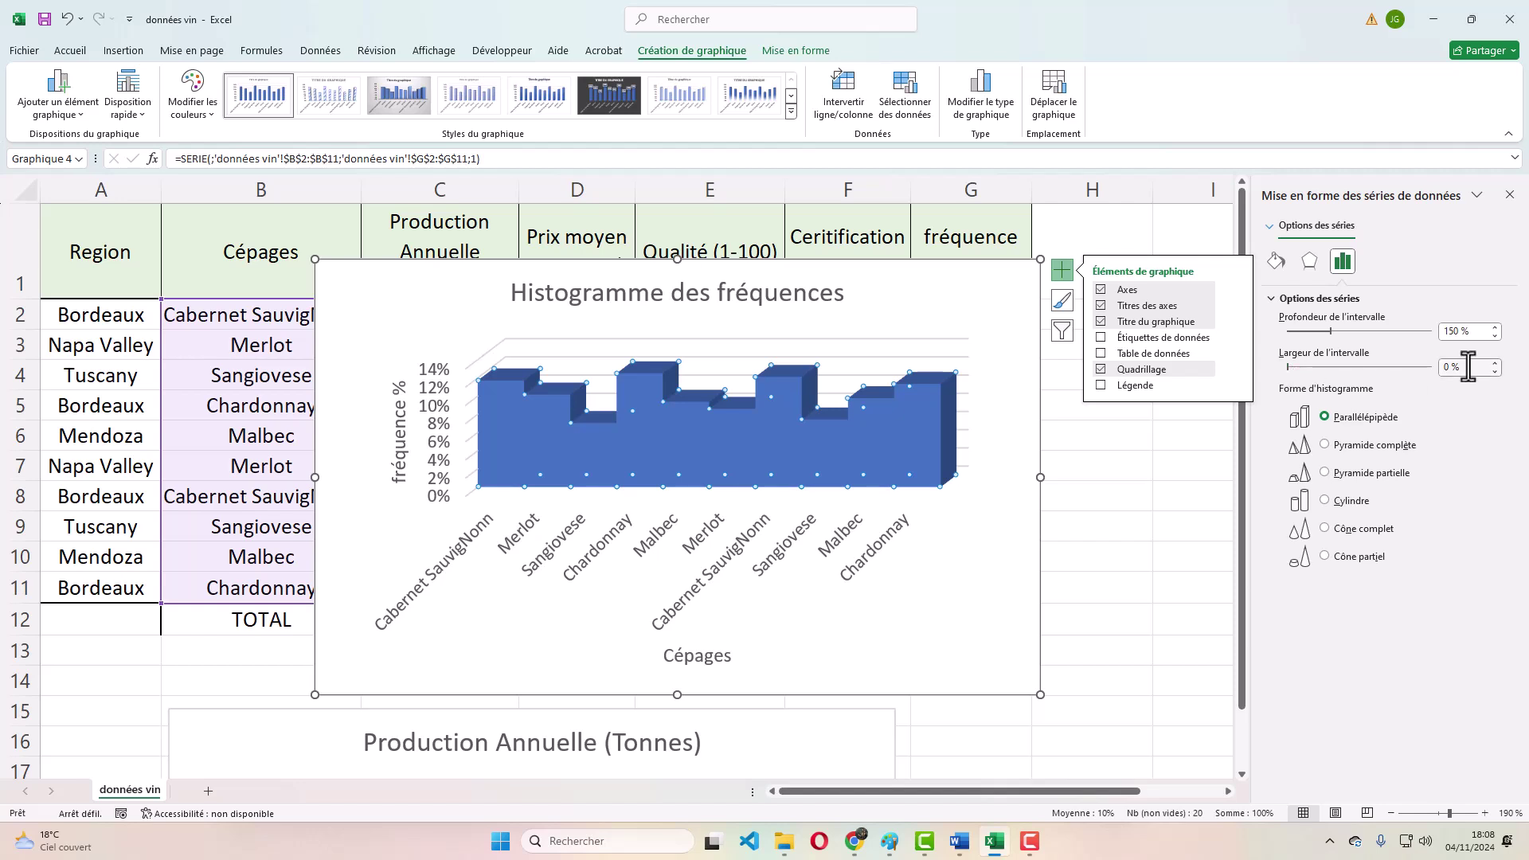
{"action": "left_click", "coordinate": [1442, 368]}
{"action": "key", "text": "Return"}
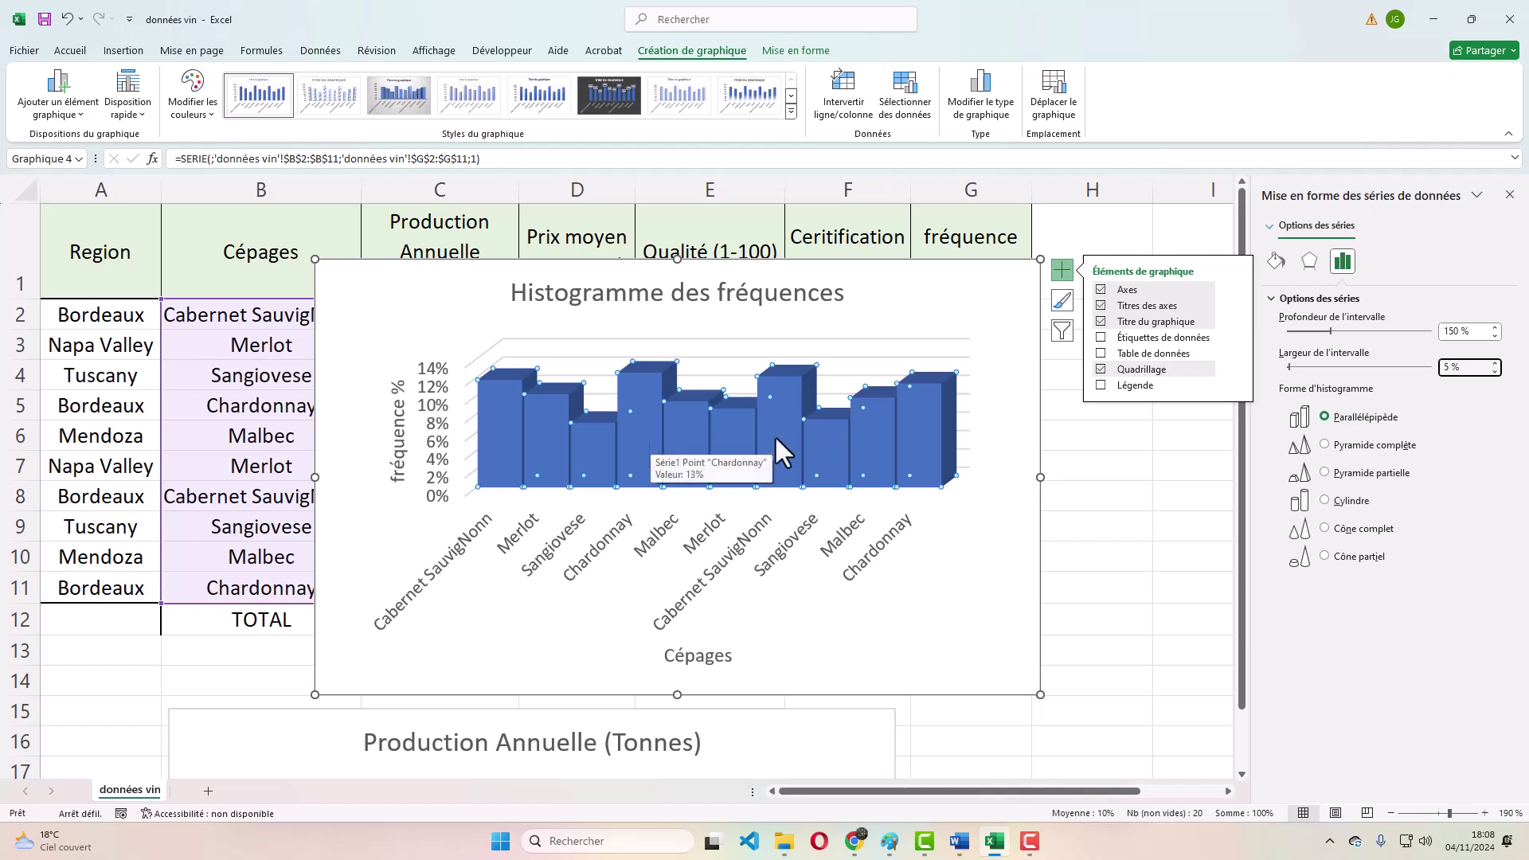
- Apply the first rounded top bevel preset, 6 pt wide and high, to the chart's columns
{"action": "left_click", "coordinate": [1311, 262]}
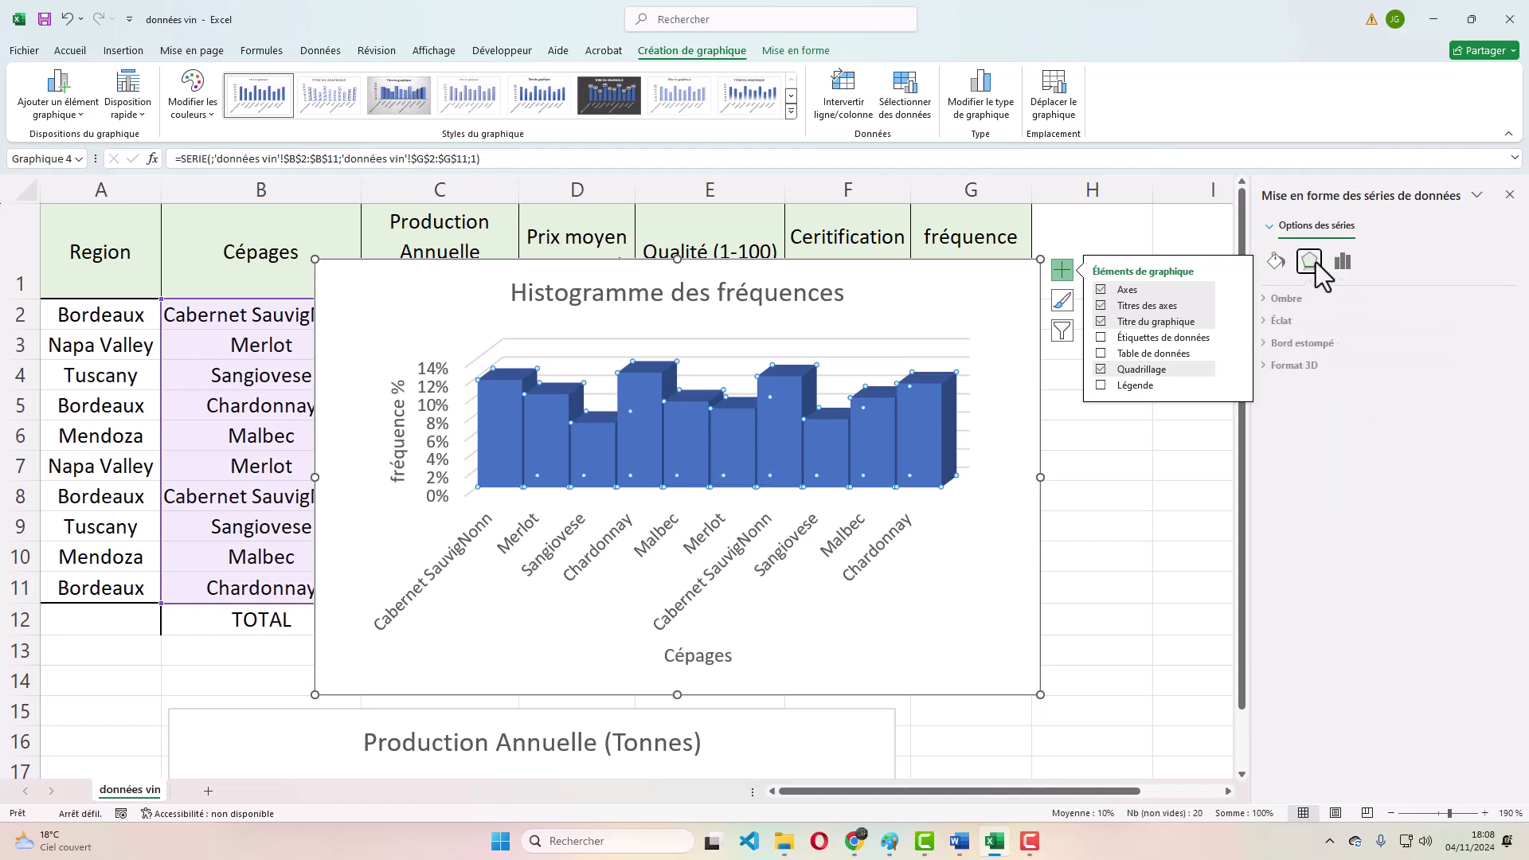
{"action": "left_click", "coordinate": [1272, 364]}
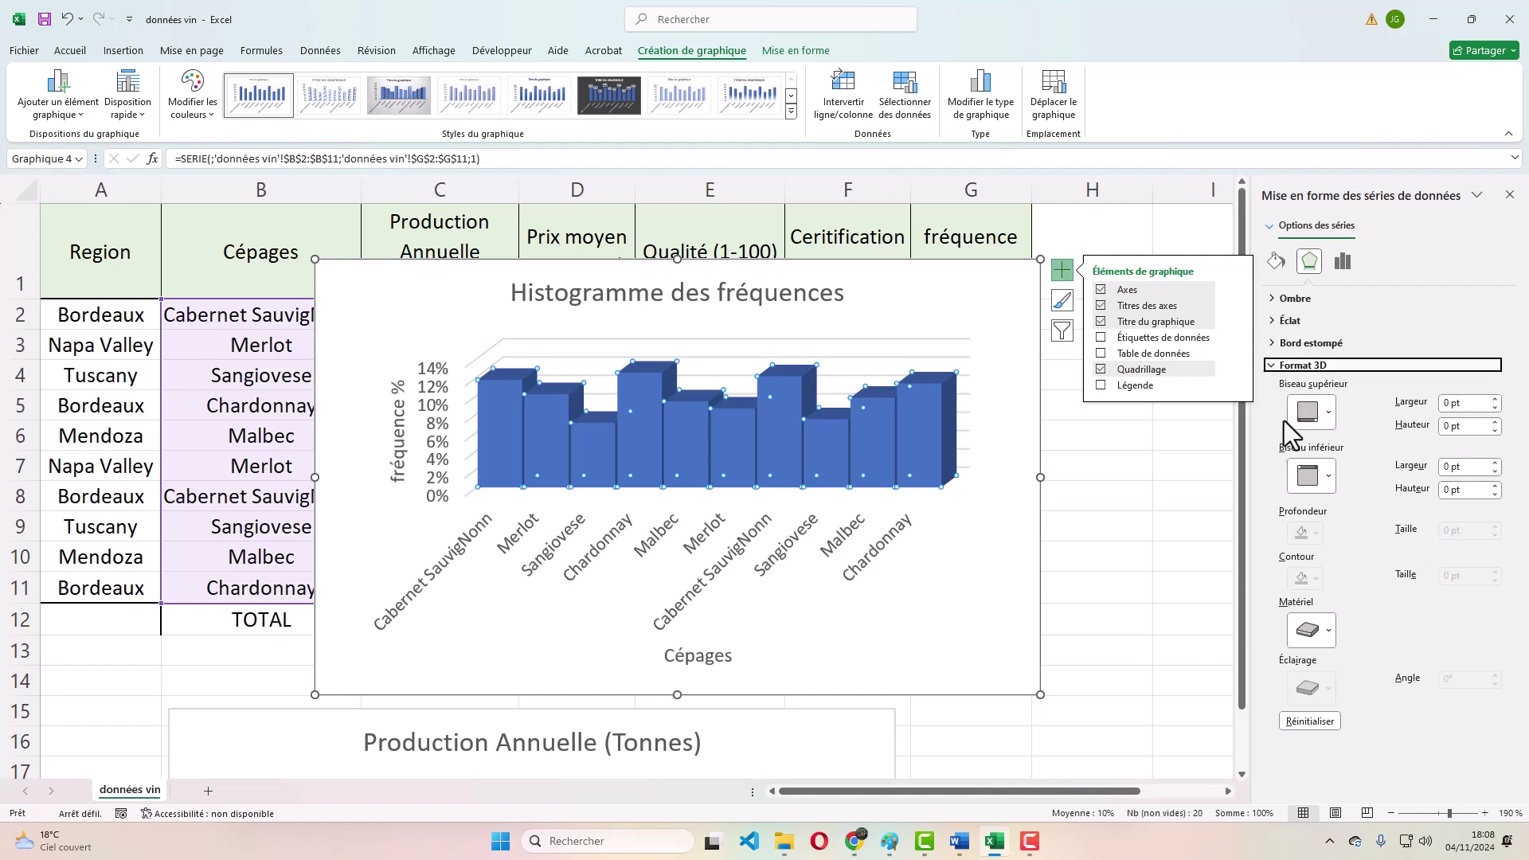
{"action": "left_click", "coordinate": [1329, 483]}
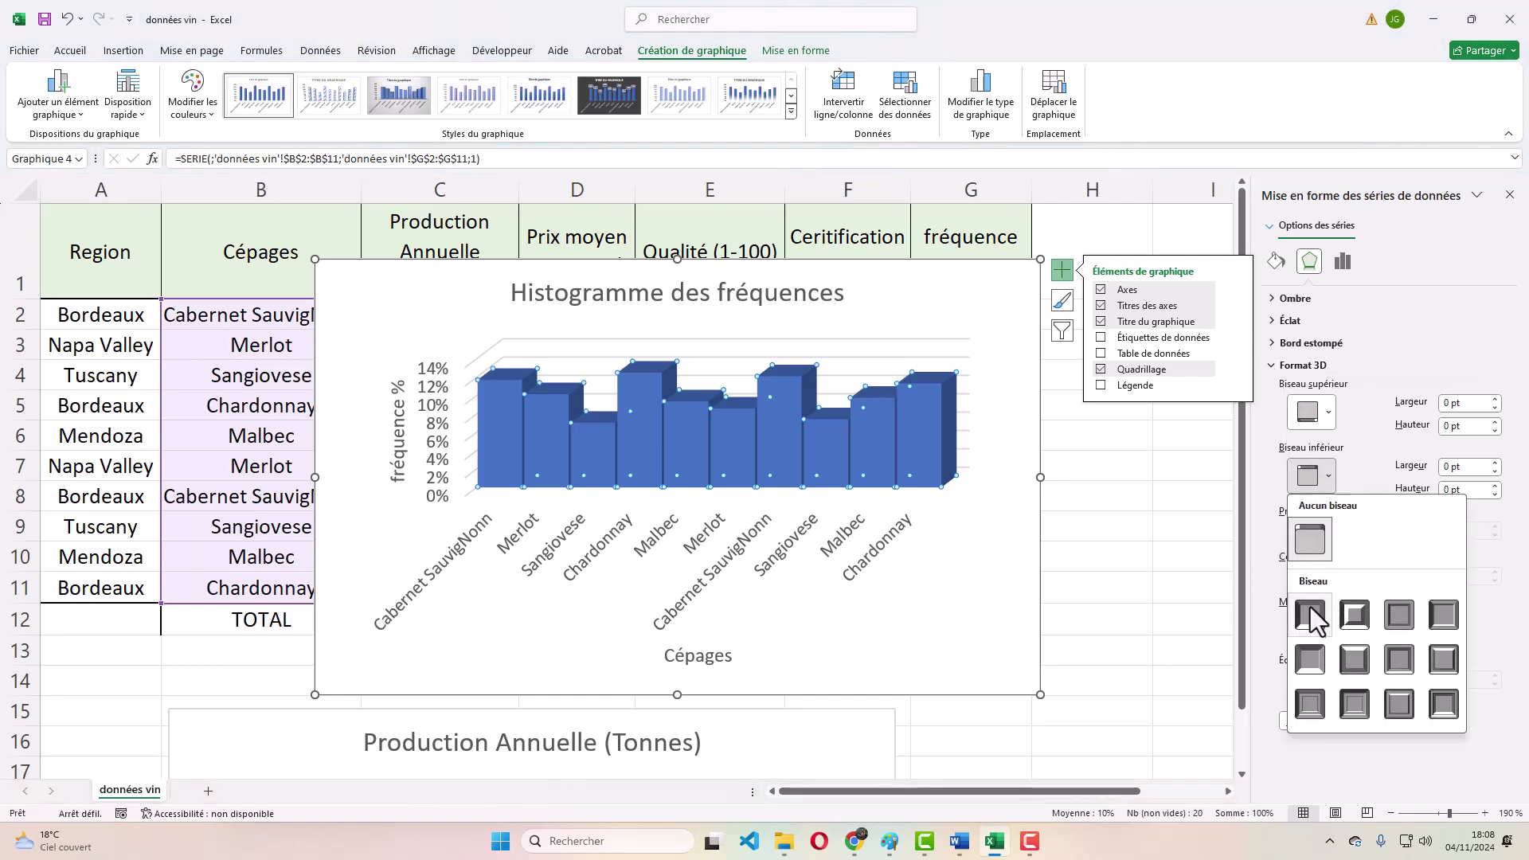
{"action": "left_click", "coordinate": [1325, 417]}
{"action": "left_click", "coordinate": [1326, 417]}
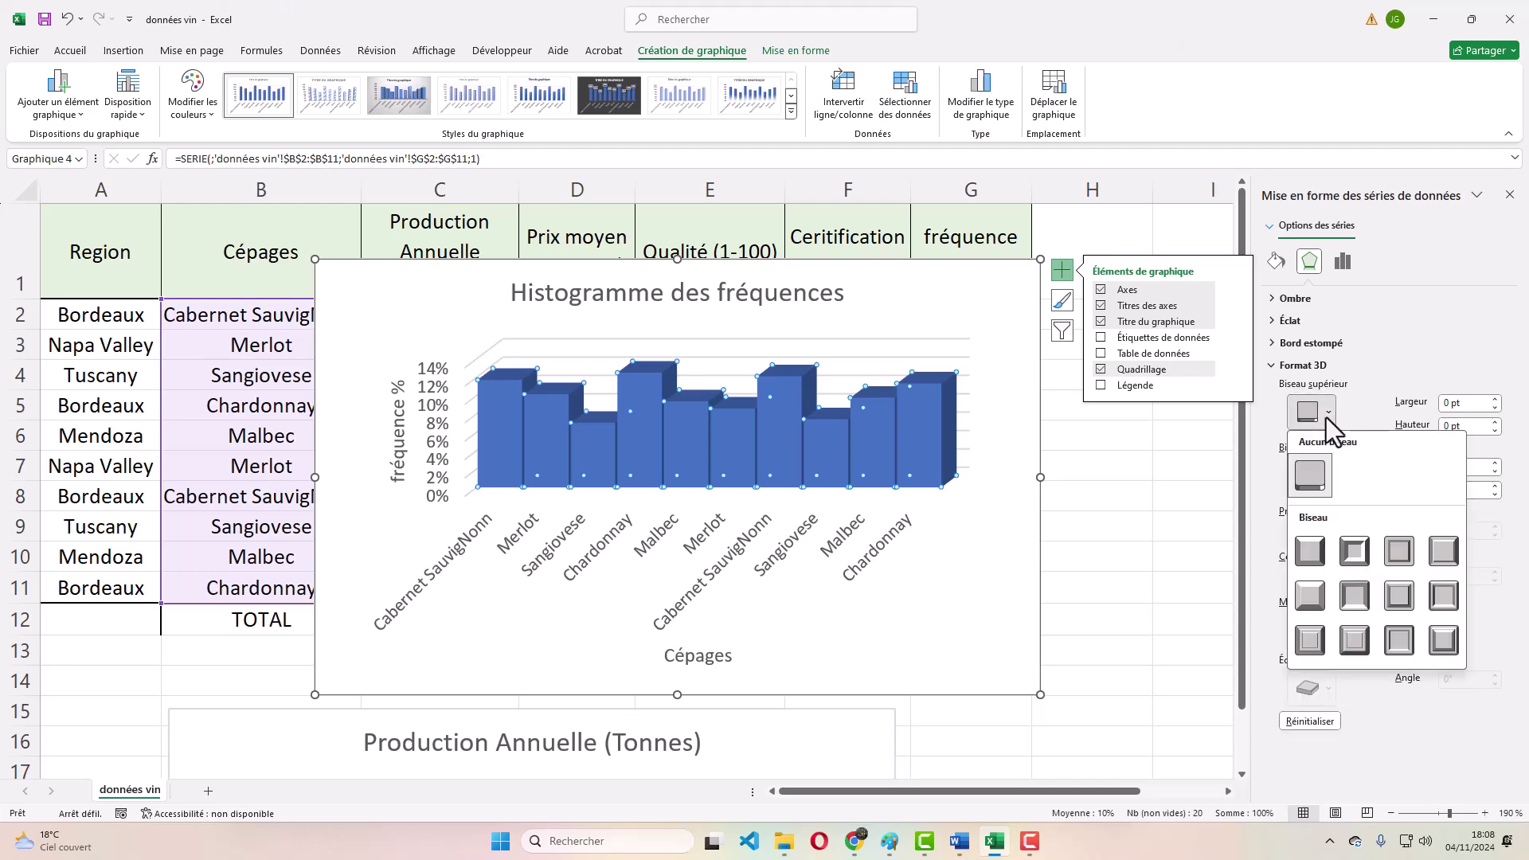
{"action": "left_click", "coordinate": [1308, 551]}
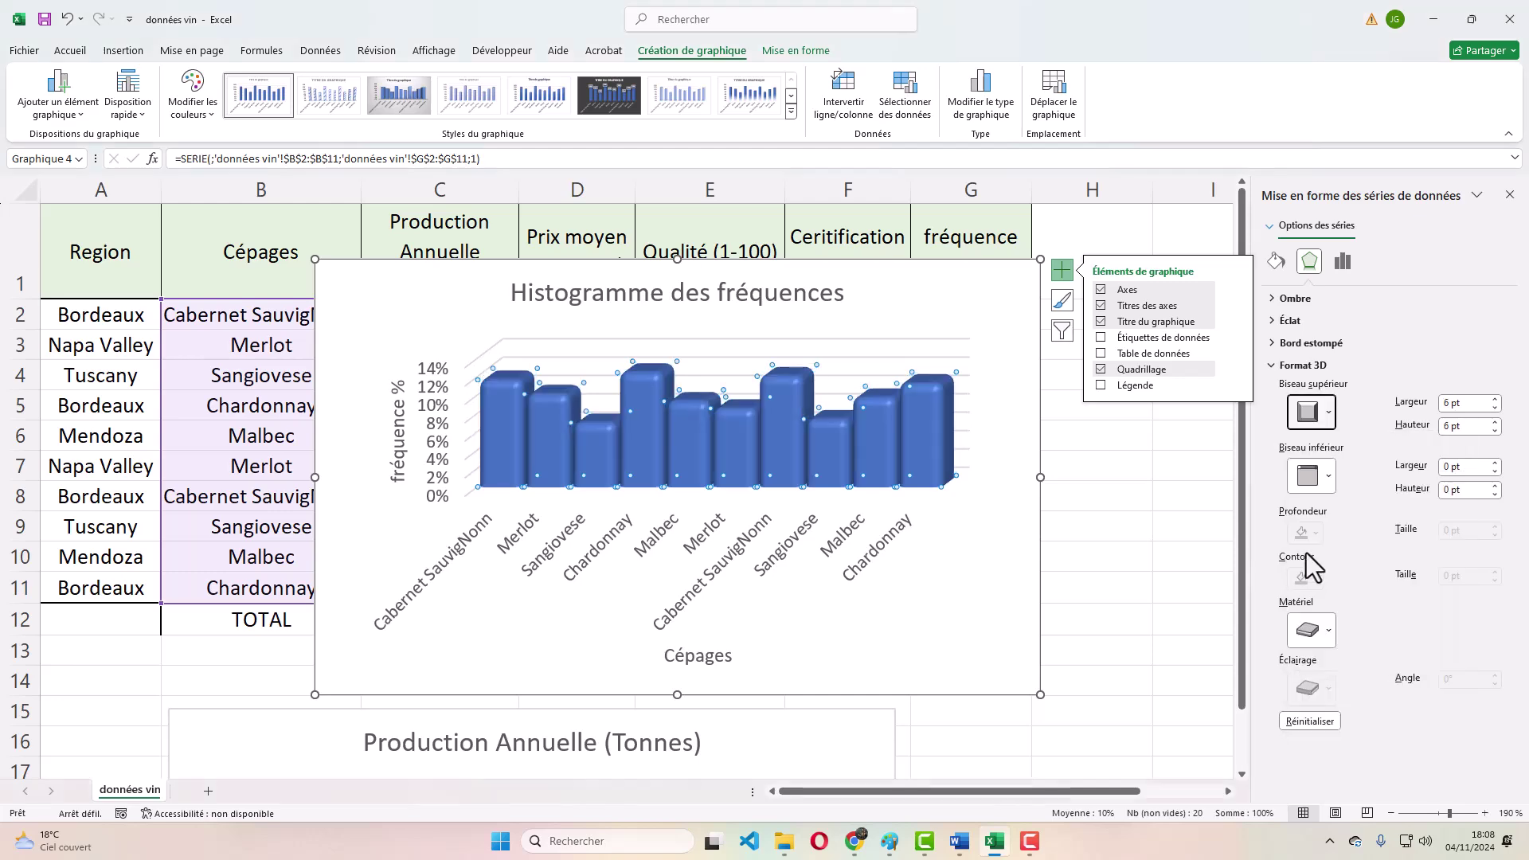
{"action": "left_click", "coordinate": [1172, 534]}
- Colour the grape variety labels on the horizontal axis green and the vertical axis title "fréquence %" blue
{"action": "left_click", "coordinate": [563, 548]}
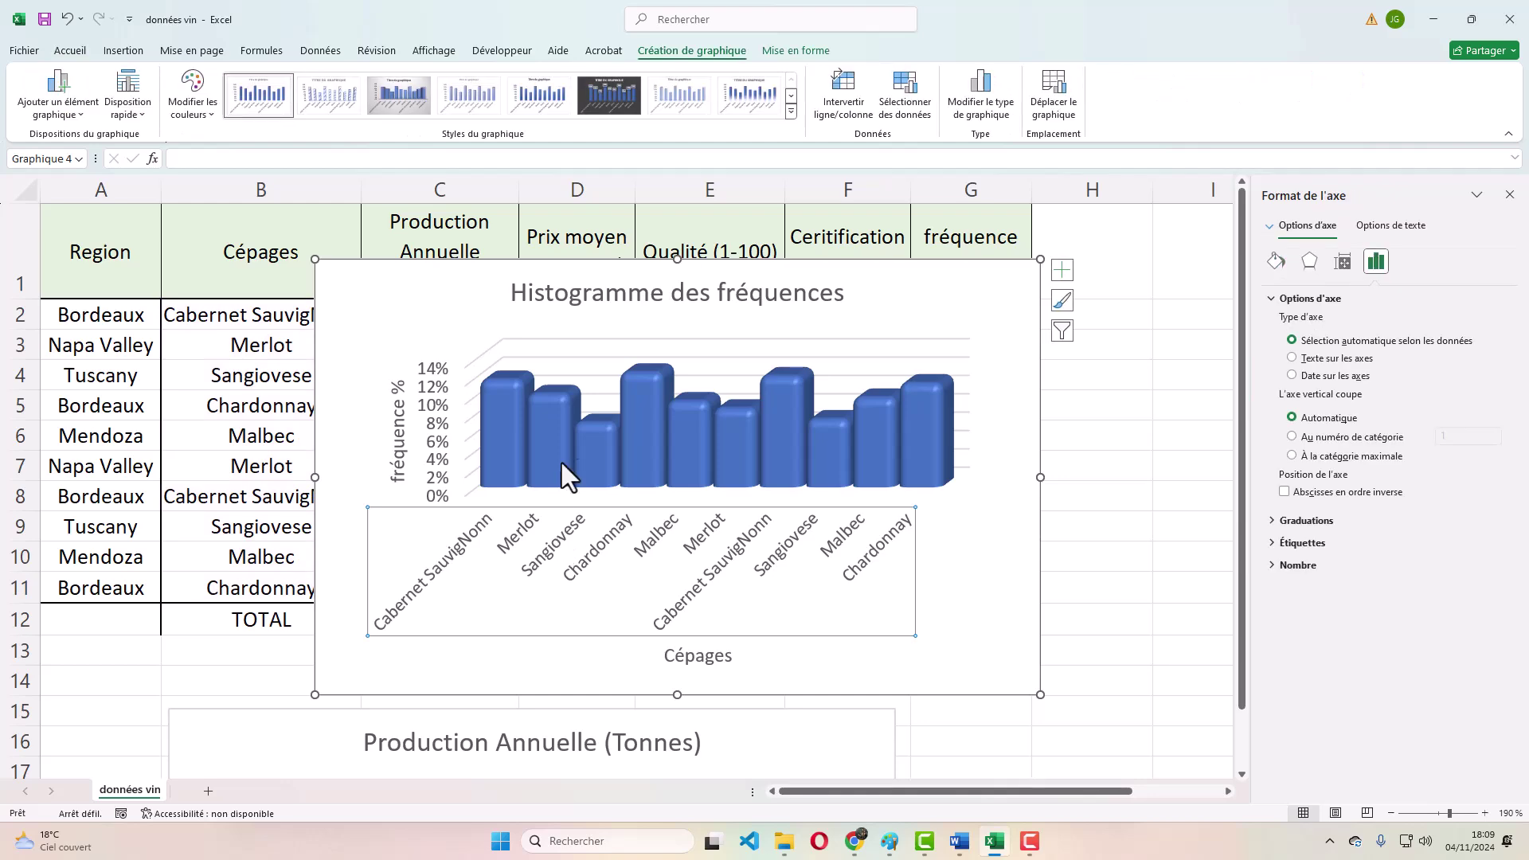
{"action": "left_click", "coordinate": [82, 53]}
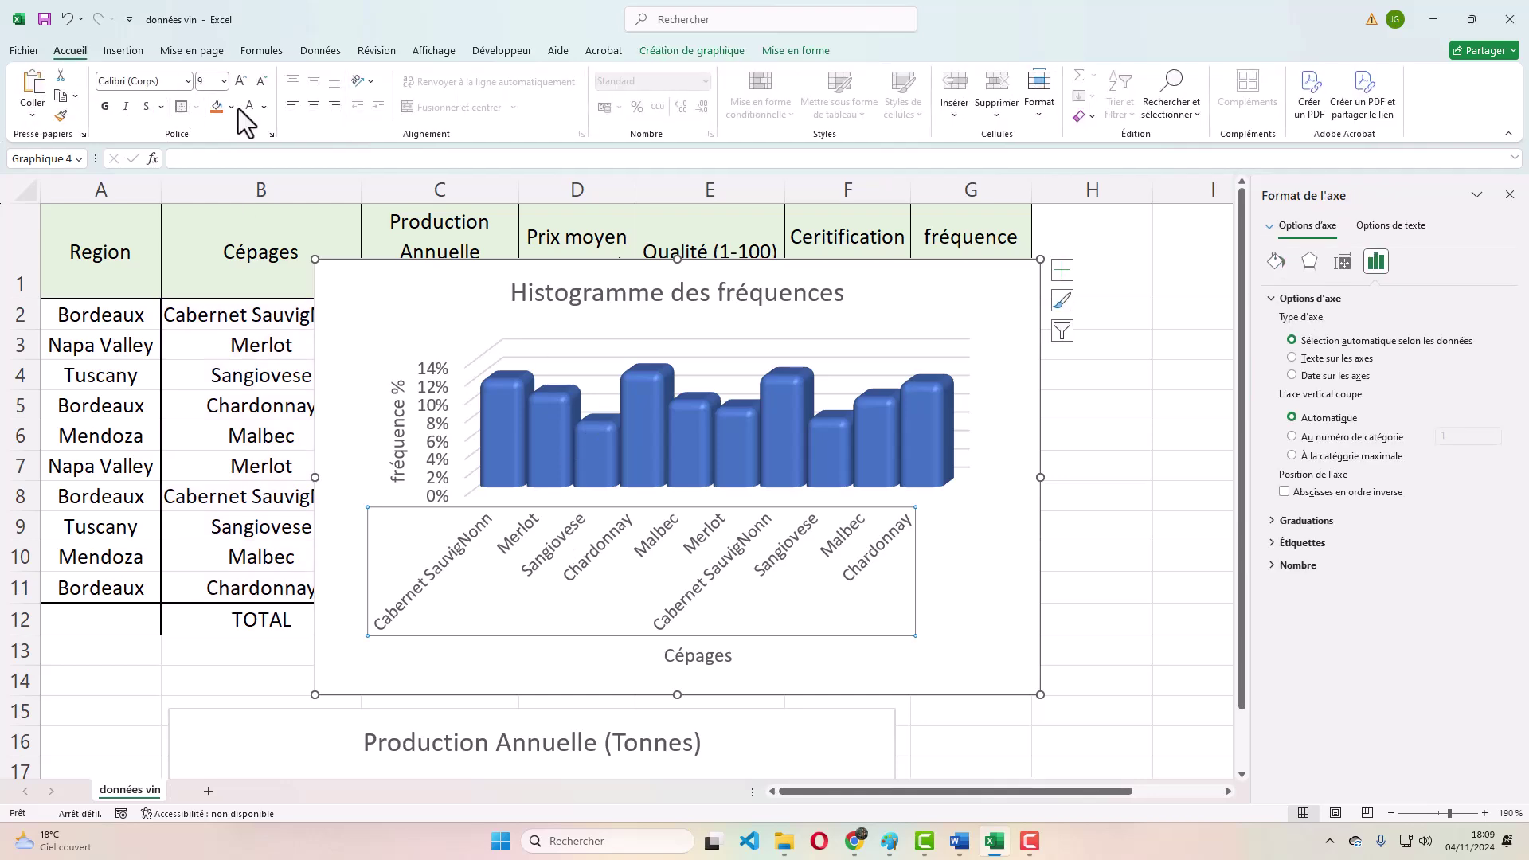
{"action": "left_click", "coordinate": [263, 106]}
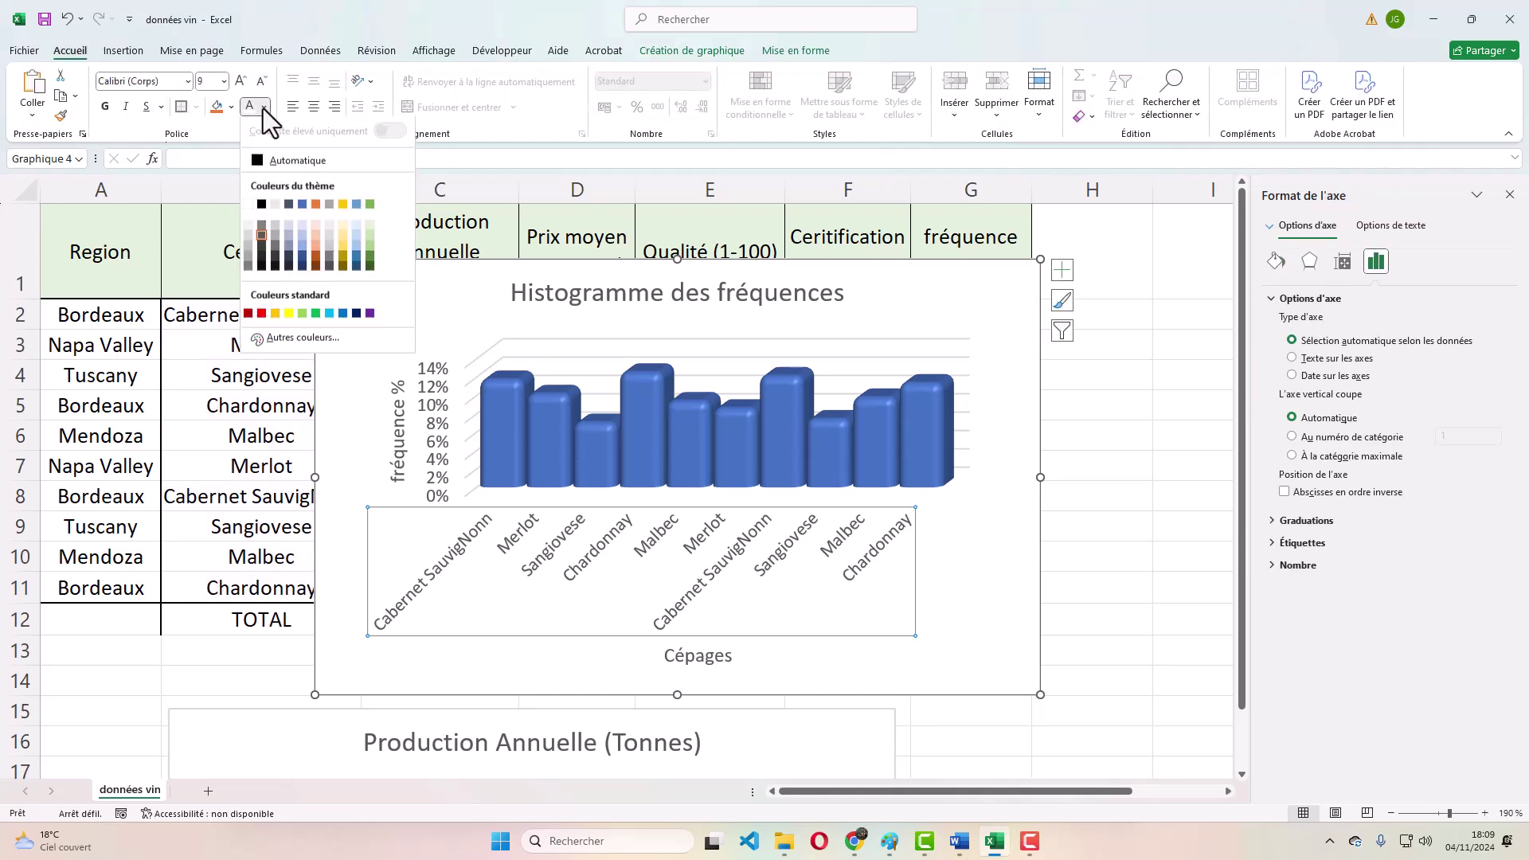
{"action": "left_click", "coordinate": [370, 208]}
{"action": "left_click", "coordinate": [396, 422]}
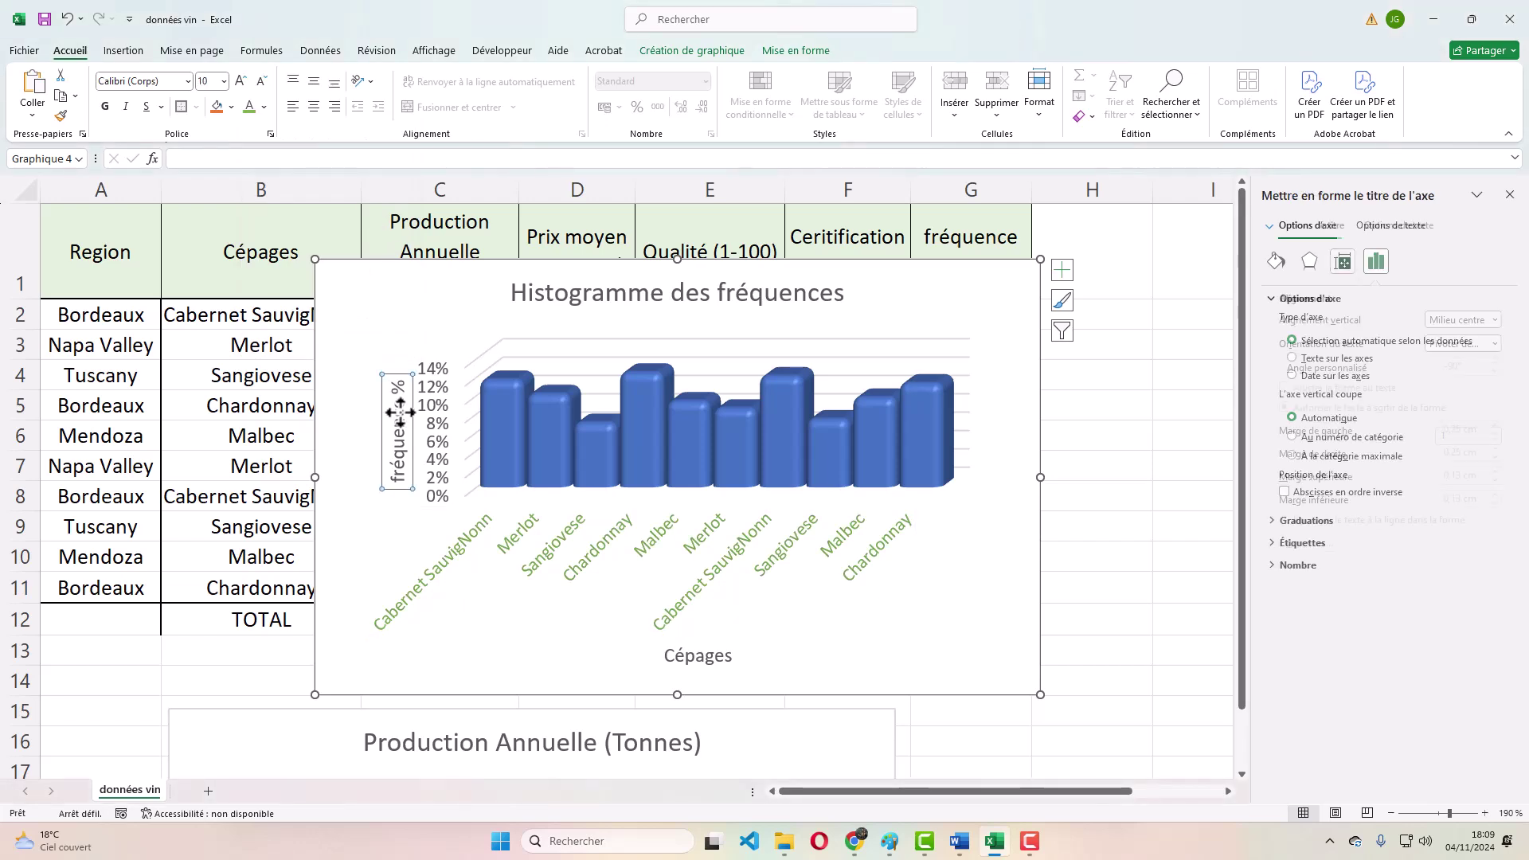
{"action": "left_click", "coordinate": [265, 108]}
{"action": "left_click", "coordinate": [303, 208]}
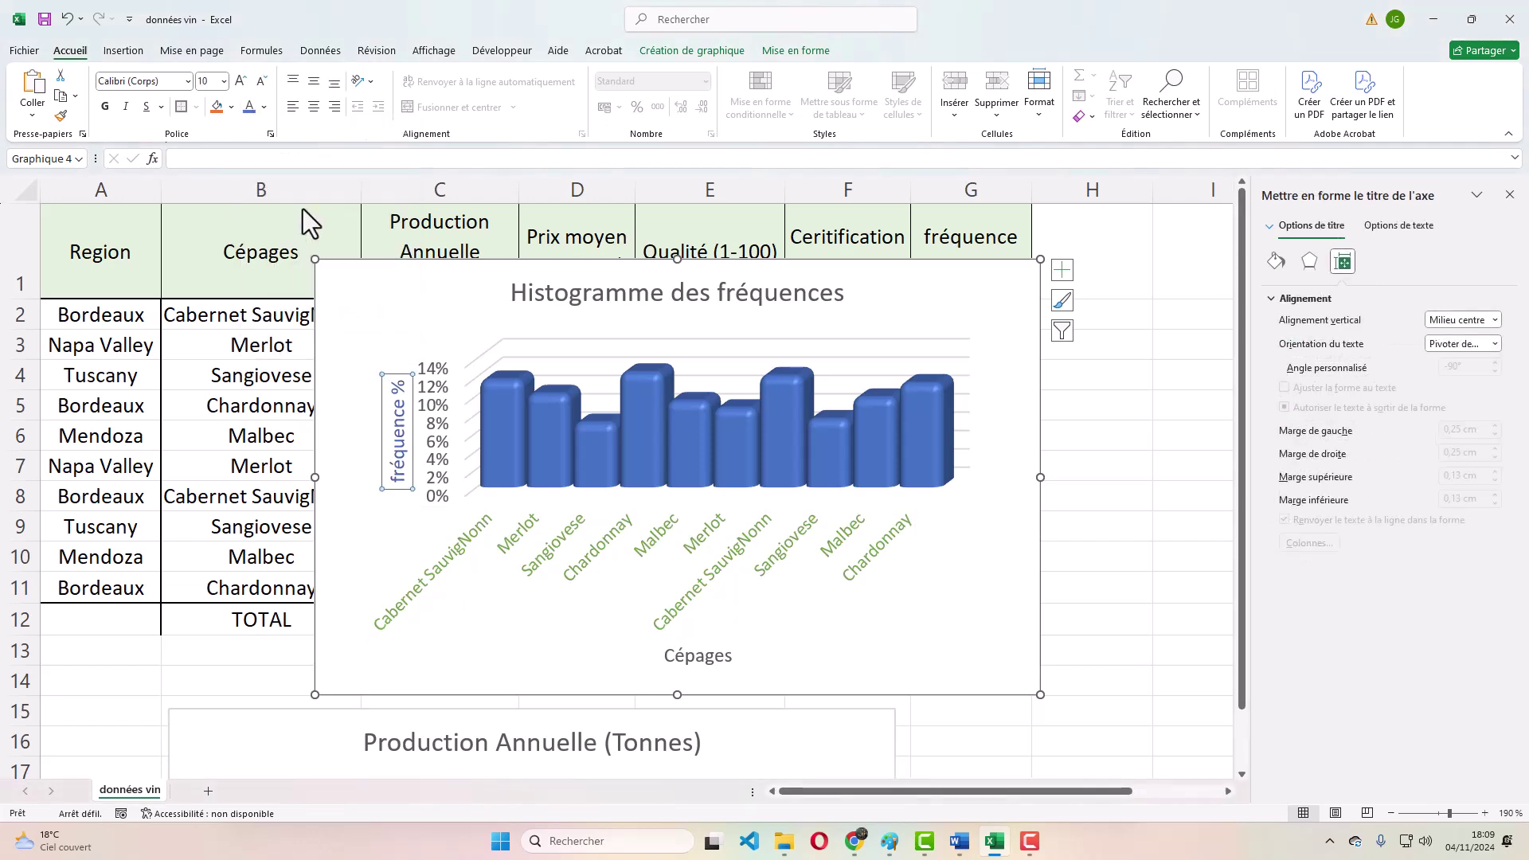
- Enlarge the frequency chart, move it down over the data table and deselect it
{"action": "left_click_drag", "start_coordinate": [1040, 259], "coordinate": [1163, 201]}
{"action": "left_click_drag", "start_coordinate": [1067, 250], "coordinate": [960, 348]}
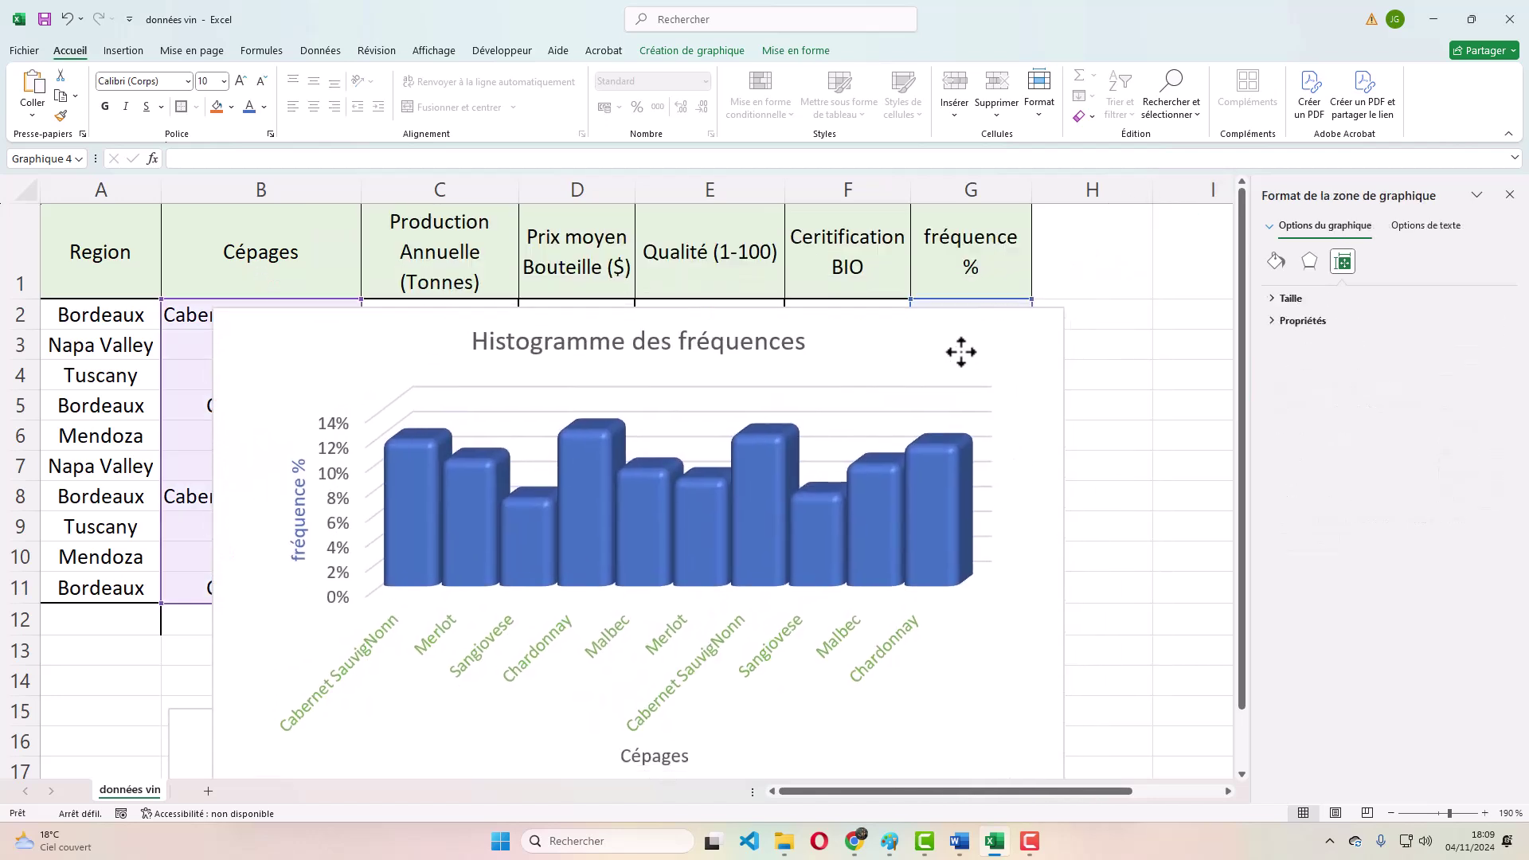
{"action": "left_click", "coordinate": [1147, 447]}
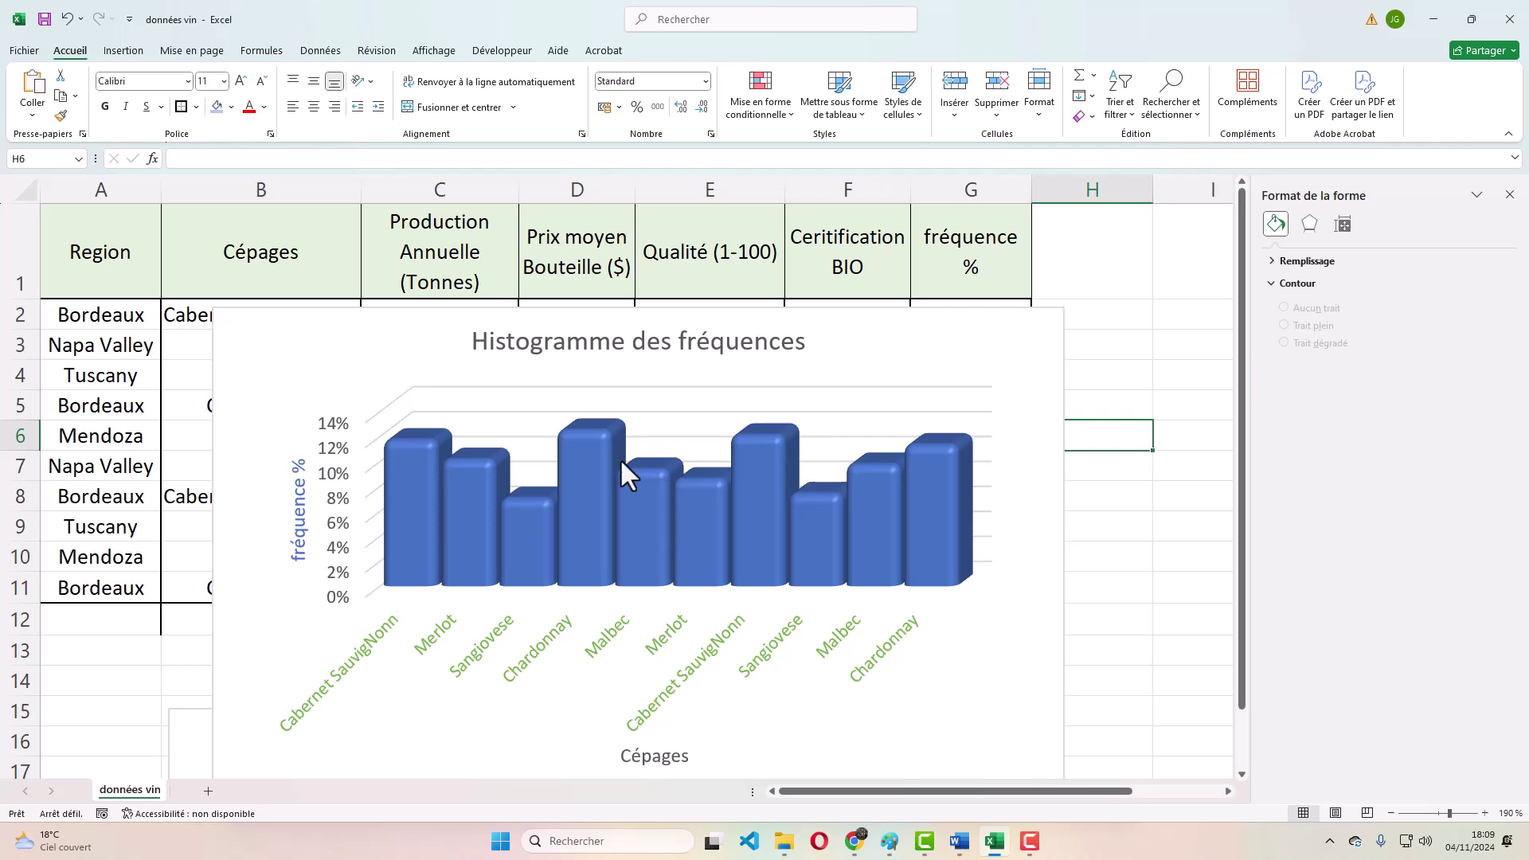